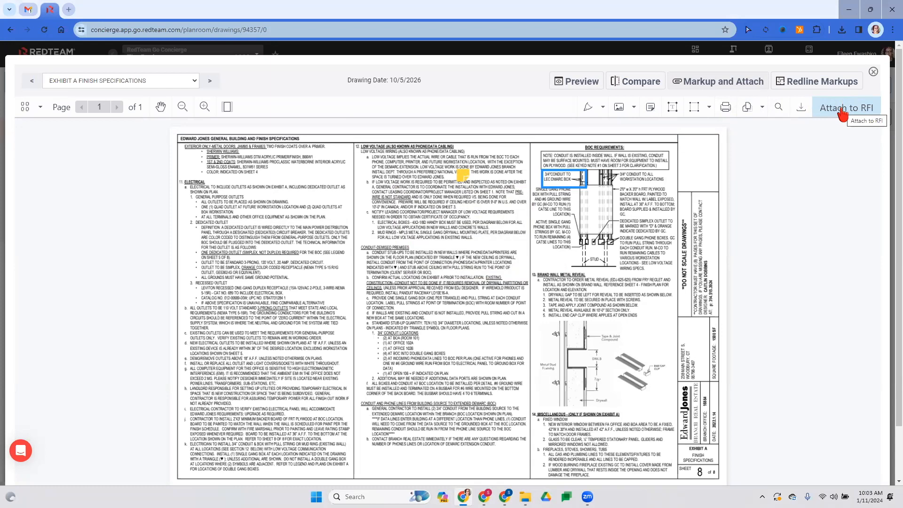
# Attach the marked-up EXHIBIT A FINISH SPECIFICATIONS drawing to a newly created RFI
pyautogui.click(842, 113)
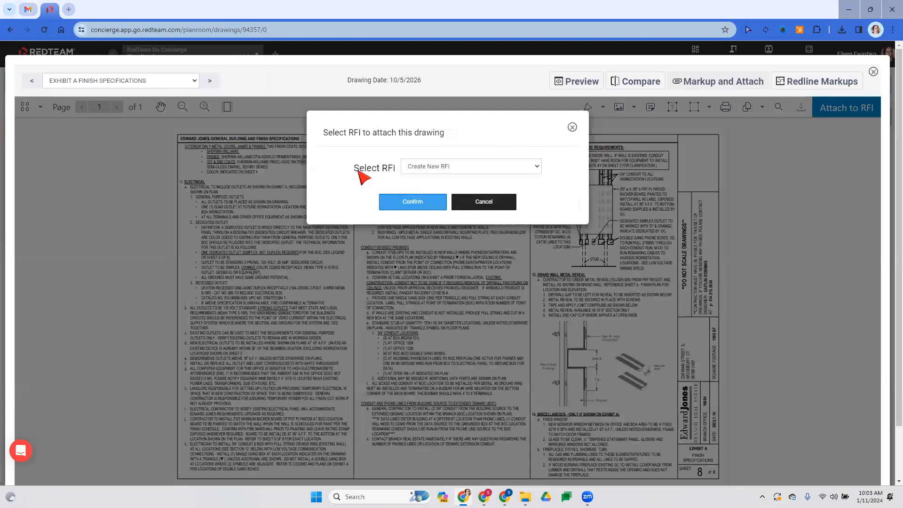
pyautogui.moveTo(360, 170); pyautogui.dragTo(366, 172)
pyautogui.click(423, 172)
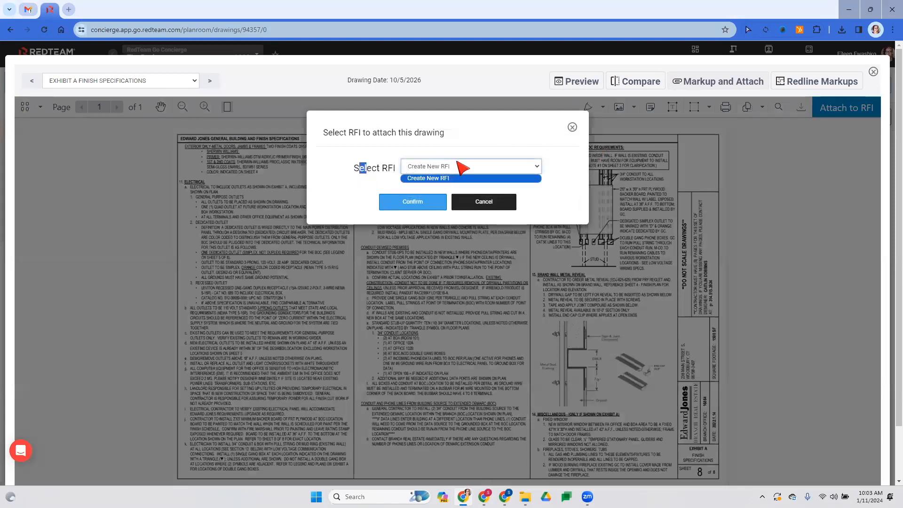
pyautogui.click(466, 163)
pyautogui.click(491, 141)
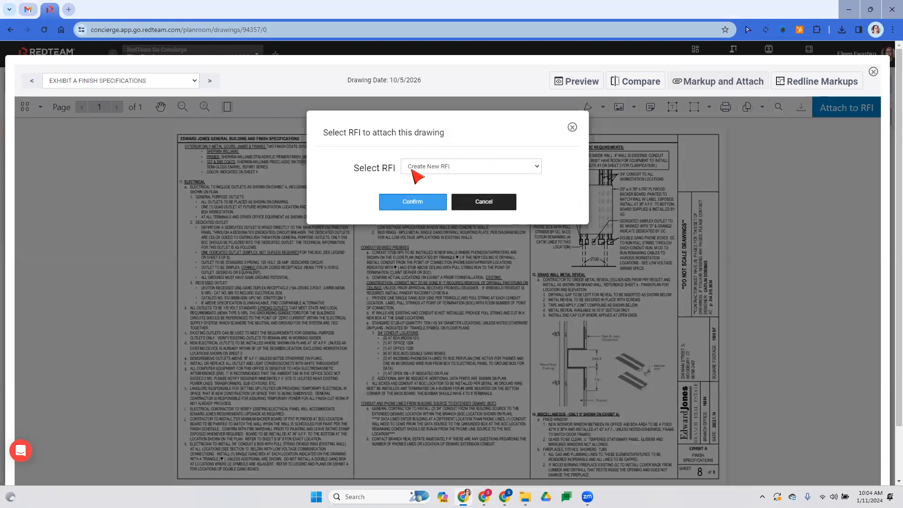
pyautogui.click(395, 203)
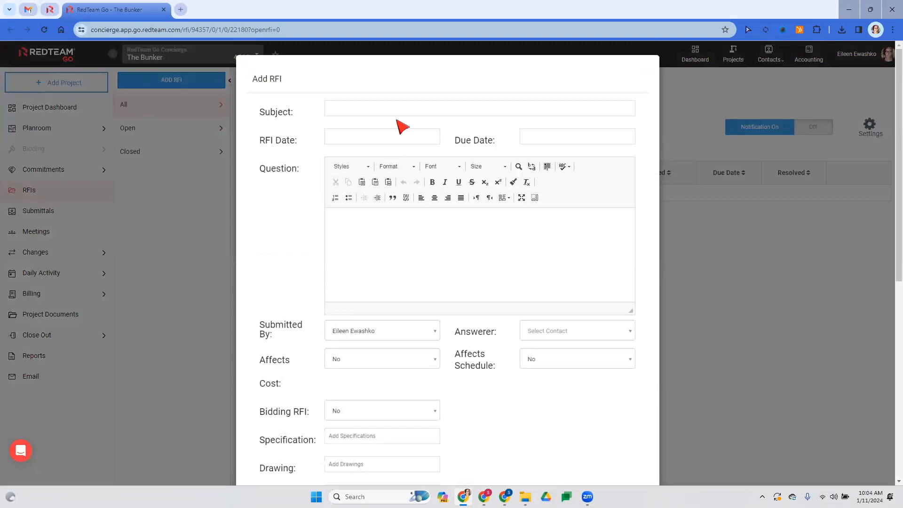
# Give the RFI the subject "Plumbing Size", the RFI date 01/11/2024 and the due date 01/12/2024
pyautogui.click(337, 105)
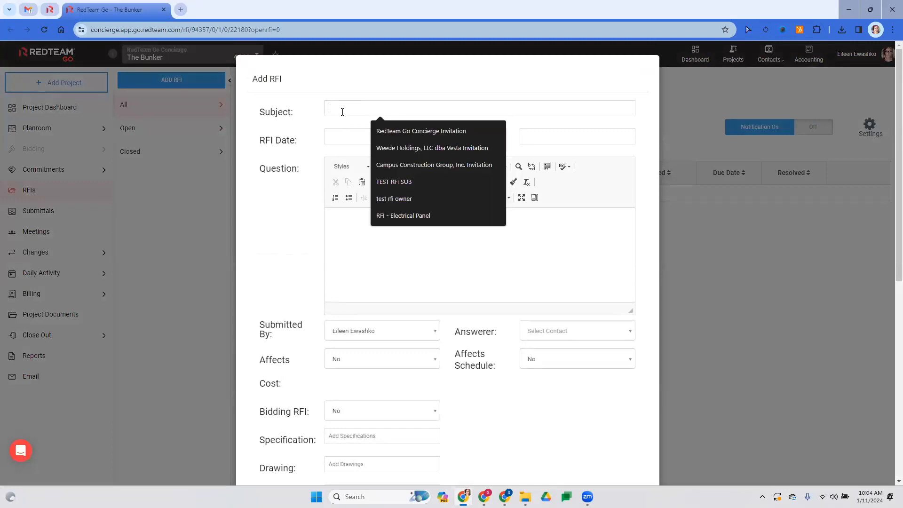
pyautogui.write('Plumbing Size')
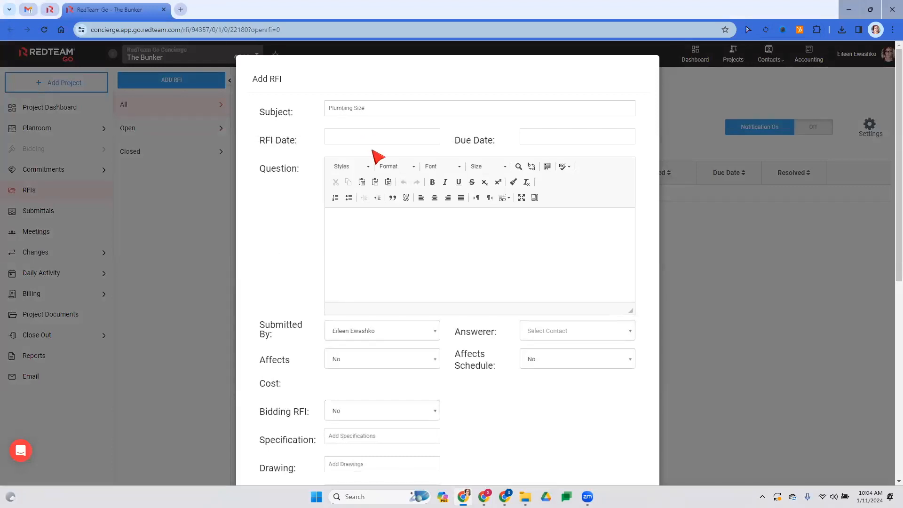
pyautogui.click(381, 136)
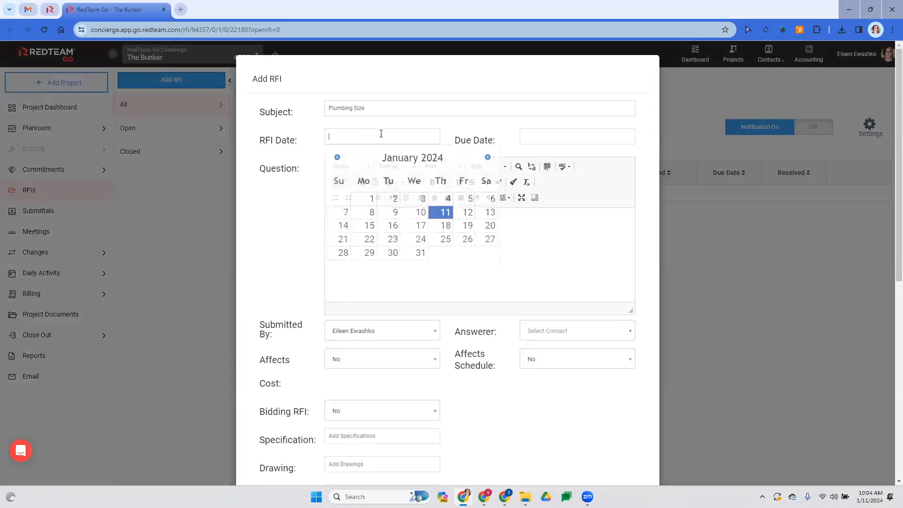
pyautogui.click(432, 217)
pyautogui.click(535, 136)
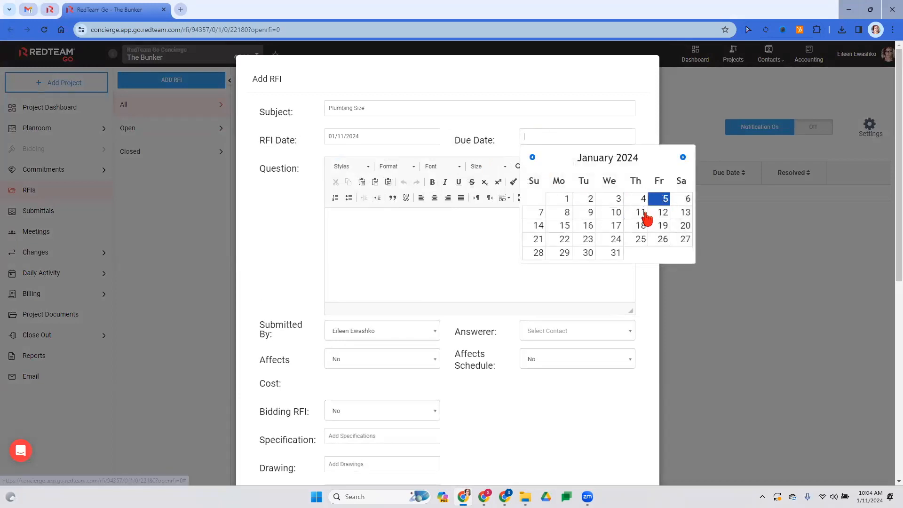
pyautogui.click(663, 213)
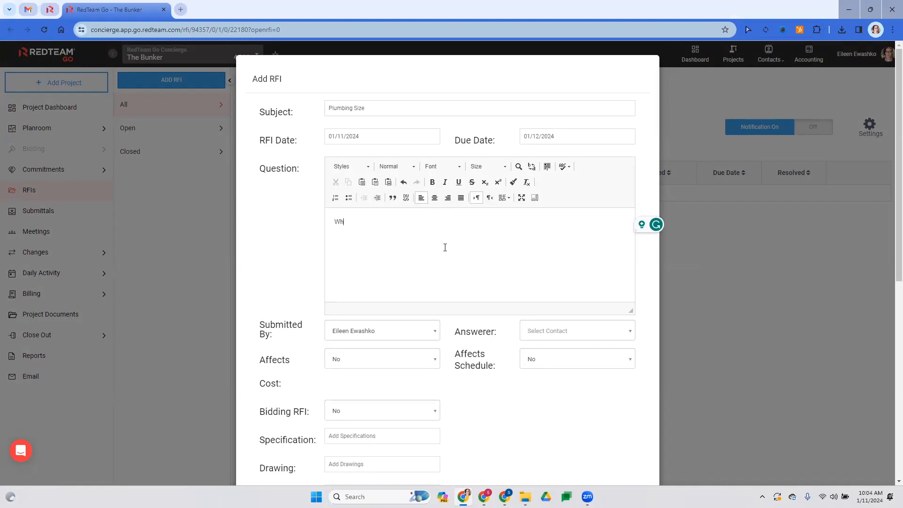
# Enter the question "What size is the plumbing?" and choose the Home Depot contact as the answerer
pyautogui.press('BackSpace')
pyautogui.press('BackSpace')
pyautogui.scroll(-5, 444, 247)
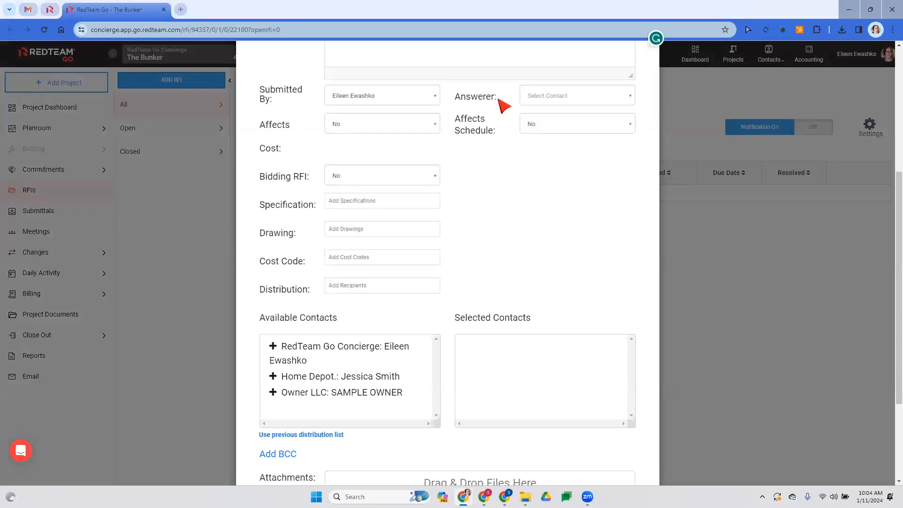
pyautogui.click(551, 104)
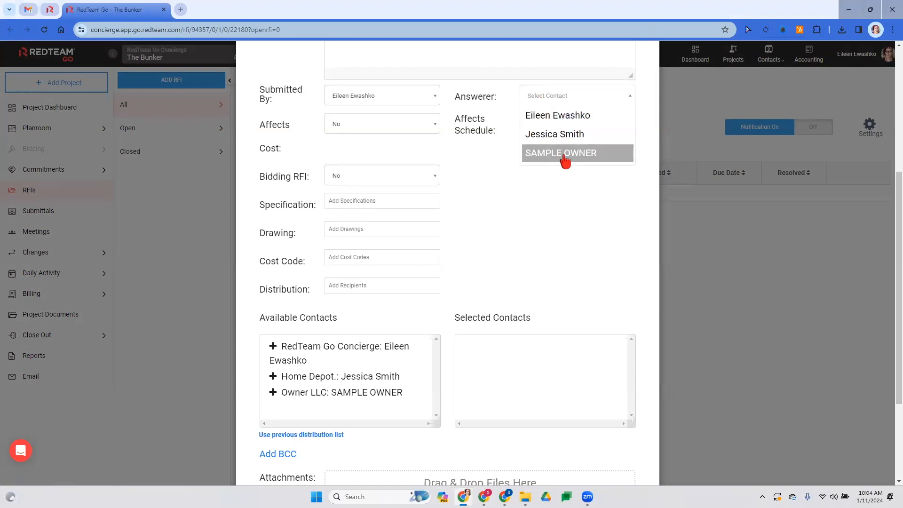
pyautogui.click(569, 135)
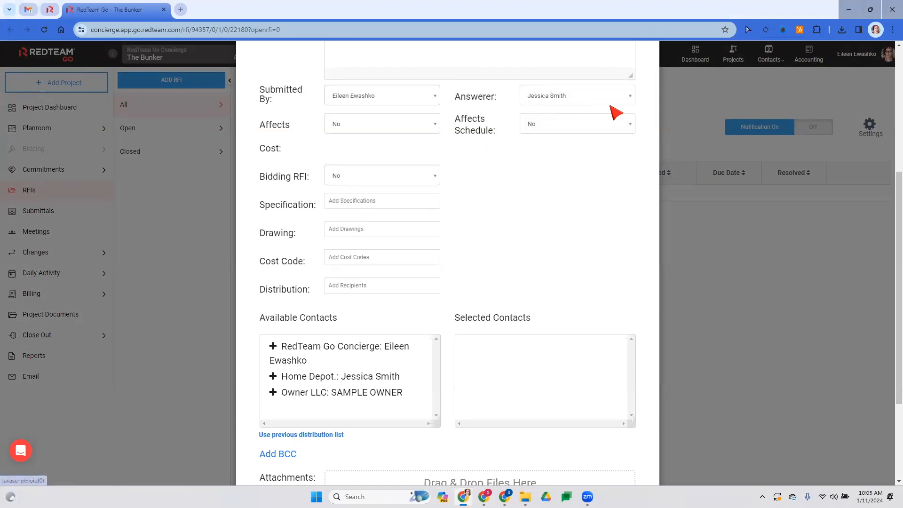
# Set Affects Cost, Affects Schedule and Bidding RFI all to No
pyautogui.scroll(2, 614, 111)
pyautogui.scroll(-2, 517, 212)
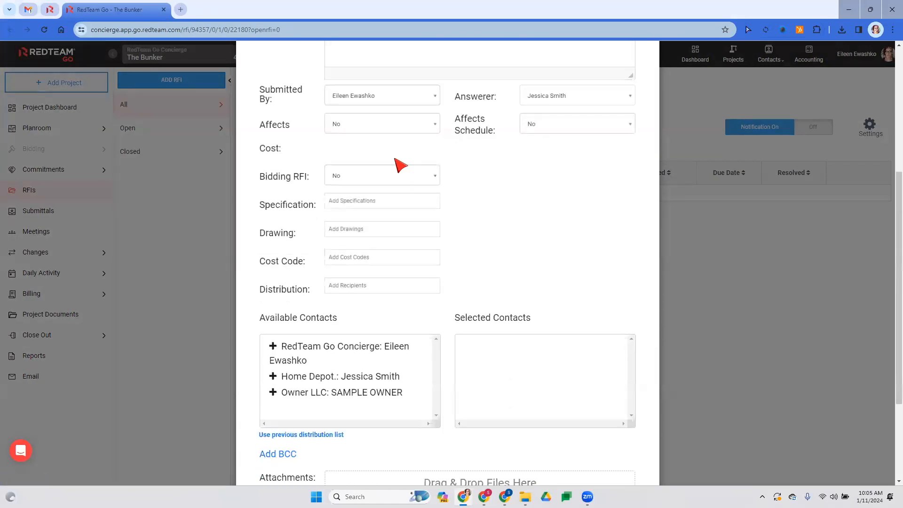
pyautogui.click(368, 130)
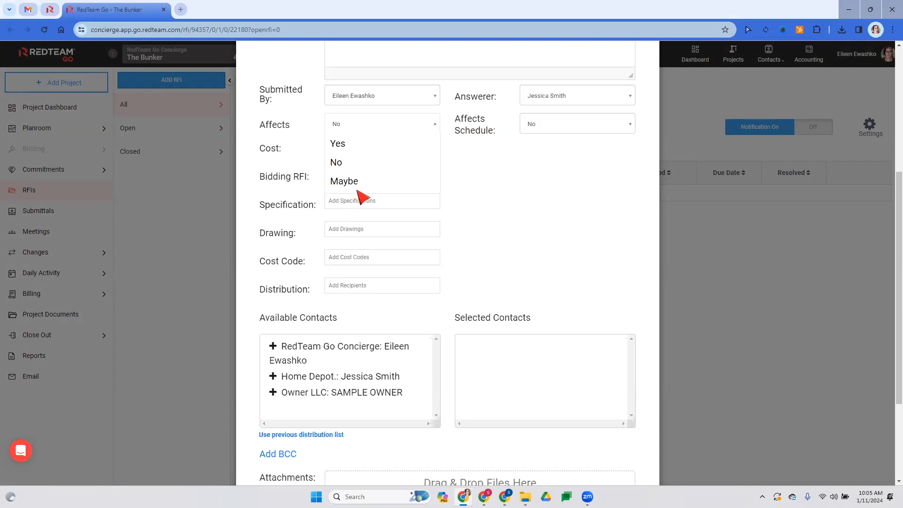
pyautogui.click(369, 164)
pyautogui.click(557, 126)
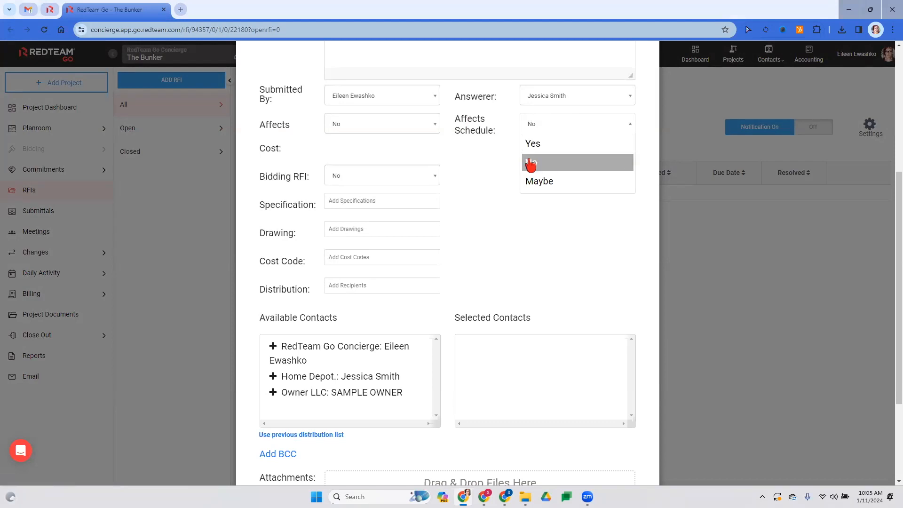
pyautogui.click(550, 163)
pyautogui.click(357, 178)
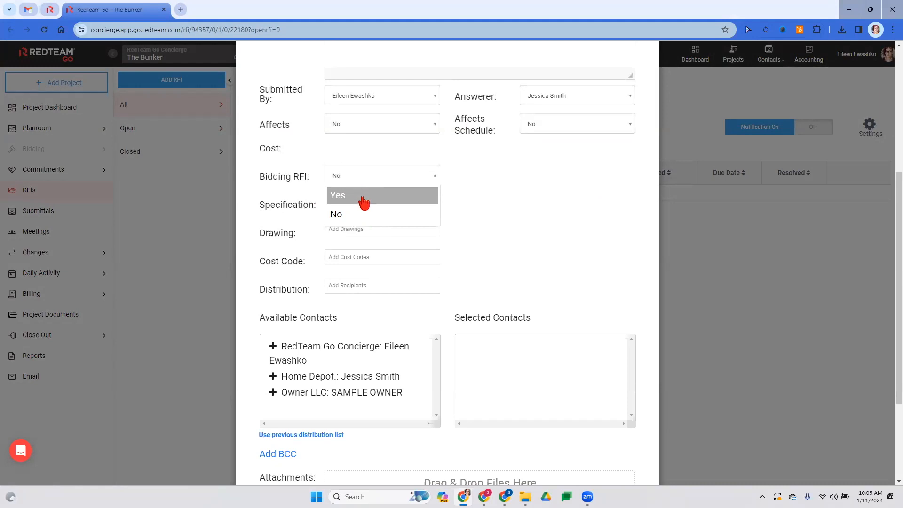
pyautogui.click(363, 220)
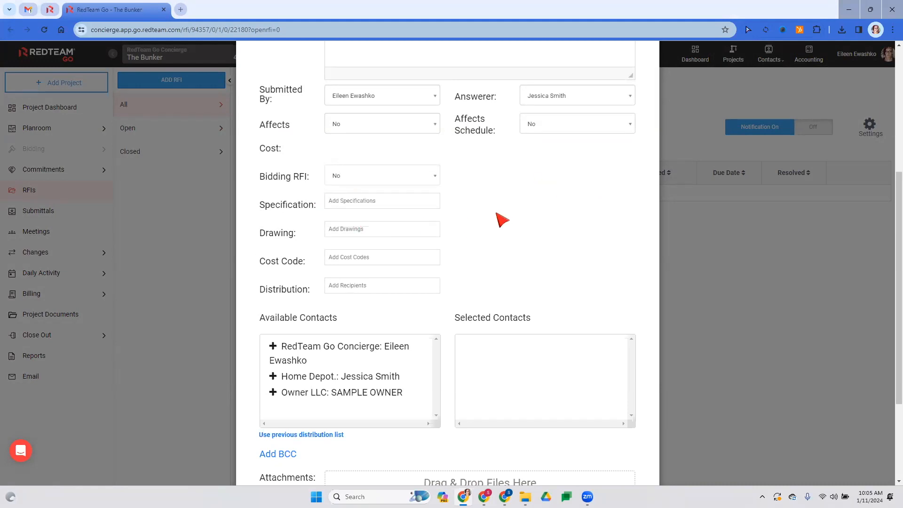
# Add the "Project Manual _ Specifications.pdf" specification to the RFI
pyautogui.scroll(-1, 514, 207)
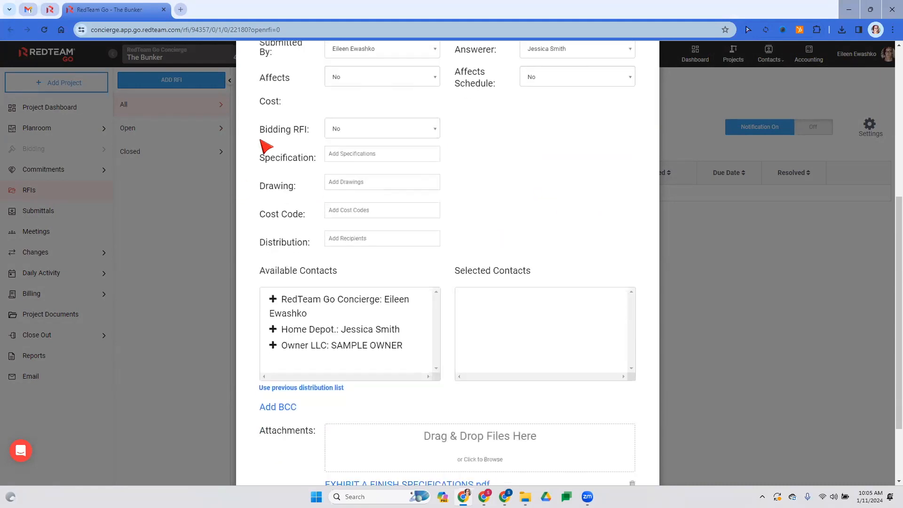
pyautogui.scroll(-1, 613, 148)
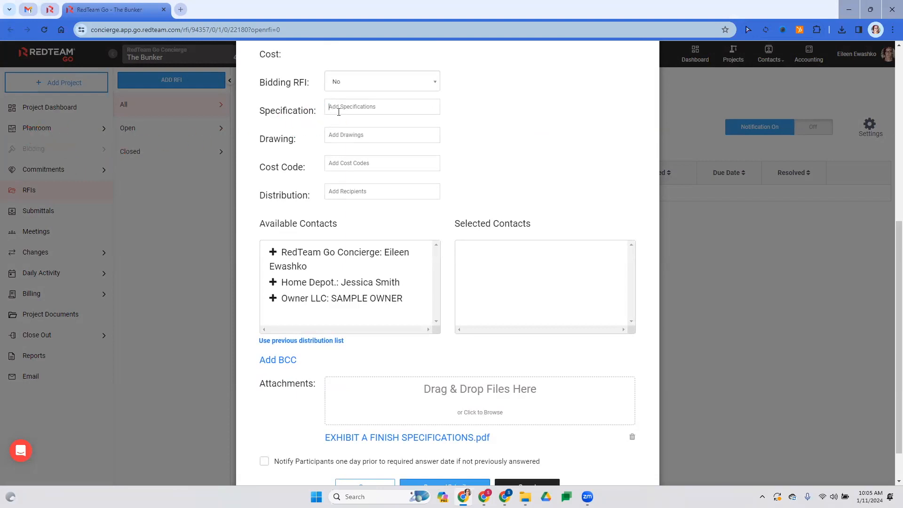
pyautogui.write('a')
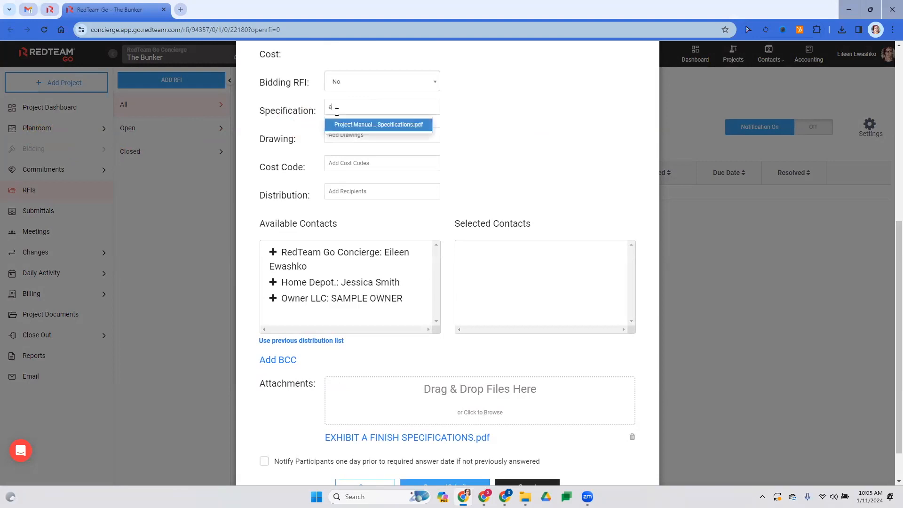
pyautogui.click(368, 126)
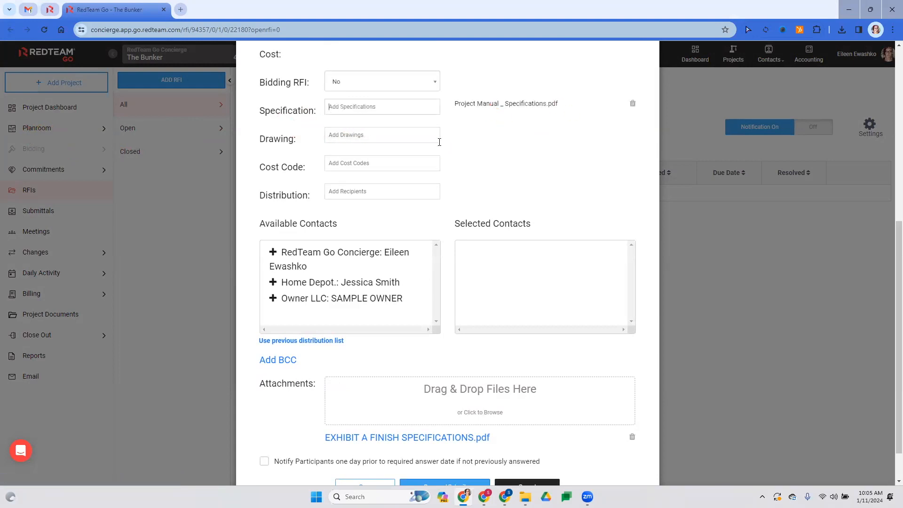
# Add the EXHIBIT A COVER SHEET drawing to the RFI and remove it again
pyautogui.click(328, 135)
pyautogui.write('a')
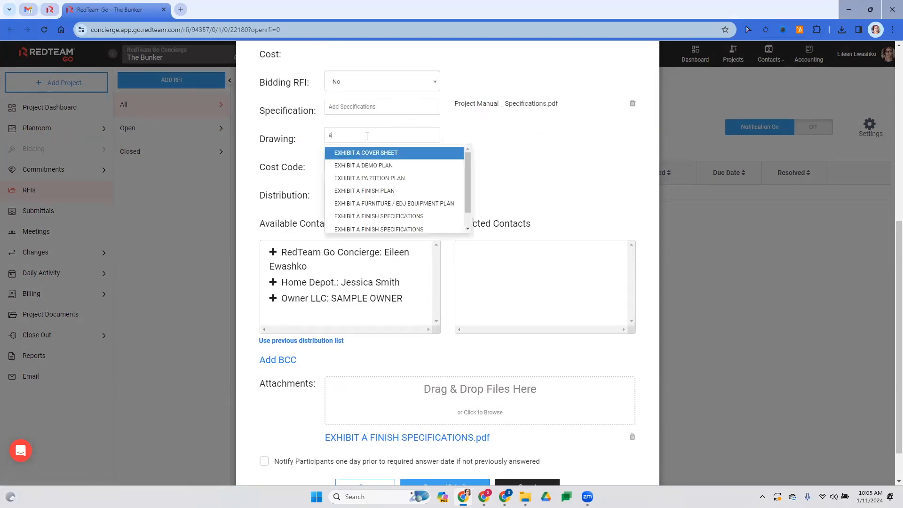
pyautogui.click(386, 155)
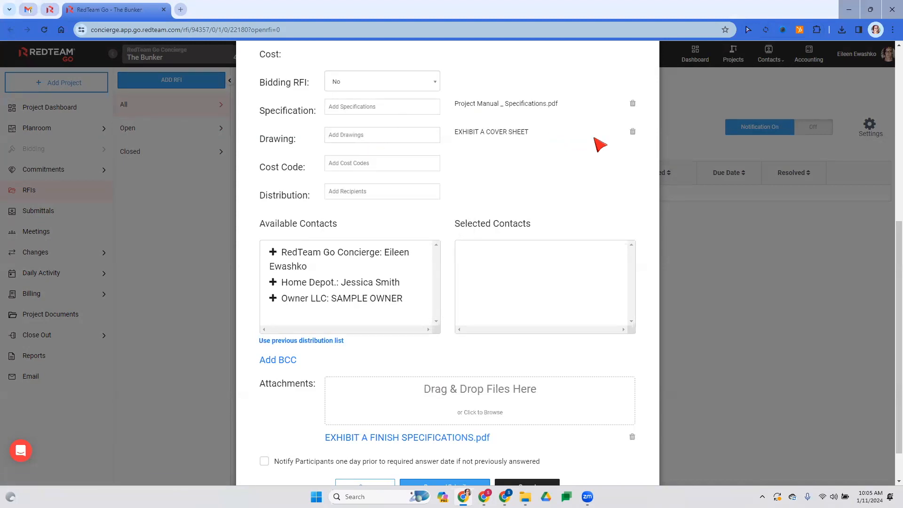
pyautogui.click(632, 131)
# Assign the cost code 15-400.S Plumbing to the RFI
pyautogui.click(335, 160)
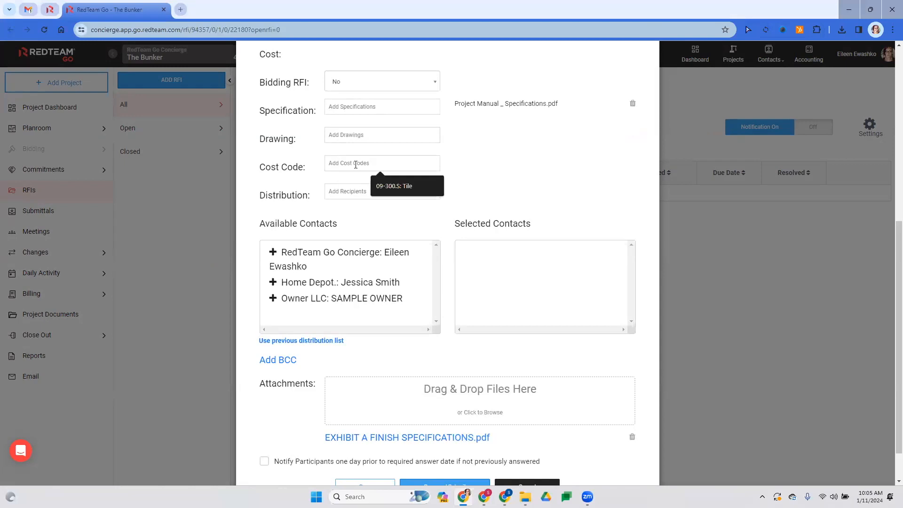
pyautogui.write('pl')
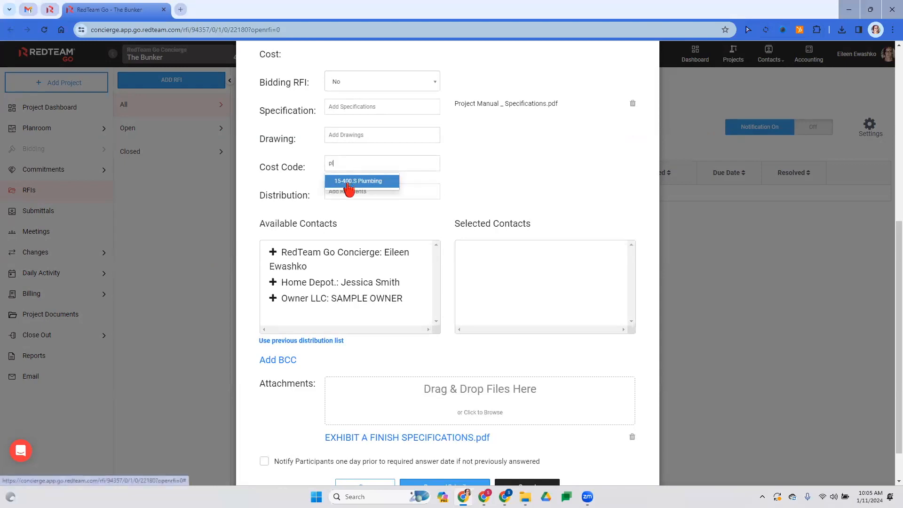
pyautogui.click(351, 183)
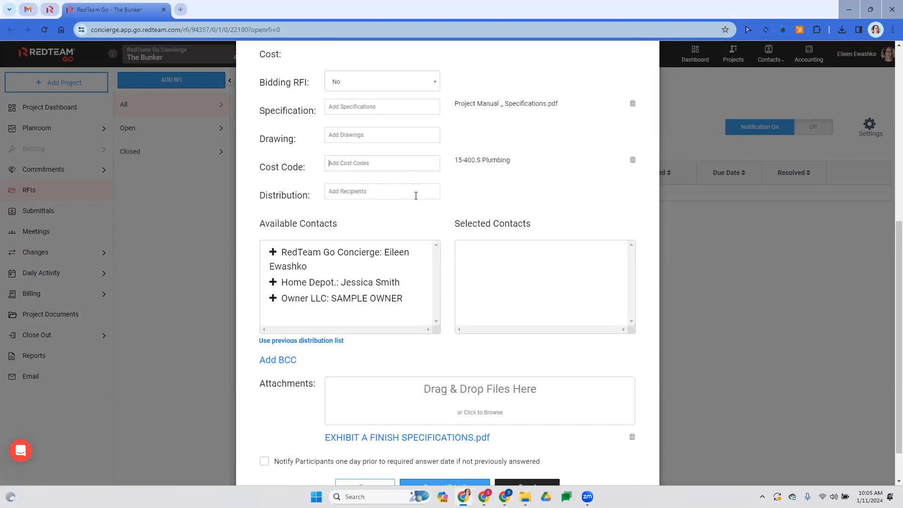
# Enable notifying participants one day prior to the required answer date if the RFI is not previously answered
pyautogui.scroll(-2, 280, 155)
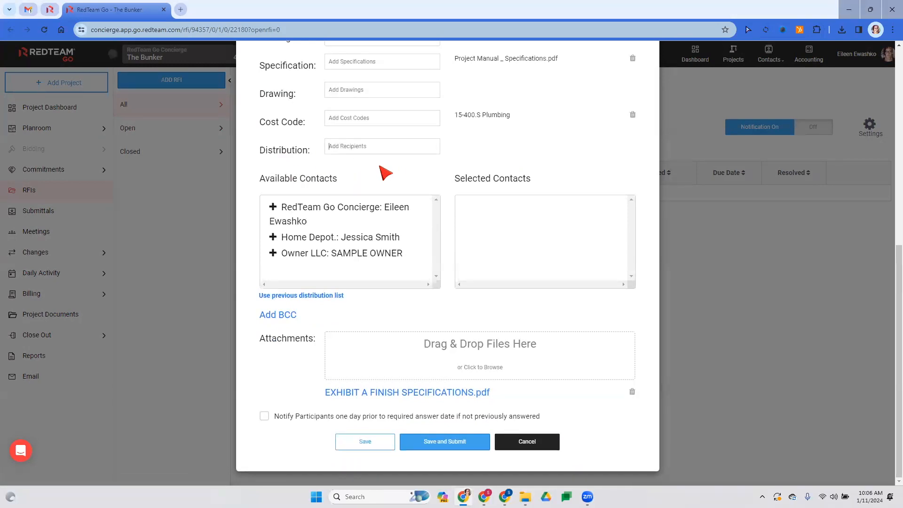
pyautogui.scroll(5, 437, 185)
pyautogui.scroll(2, 442, 191)
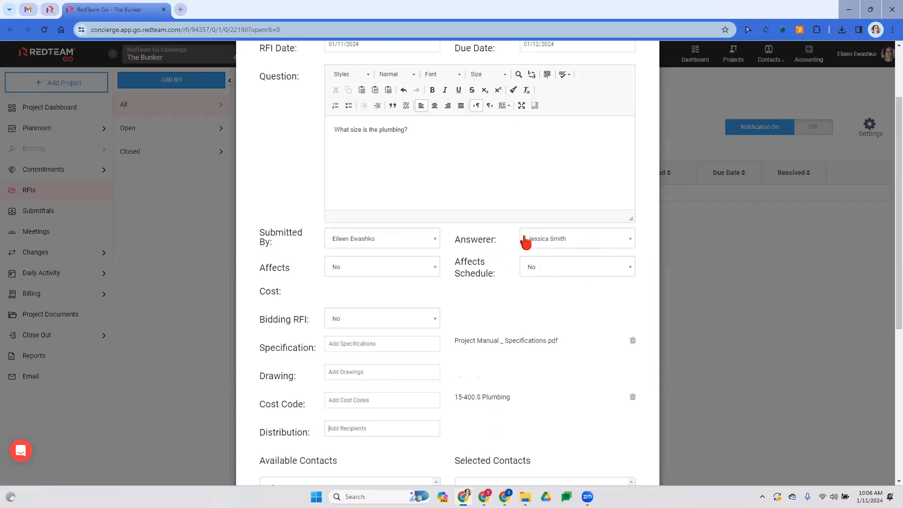
pyautogui.scroll(-3, 458, 258)
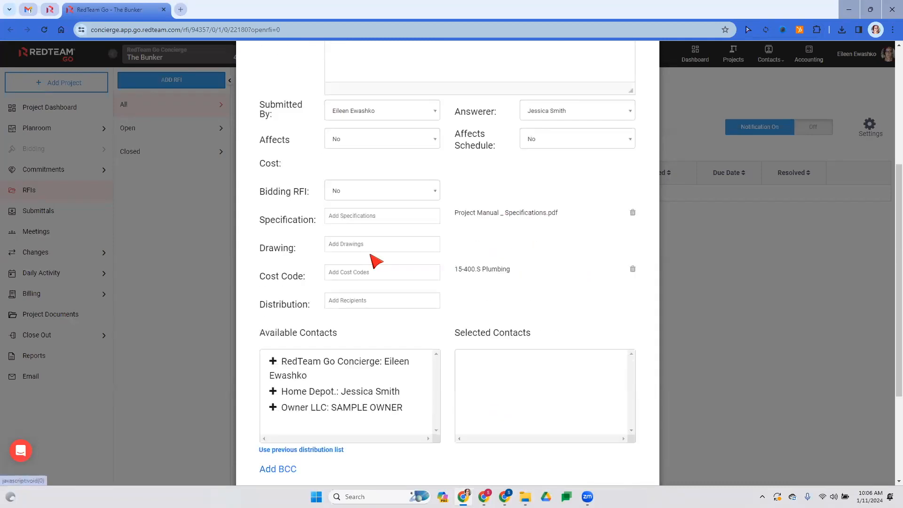
pyautogui.scroll(-3, 457, 329)
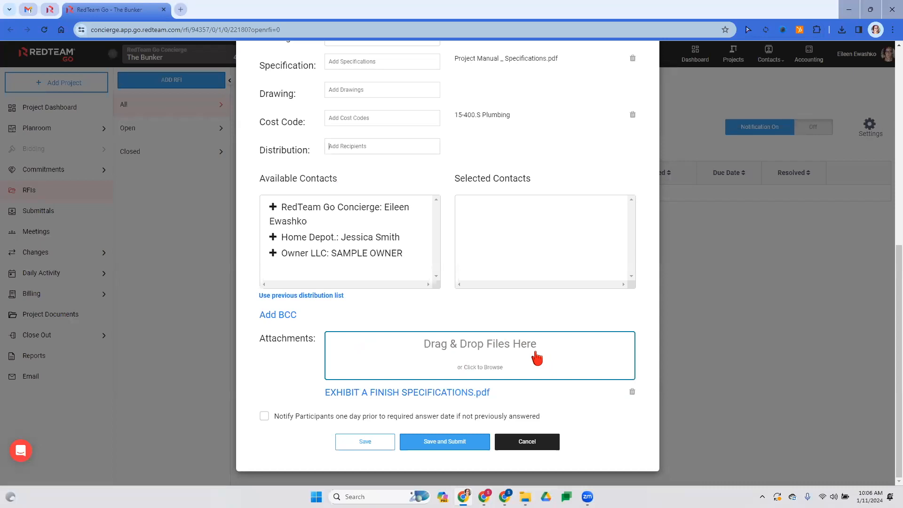
pyautogui.click(264, 415)
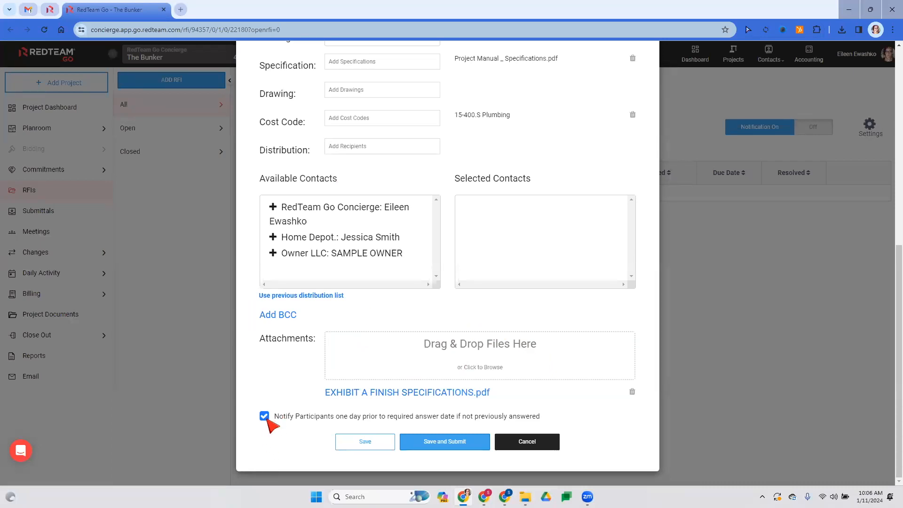
# Enlarge the page, review the completed RFI form from subject to attachments, and save and submit it
pyautogui.hotkey('ctrl', '+')
pyautogui.scroll(-2, 318, 444)
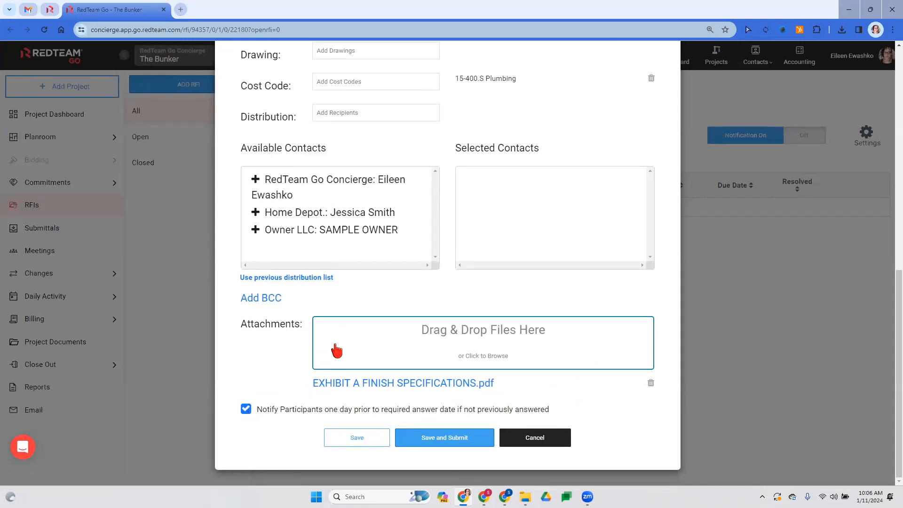
pyautogui.scroll(10, 328, 395)
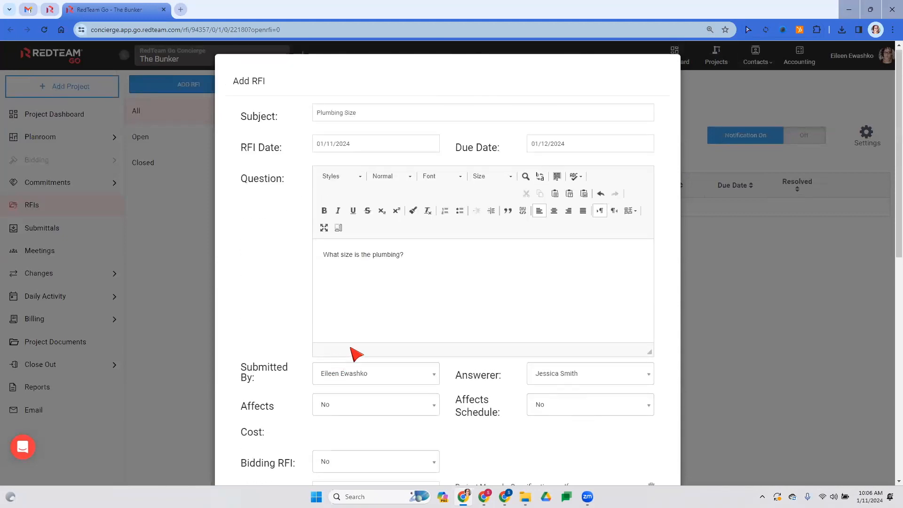
pyautogui.scroll(-10, 361, 336)
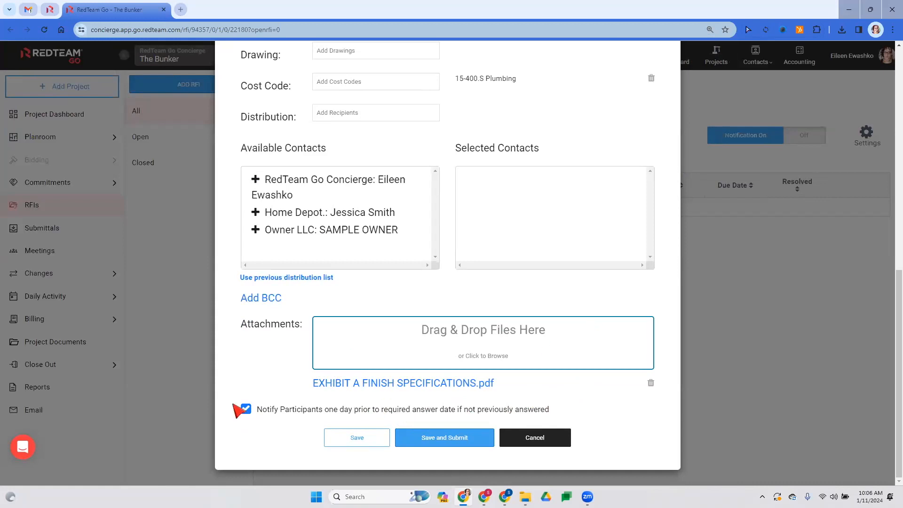
pyautogui.click(469, 442)
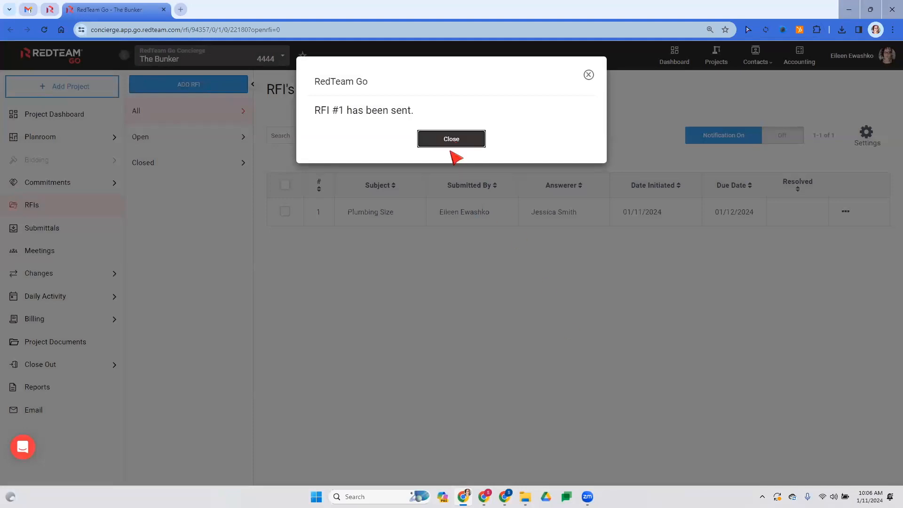
# Dismiss the sent notice and generate the printable PDF of the Plumbing Size RFI
pyautogui.click(453, 141)
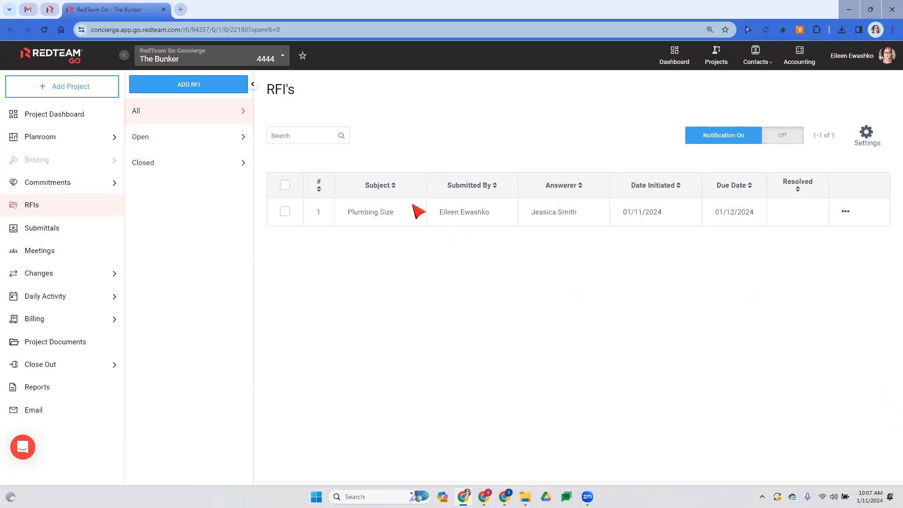
pyautogui.click(846, 212)
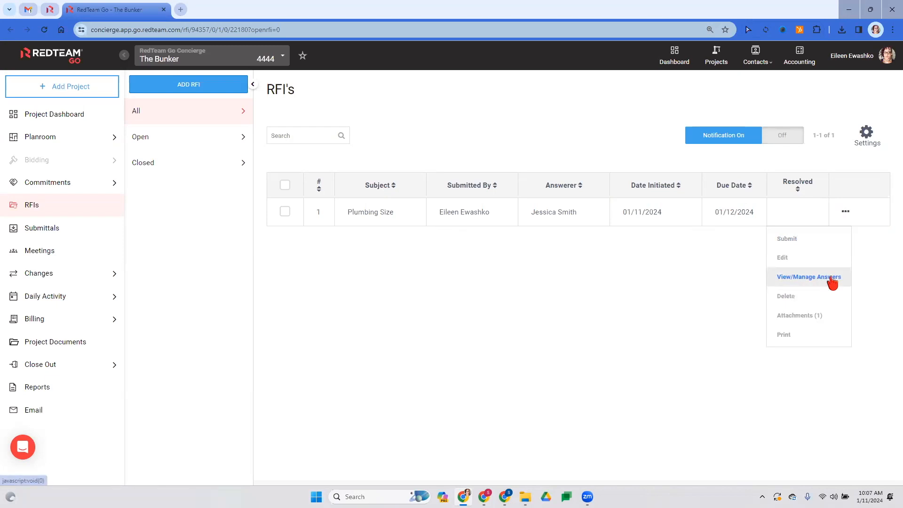
pyautogui.click(884, 220)
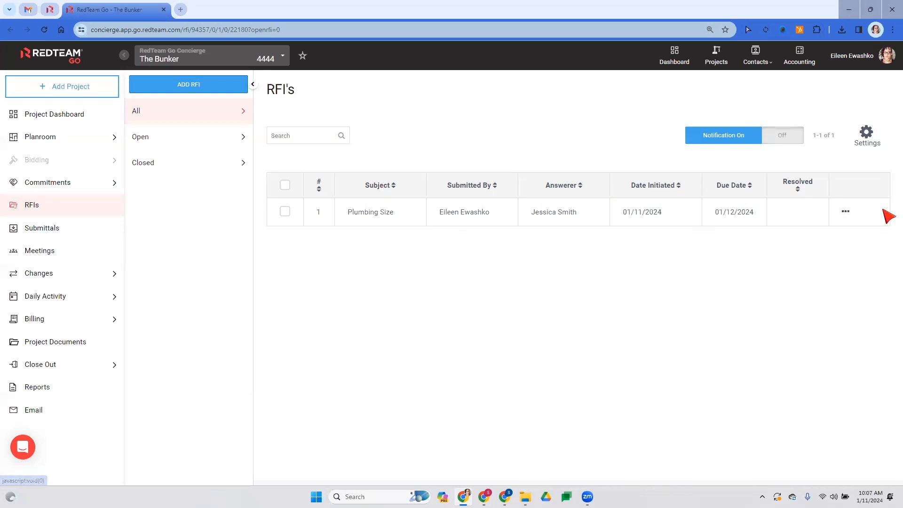
pyautogui.click(845, 213)
pyautogui.click(816, 337)
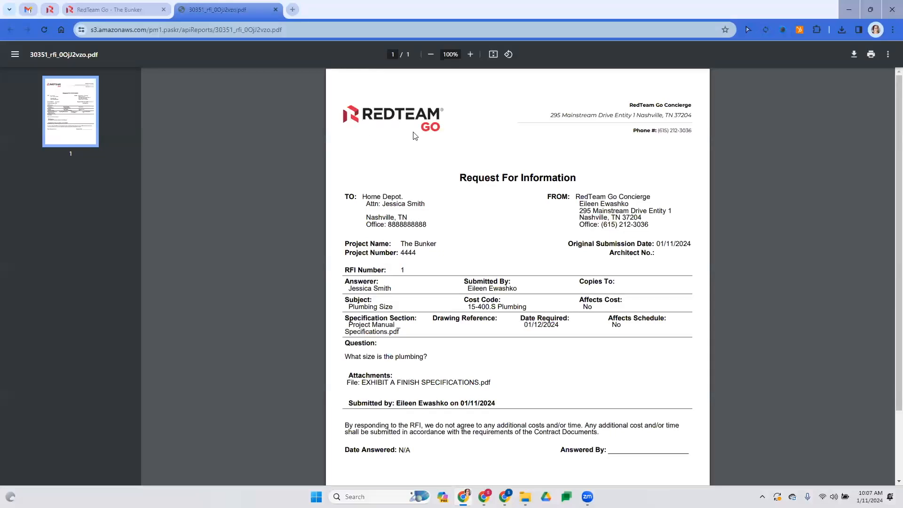
# Examine the enlarged Request For Information PDF from its letterhead to the Answered By line, and return to the RFI list
pyautogui.scroll(3, 684, 208)
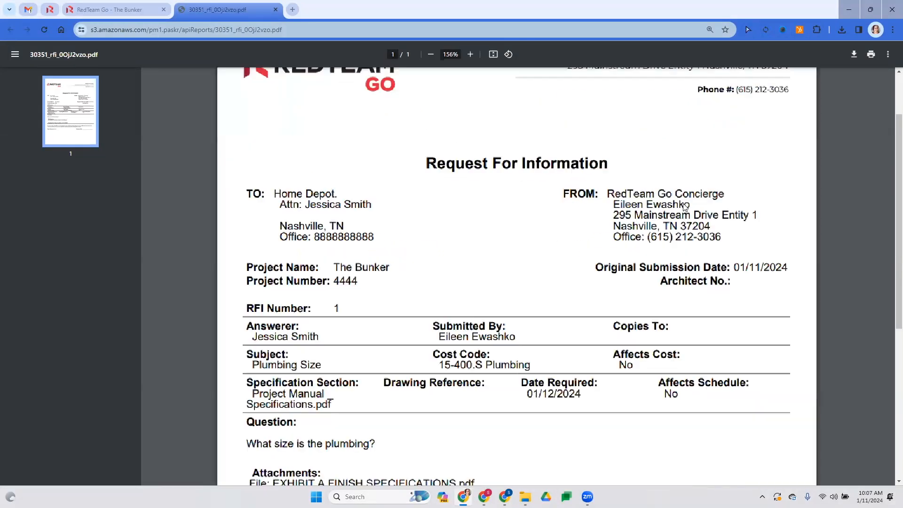
pyautogui.scroll(2, 330, 168)
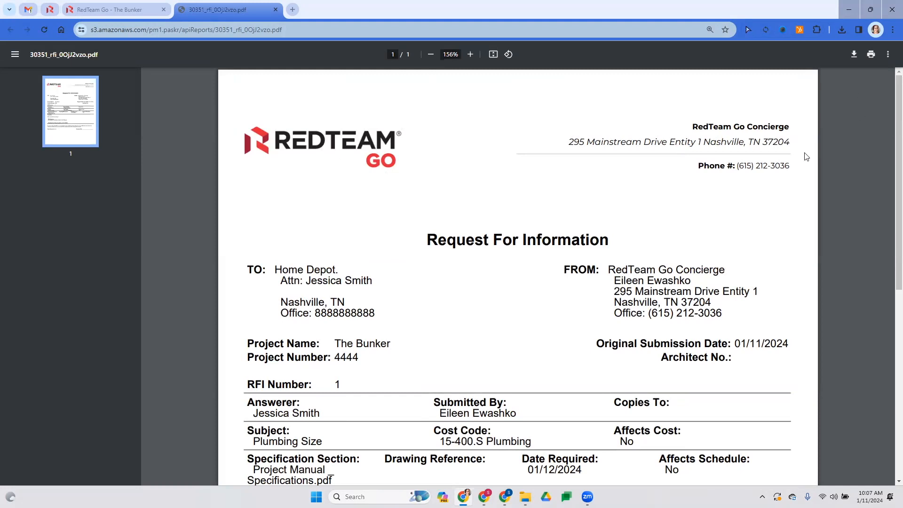
pyautogui.scroll(-5, 711, 114)
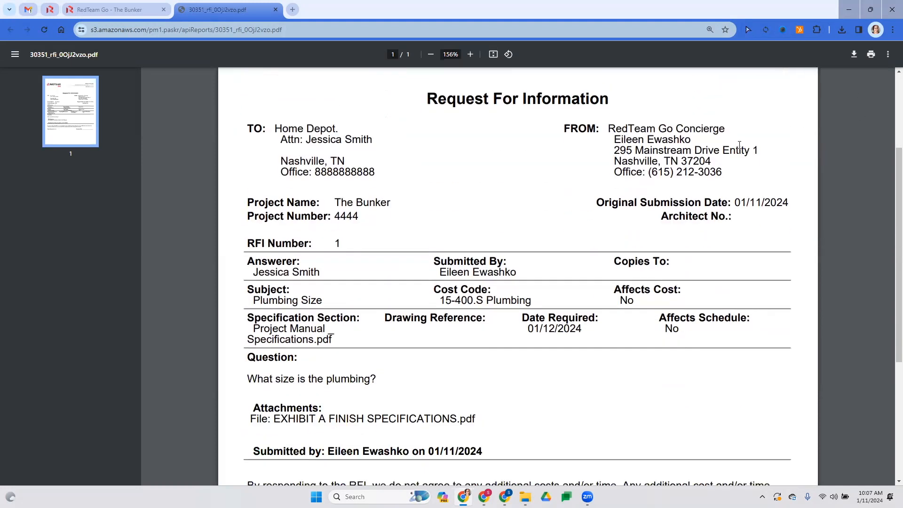
pyautogui.scroll(1, 301, 101)
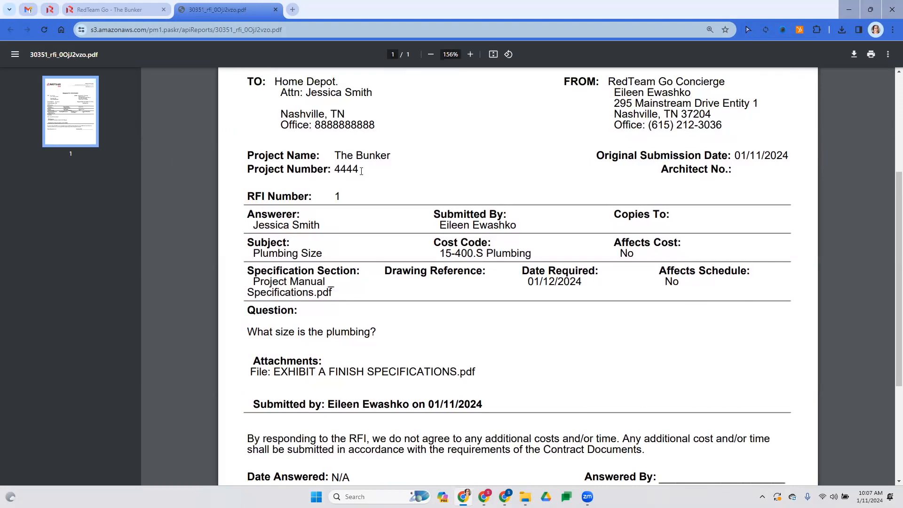
pyautogui.scroll(-1, 749, 203)
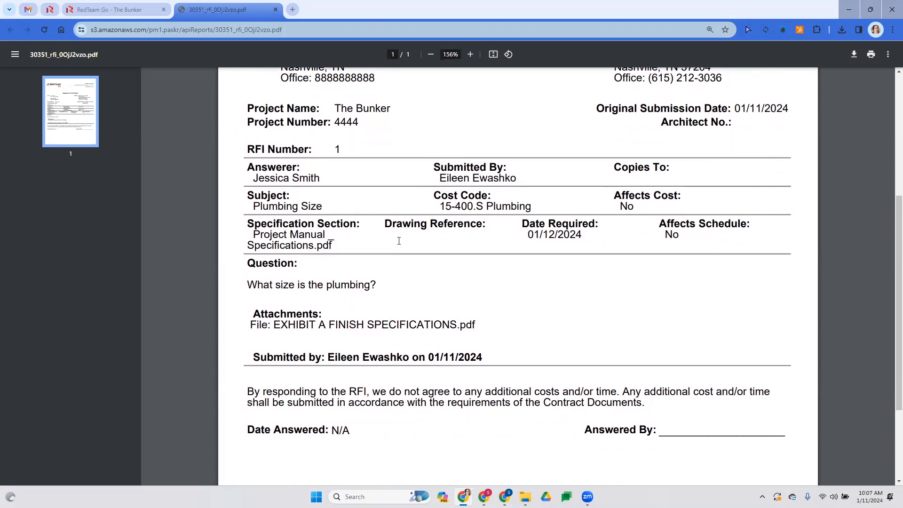
pyautogui.scroll(-3, 377, 289)
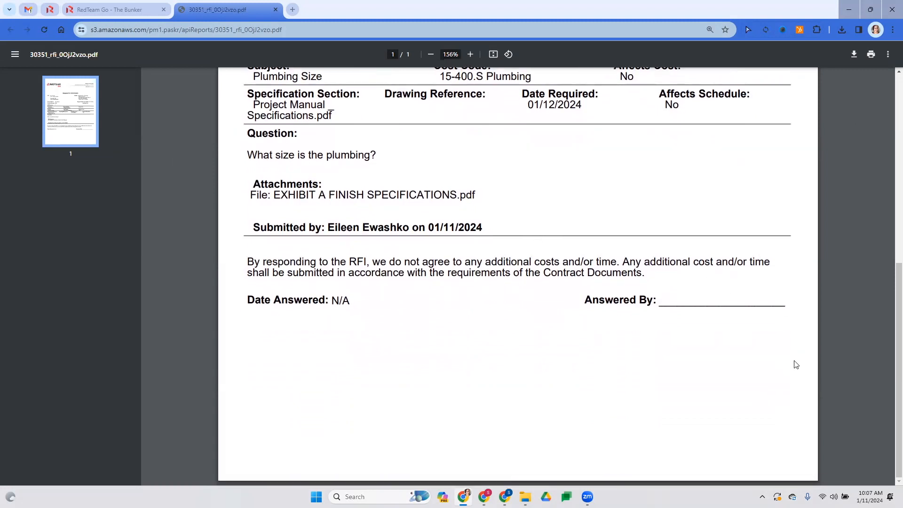
pyautogui.click(112, 10)
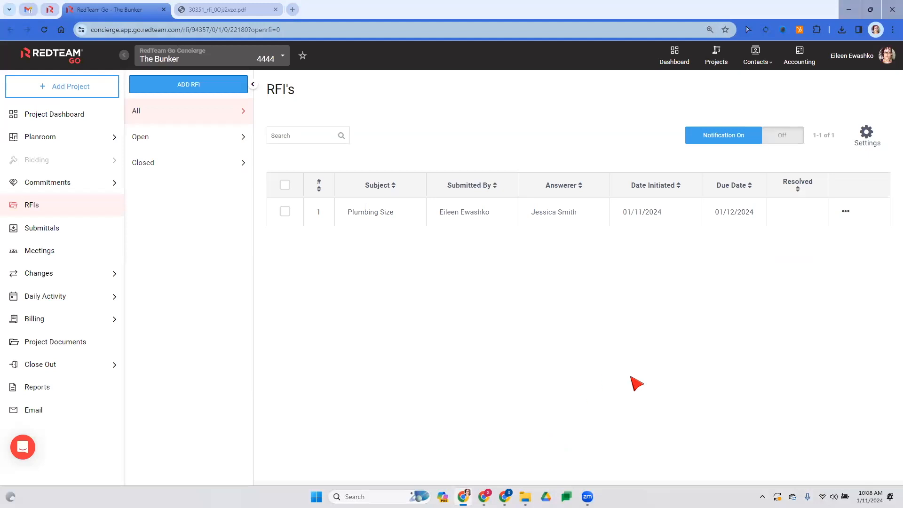
# Start a new answer for the Plumbing Size RFI and choose the RFI's designated answerer as its contact
pyautogui.click(846, 213)
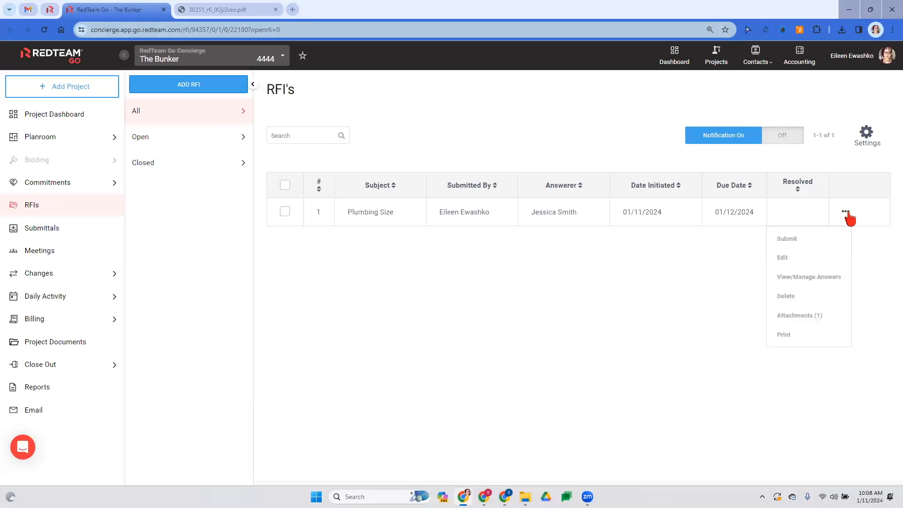
pyautogui.click(831, 277)
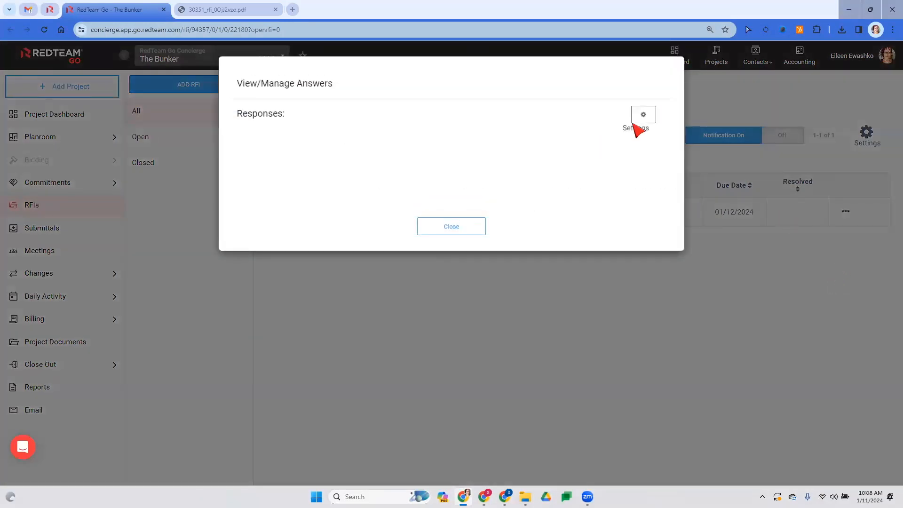
pyautogui.click(645, 117)
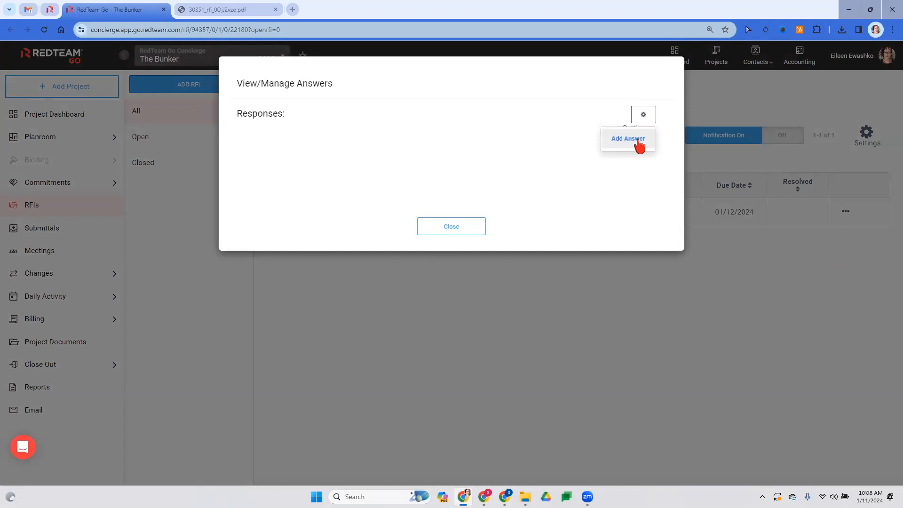
pyautogui.click(638, 138)
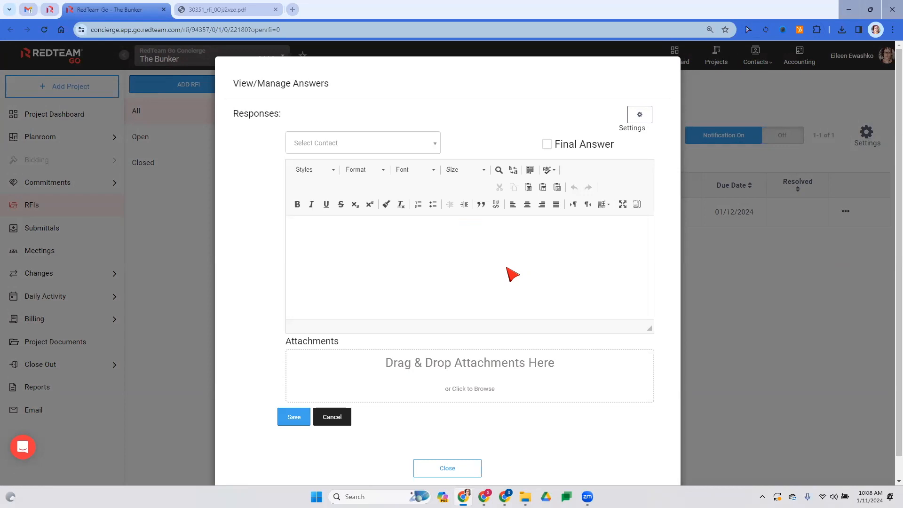
pyautogui.click(507, 268)
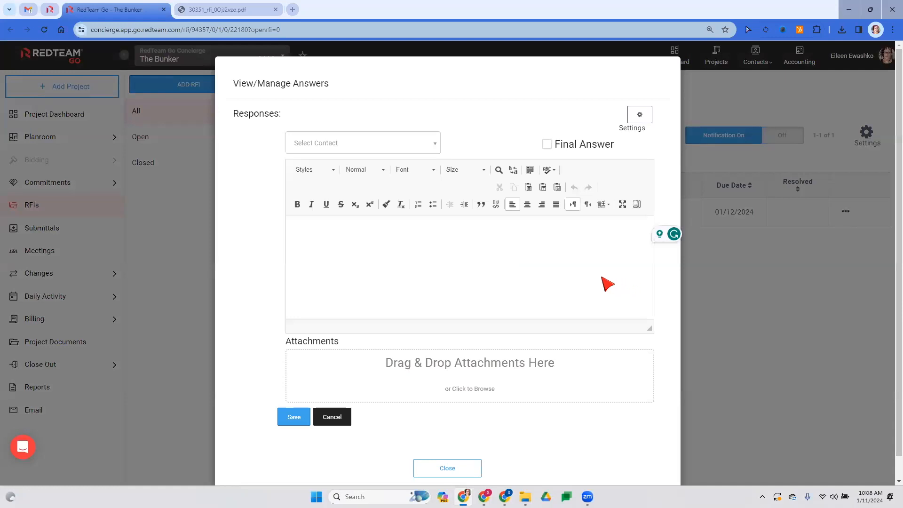
pyautogui.click(418, 148)
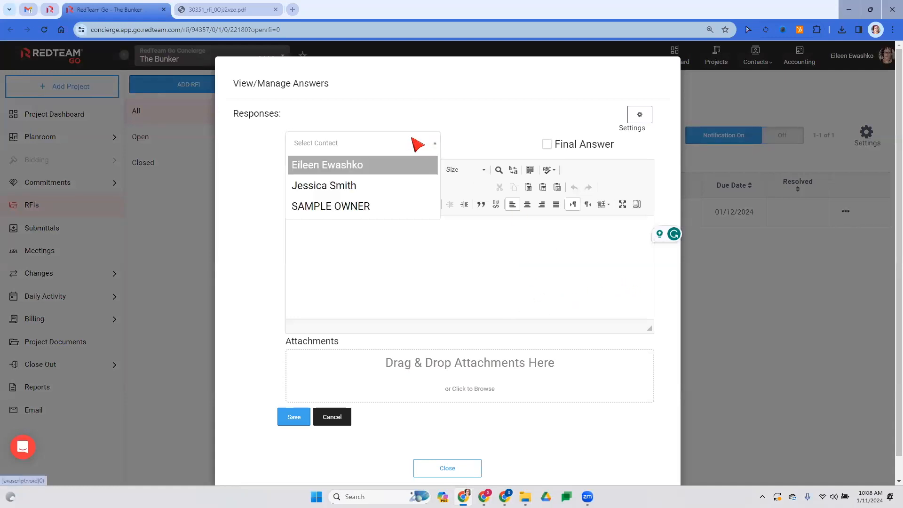
pyautogui.click(334, 186)
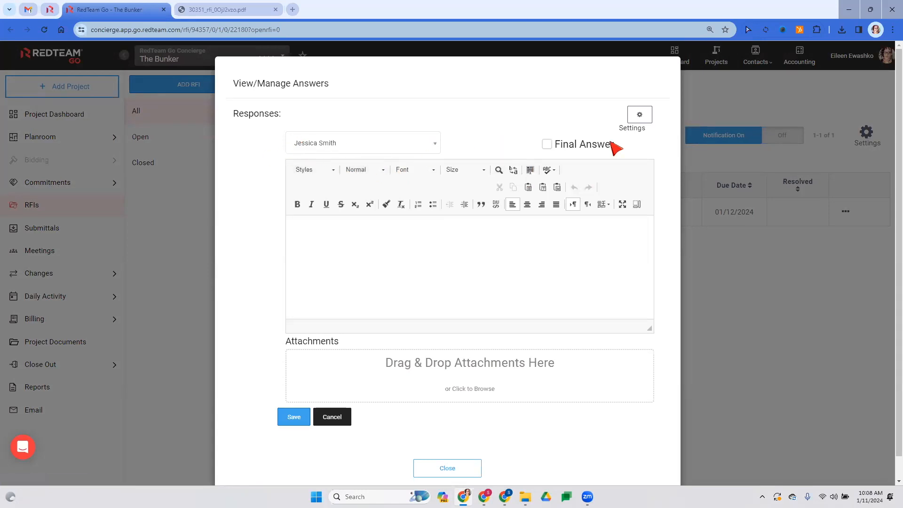
# Mark the response as the final answer, enter 1 1/2" as its text, and save it
pyautogui.click(546, 145)
pyautogui.click(424, 160)
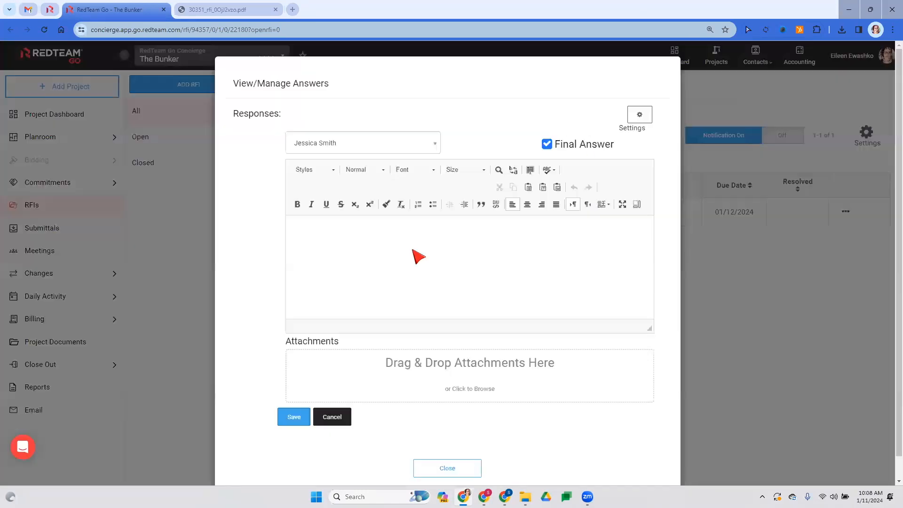
pyautogui.click(546, 144)
pyautogui.click(547, 146)
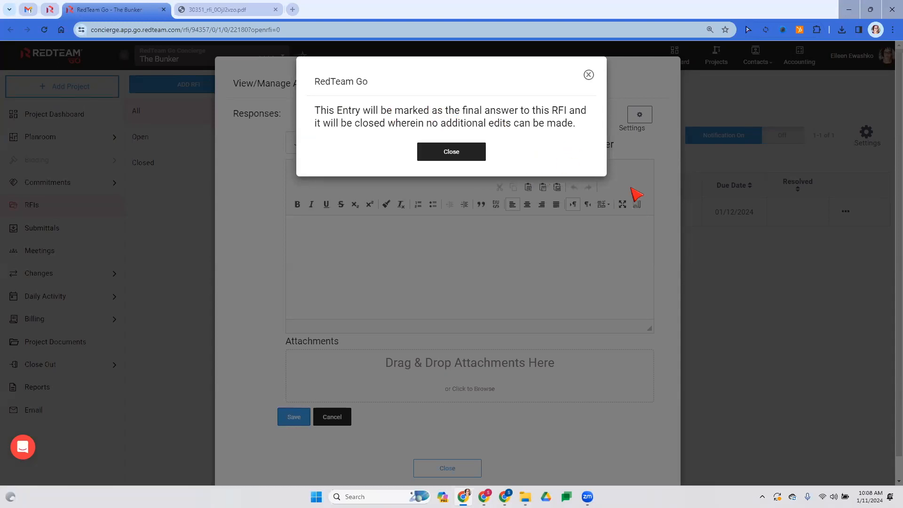
pyautogui.click(467, 160)
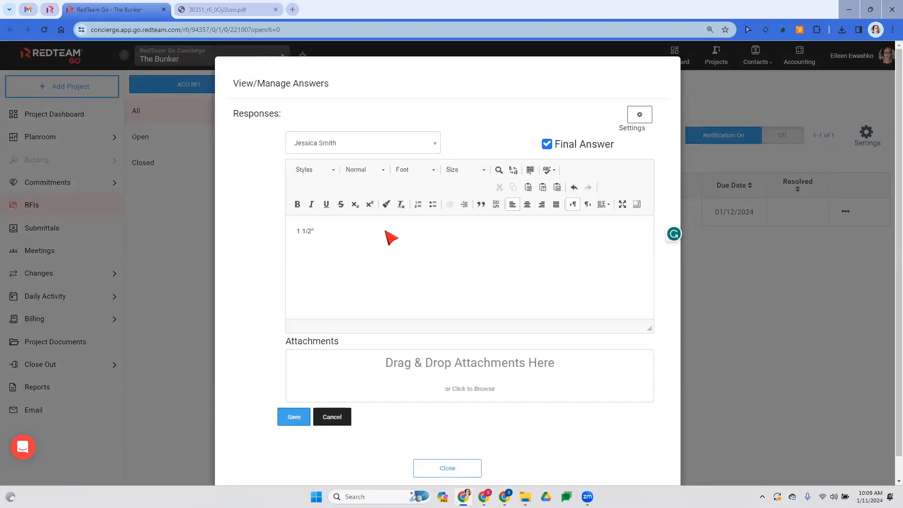
pyautogui.scroll(-1, 484, 201)
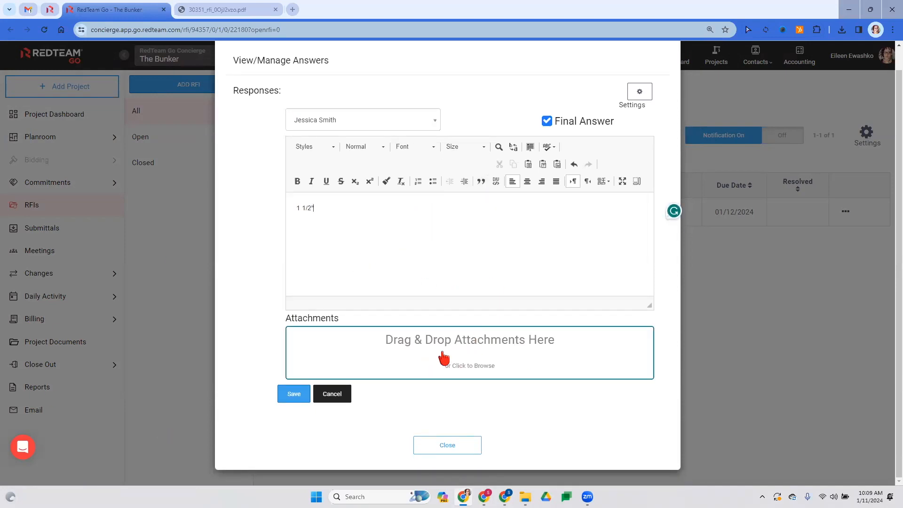
pyautogui.click(295, 395)
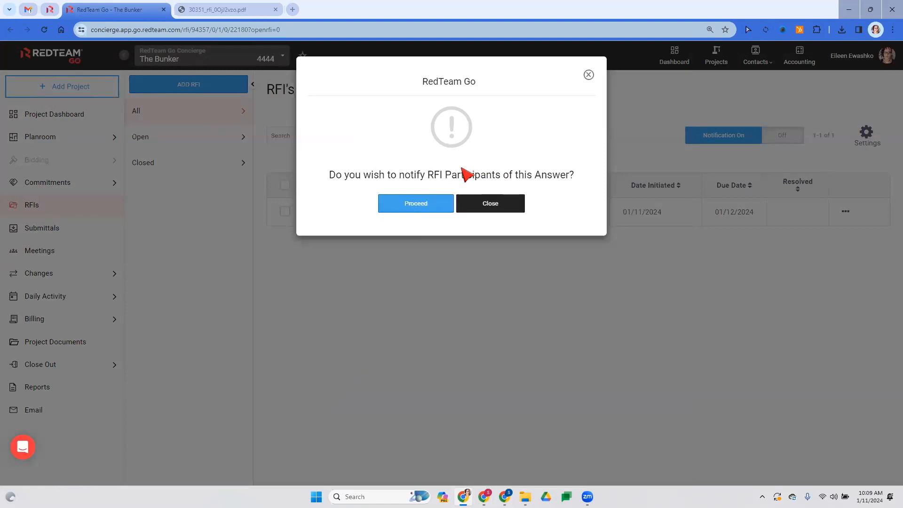
# Open the email notifying RFI participants of the answer, and close it unsent together with the blank Add RFI form
pyautogui.click(384, 213)
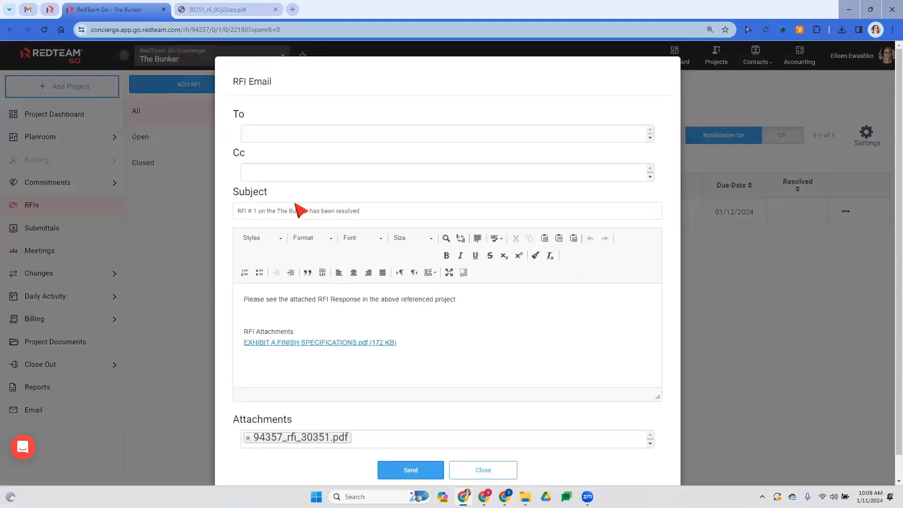
pyautogui.scroll(-1, 290, 132)
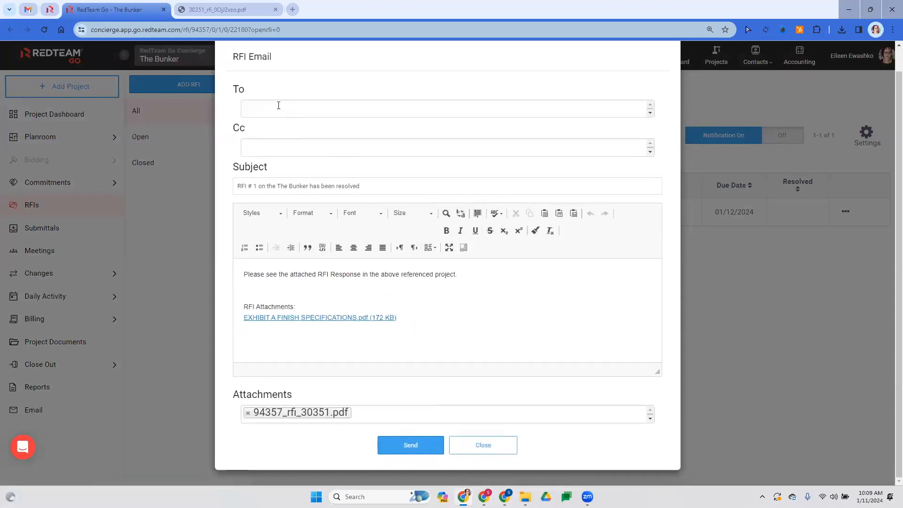
pyautogui.click(382, 109)
pyautogui.click(374, 105)
pyautogui.click(373, 106)
pyautogui.write('j')
pyautogui.press('BackSpace')
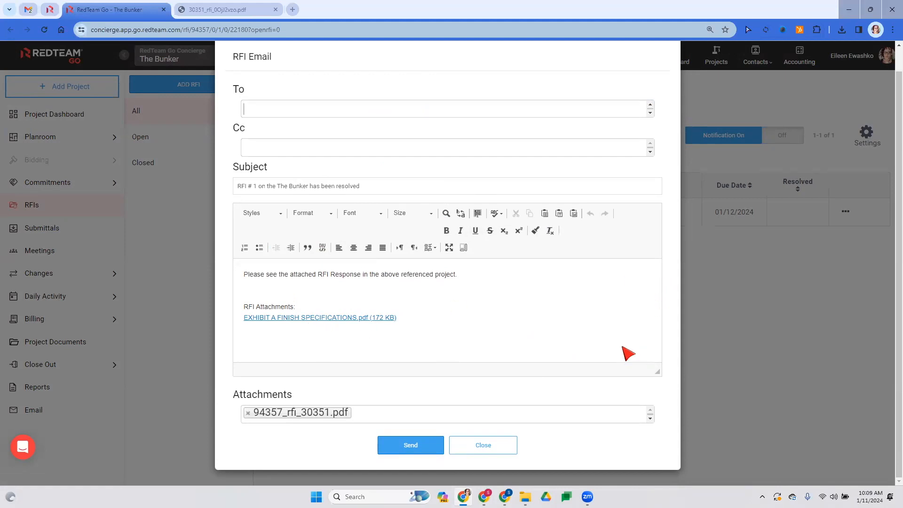
pyautogui.click(507, 446)
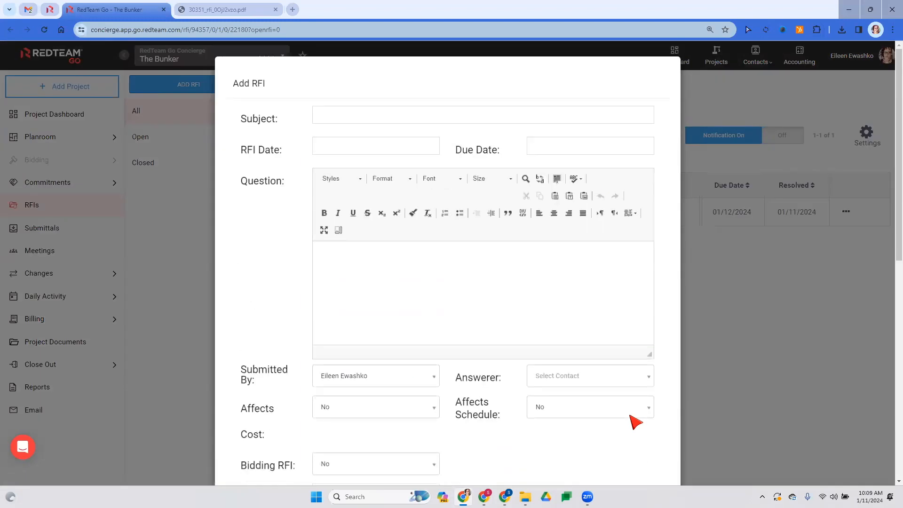
pyautogui.scroll(-10, 566, 403)
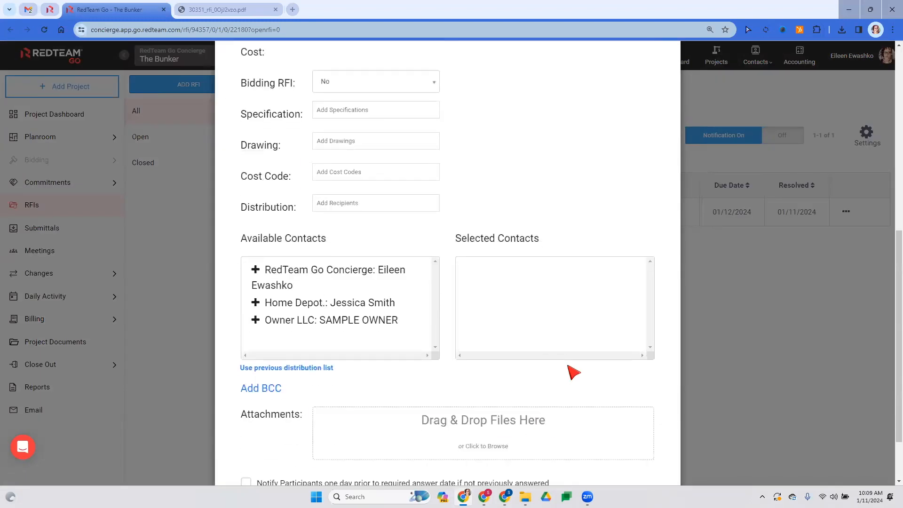
pyautogui.click(525, 445)
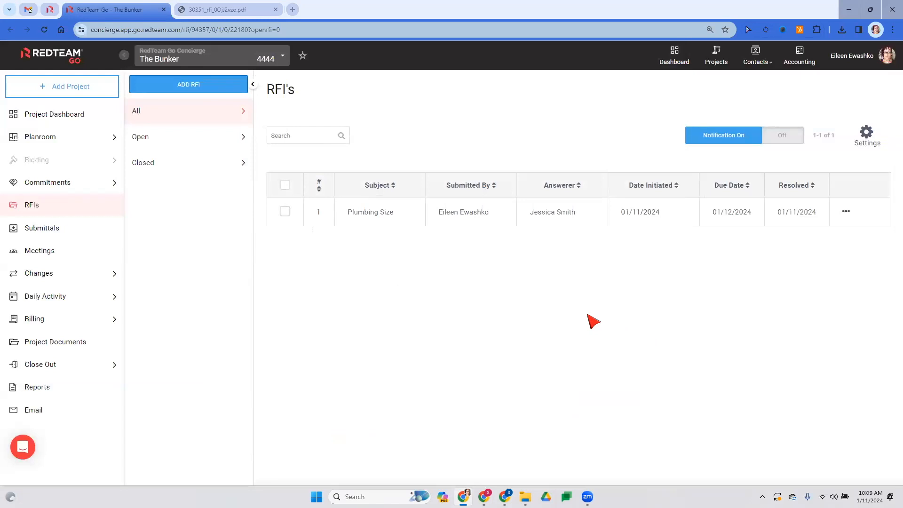
# Switch to the Morticia's Spa Renovation project and open its meetings
pyautogui.click(236, 65)
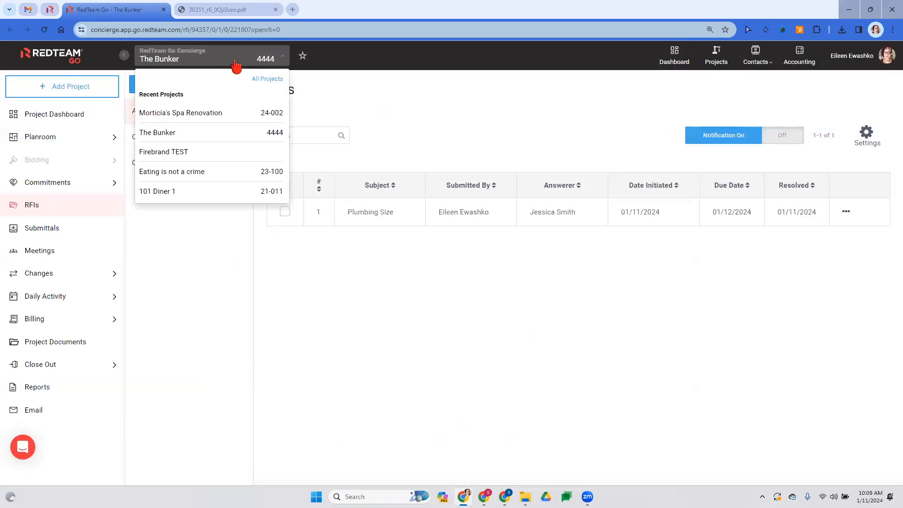
pyautogui.click(179, 111)
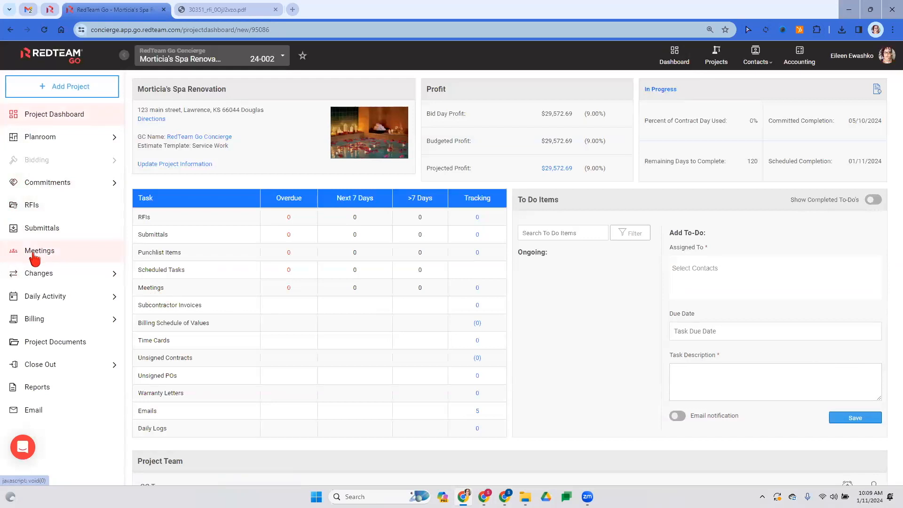
pyautogui.click(37, 253)
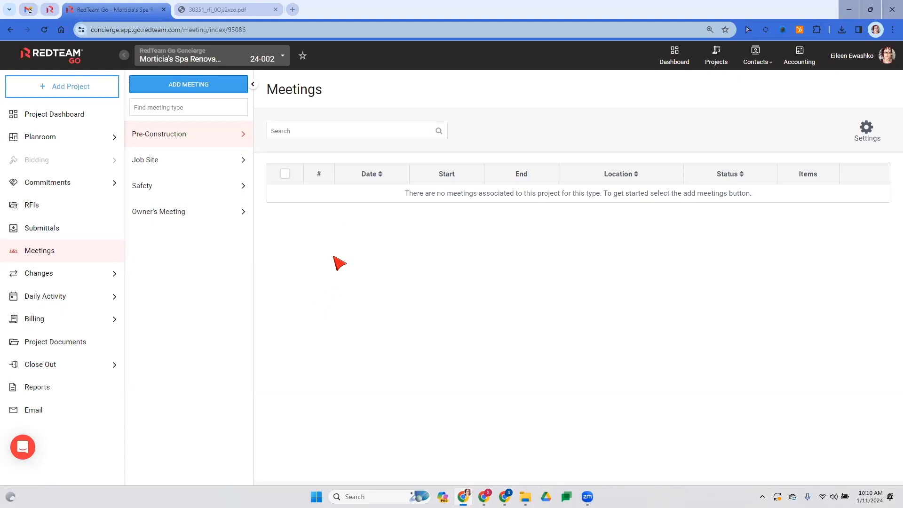
# Add a new meeting type named Financial to the project's existing meeting types
pyautogui.click(868, 130)
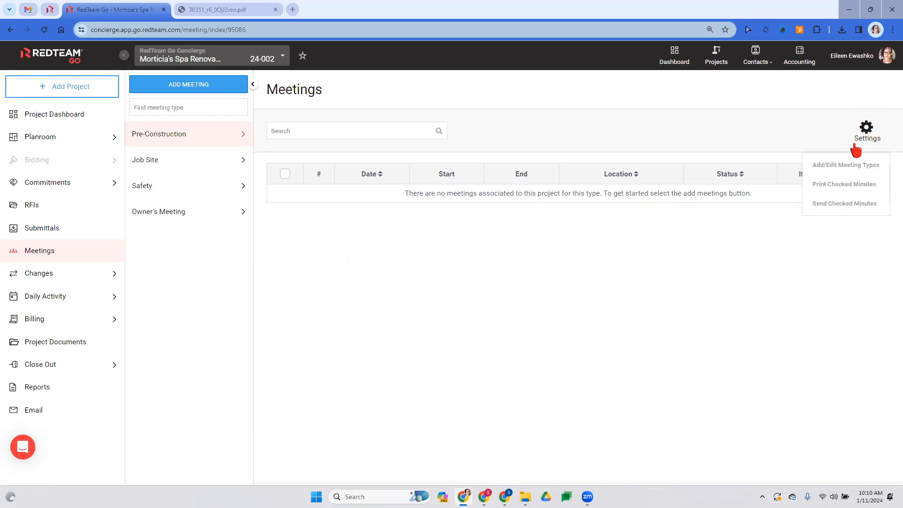
pyautogui.click(839, 168)
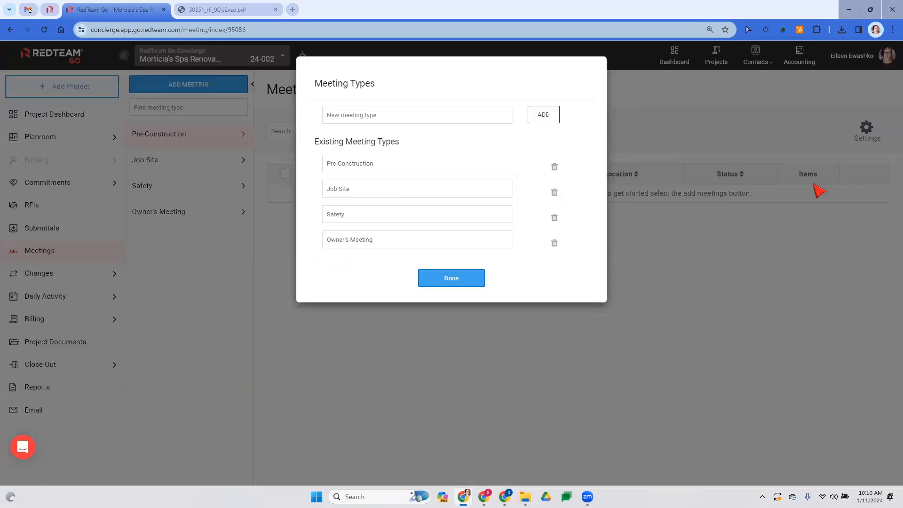
pyautogui.click(364, 114)
pyautogui.write('Financial')
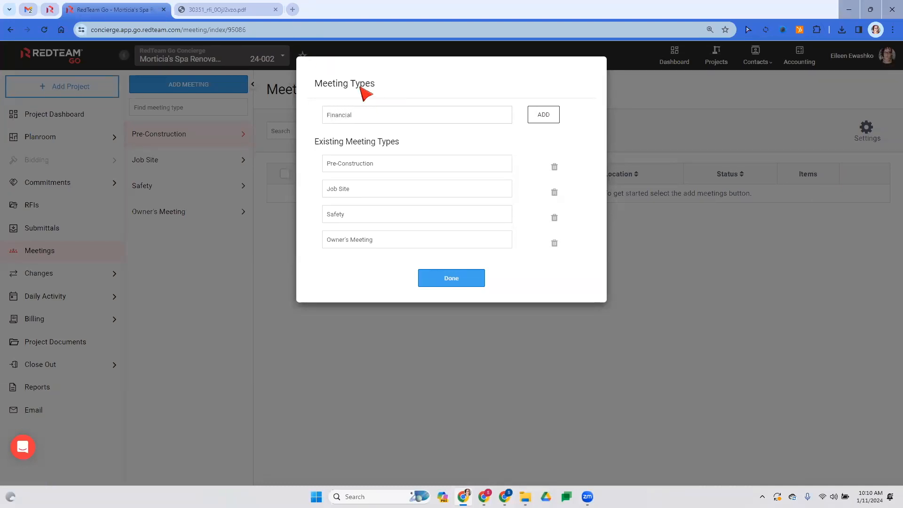
pyautogui.click(540, 117)
pyautogui.click(345, 272)
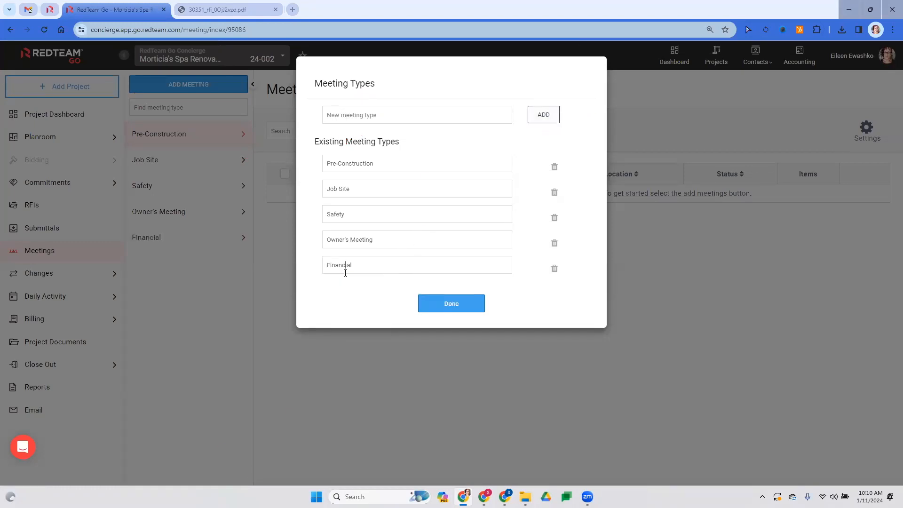
pyautogui.click(479, 307)
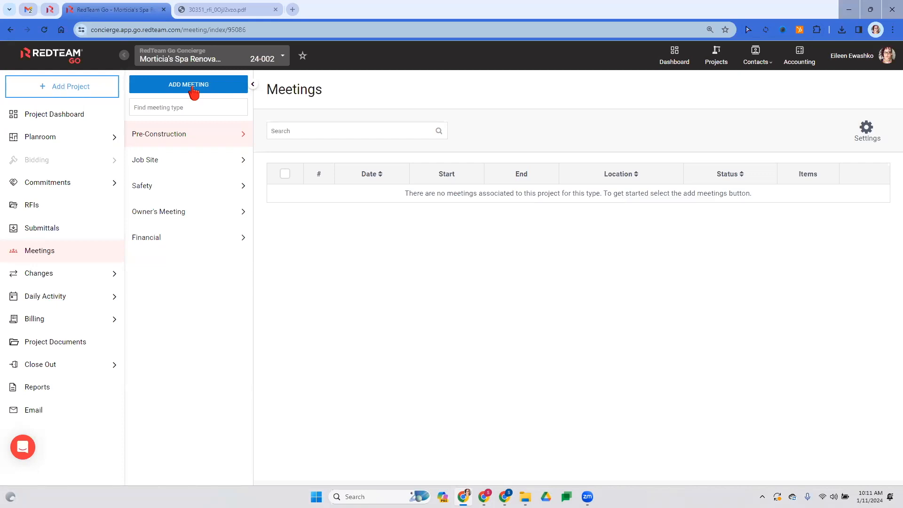
# Start a new meeting of type Job Site and set its date to 01/12/2024
pyautogui.click(160, 88)
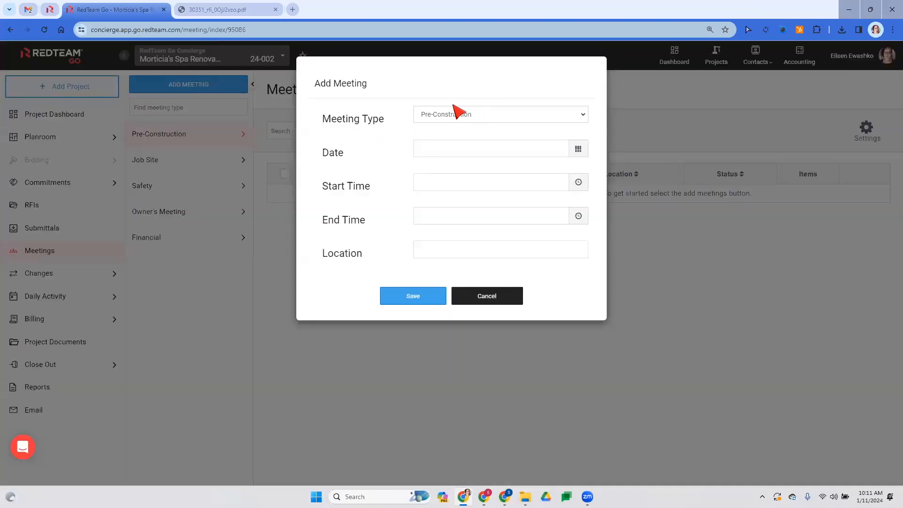
pyautogui.click(466, 119)
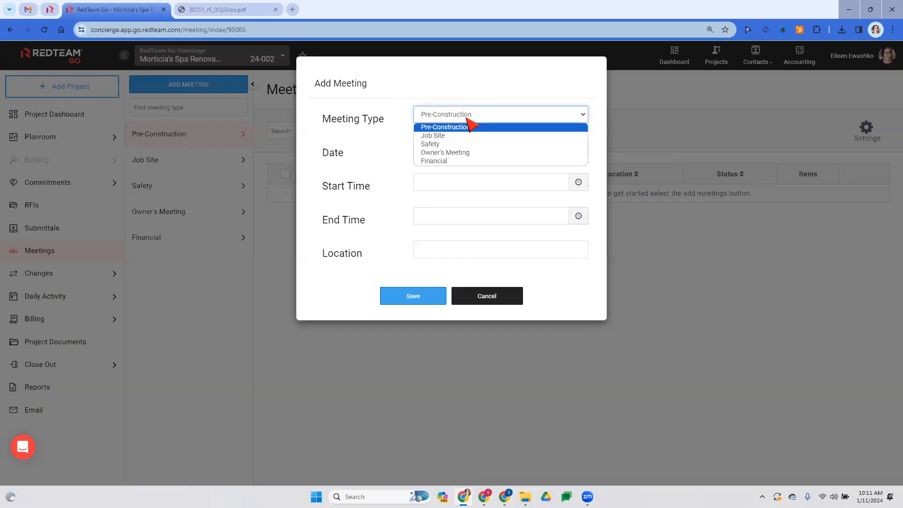
pyautogui.click(433, 136)
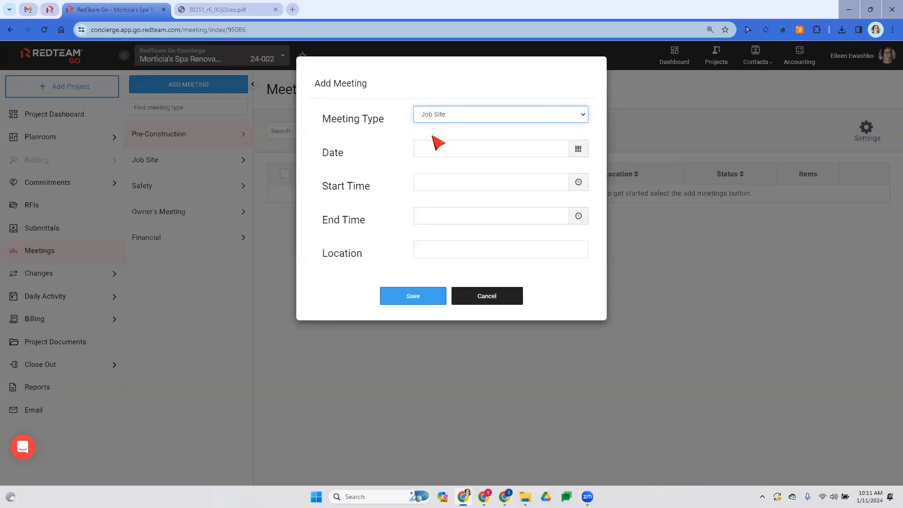
pyautogui.click(490, 152)
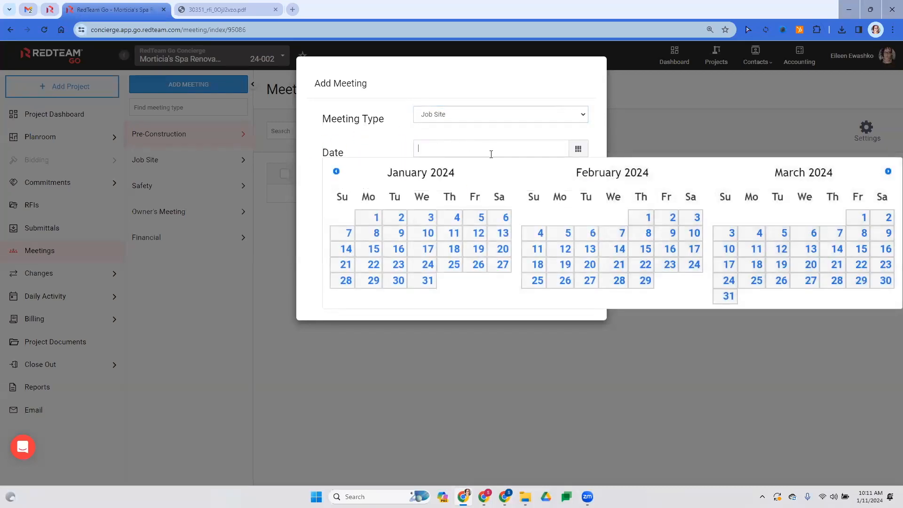
pyautogui.click(452, 237)
pyautogui.click(451, 148)
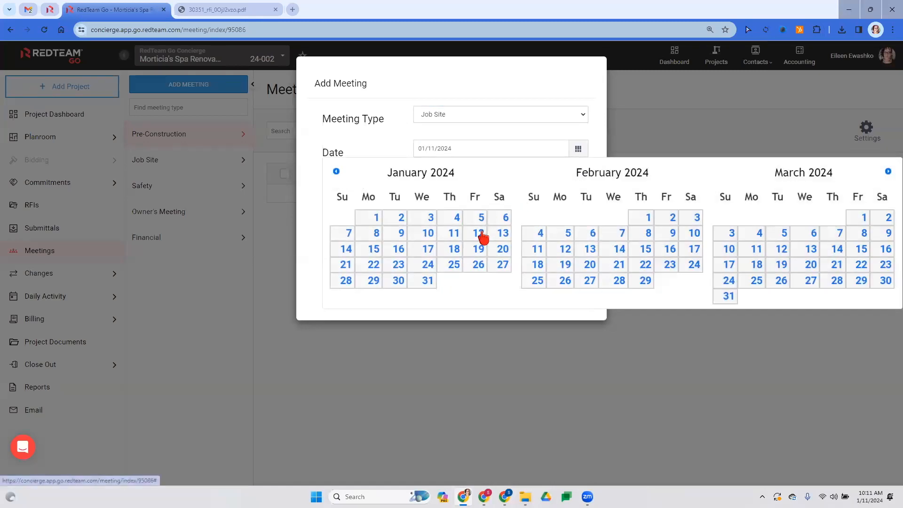
pyautogui.click(482, 236)
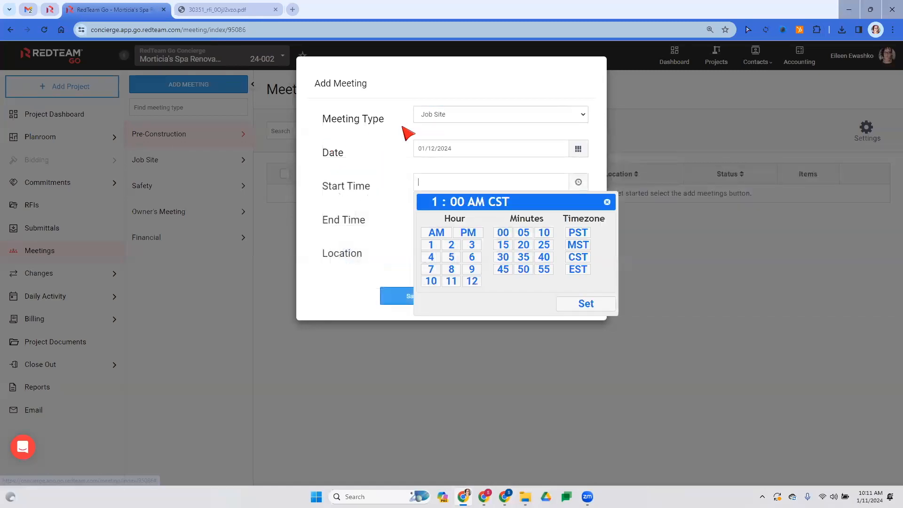
# Set the meeting's start time to 6:00 AM PST and its location to Job Site Trailer, and save the meeting
pyautogui.click(470, 257)
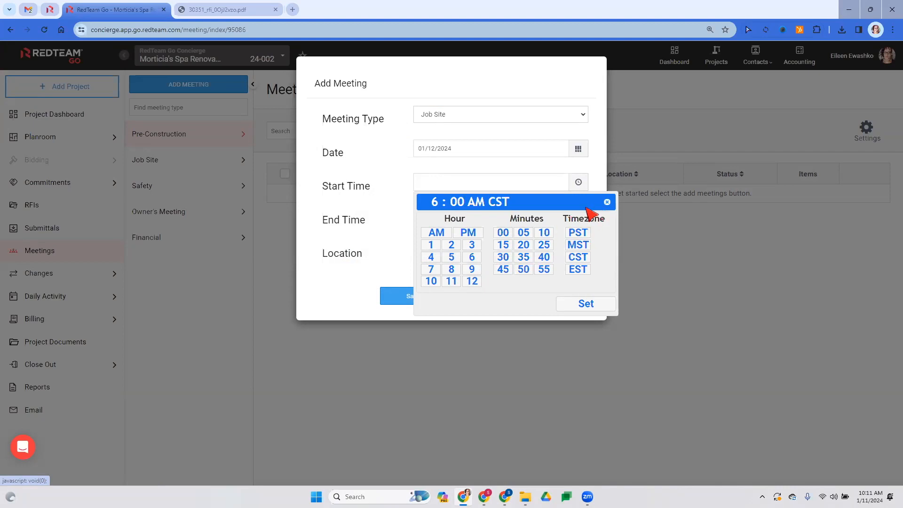
pyautogui.click(583, 233)
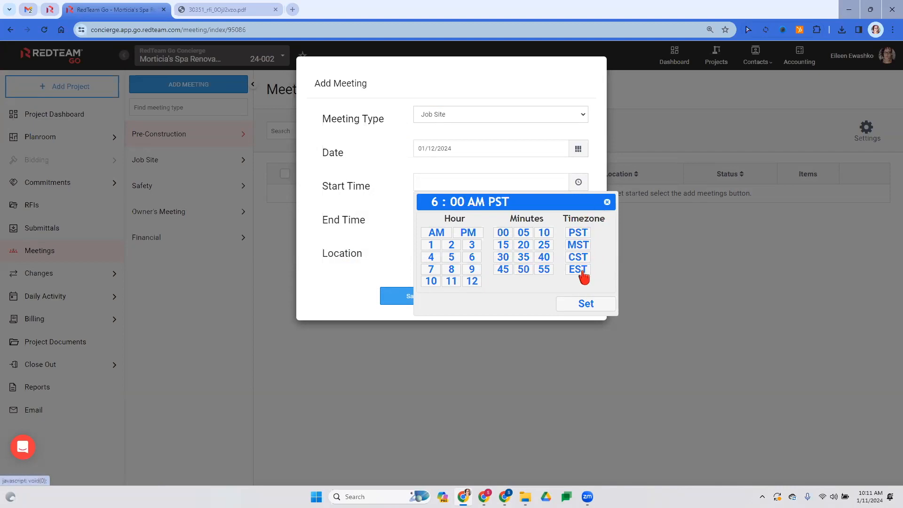
pyautogui.click(588, 304)
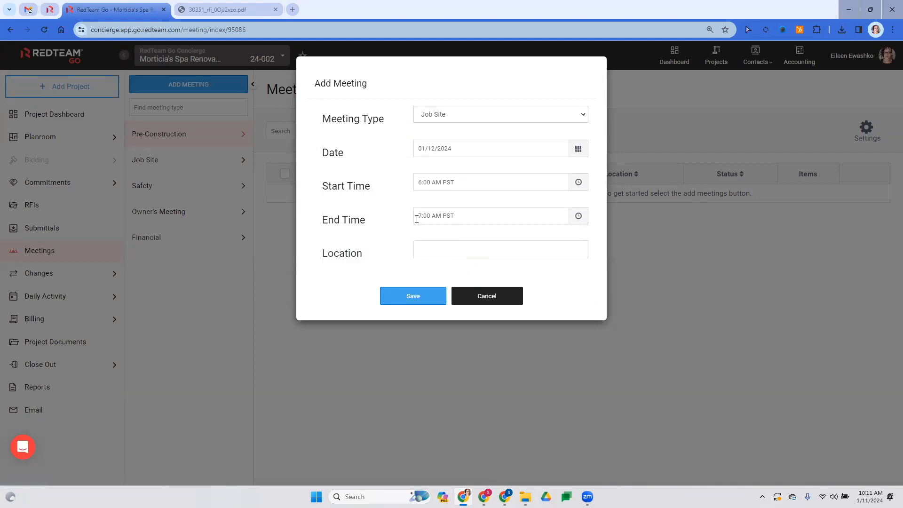
pyautogui.click(480, 216)
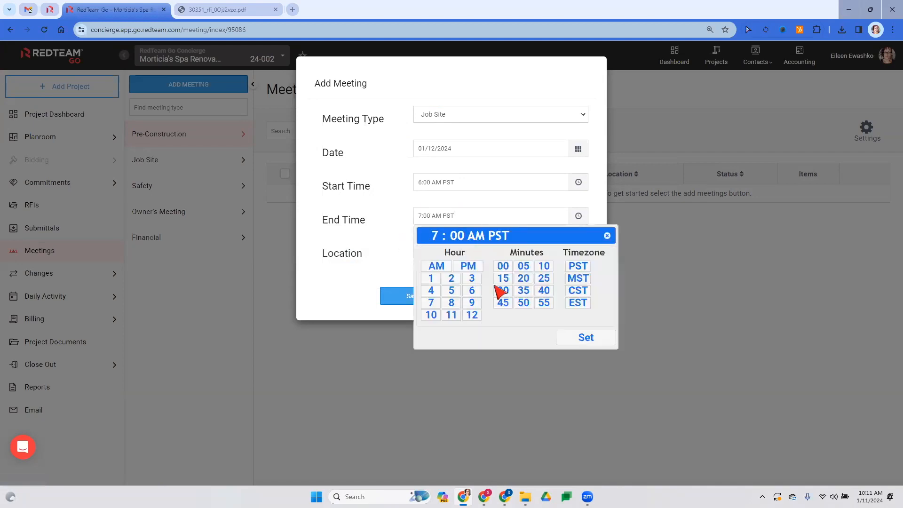
pyautogui.click(371, 226)
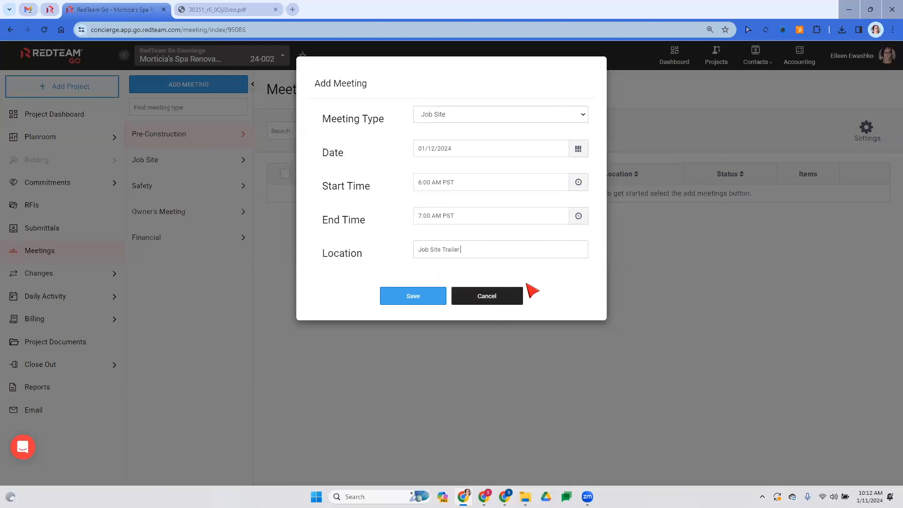
pyautogui.click(407, 300)
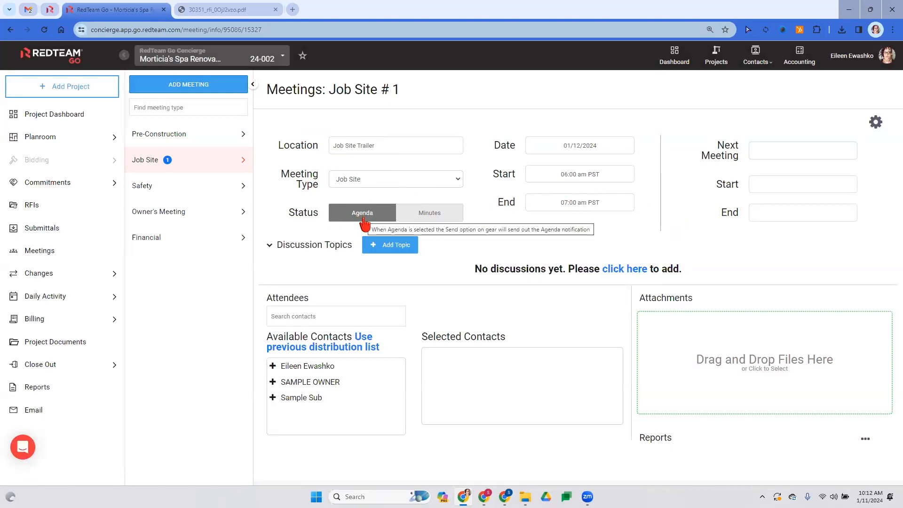
# Set the next meeting date of the Job Site meeting to 01/19/2024
pyautogui.click(762, 150)
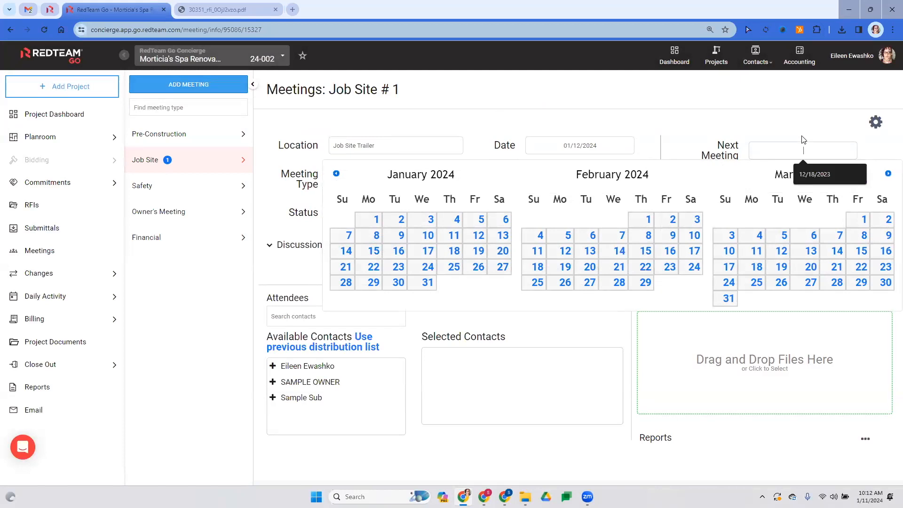
pyautogui.click(476, 252)
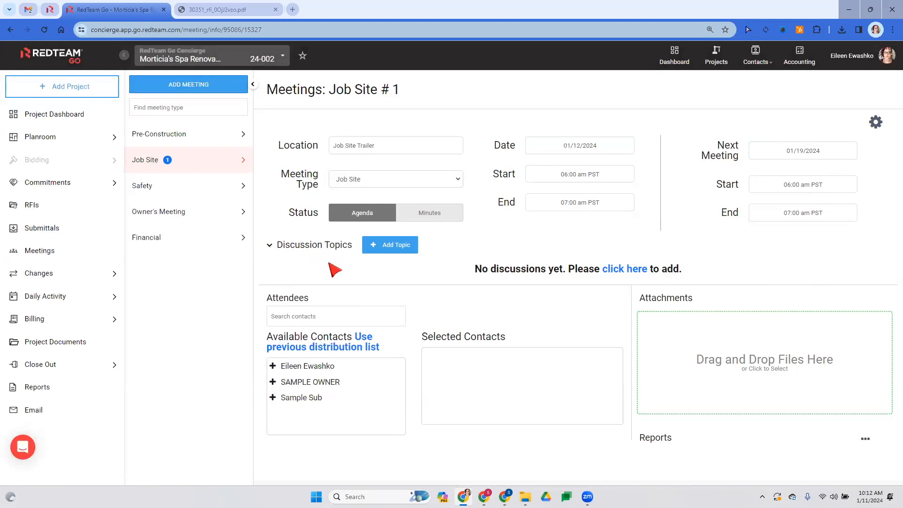
# Start a new discussion topic for the Job Site meeting with the title Safety Issues
pyautogui.click(385, 249)
pyautogui.click(368, 112)
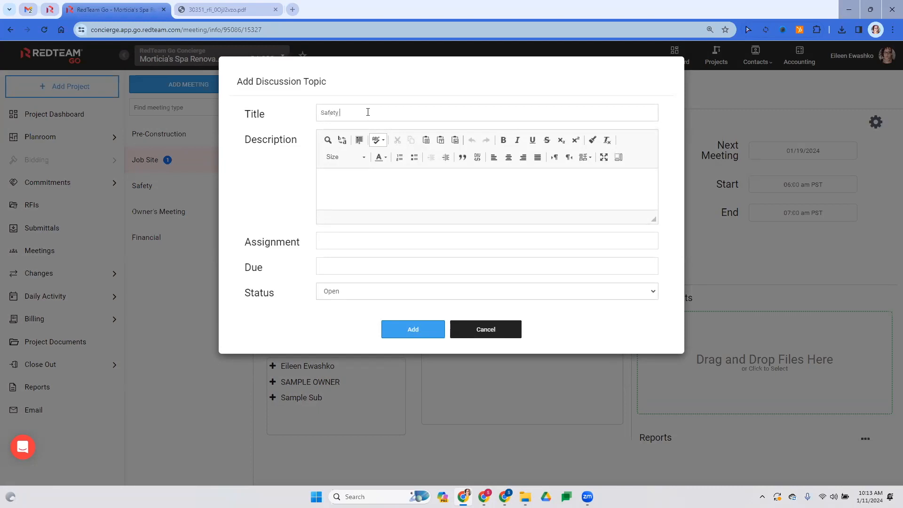
pyautogui.write('Safety Issues')
pyautogui.click(382, 177)
# Assign the Safety Issues topic as a General Note, leave its due date empty, and add it to the meeting
pyautogui.click(365, 245)
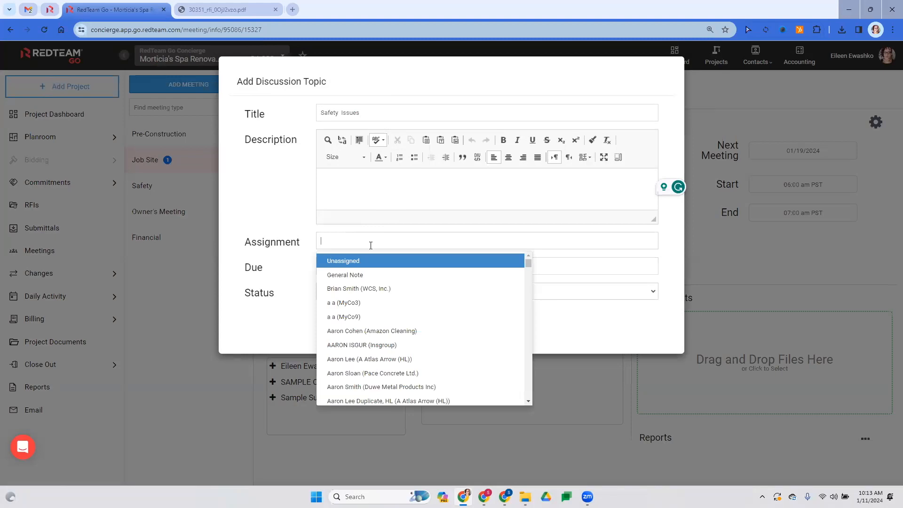
pyautogui.scroll(-3, 371, 349)
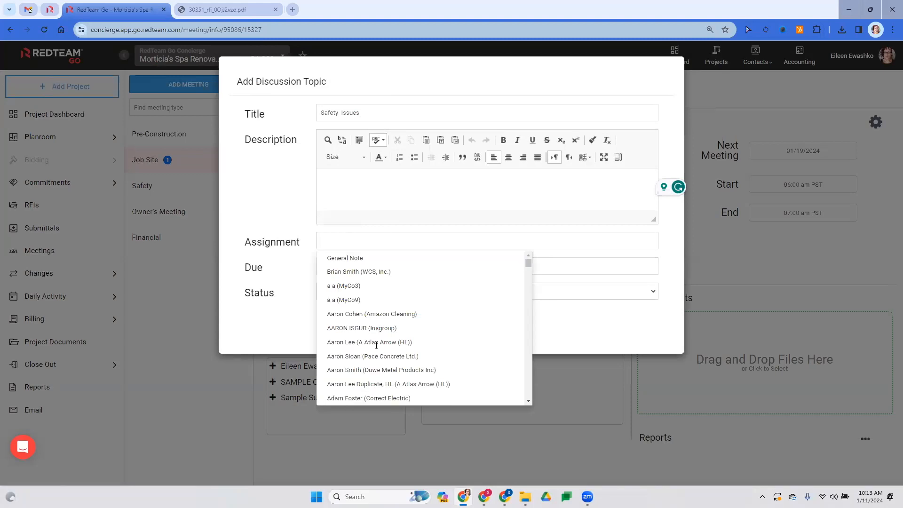
pyautogui.scroll(-1, 438, 283)
pyautogui.moveTo(530, 282); pyautogui.dragTo(528, 394)
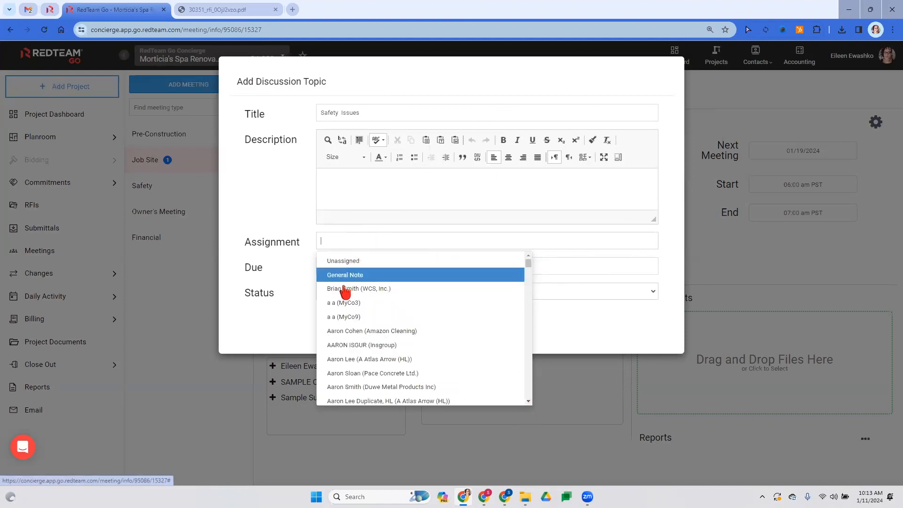
pyautogui.click(348, 276)
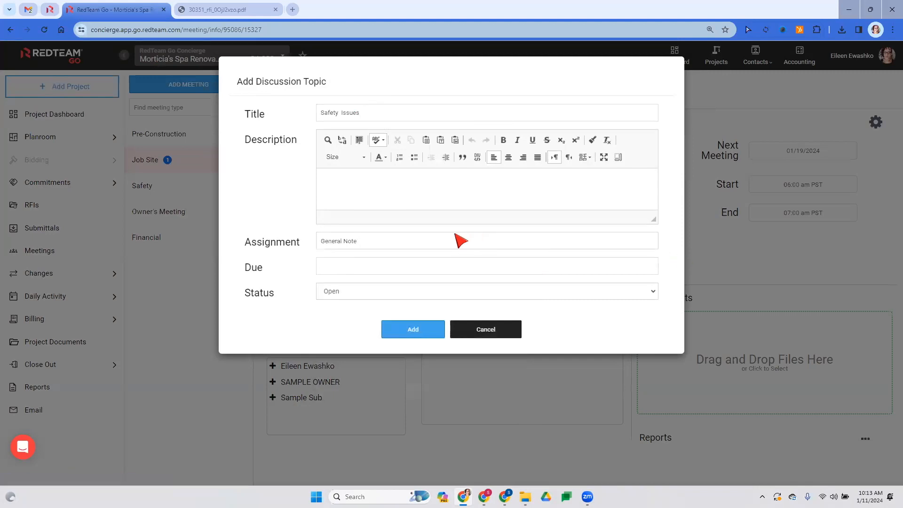
pyautogui.click(380, 262)
pyautogui.click(271, 299)
pyautogui.click(400, 329)
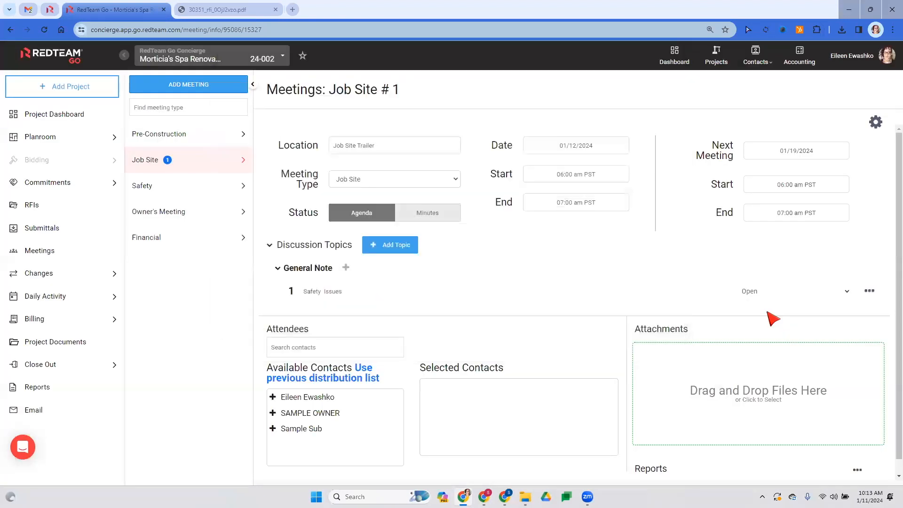
# Add a discussion topic titled Agenda for the day with the assignment Unassigned and no due date
pyautogui.click(383, 246)
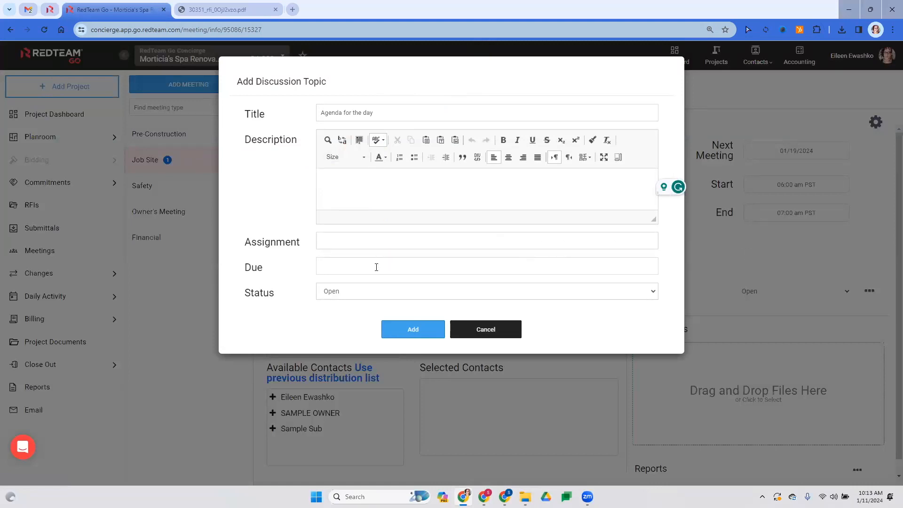
pyautogui.click(324, 240)
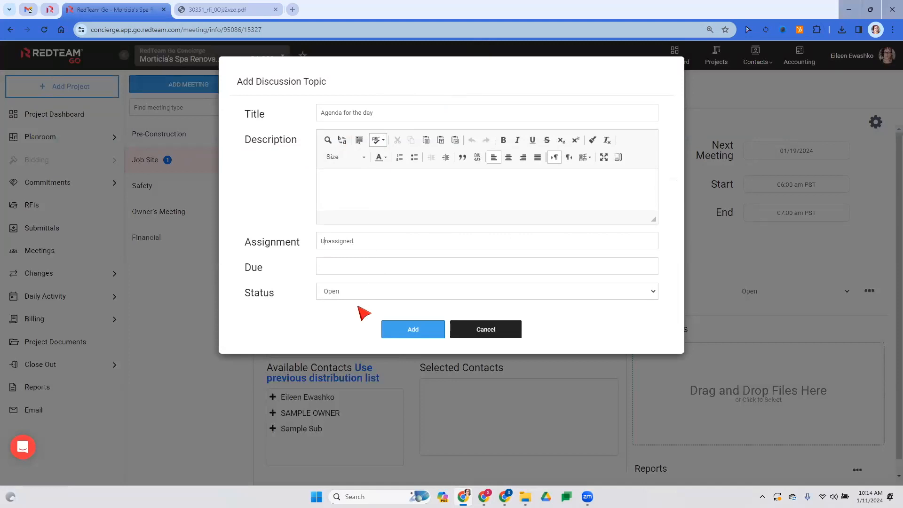
pyautogui.click(352, 267)
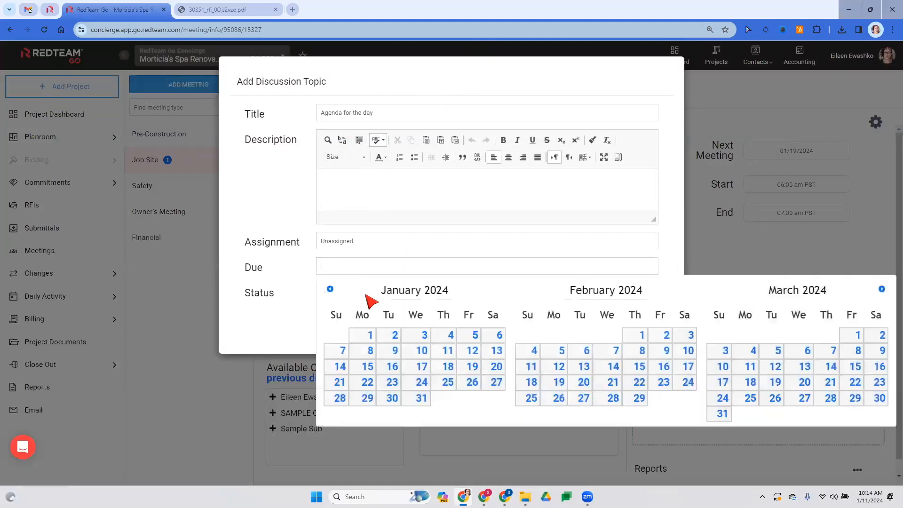
pyautogui.click(238, 303)
pyautogui.click(413, 335)
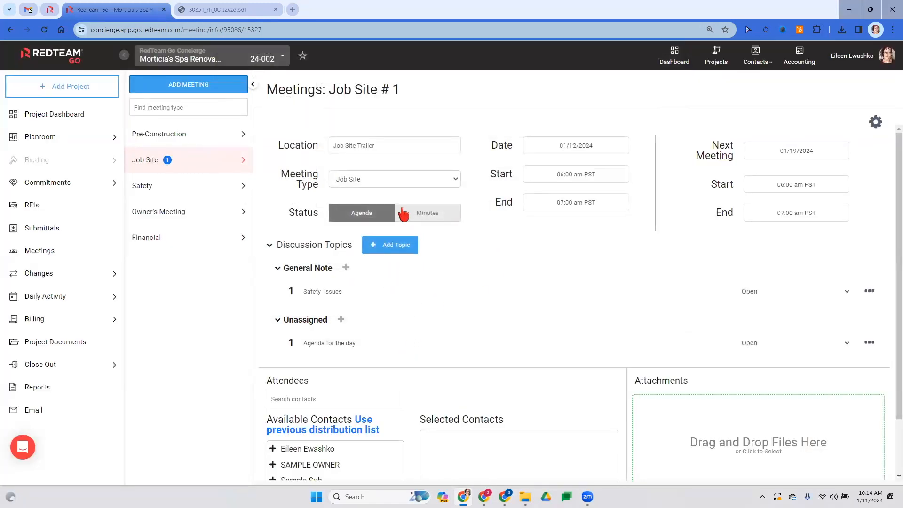
# Add a discussion topic titled Timesheet Approval, assigned to the RedTeam Go Concierge contact and due 01/12/2024
pyautogui.click(373, 250)
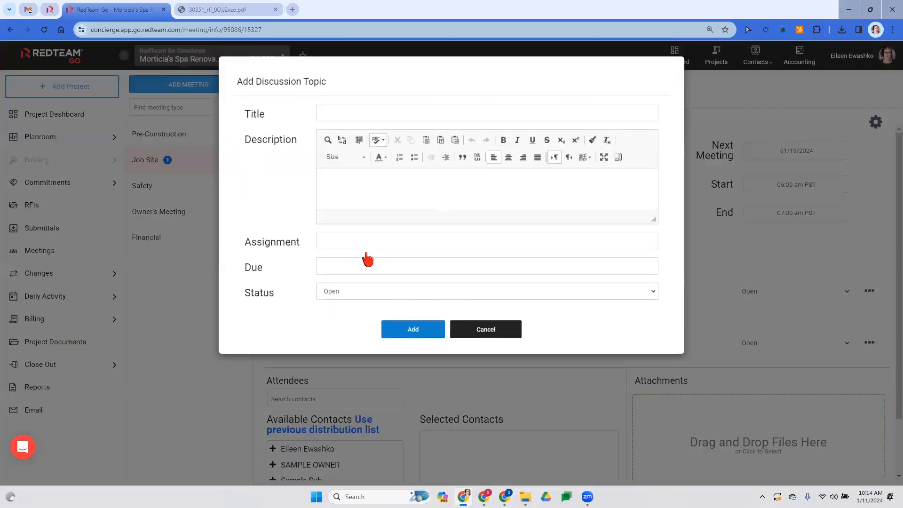
pyautogui.click(369, 115)
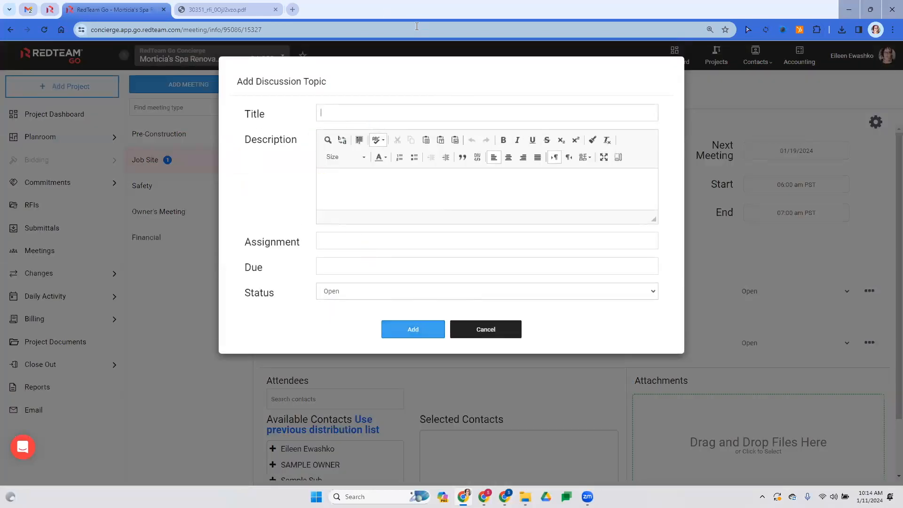
pyautogui.write('Timesheet Approval')
pyautogui.click(352, 242)
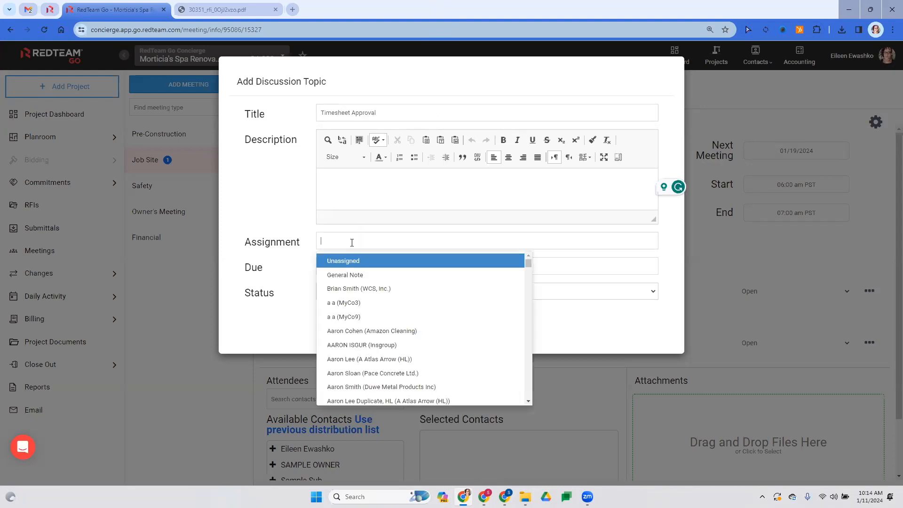
pyautogui.write('eilee')
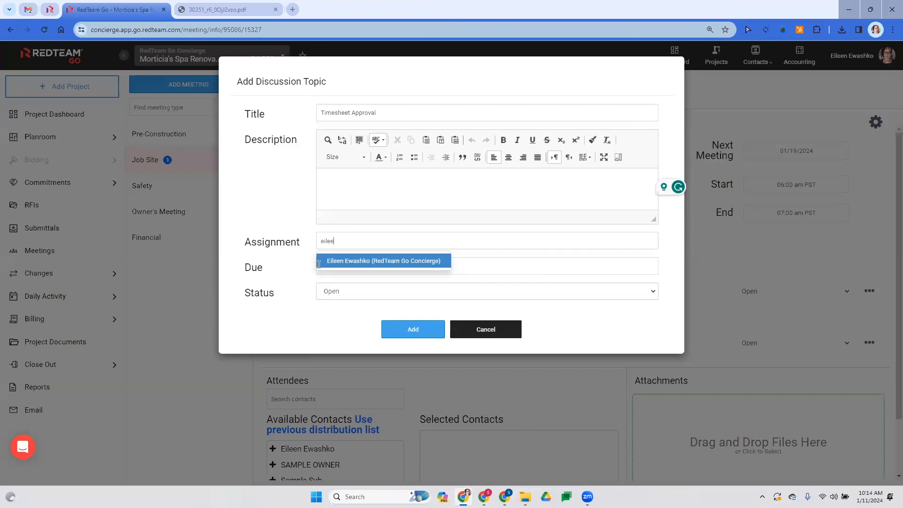
pyautogui.click(399, 262)
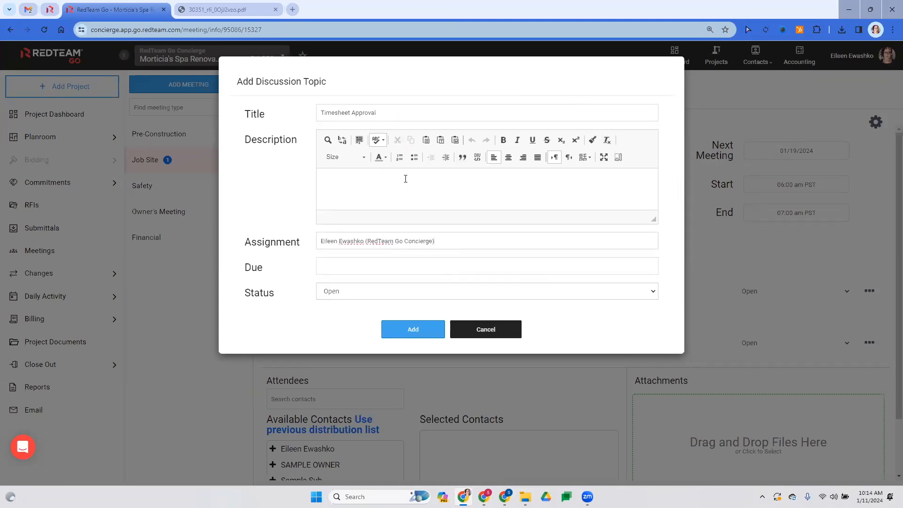
pyautogui.click(412, 264)
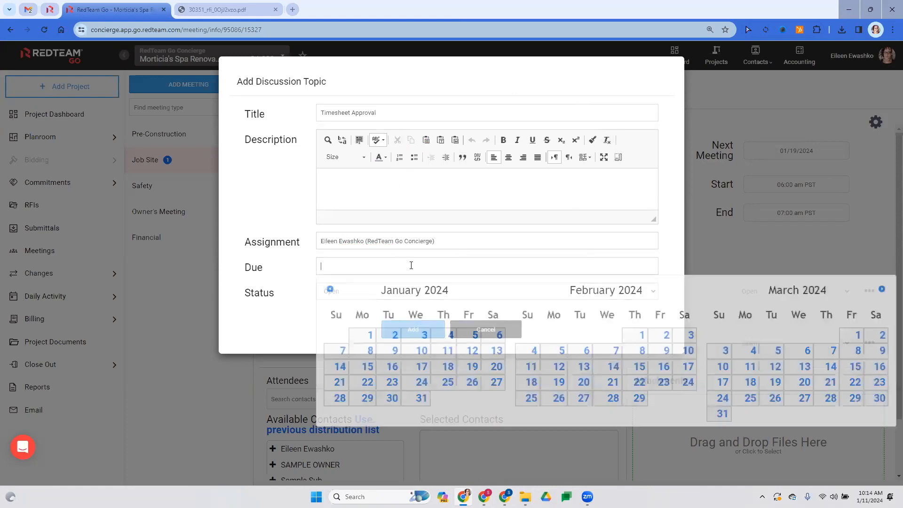
pyautogui.click(472, 351)
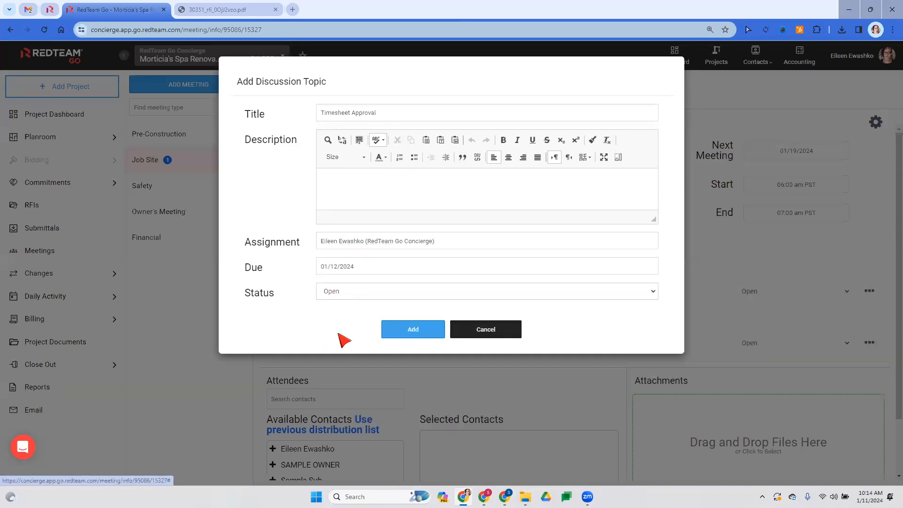
pyautogui.click(393, 332)
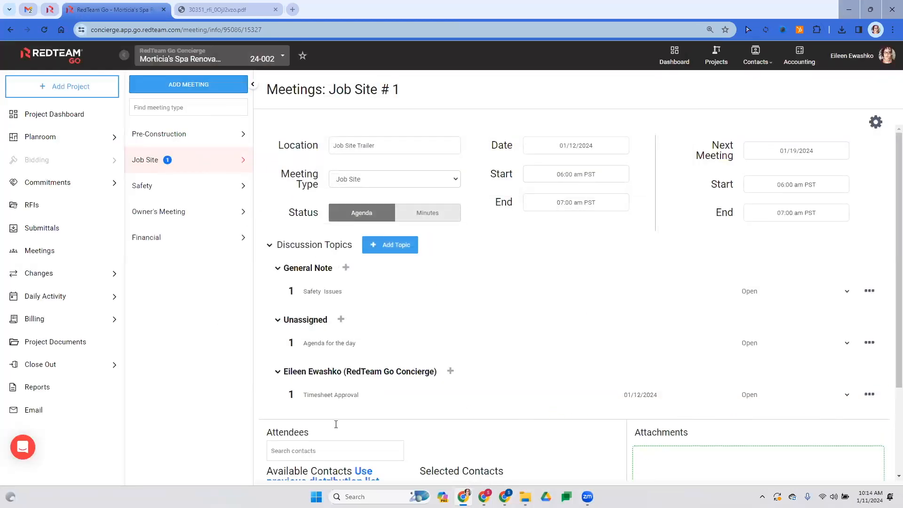
# Add all three available contacts, including SAMPLE OWNER and Sample Sub, to the Job Site meeting's attendees
pyautogui.scroll(-3, 463, 318)
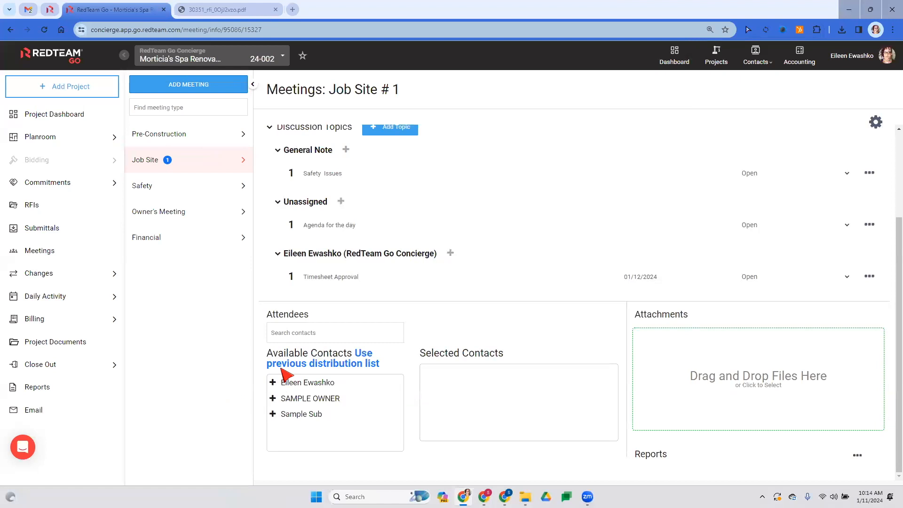
pyautogui.click(273, 383)
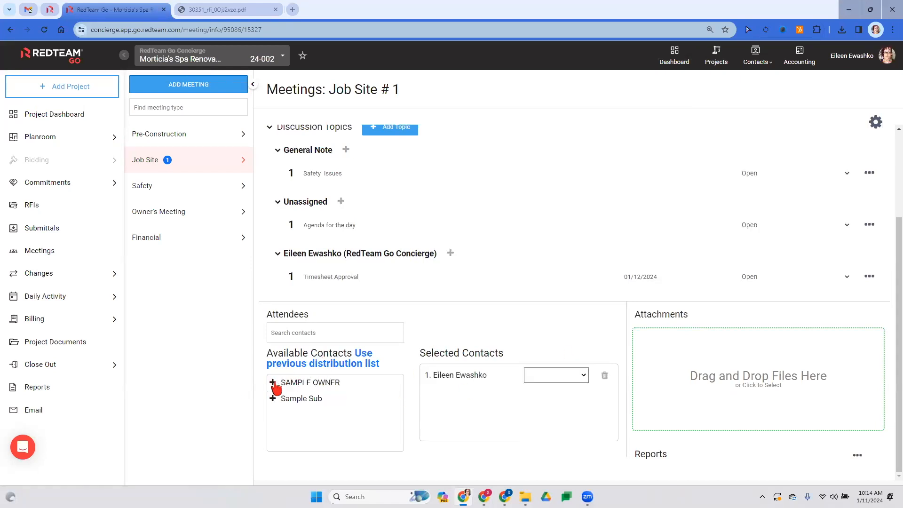
pyautogui.click(273, 383)
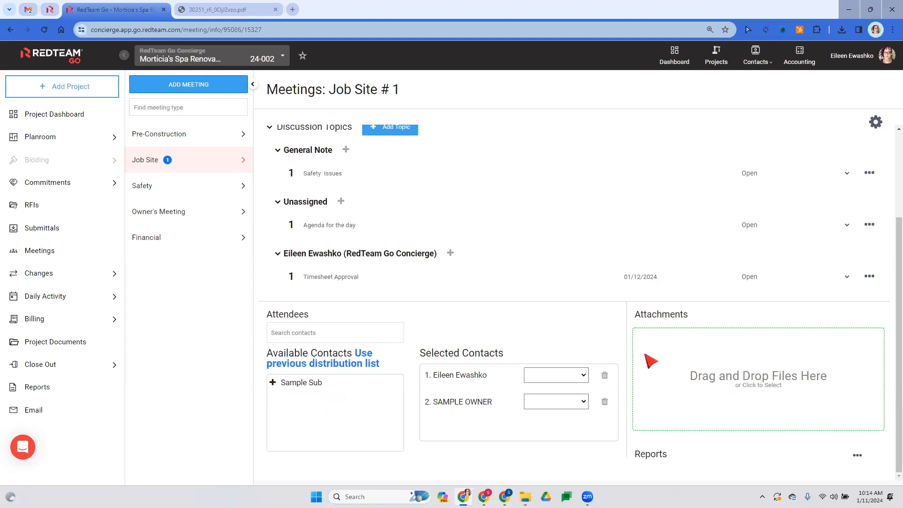
pyautogui.click(272, 382)
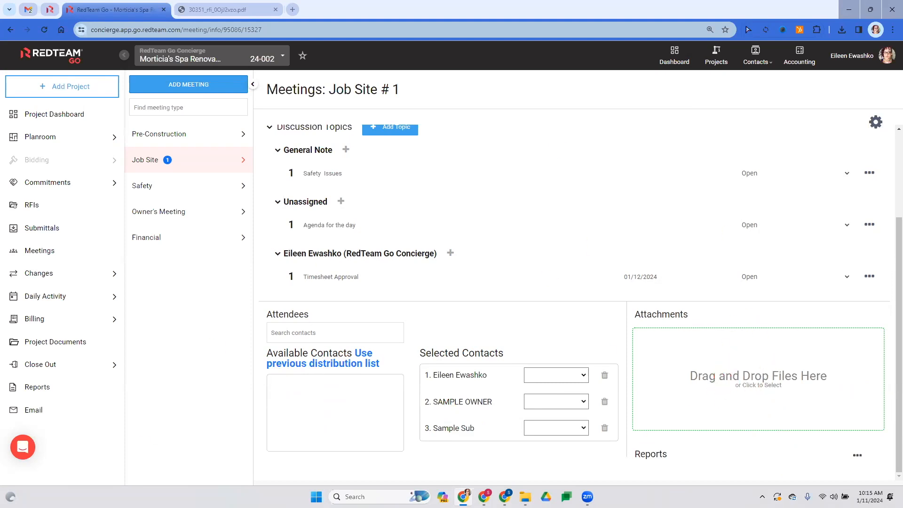
# Attach the floor plan image 372dd1e4ef74b1d6f5ce85a575c09d1e.jpg from the desktop folder to the meeting
pyautogui.click(525, 497)
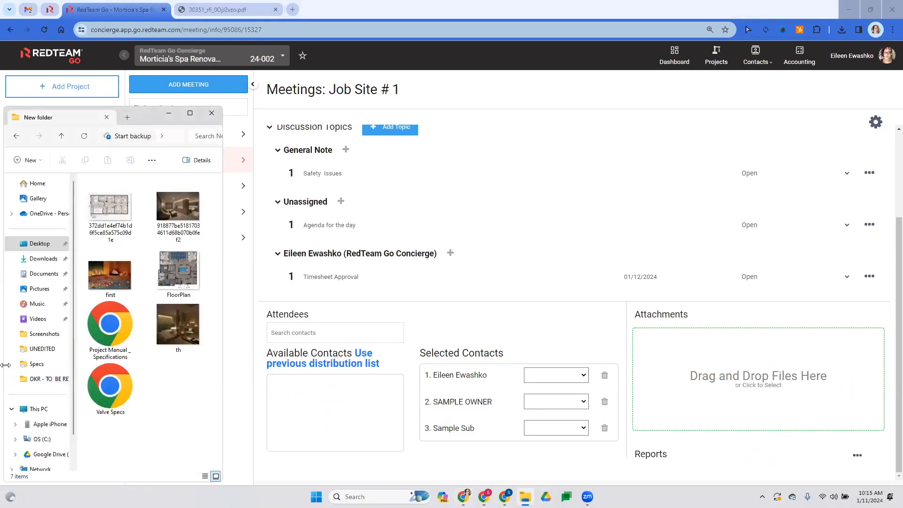
pyautogui.moveTo(109, 207); pyautogui.dragTo(770, 391)
pyautogui.scroll(-1, 743, 394)
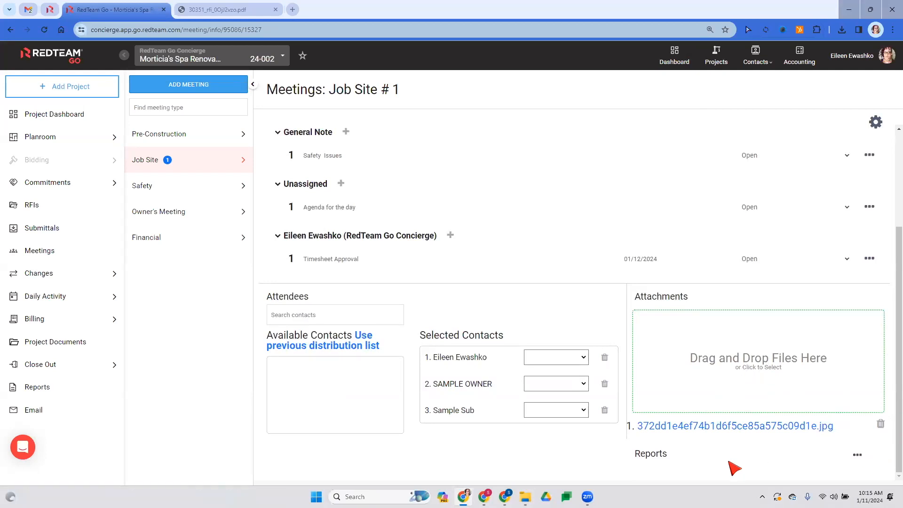
# Browse the reports available for the meeting and select Phase Scope of Work and Project Team List
pyautogui.click(858, 456)
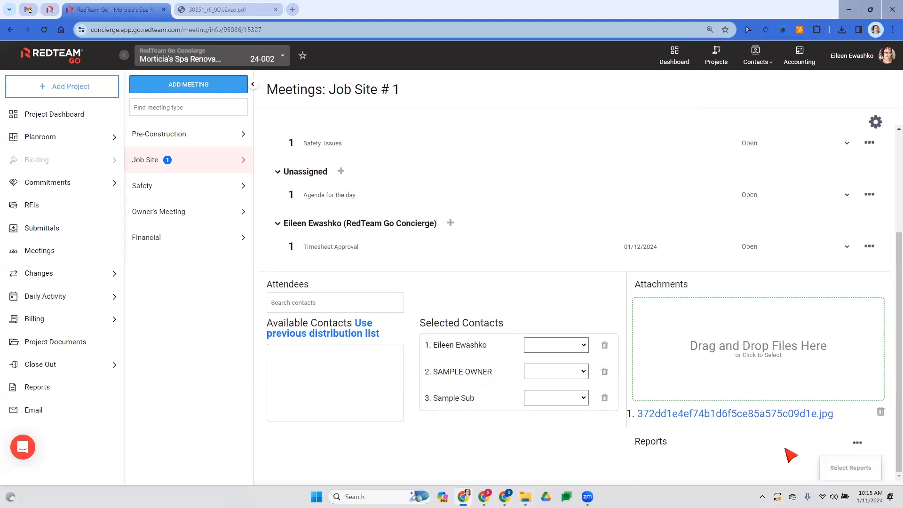
pyautogui.click(850, 468)
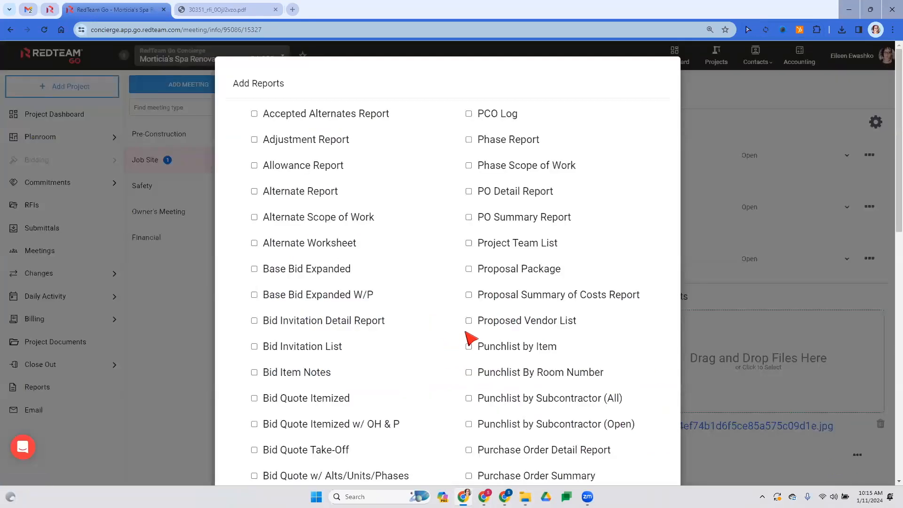
pyautogui.scroll(-2, 500, 194)
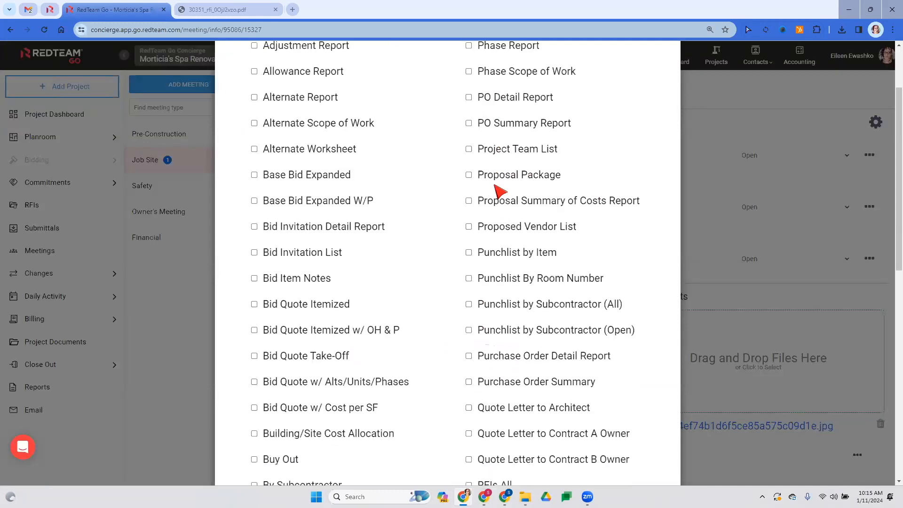
pyautogui.scroll(-10, 423, 150)
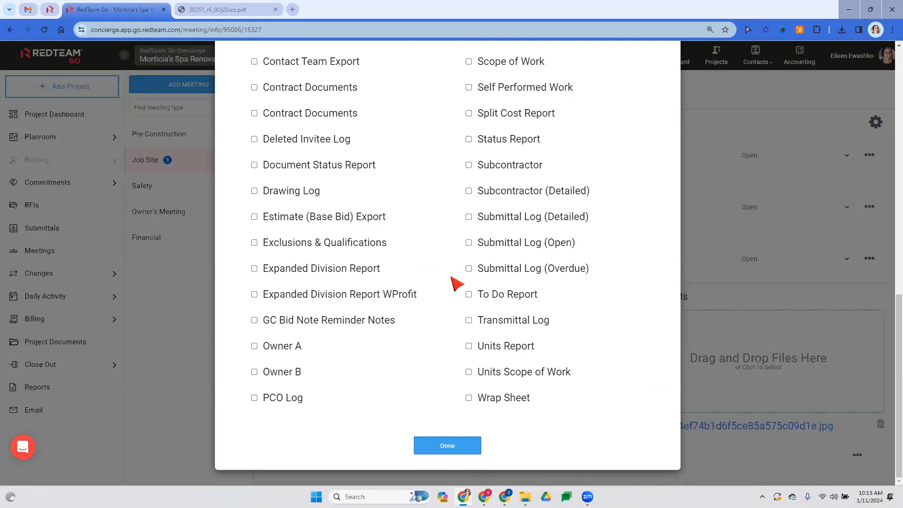
pyautogui.scroll(5, 593, 329)
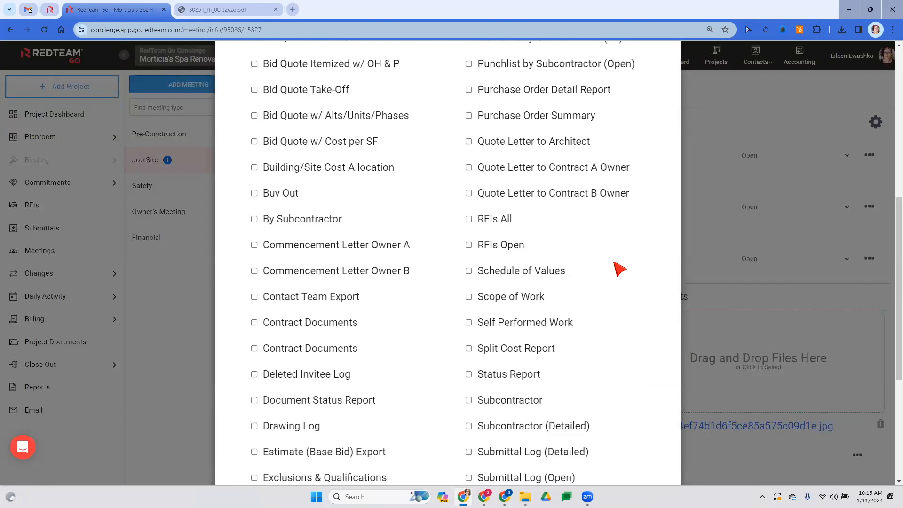
pyautogui.scroll(2, 619, 265)
pyautogui.scroll(5, 510, 242)
pyautogui.scroll(1, 525, 230)
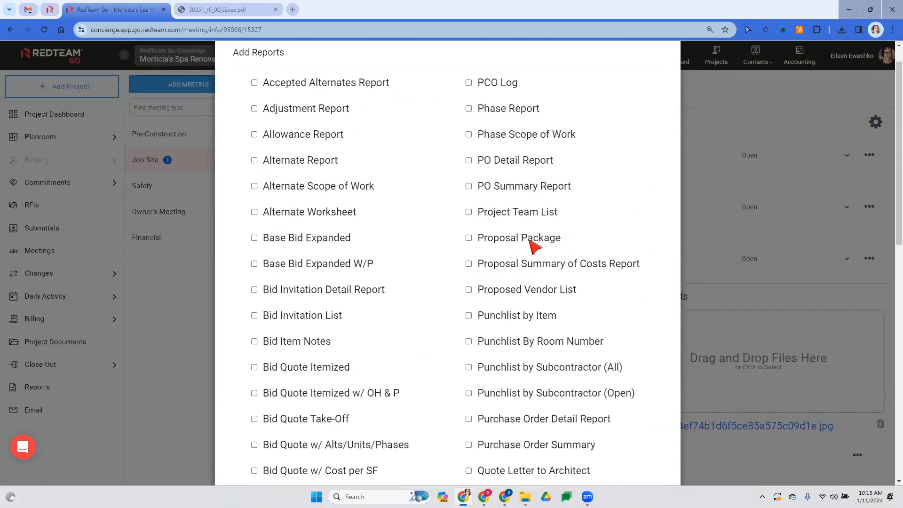
pyautogui.click(469, 135)
pyautogui.scroll(-2, 595, 174)
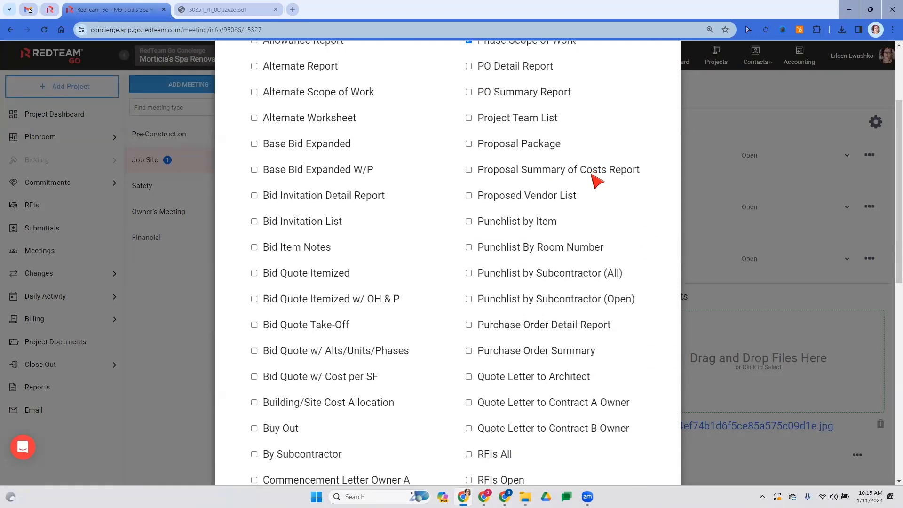
pyautogui.scroll(2, 597, 181)
pyautogui.click(470, 212)
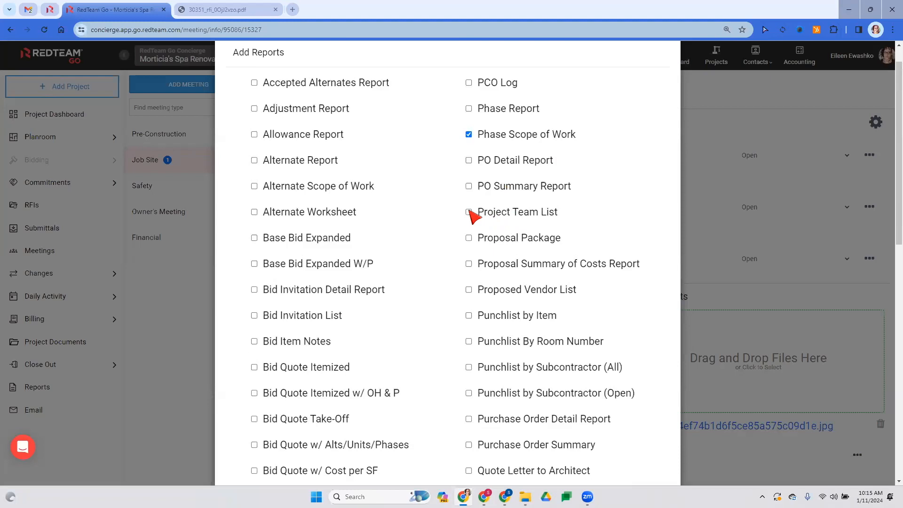
# Select one more report further down the list and add the chosen reports to the meeting
pyautogui.scroll(-2, 539, 221)
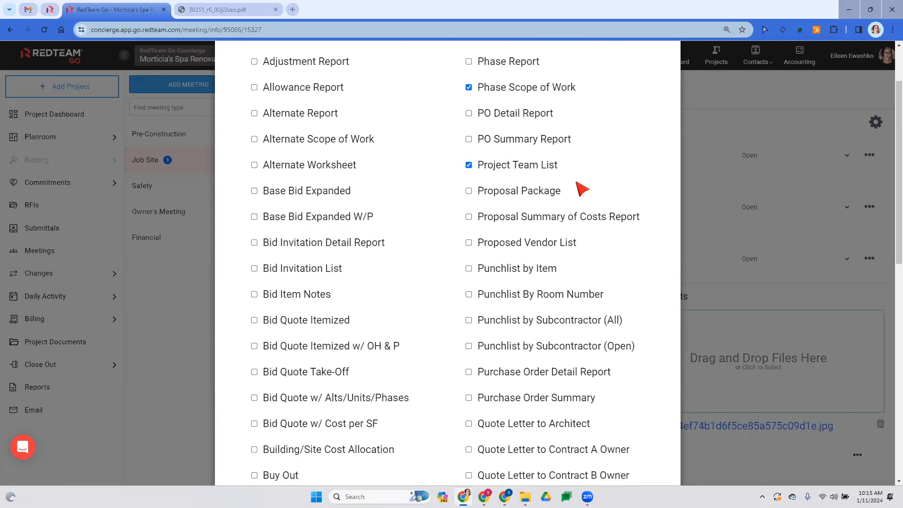
pyautogui.scroll(-2, 583, 188)
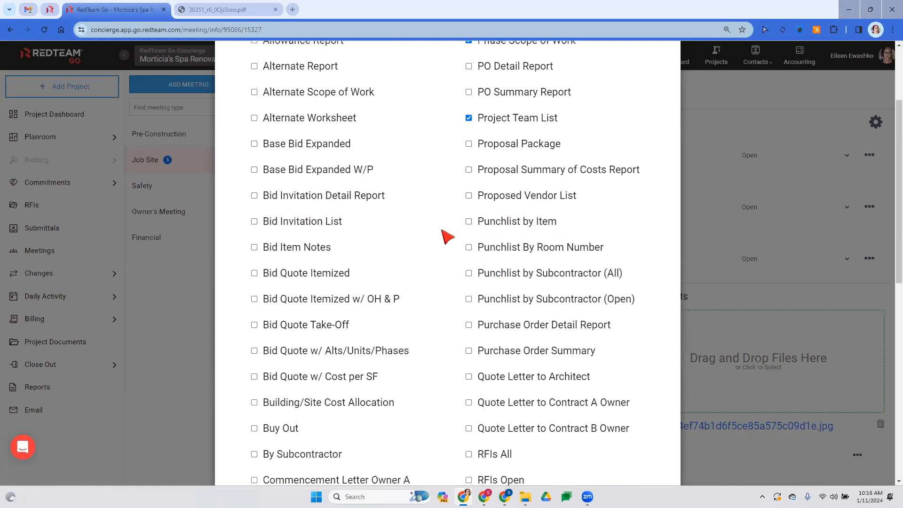
pyautogui.scroll(-1, 458, 266)
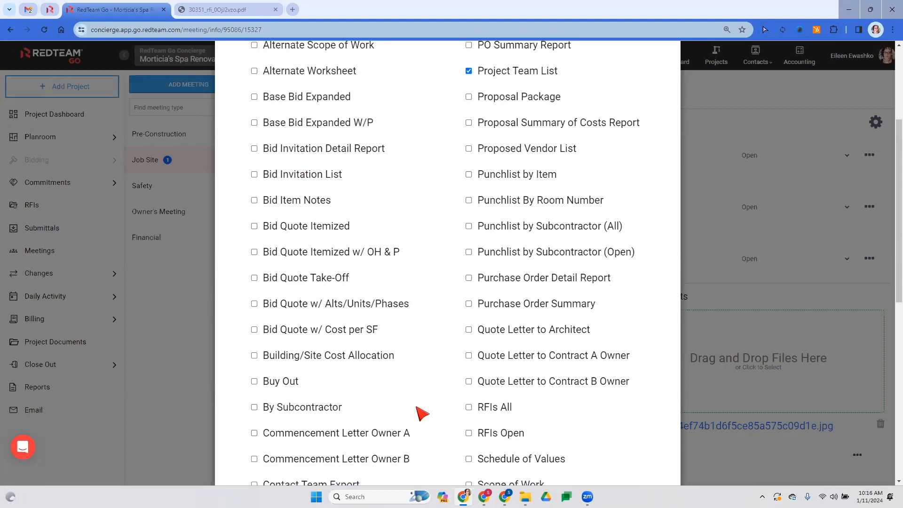
pyautogui.scroll(-3, 493, 372)
pyautogui.click(470, 268)
pyautogui.scroll(-1, 550, 296)
pyautogui.scroll(-5, 550, 296)
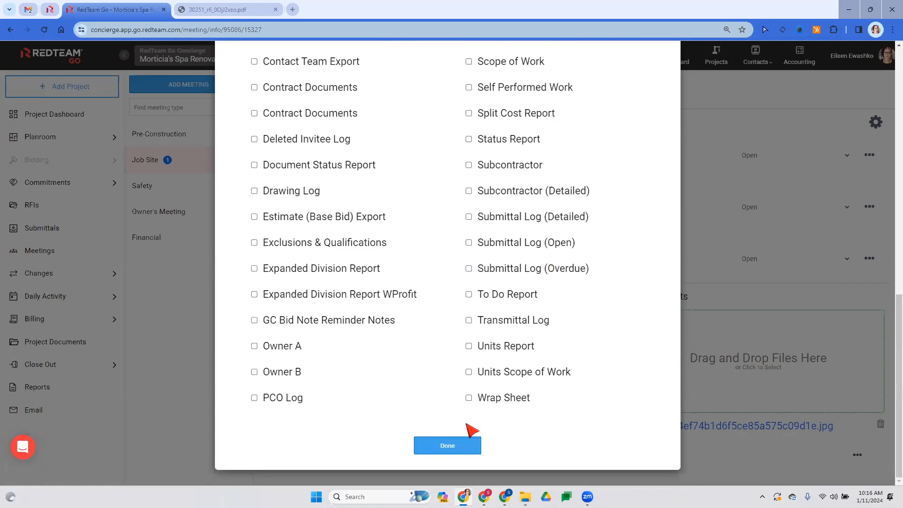
pyautogui.click(478, 449)
pyautogui.scroll(-2, 826, 400)
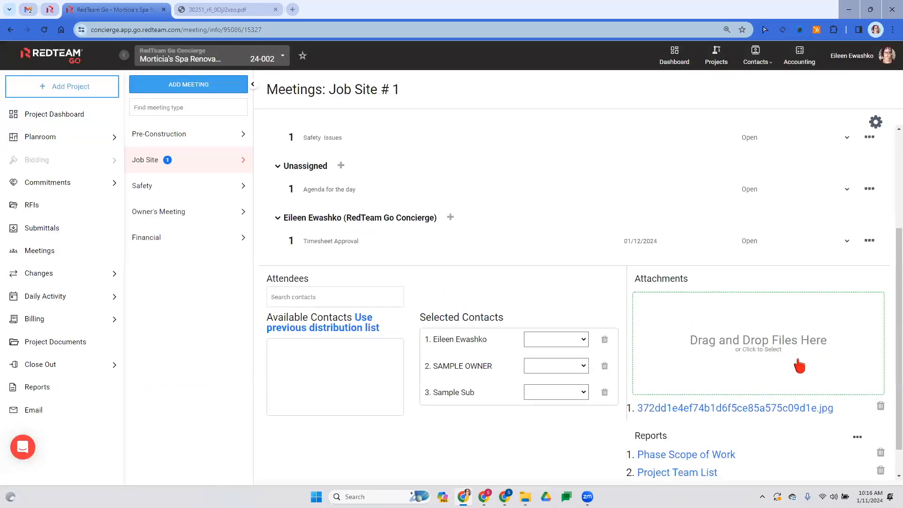
# Print the Job Site meeting agenda and review its invitees, discussion topics and next meeting in the PDF
pyautogui.scroll(4, 747, 430)
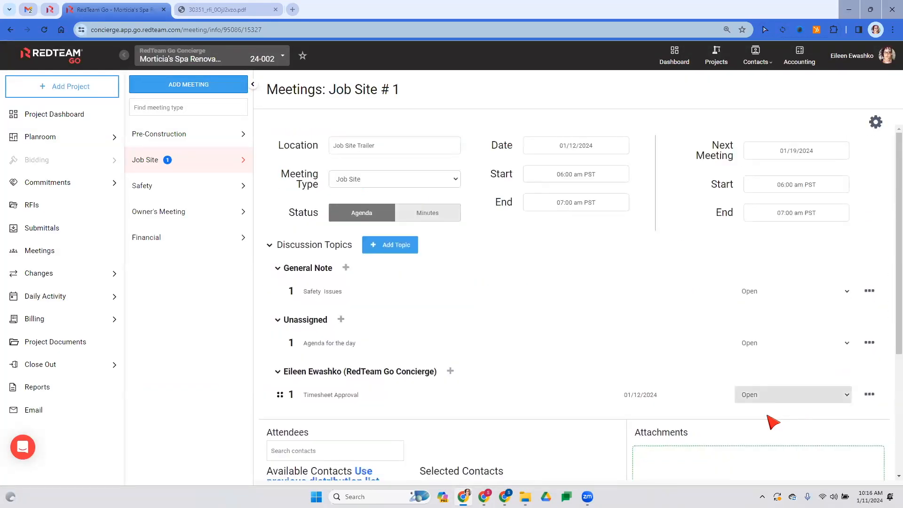
pyautogui.click(874, 122)
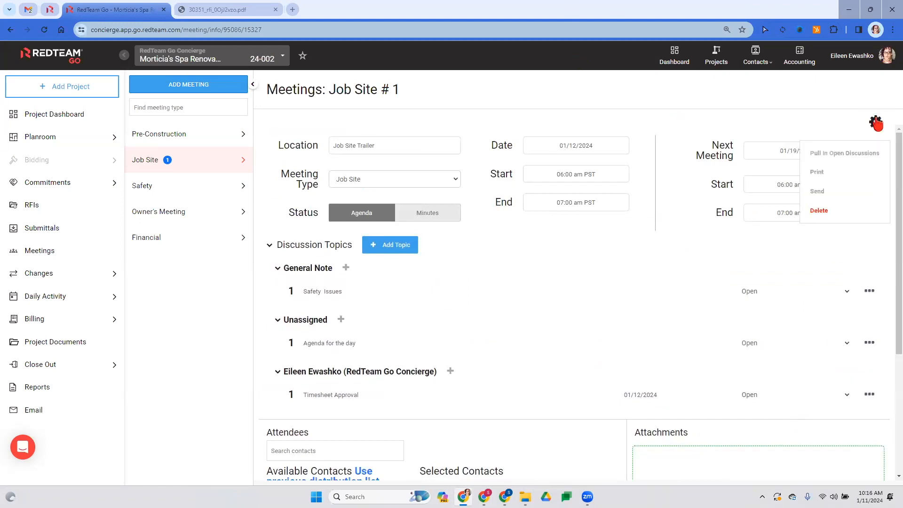
pyautogui.click(816, 173)
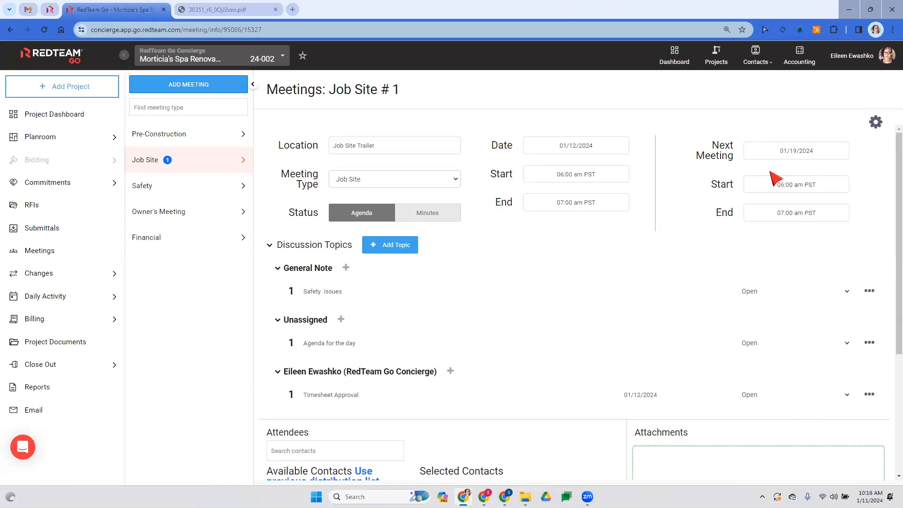
pyautogui.click(874, 123)
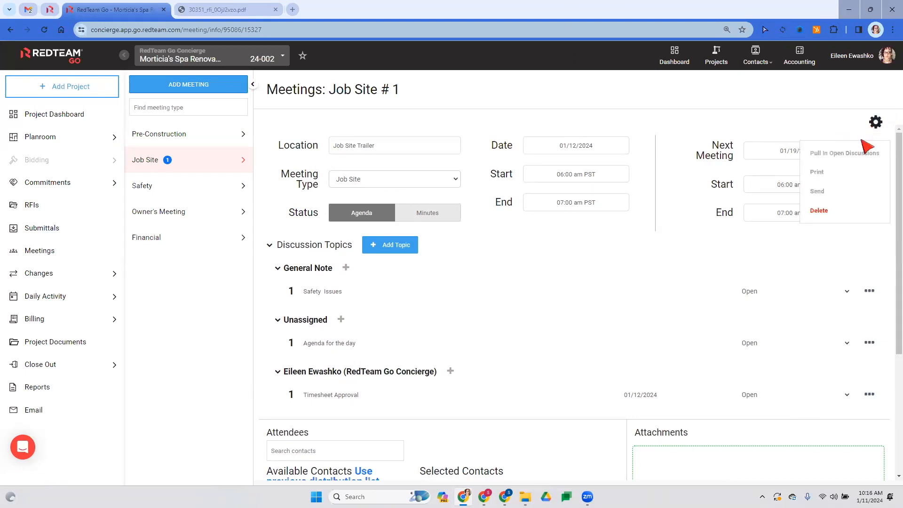
pyautogui.click(836, 174)
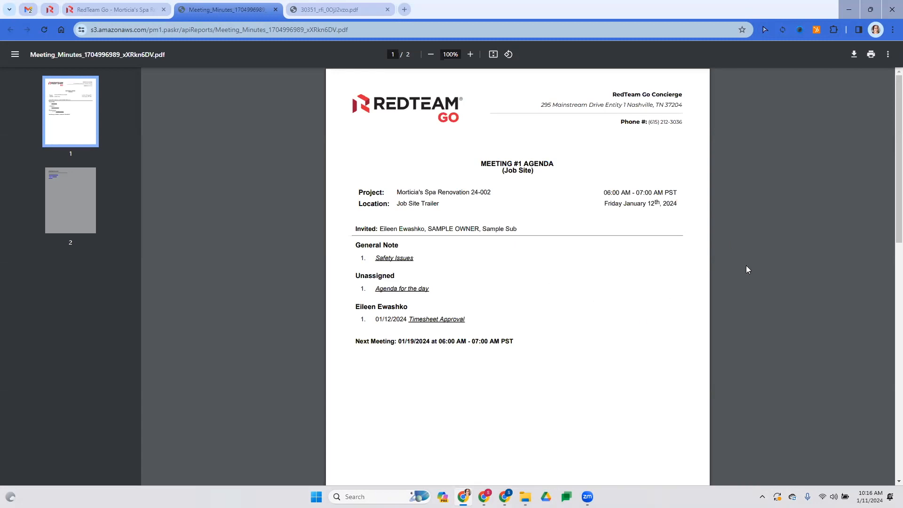
pyautogui.scroll(1, 644, 291)
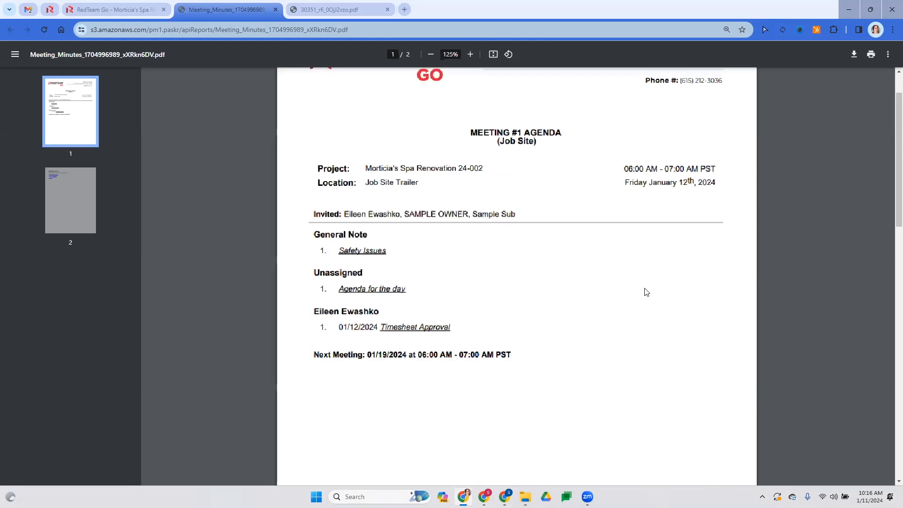
pyautogui.scroll(1, 586, 311)
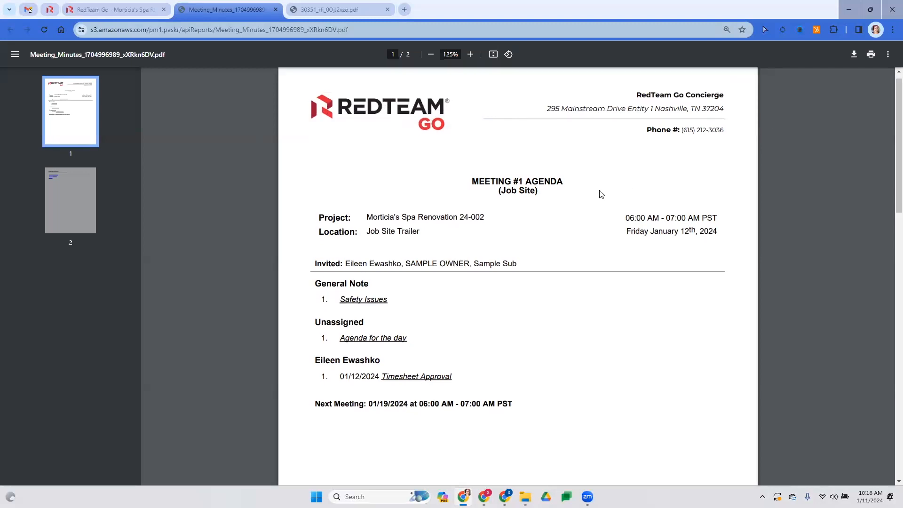
pyautogui.scroll(-2, 497, 106)
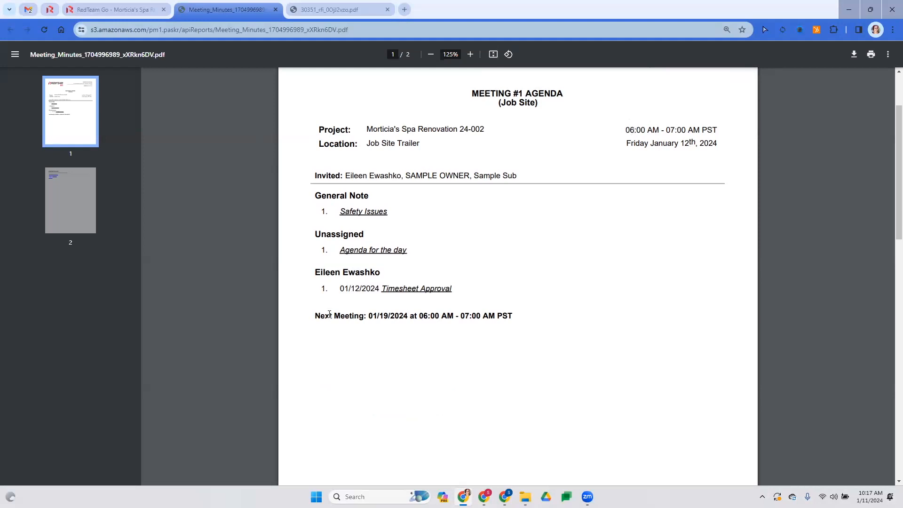
# Examine the agenda's next meeting line and its list of attached reports
pyautogui.moveTo(316, 316); pyautogui.dragTo(558, 319)
pyautogui.click(536, 320)
pyautogui.scroll(-10, 526, 280)
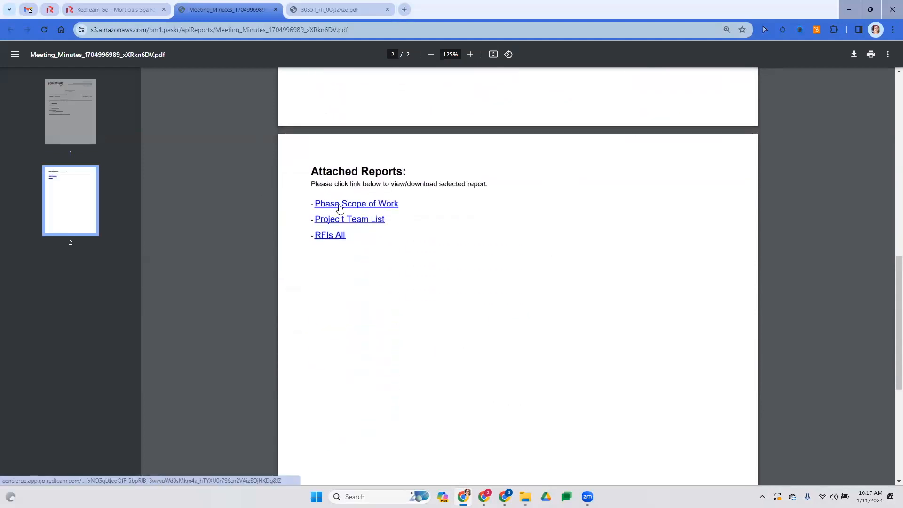
# Open the attached RFIs All report, look it over, and return to the meeting agenda PDF
pyautogui.click(322, 237)
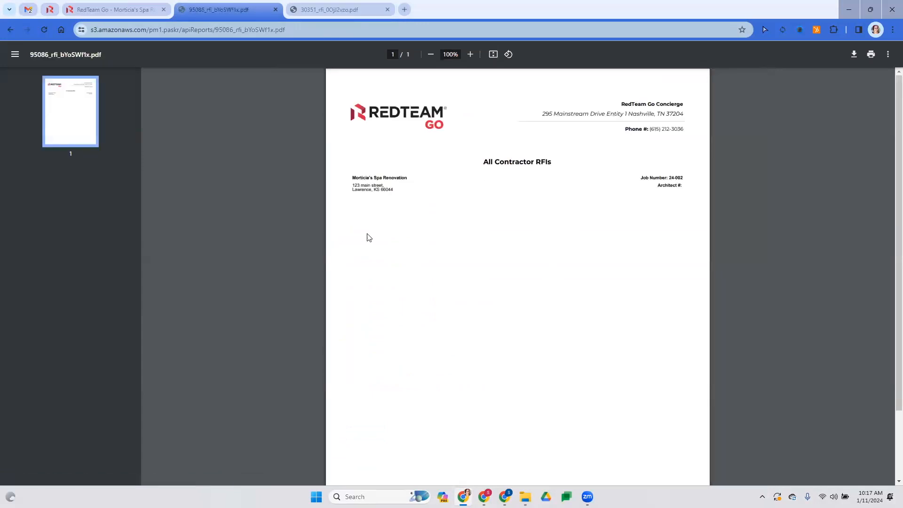
pyautogui.scroll(-2, 522, 216)
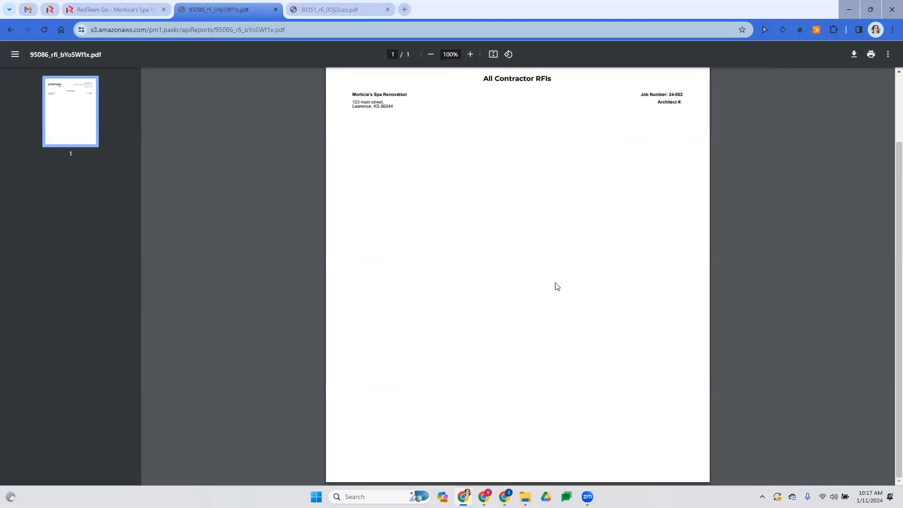
pyautogui.scroll(2, 560, 273)
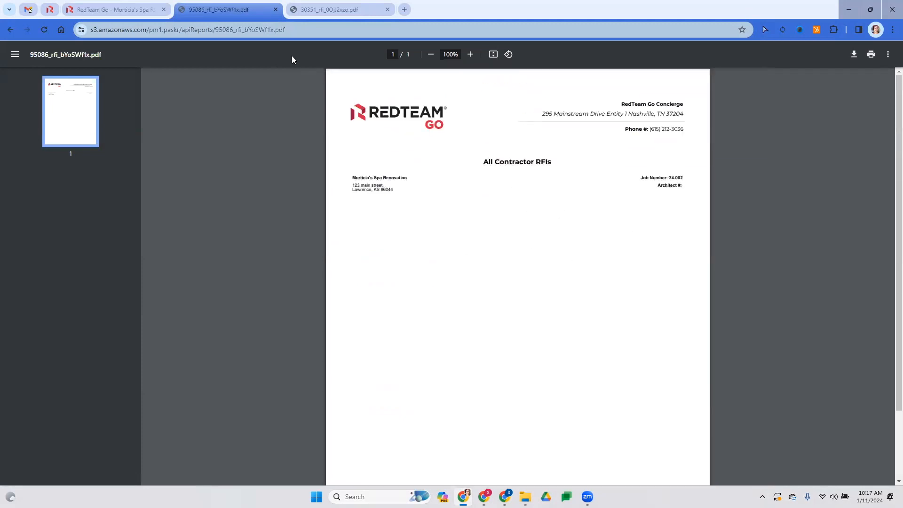
pyautogui.click(139, 9)
pyautogui.click(240, 7)
pyautogui.scroll(-2, 318, 89)
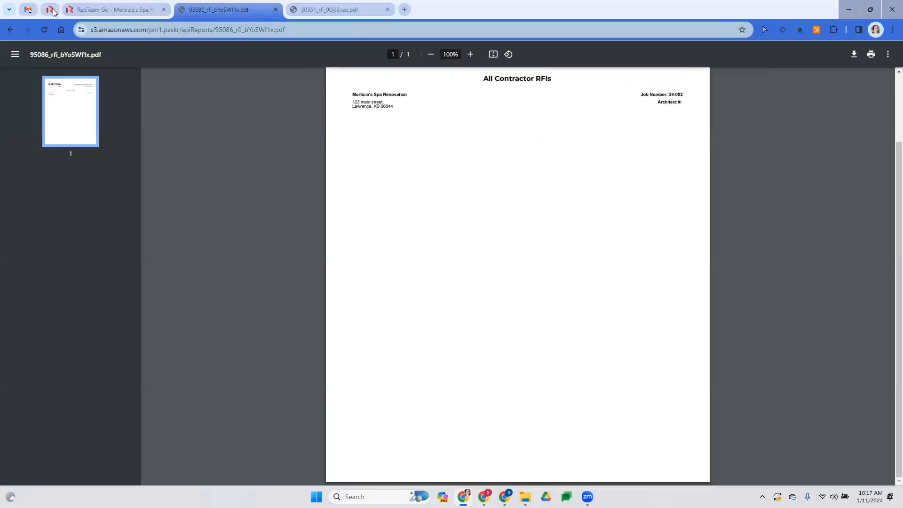
pyautogui.click(11, 29)
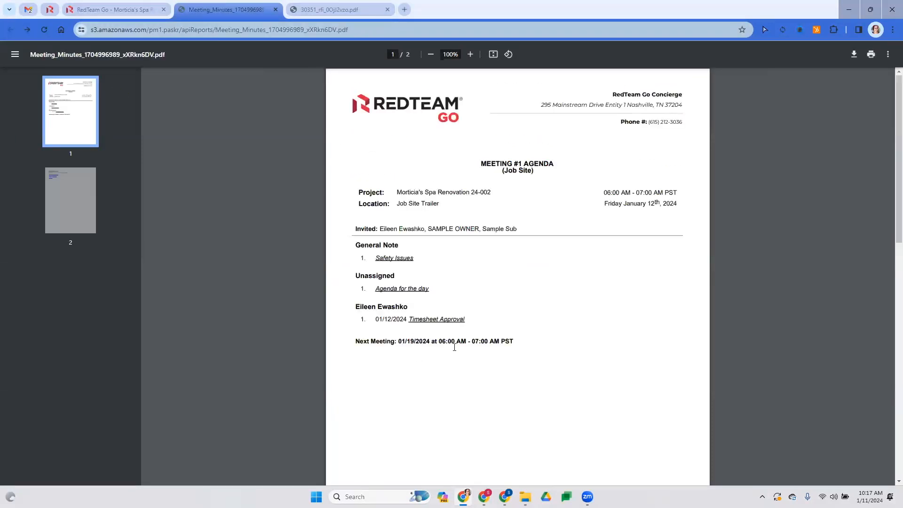
# Open the Phase Scope of Work report from the agenda's attached reports and look it over
pyautogui.scroll(-9, 454, 348)
pyautogui.click(390, 252)
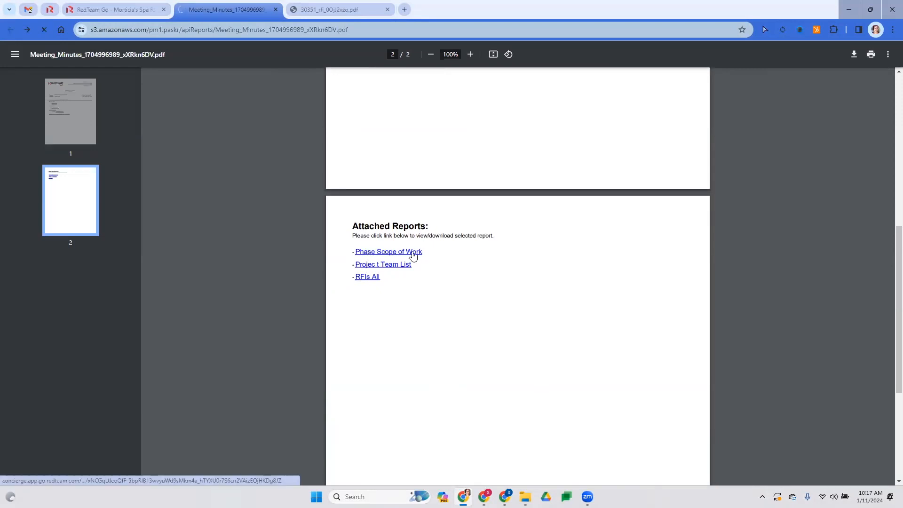
pyautogui.click(365, 253)
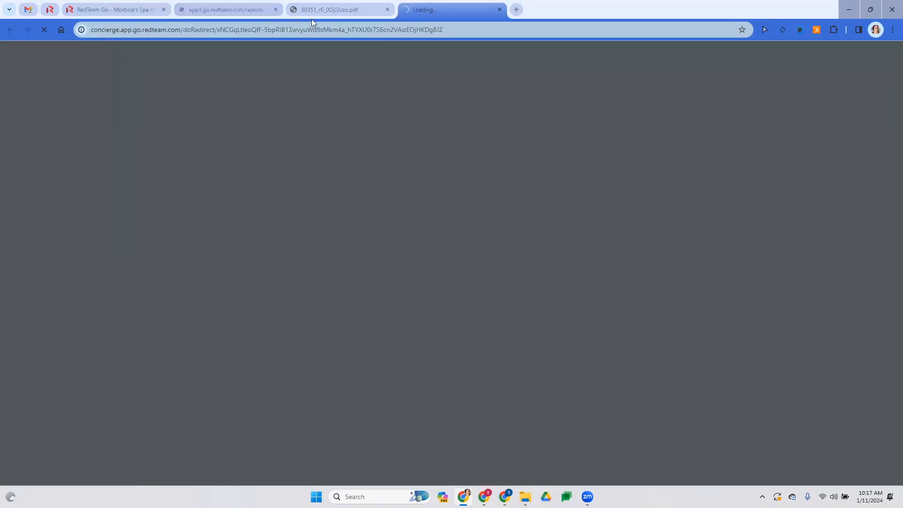
pyautogui.click(327, 14)
pyautogui.scroll(5, 474, 250)
pyautogui.click(438, 10)
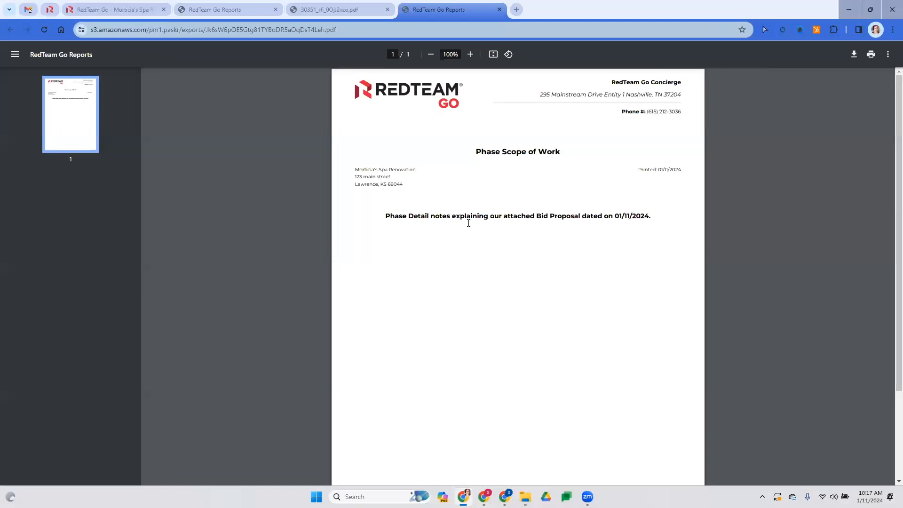
pyautogui.scroll(-2, 482, 291)
pyautogui.click(253, 14)
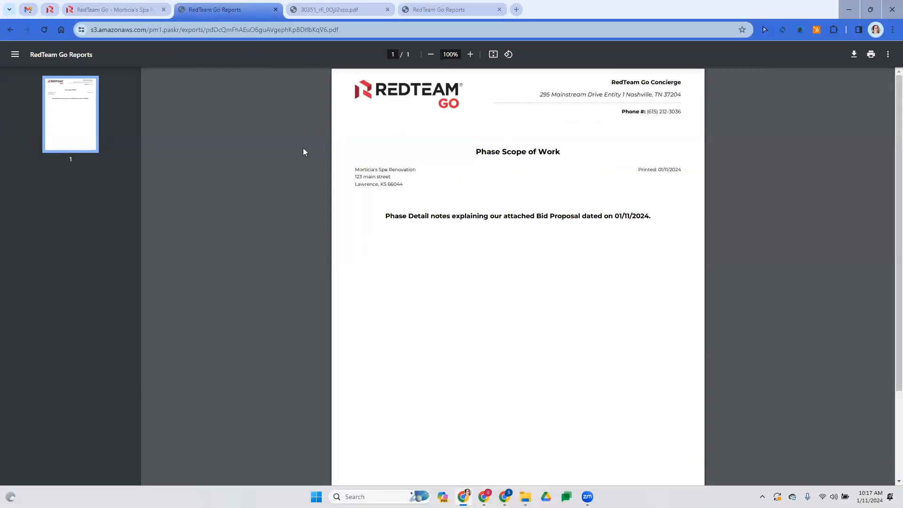
# Return to the Job Site # 1 meeting in RedTeam Go and start an email to send its agenda
pyautogui.click(75, 9)
pyautogui.scroll(-4, 514, 288)
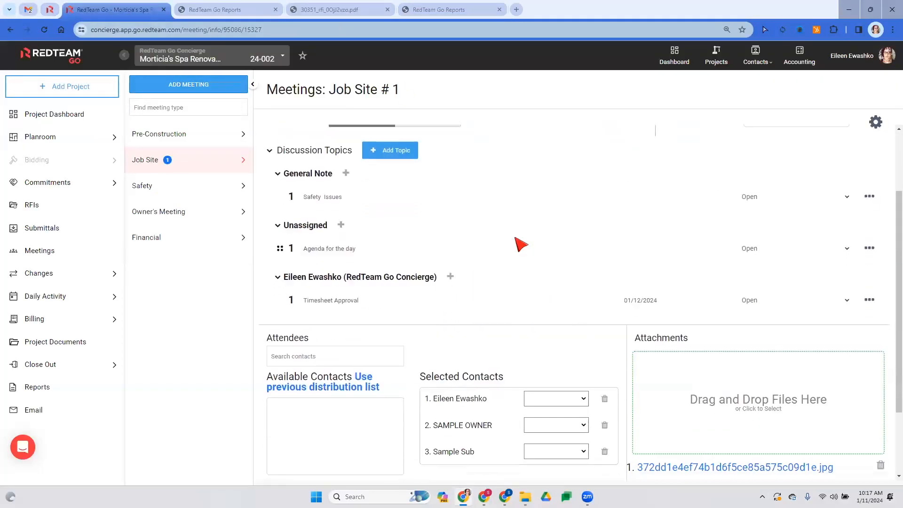
pyautogui.scroll(4, 832, 175)
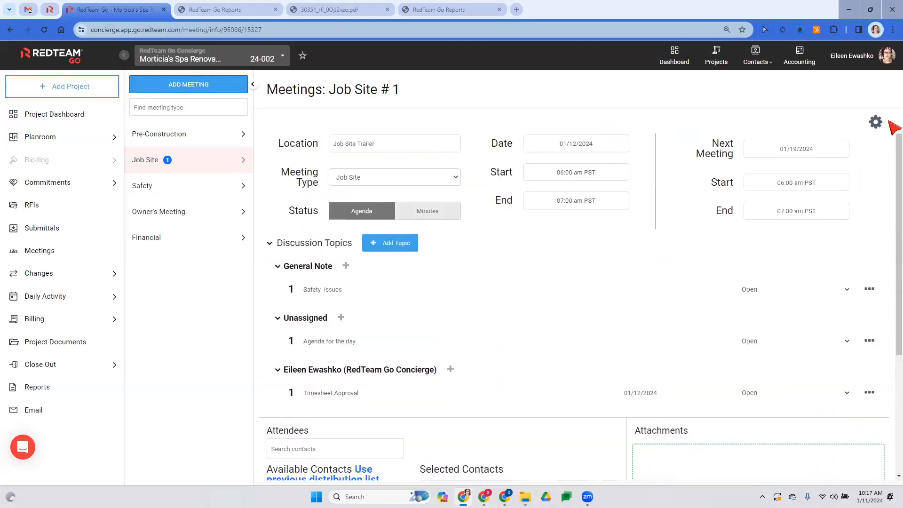
pyautogui.click(876, 122)
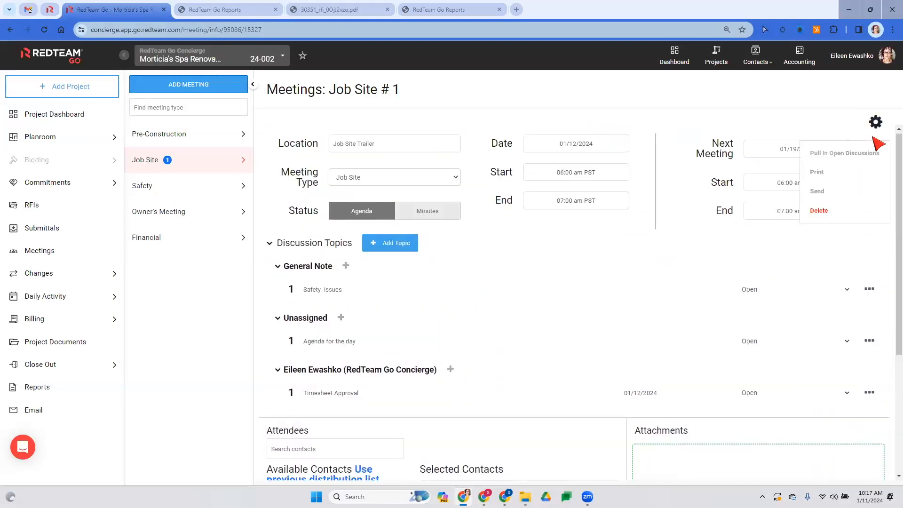
pyautogui.click(831, 191)
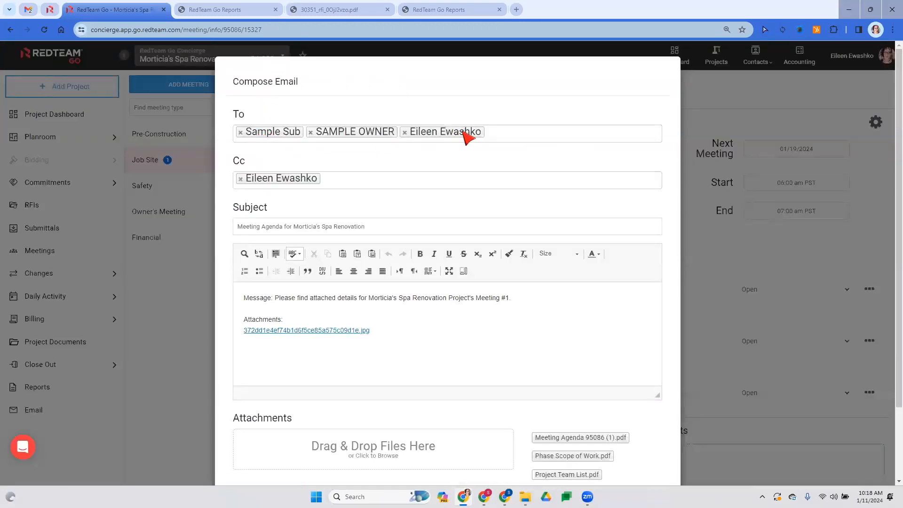
# Review the subject, message and attached reports of the meeting agenda email and send it
pyautogui.scroll(-3, 470, 151)
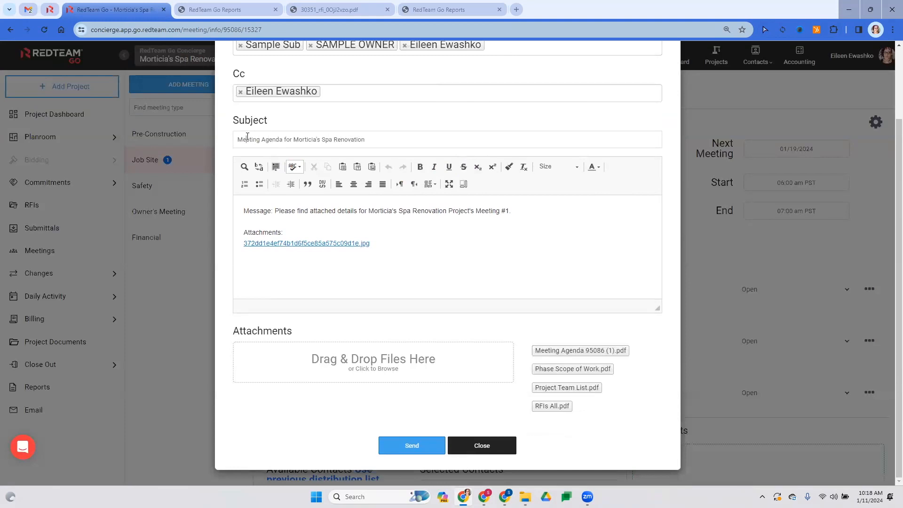
pyautogui.moveTo(238, 140); pyautogui.dragTo(429, 141)
pyautogui.click(428, 140)
pyautogui.click(484, 244)
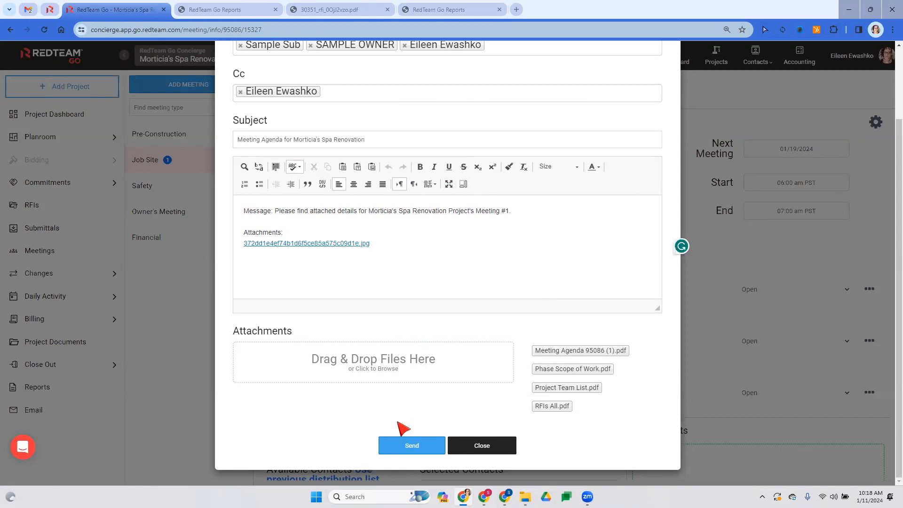
pyautogui.click(412, 445)
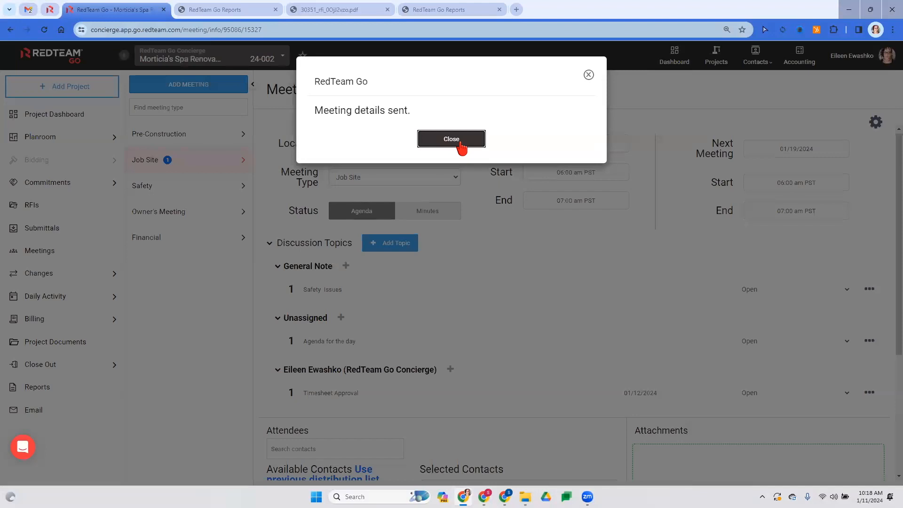
pyautogui.click(461, 140)
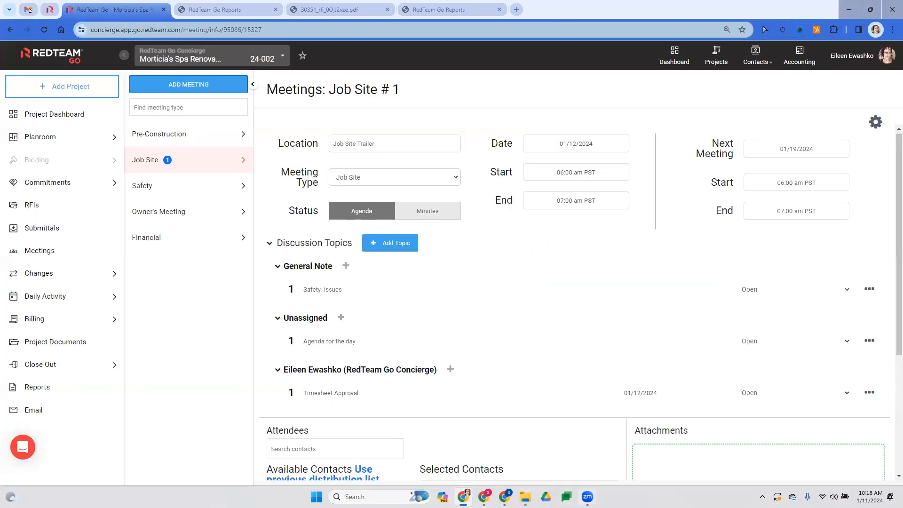
# Switch to the recipient's Gmail inbox and open the Meeting Agenda for Morticia's Spa Renovation email at a larger zoom
pyautogui.moveTo(504, 496)
pyautogui.click(503, 444)
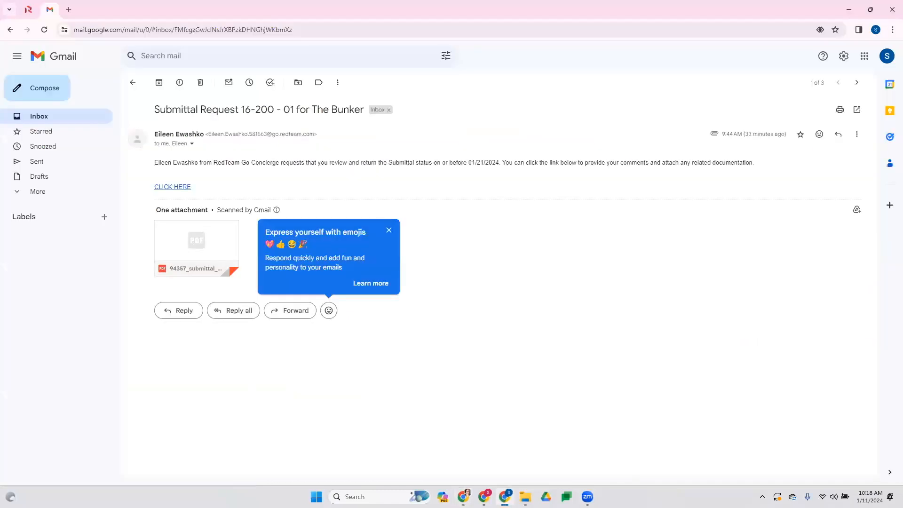
pyautogui.click(60, 114)
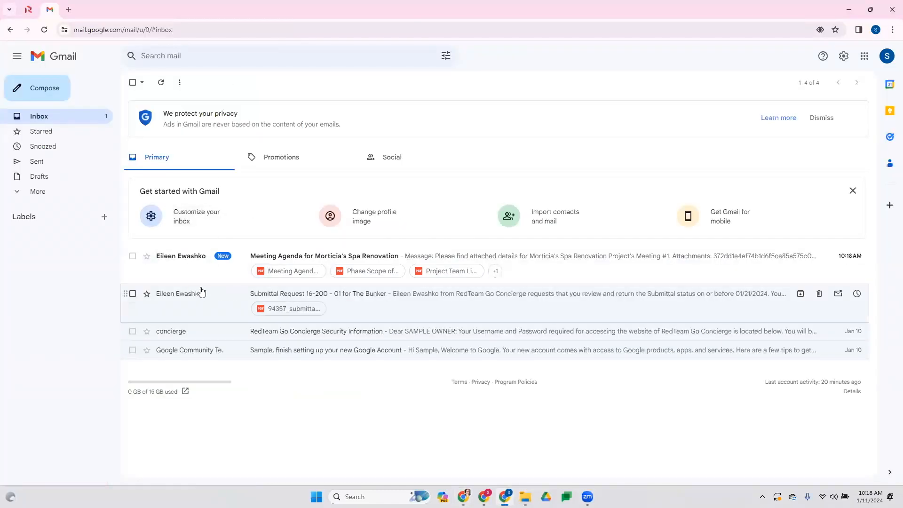
pyautogui.hotkey('ctrl', '+')
pyautogui.hotkey('ctrl', '+')
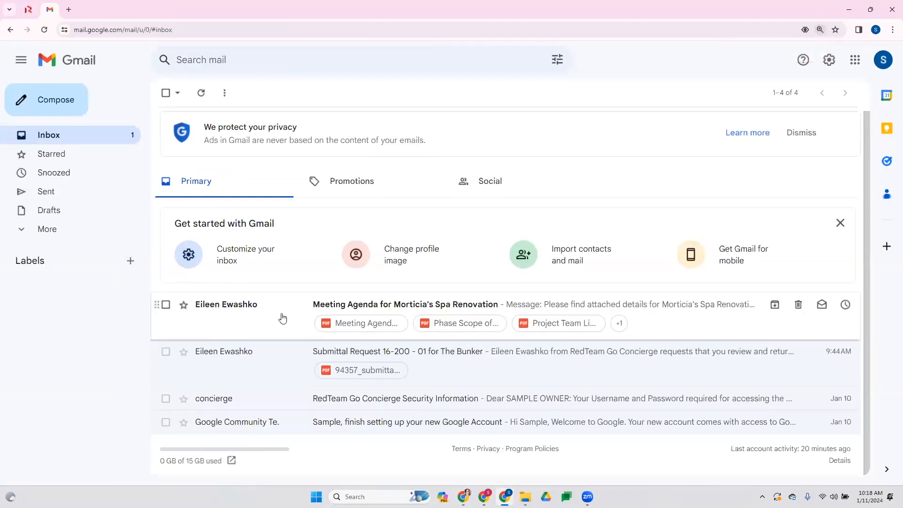
pyautogui.click(403, 303)
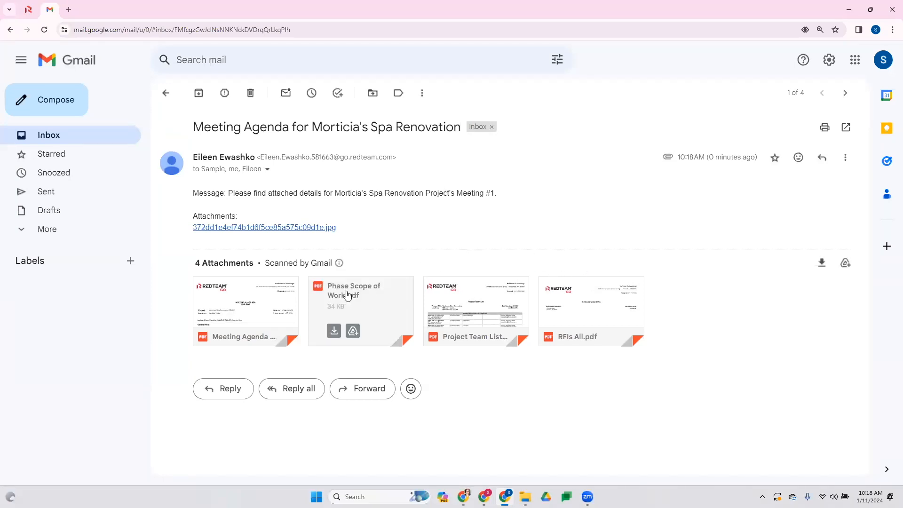
# Open the email's Project Team List.pdf attachment, review the listed project contacts, and close it
pyautogui.click(480, 305)
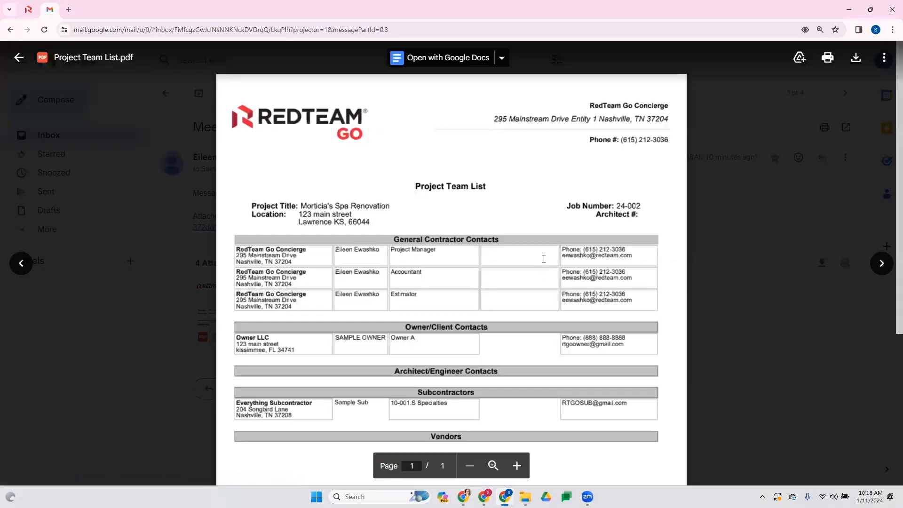
pyautogui.scroll(-2, 543, 252)
pyautogui.hotkey('ctrl', '+')
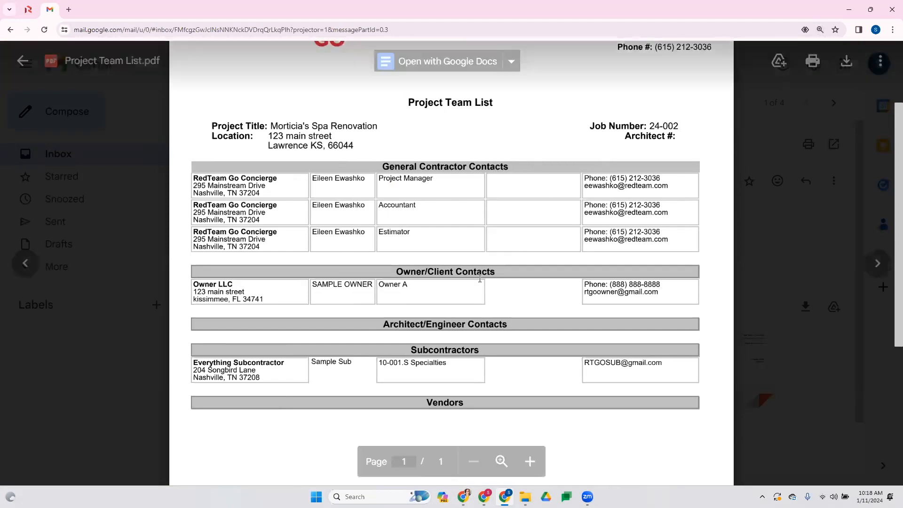
pyautogui.scroll(-1, 524, 358)
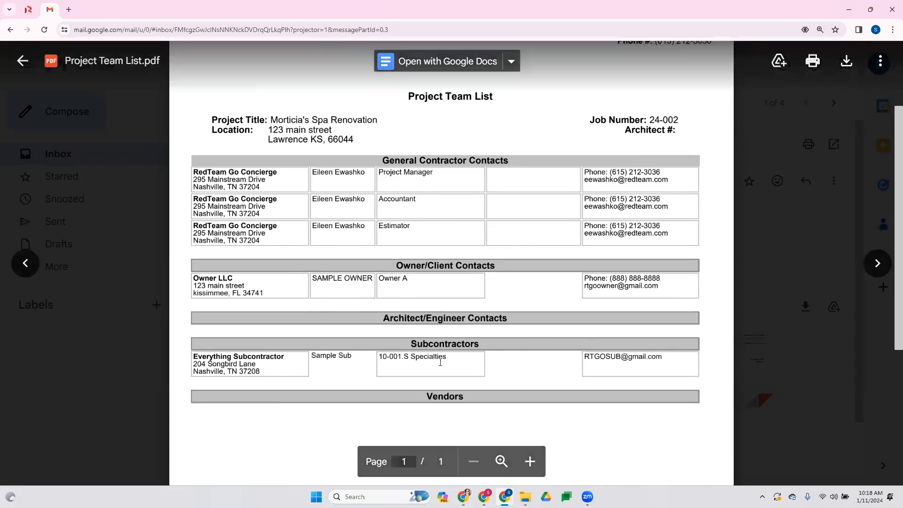
pyautogui.scroll(-3, 352, 395)
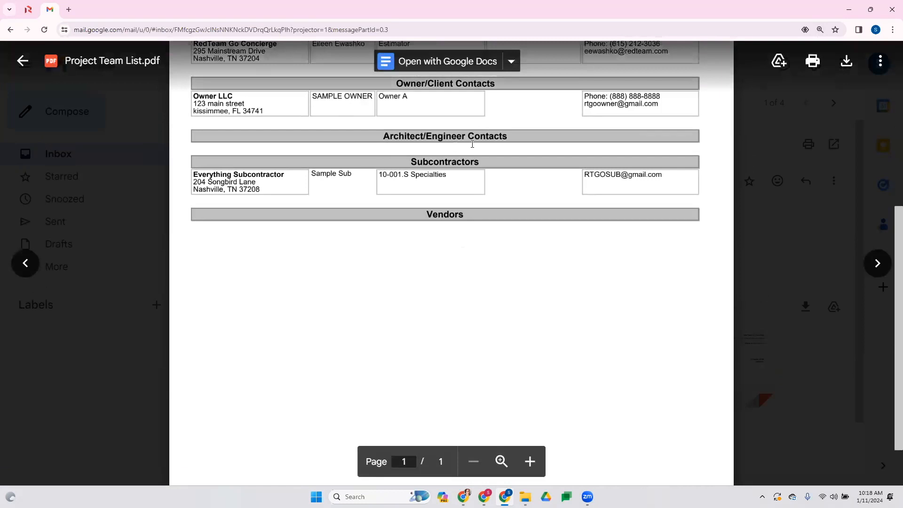
pyautogui.scroll(6, 570, 282)
pyautogui.click(798, 290)
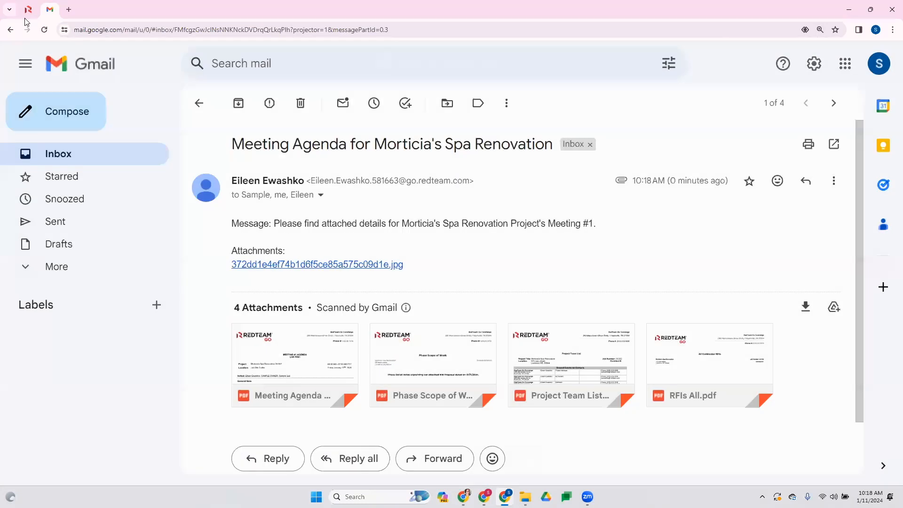
# View the linked floor plan image 372dd1e4ef74b1d6f5ce85a575c09d1e.jpg and return to the email's attachments
pyautogui.click(303, 264)
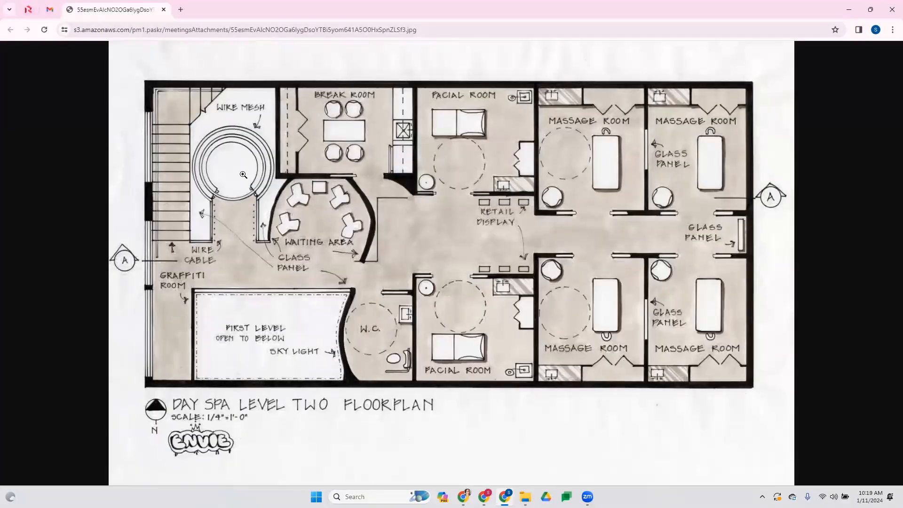
pyautogui.click(49, 9)
pyautogui.scroll(-2, 324, 296)
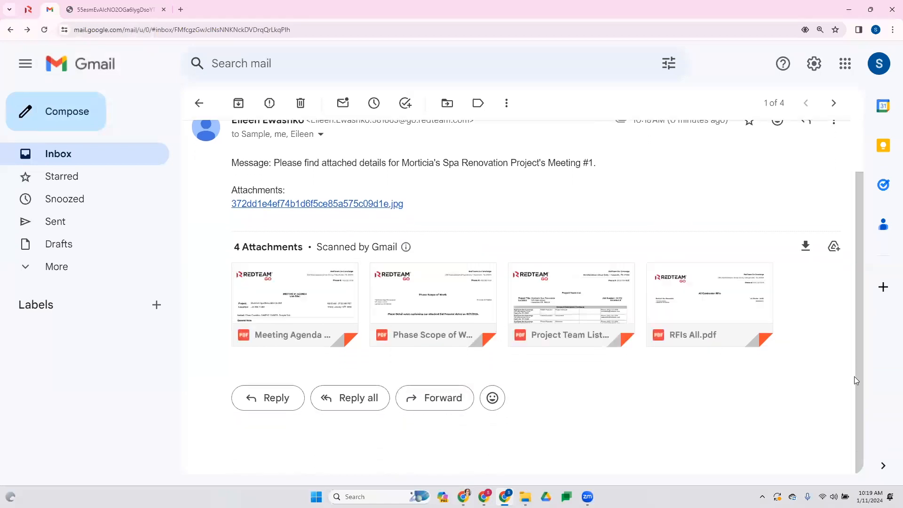
pyautogui.scroll(1, 835, 382)
pyautogui.scroll(-1, 821, 379)
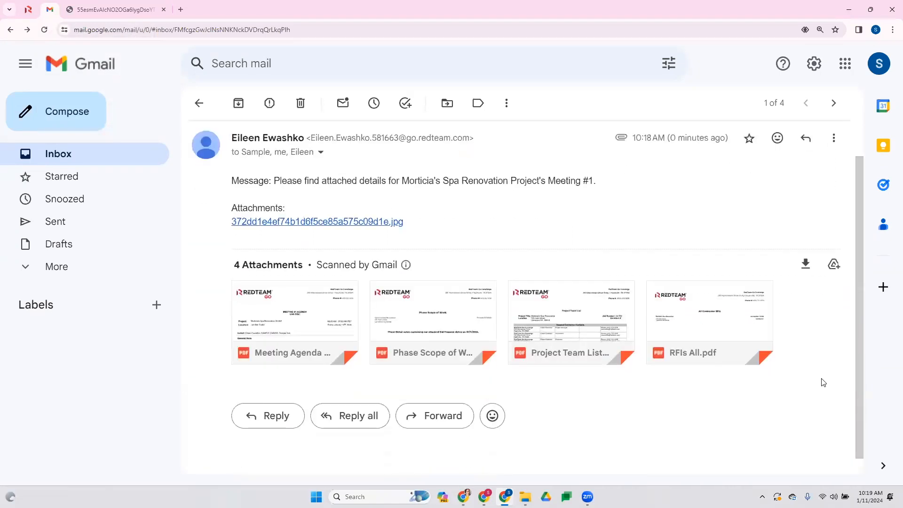
# Open the email's Meeting Agenda PDF attachment and review the topics and next meeting
pyautogui.click(317, 306)
pyautogui.scroll(-3, 567, 316)
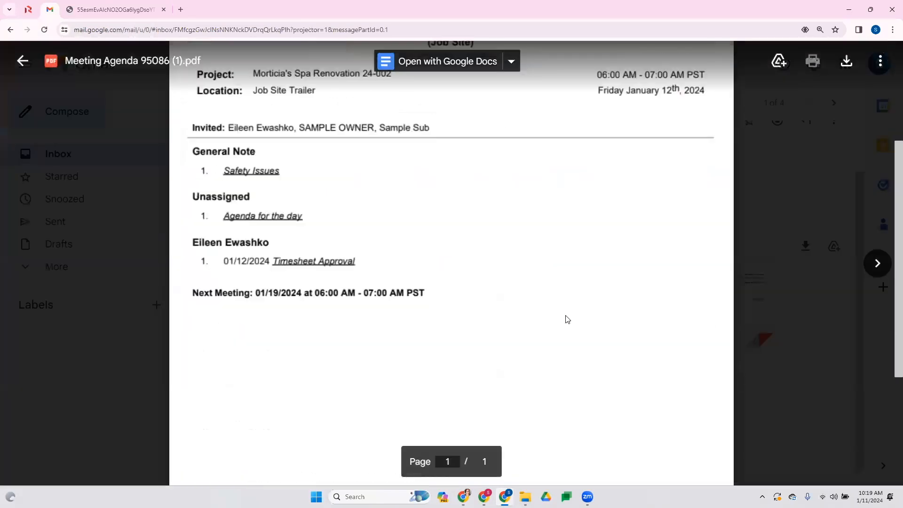
pyautogui.scroll(3, 562, 314)
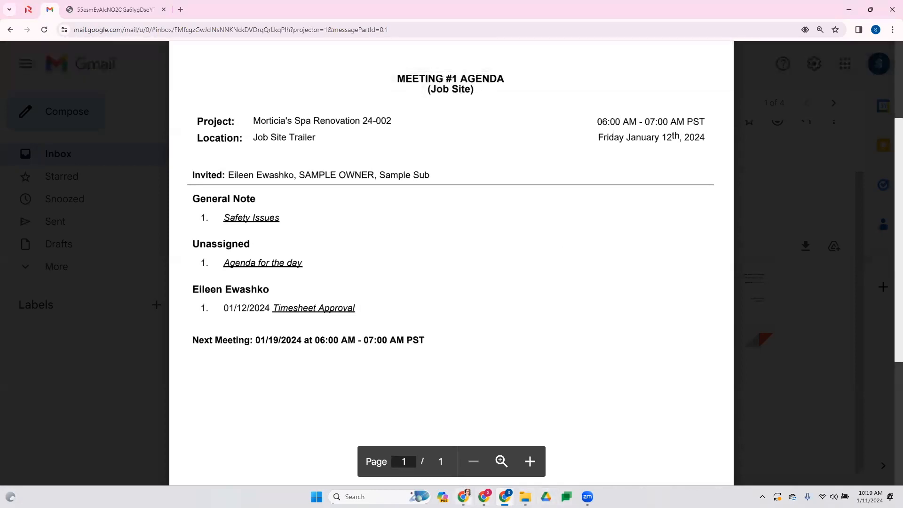
# Switch back to RedTeam Go, reopen the 01/12/2024 Job Site meeting for editing, and set its status to Minutes
pyautogui.click(463, 496)
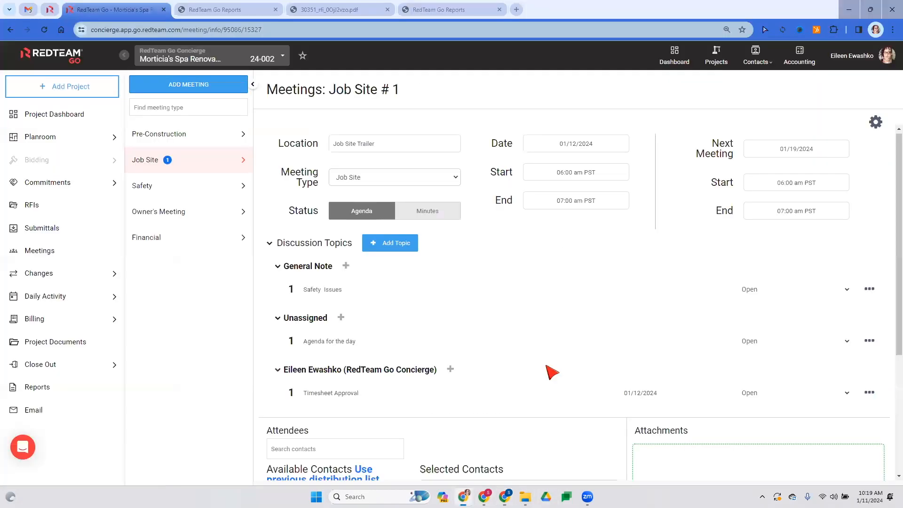
pyautogui.click(194, 167)
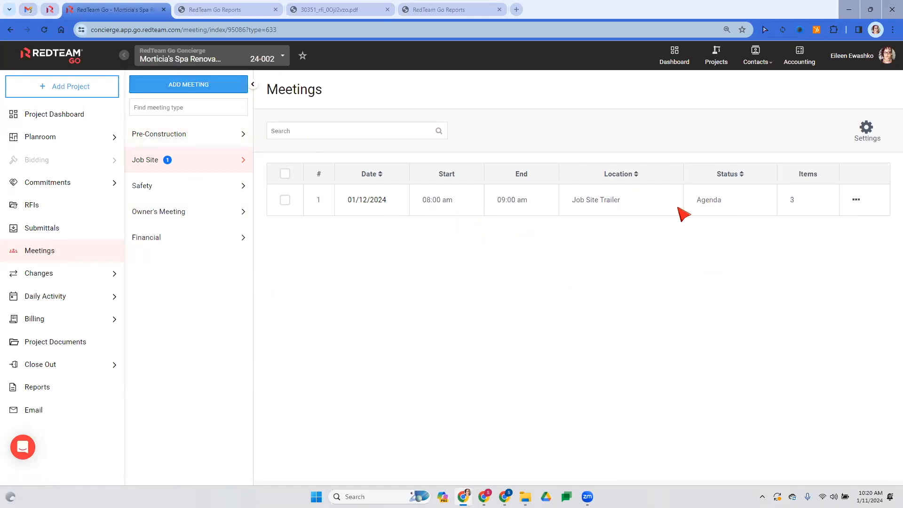
pyautogui.click(856, 200)
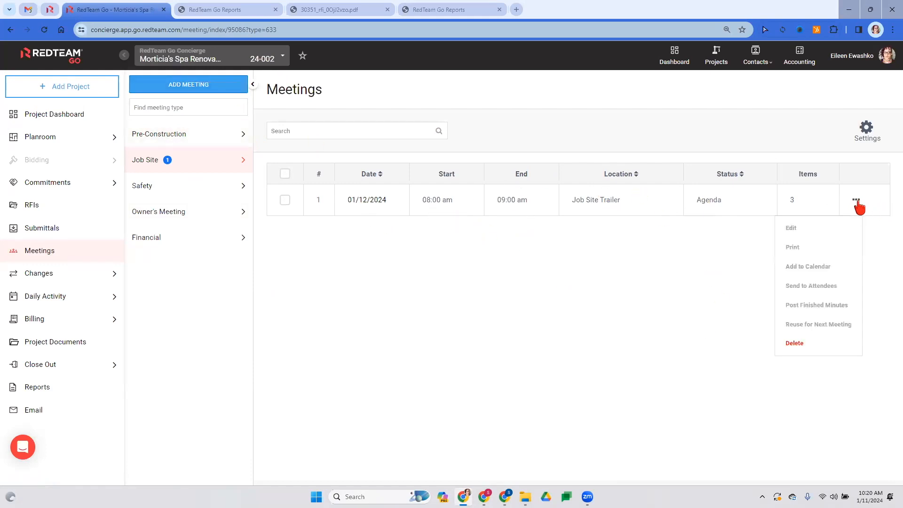
pyautogui.click(792, 228)
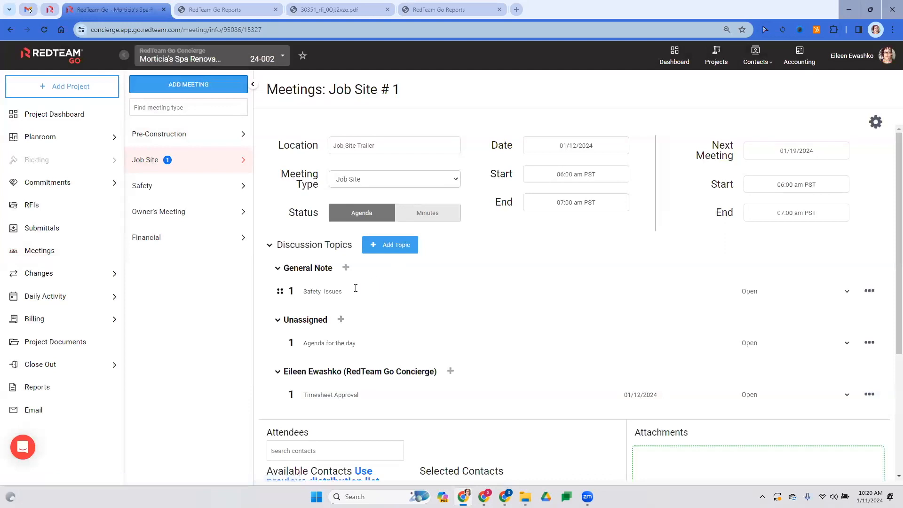
pyautogui.scroll(-1, 596, 287)
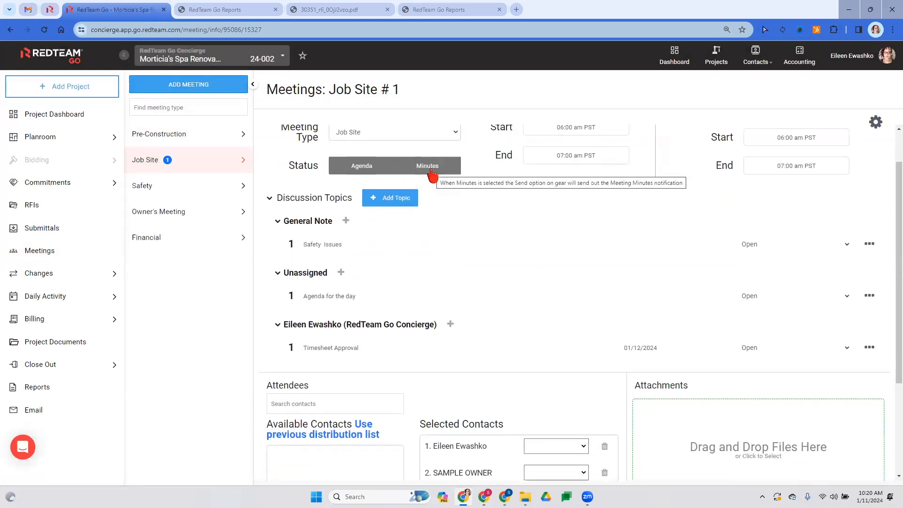
pyautogui.click(453, 169)
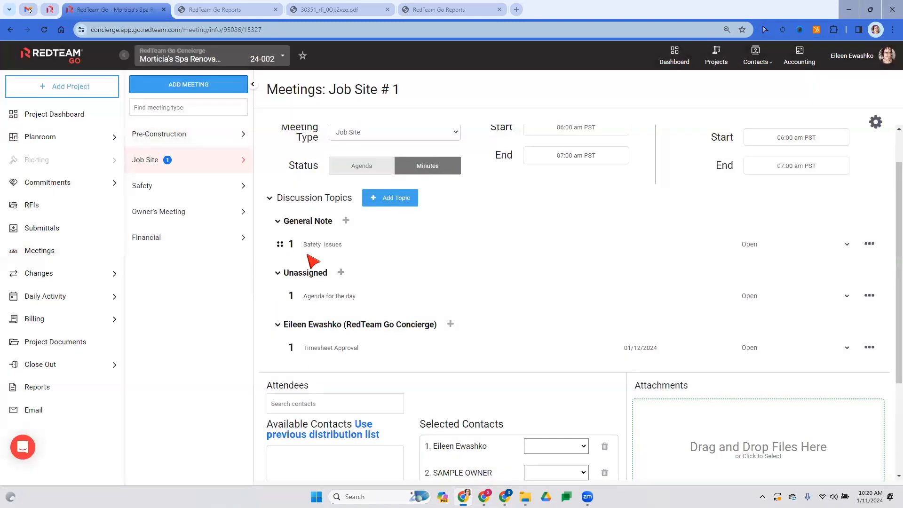
# Add the description "No accidents reported this week!" to the Safety Issues topic and leave its status Open
pyautogui.click(870, 244)
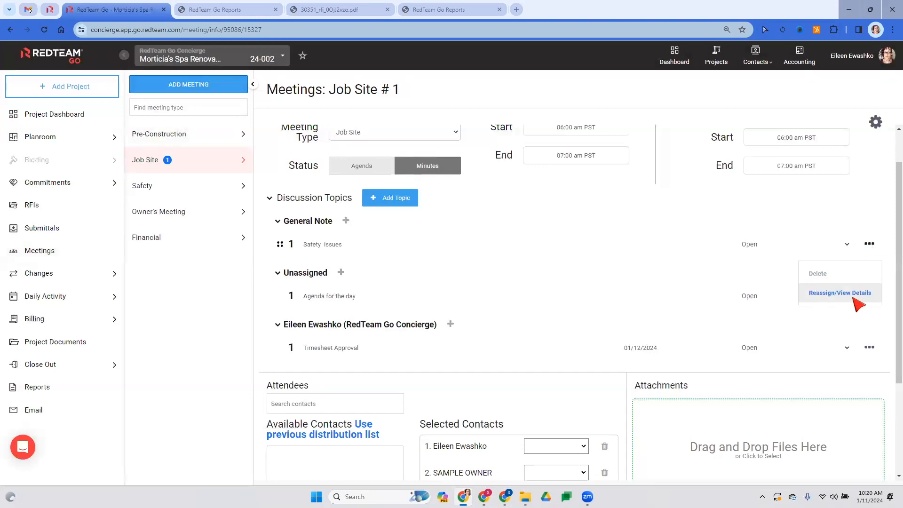
pyautogui.click(868, 243)
pyautogui.click(844, 292)
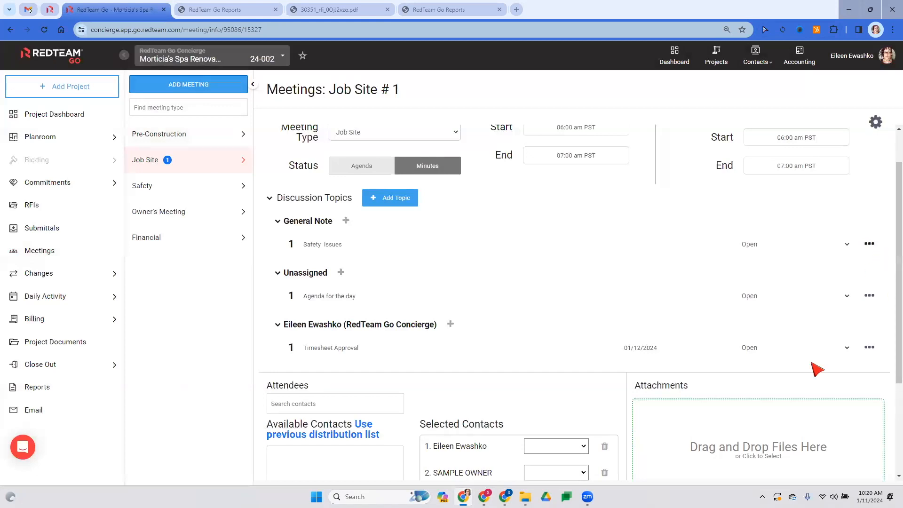
pyautogui.click(869, 245)
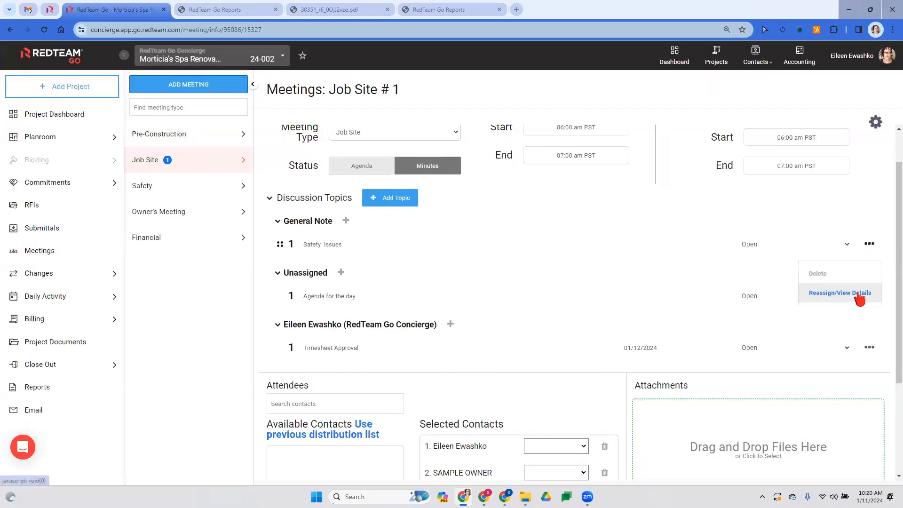
pyautogui.click(860, 294)
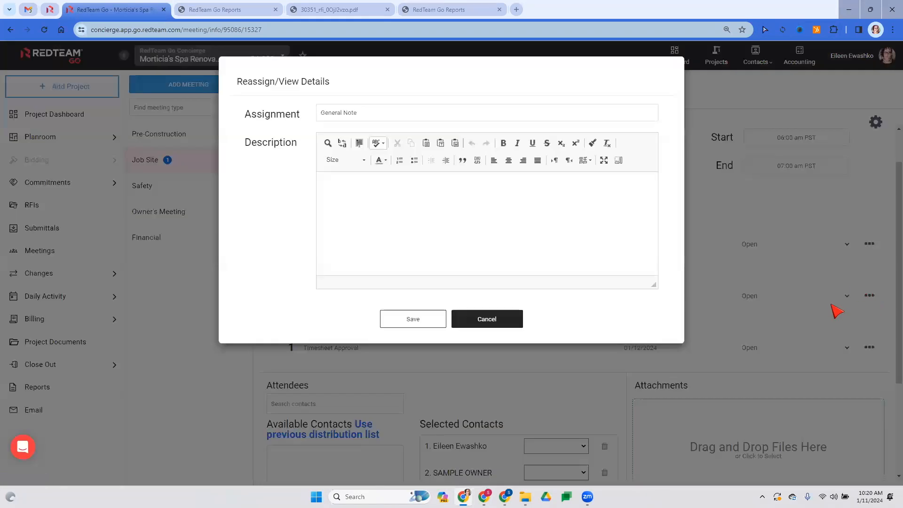
pyautogui.click(372, 230)
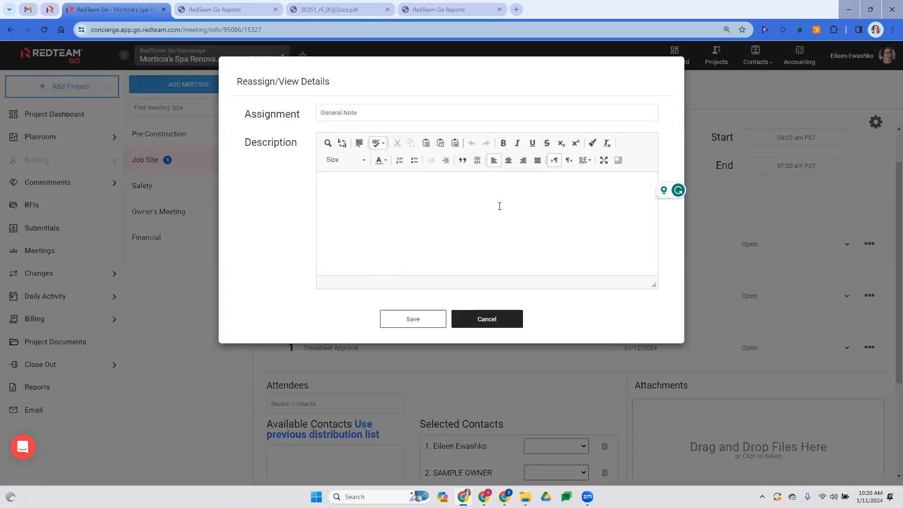
pyautogui.write('No accidents repo')
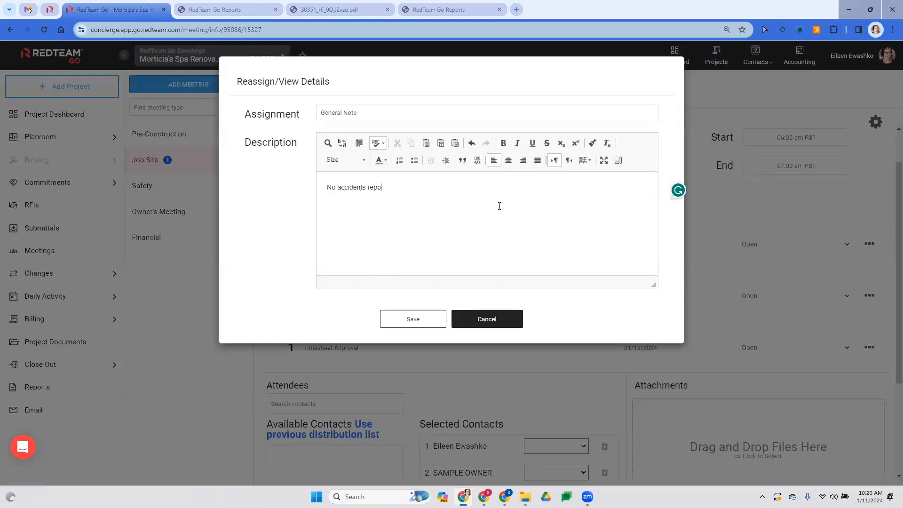
pyautogui.write('rted this week!')
pyautogui.click(409, 318)
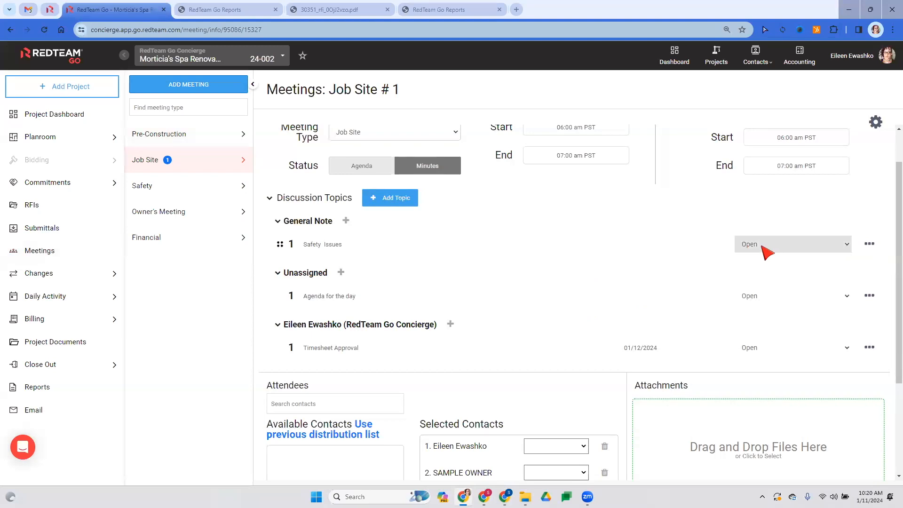
pyautogui.click(833, 245)
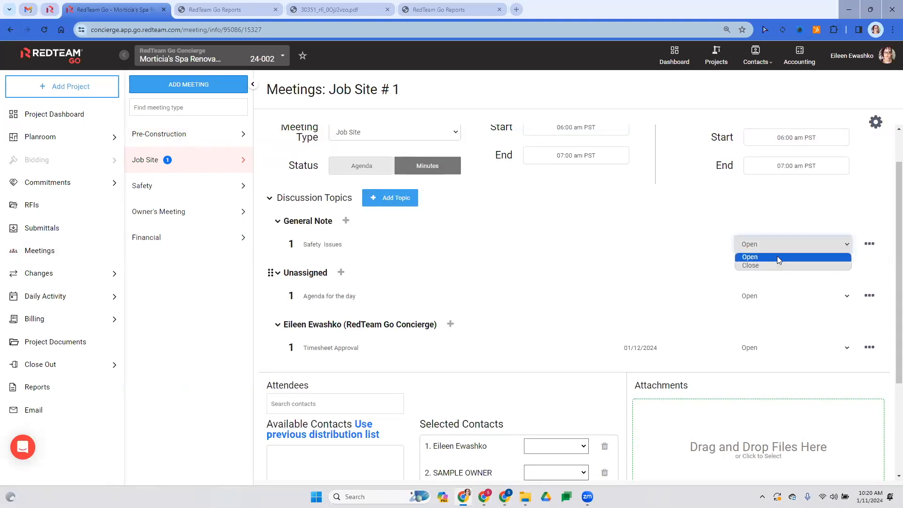
pyautogui.click(794, 217)
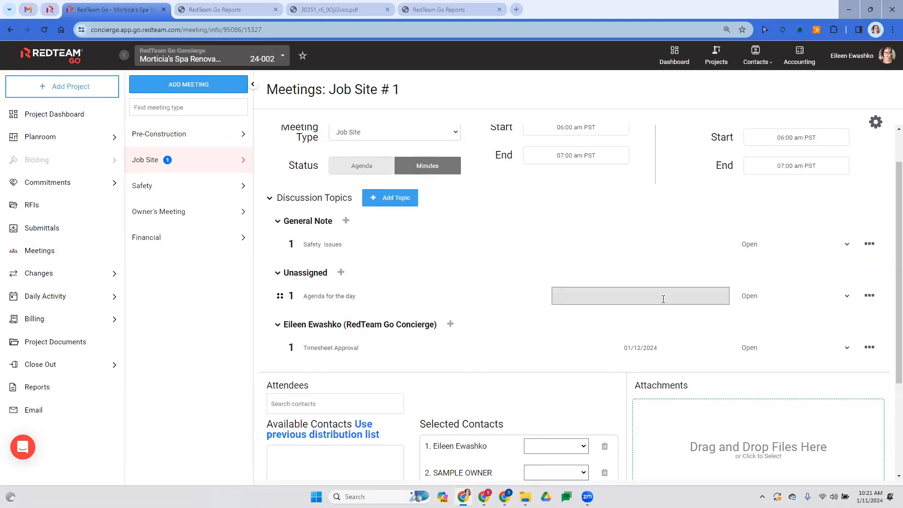
# Save the description "Subcontractor came and did a walk through to check on all connections for tomorrows installation" on the Agenda for the day topic
pyautogui.click(869, 296)
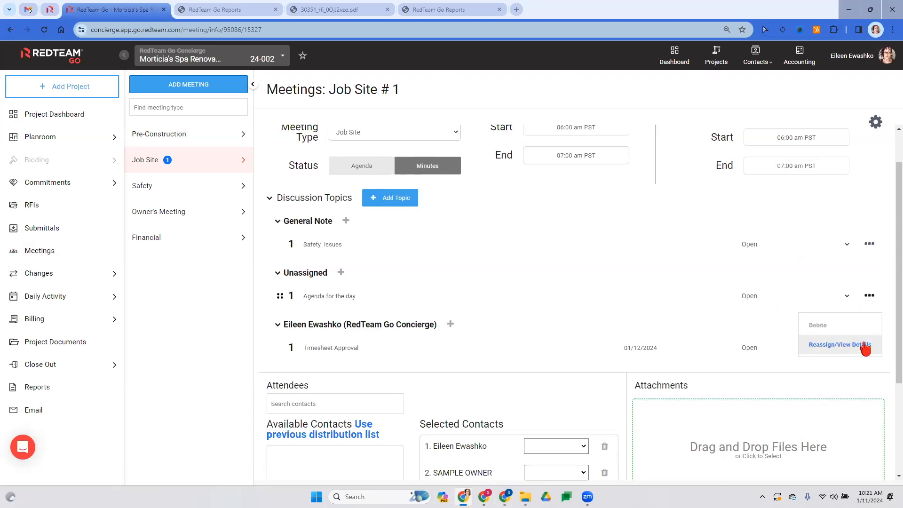
pyautogui.click(837, 346)
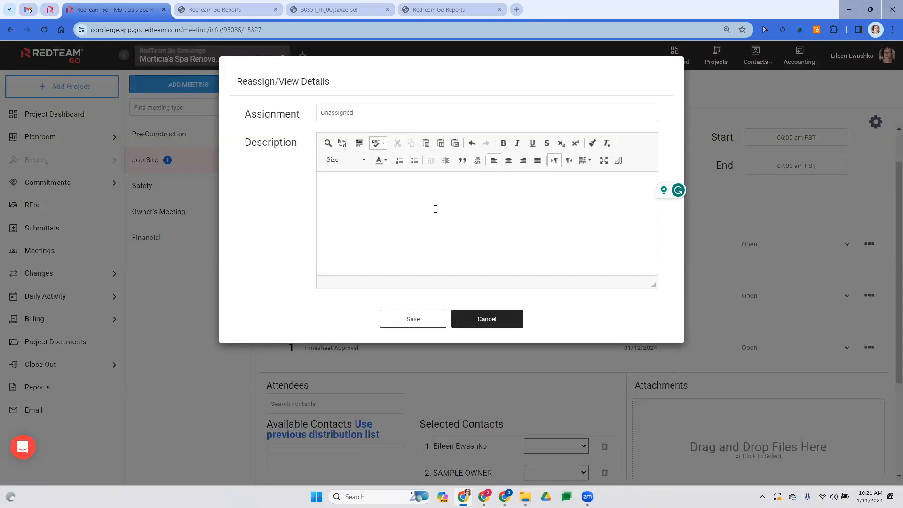
pyautogui.write('Subcontractor came and did a')
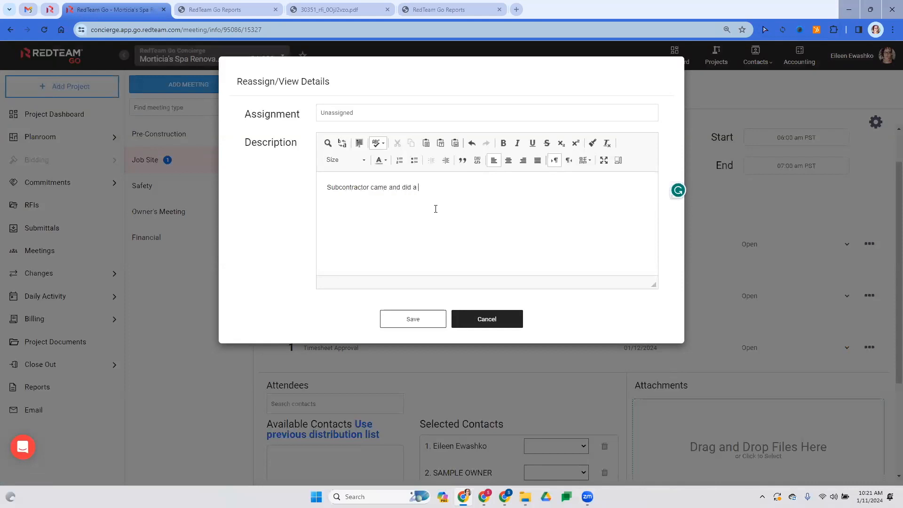
pyautogui.write(', ched')
pyautogui.write('connections for tomorrows installation')
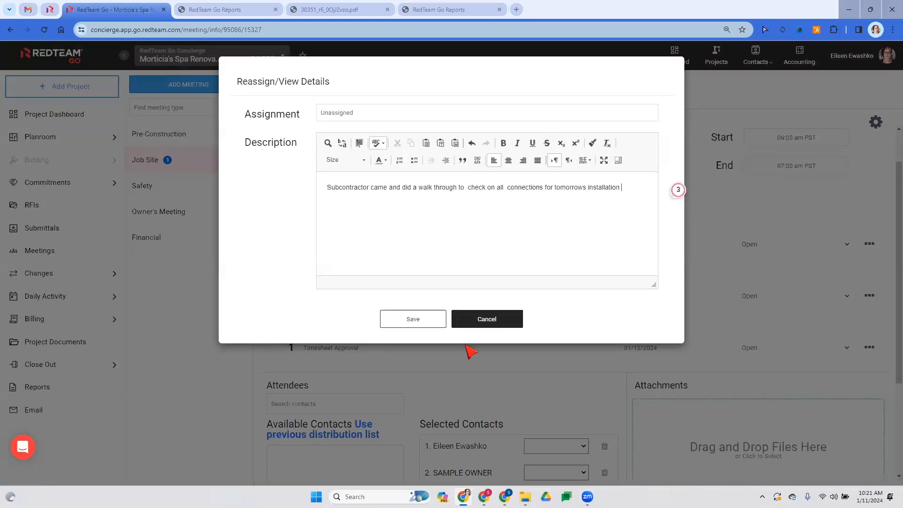
pyautogui.click(412, 321)
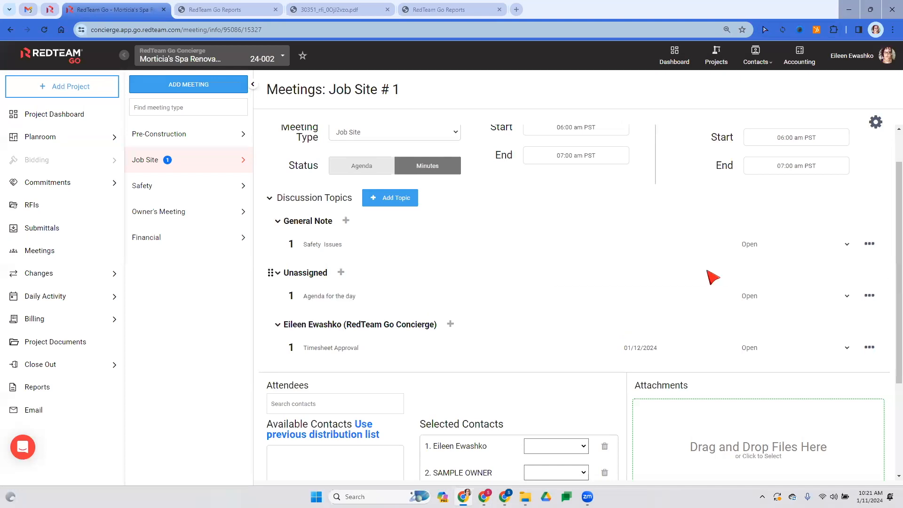
# Reassign the Agenda for the day topic from Unassigned to General Note, leaving its status Open
pyautogui.click(869, 295)
pyautogui.click(865, 348)
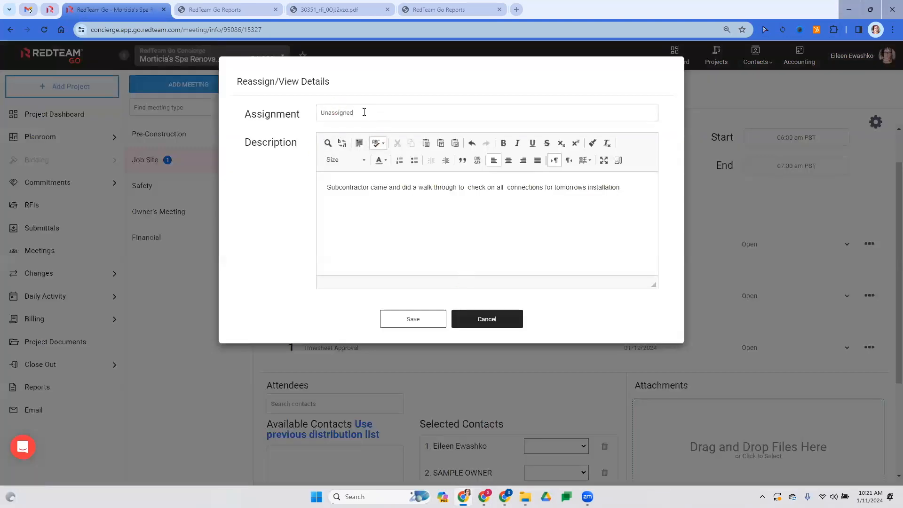
pyautogui.moveTo(378, 108); pyautogui.dragTo(238, 125)
pyautogui.press('BackSpace')
pyautogui.moveTo(277, 115); pyautogui.dragTo(242, 117)
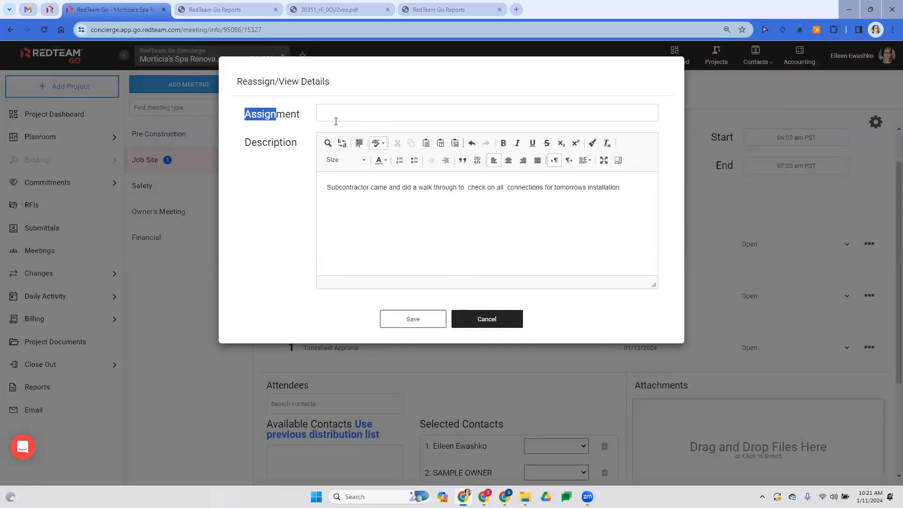
pyautogui.click(380, 107)
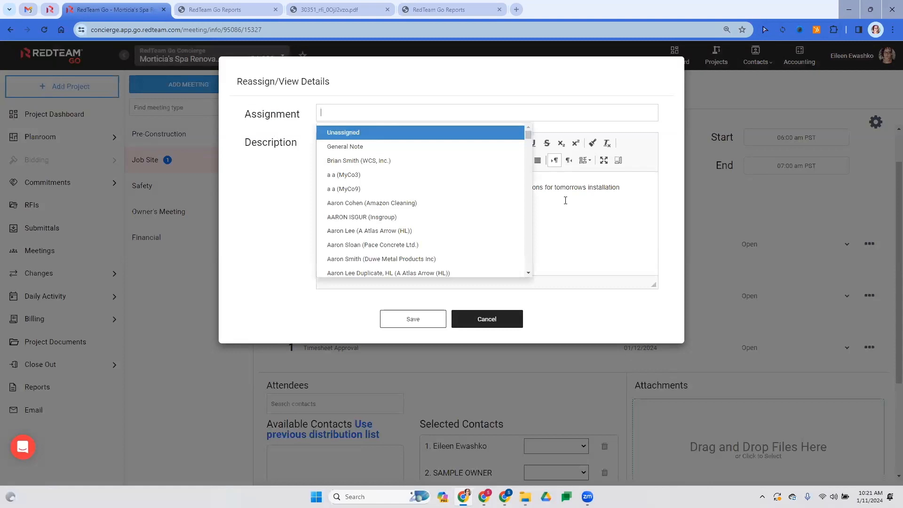
pyautogui.press('Down')
pyautogui.press('Down')
pyautogui.press('Down')
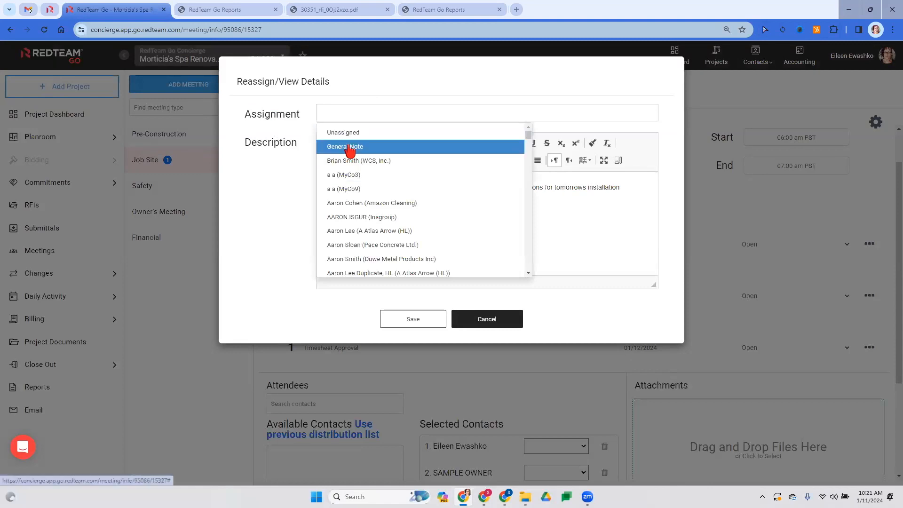
pyautogui.press('Return')
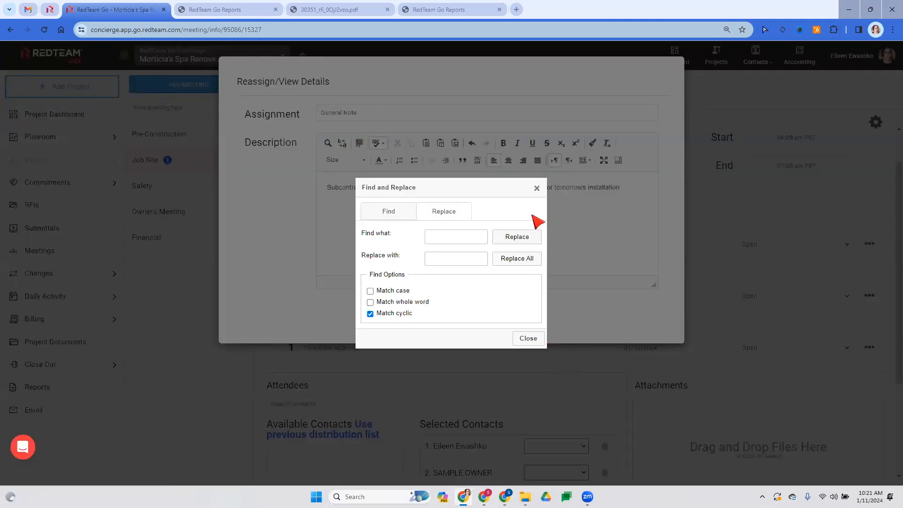
pyautogui.press('Escape')
pyautogui.click(411, 319)
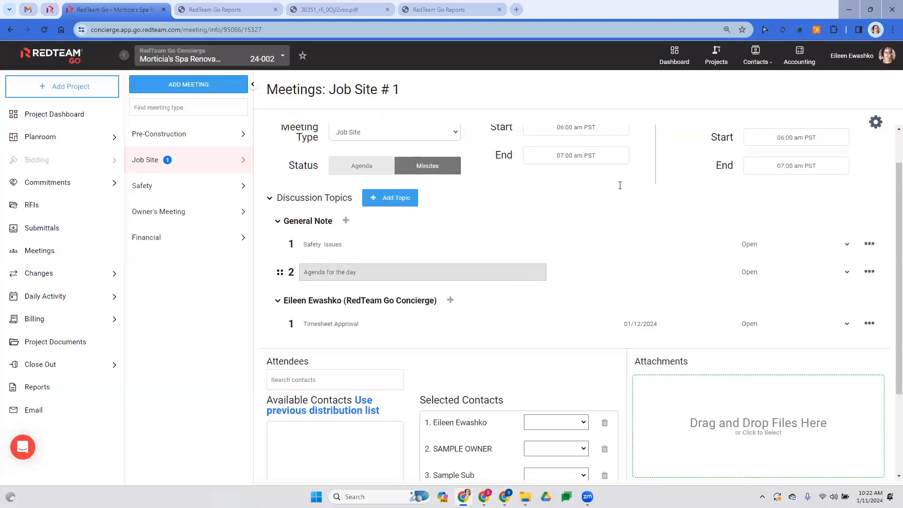
pyautogui.click(835, 274)
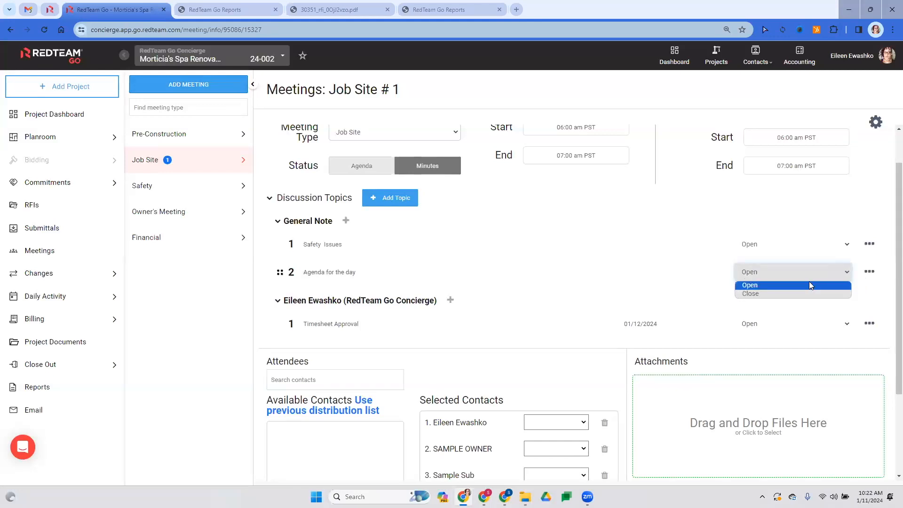
pyautogui.click(868, 289)
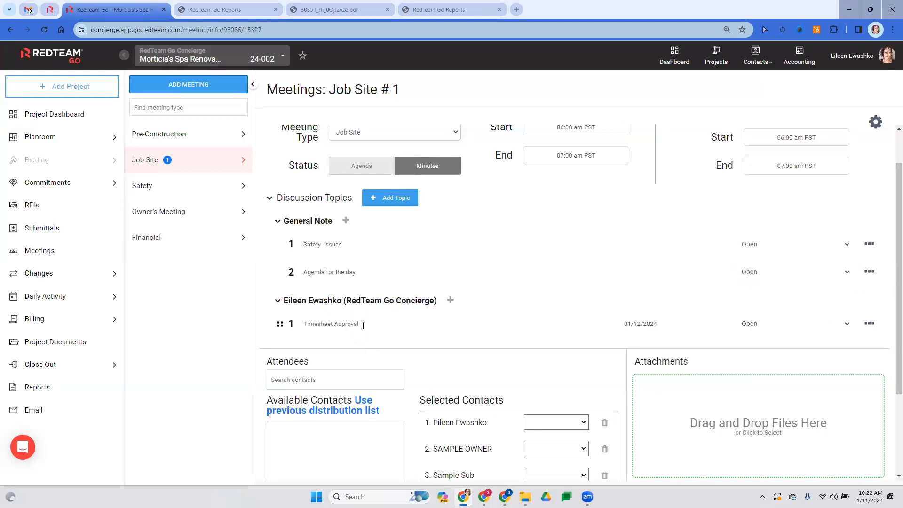
# Add a description to the Timesheet Approval topic noting who emailed all timesheets, and set its status to Close
pyautogui.click(868, 324)
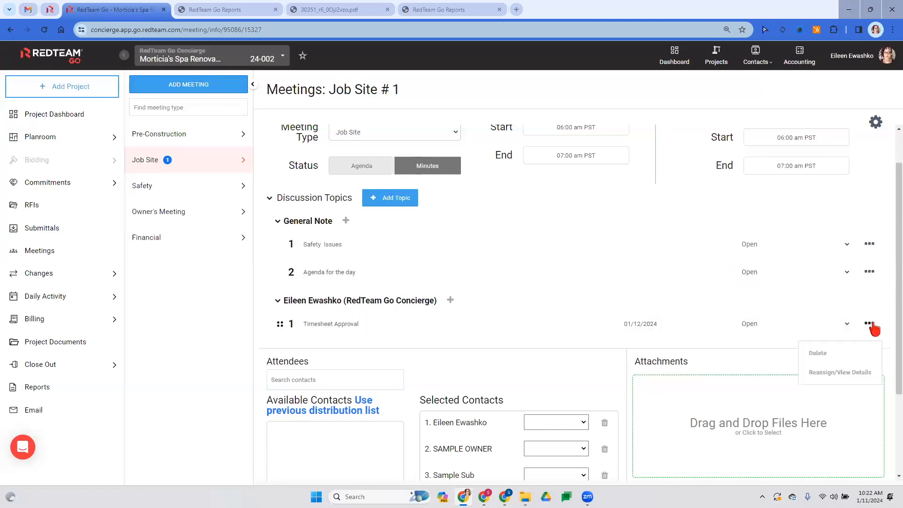
pyautogui.click(863, 371)
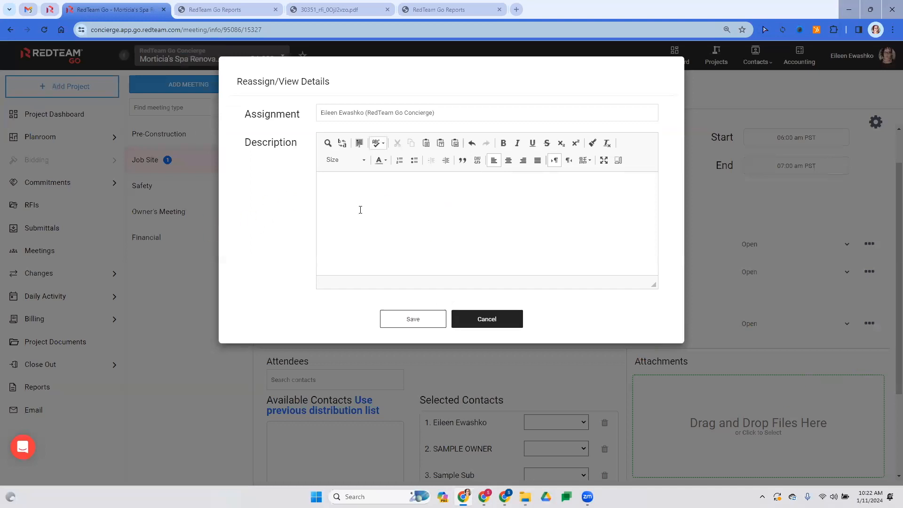
pyautogui.write('Eileen emailed ')
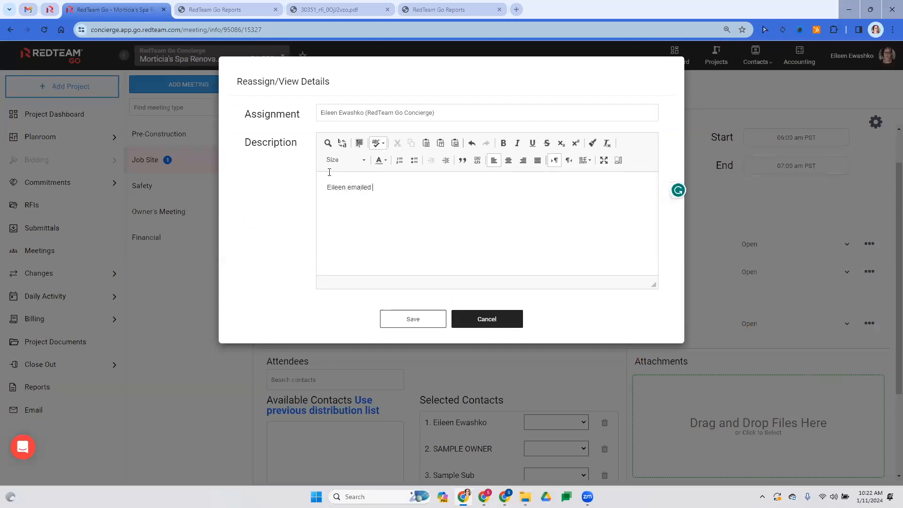
pyautogui.write('all timesheets')
pyautogui.click(410, 318)
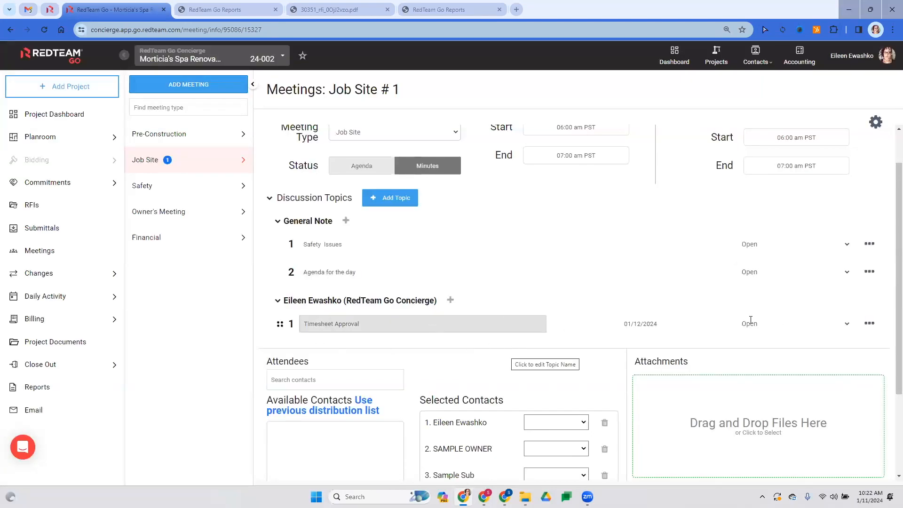
pyautogui.click(844, 323)
pyautogui.click(771, 346)
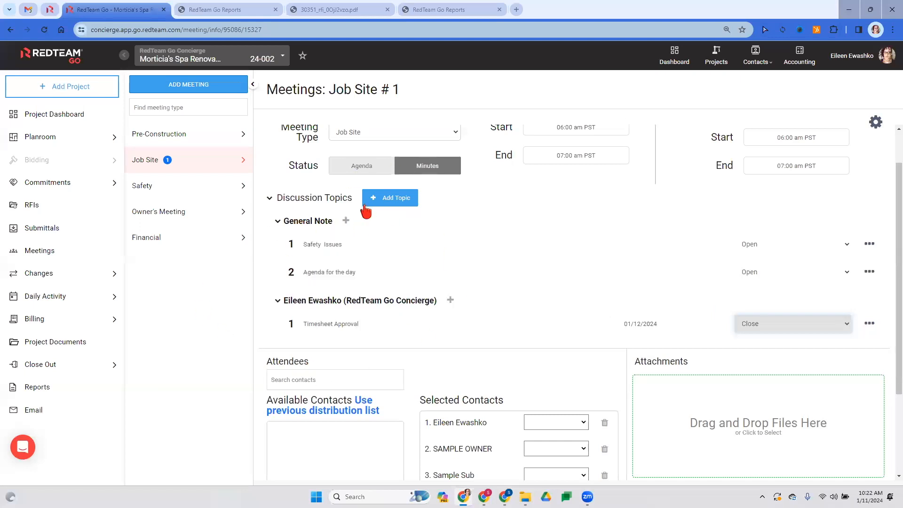
# Add an Open discussion topic titled "Send drawings to plumber", assigned to the RedTeam Go Concierge contact and due 01/12/2024
pyautogui.click(403, 199)
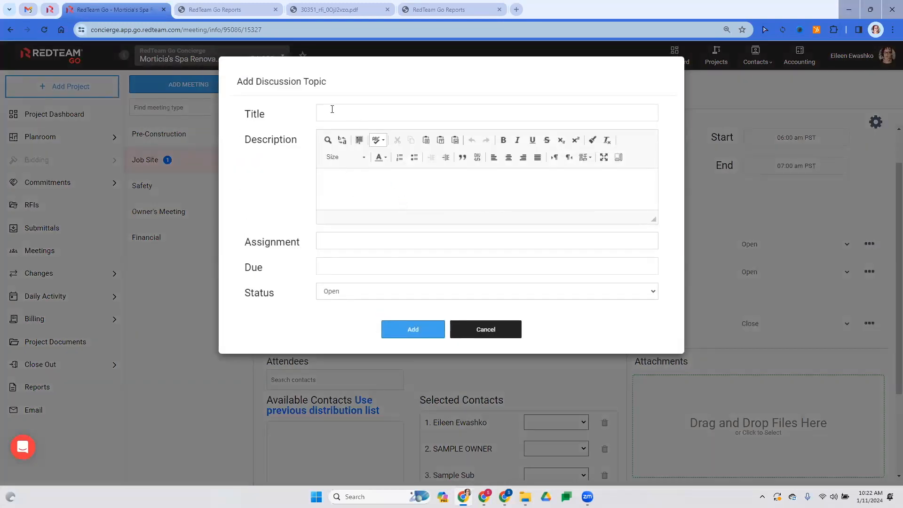
pyautogui.click(343, 206)
pyautogui.click(355, 198)
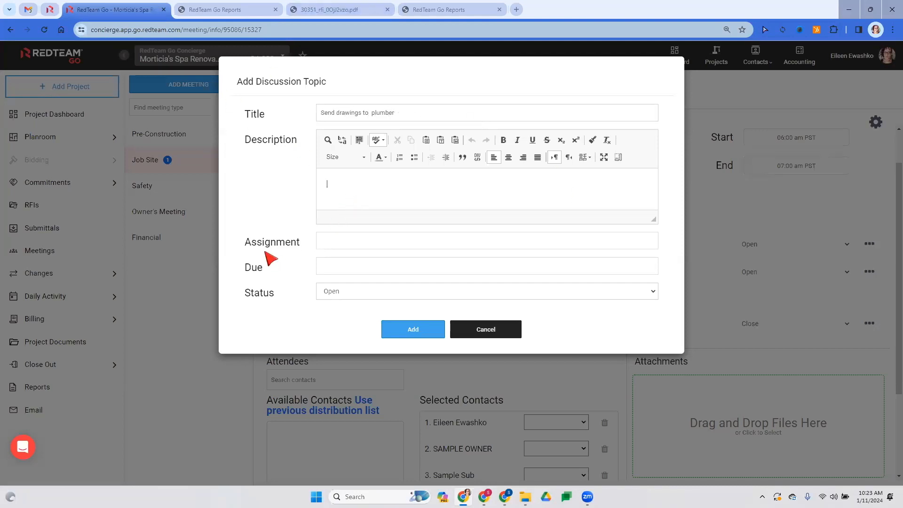
pyautogui.click(374, 240)
pyautogui.write('eilee')
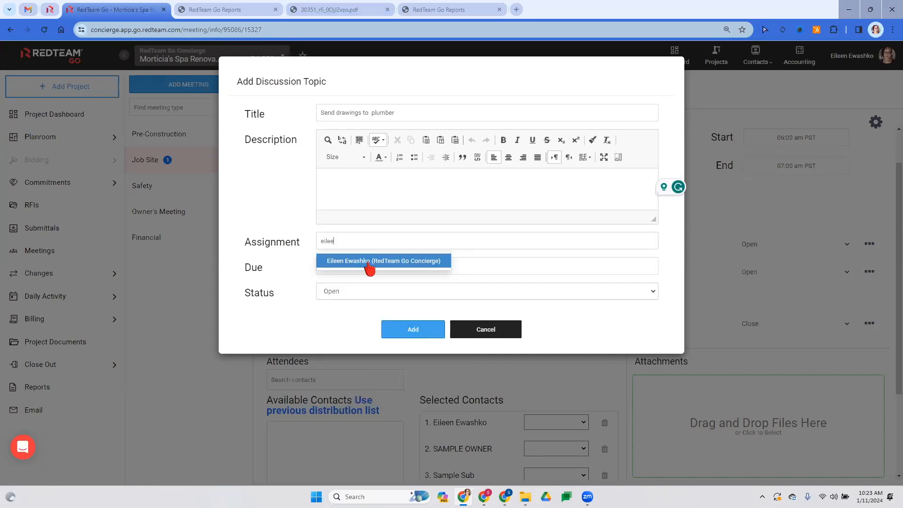
pyautogui.click(496, 268)
pyautogui.click(472, 354)
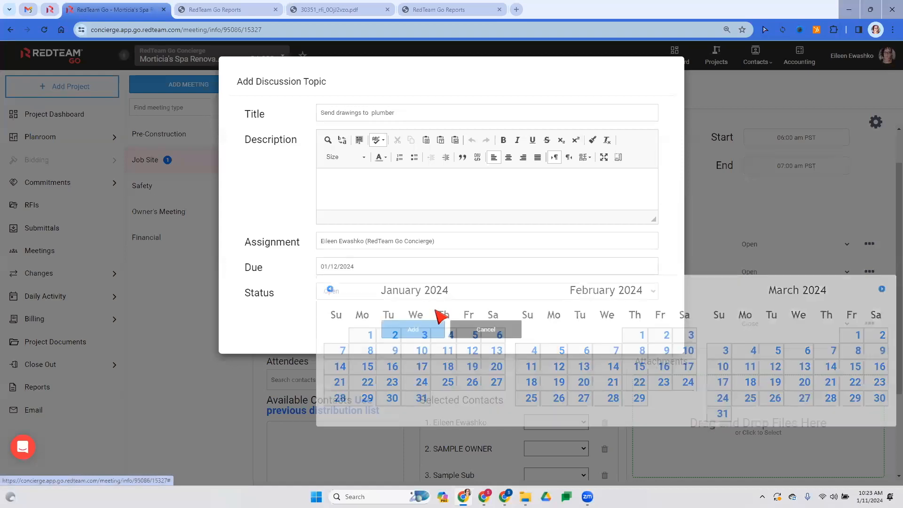
pyautogui.click(428, 335)
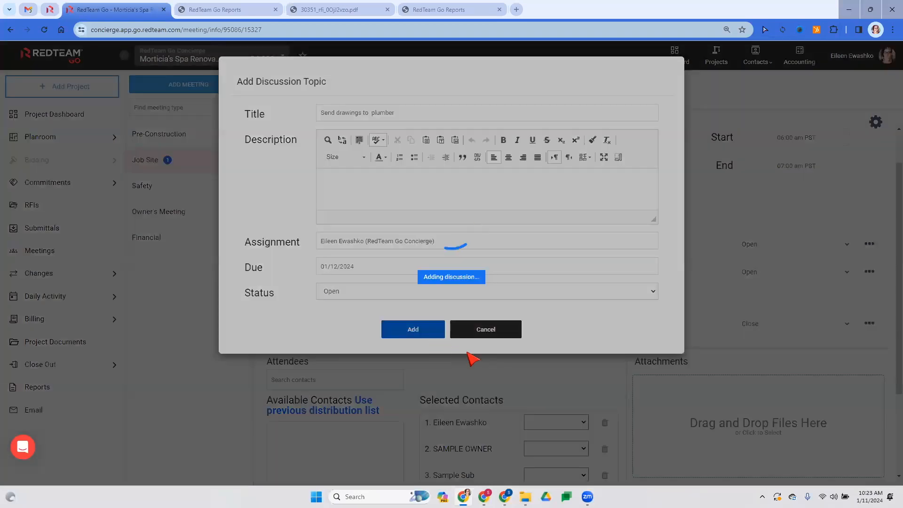
# Record attendance for the selected contacts: SAMPLE OWNER as Absent, Sample Sub as Present, and the RedTeam Go Concierge contact as Conference
pyautogui.scroll(-2, 503, 313)
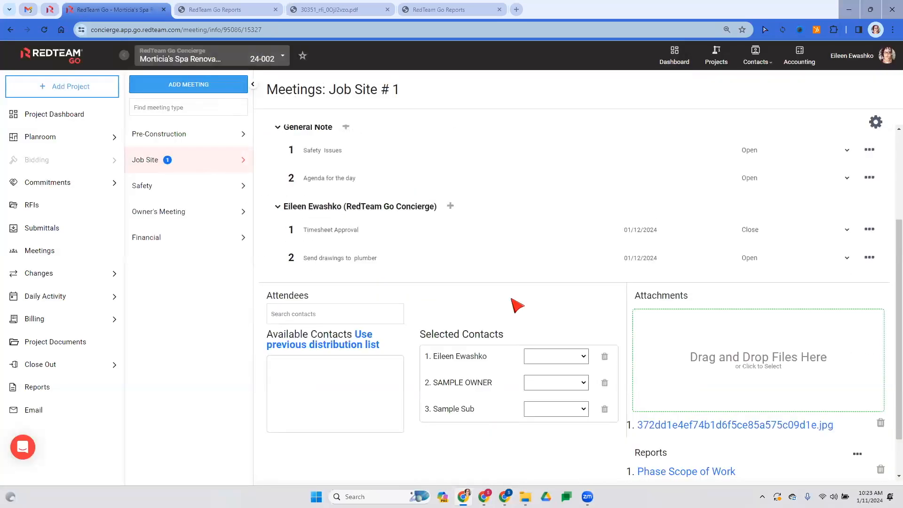
pyautogui.scroll(-1, 437, 357)
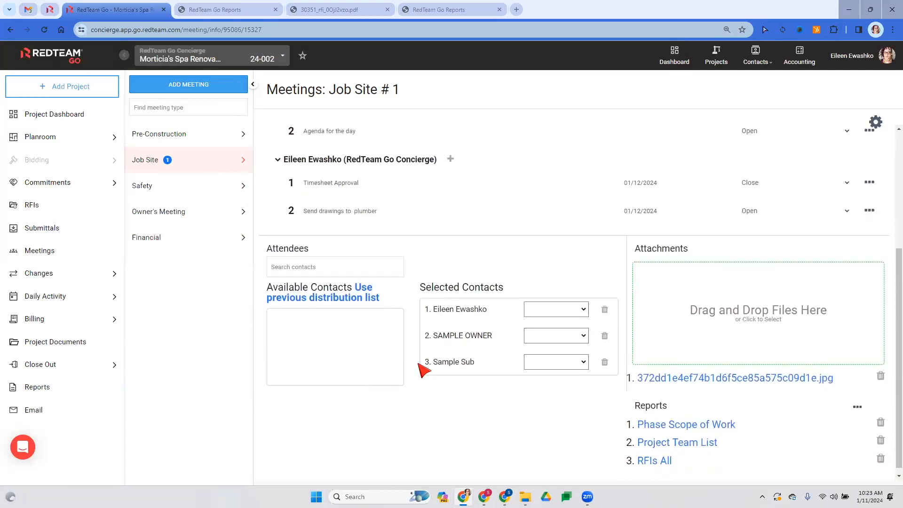
pyautogui.scroll(-1, 513, 386)
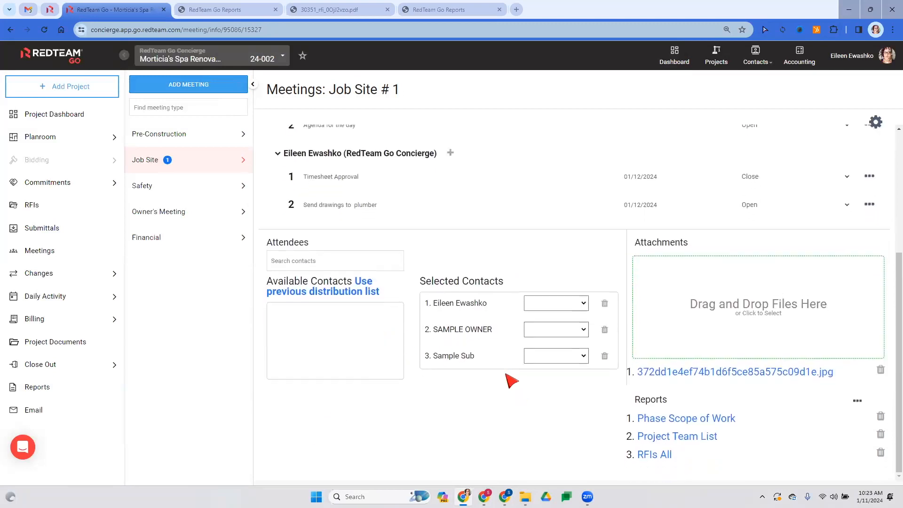
pyautogui.click(301, 260)
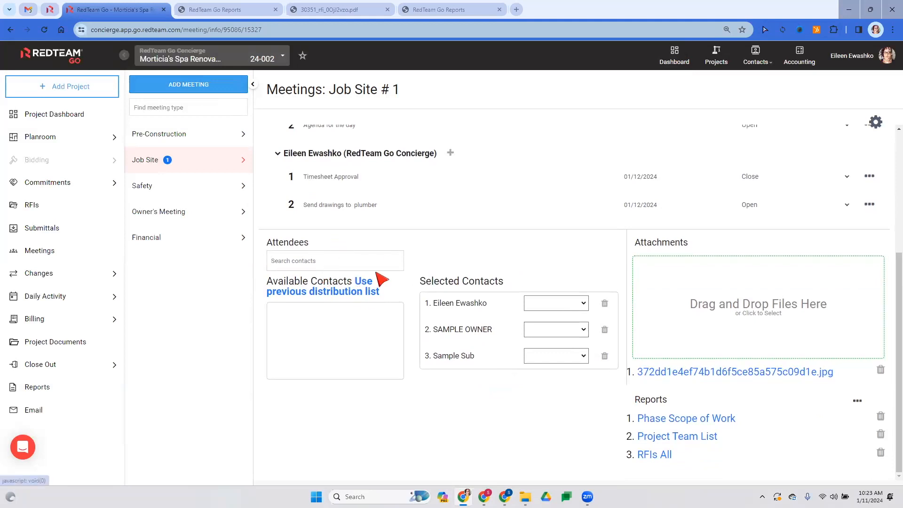
pyautogui.click(541, 333)
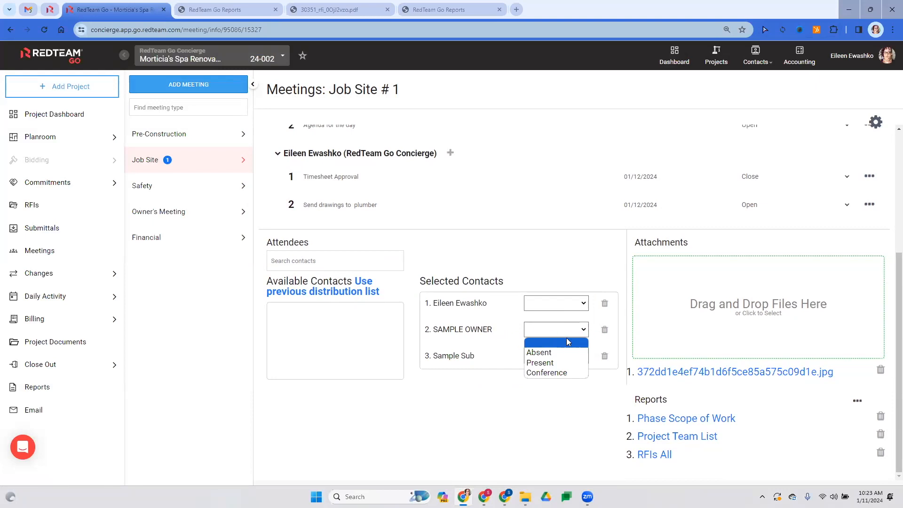
pyautogui.click(546, 352)
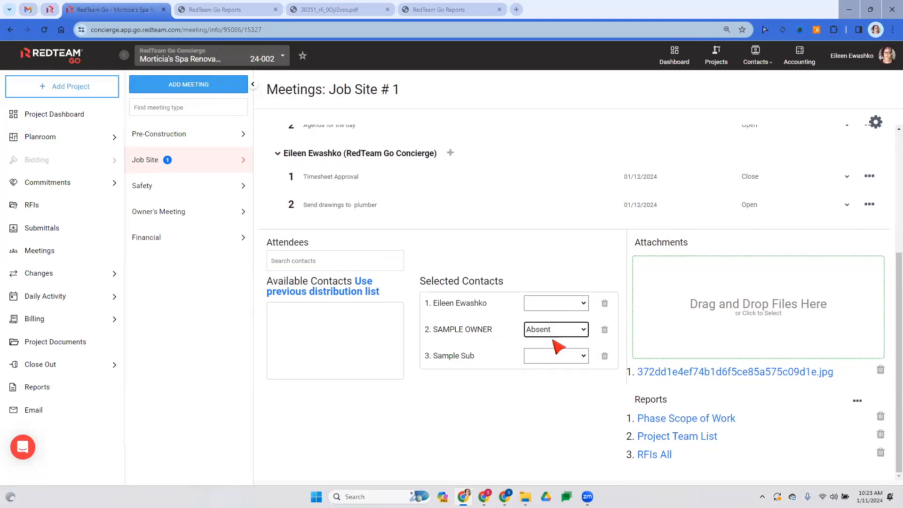
pyautogui.click(573, 357)
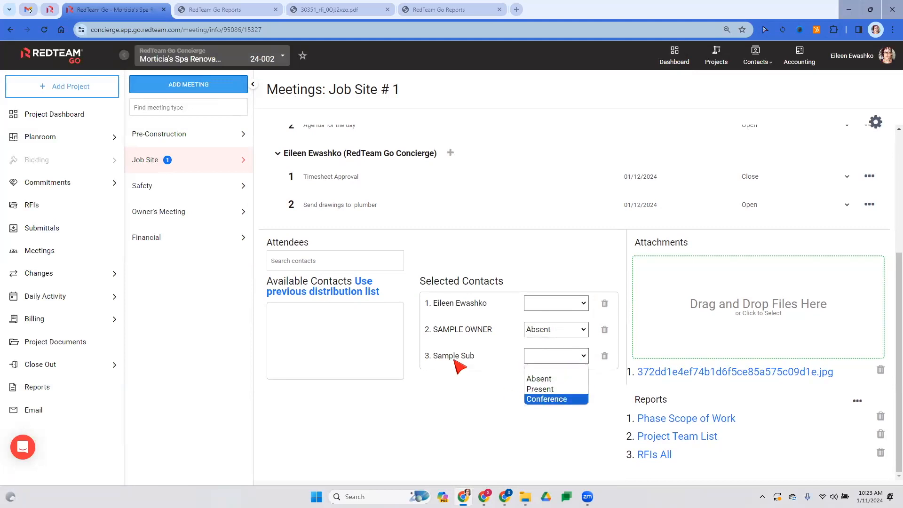
pyautogui.click(573, 389)
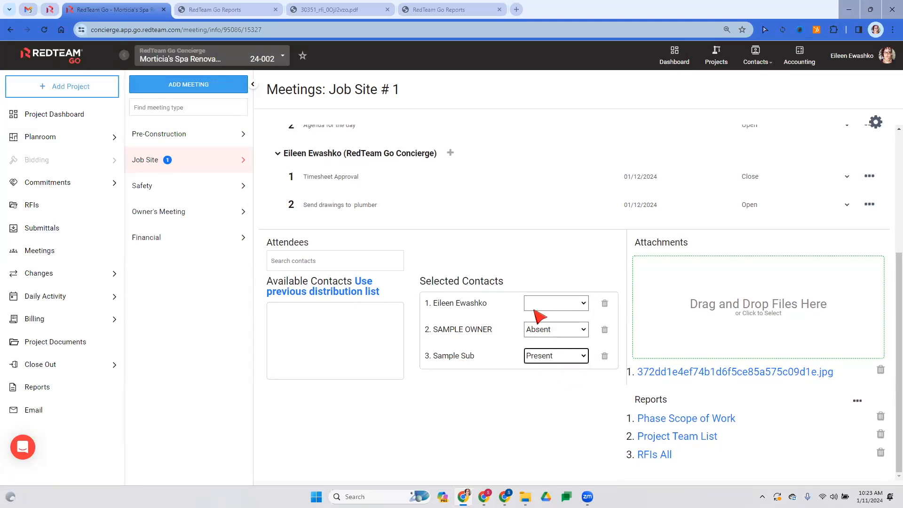
pyautogui.click(541, 303)
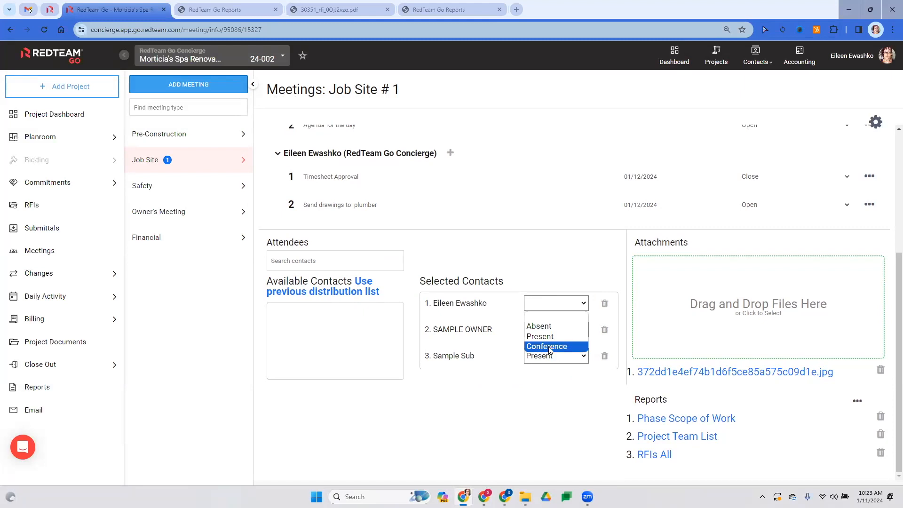
pyautogui.click(549, 347)
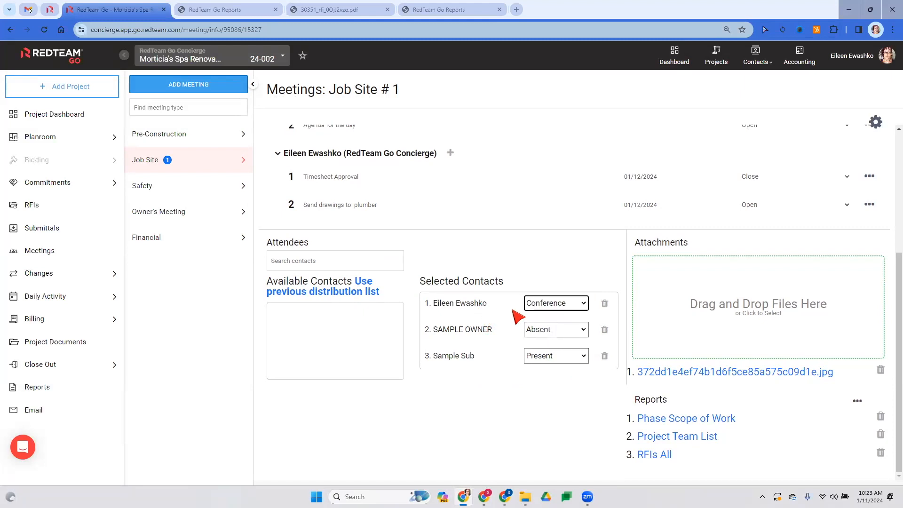
pyautogui.click(546, 267)
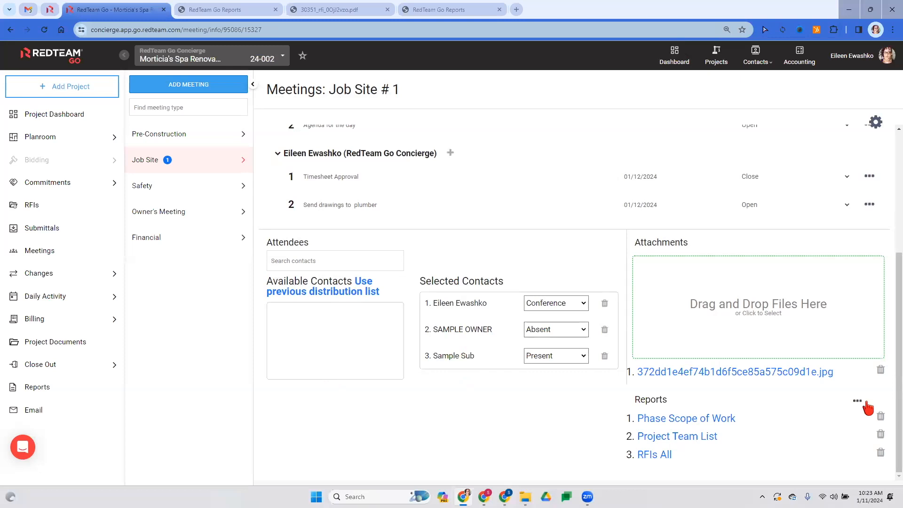
# Attach the Valve Specs PDF to the Job Site meeting
pyautogui.click(762, 306)
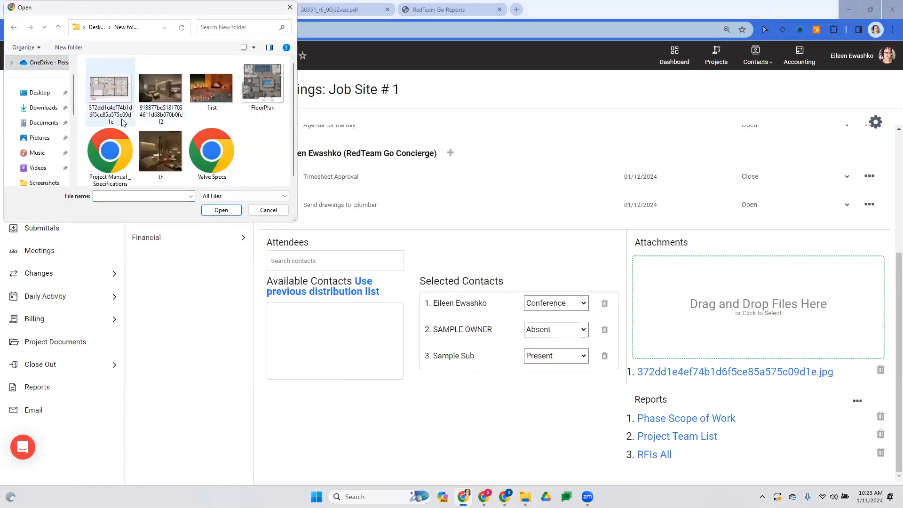
pyautogui.doubleClick(215, 142)
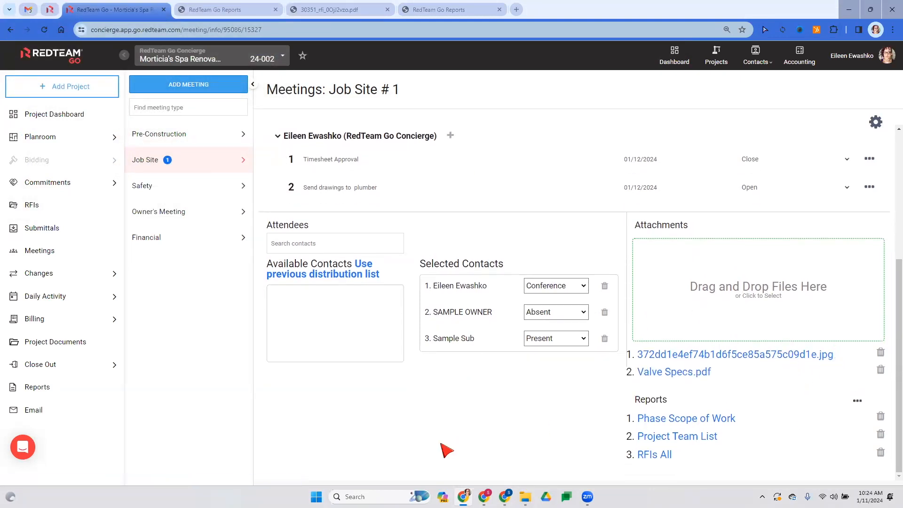
# Print the Job Site meeting minutes as a PDF
pyautogui.scroll(4, 856, 278)
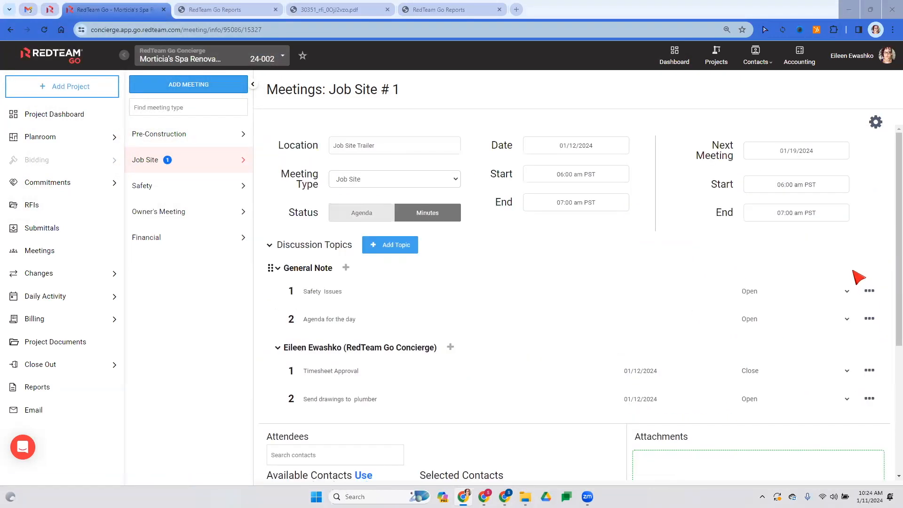
pyautogui.scroll(-4, 819, 310)
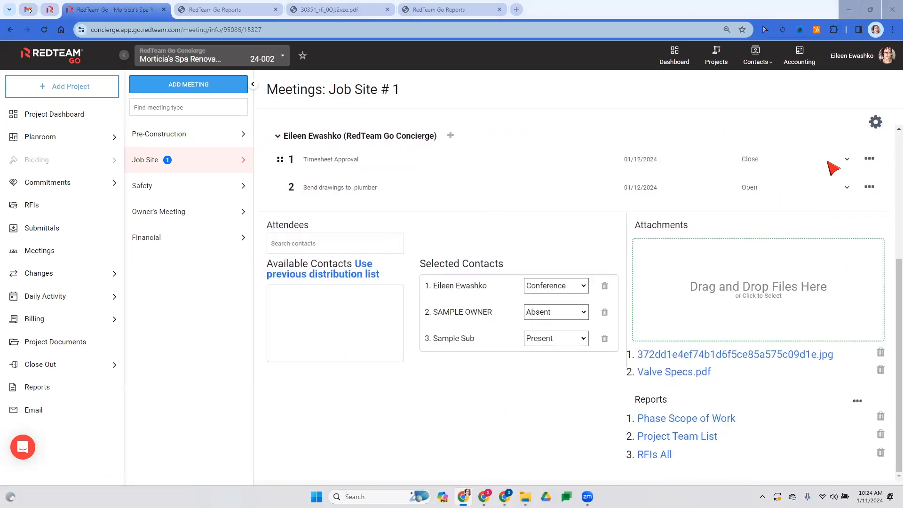
pyautogui.click(875, 122)
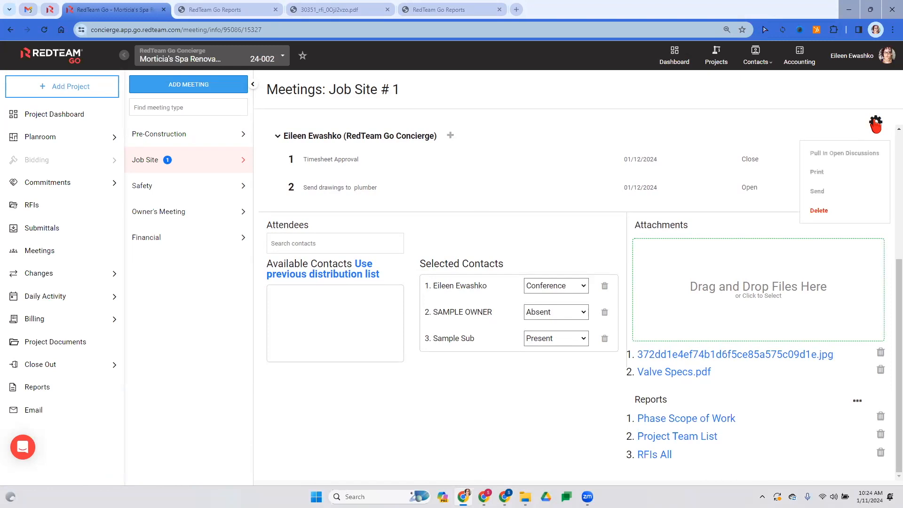
pyautogui.click(839, 173)
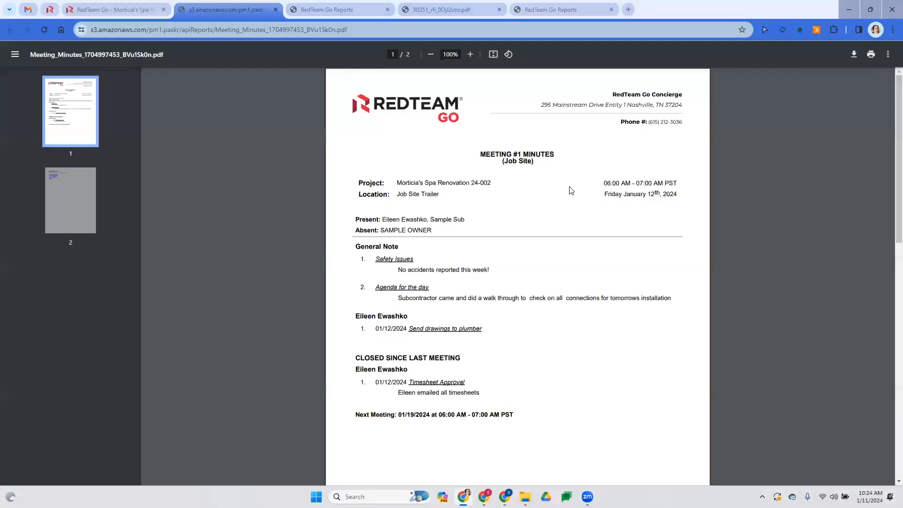
# Examine the minutes PDF from the meeting title through attendance, open and closed topics, next meeting, and attached reports
pyautogui.moveTo(523, 152); pyautogui.dragTo(562, 154)
pyautogui.click(563, 156)
pyautogui.scroll(3, 564, 187)
pyautogui.scroll(-2, 564, 190)
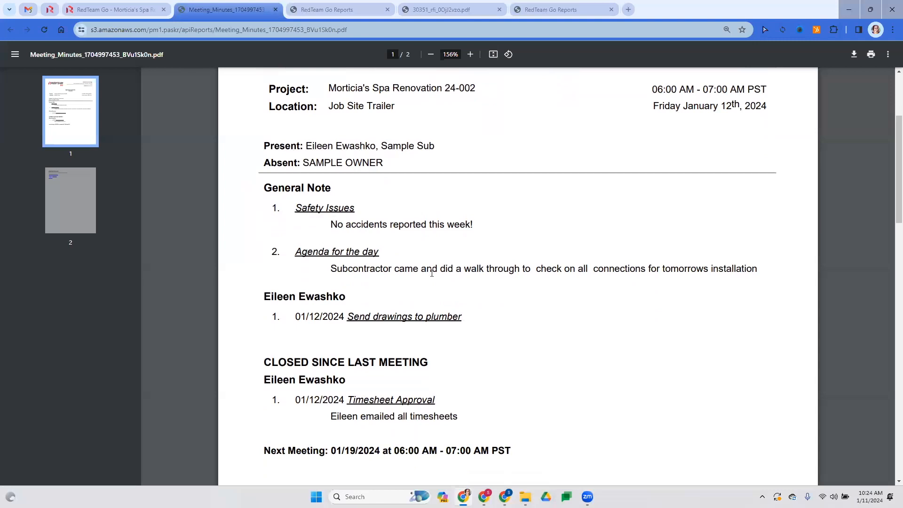
pyautogui.scroll(-4, 592, 317)
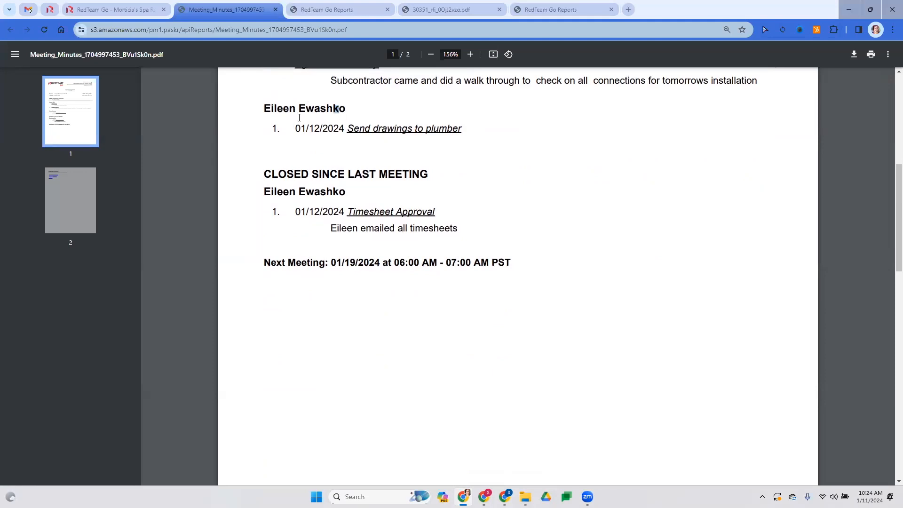
pyautogui.scroll(1, 299, 117)
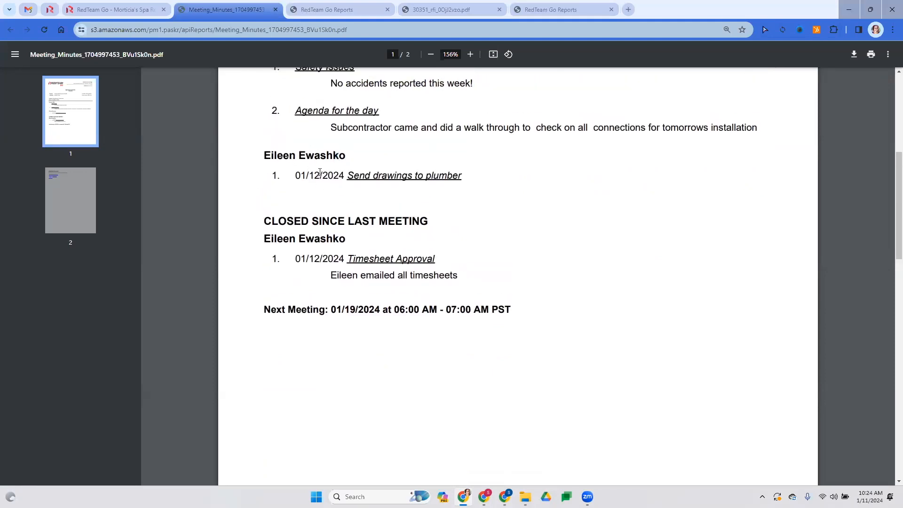
pyautogui.scroll(-1, 221, 191)
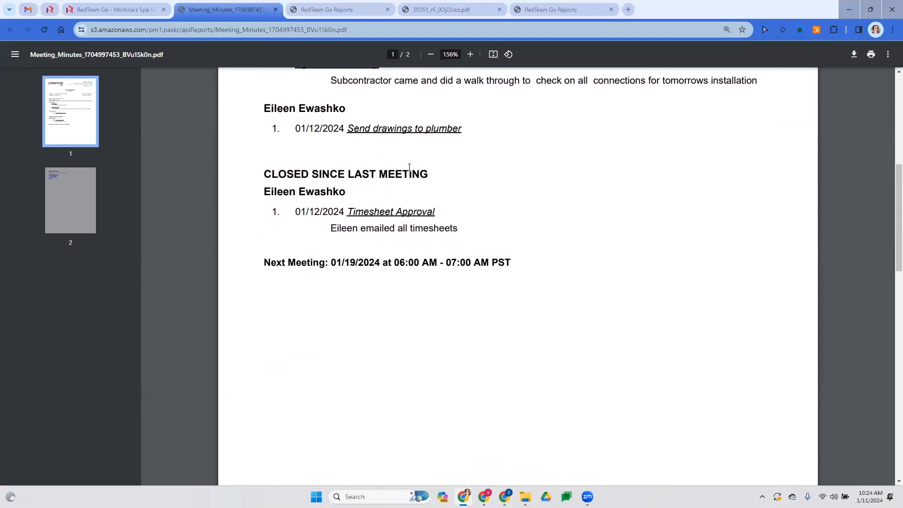
pyautogui.scroll(-9, 551, 261)
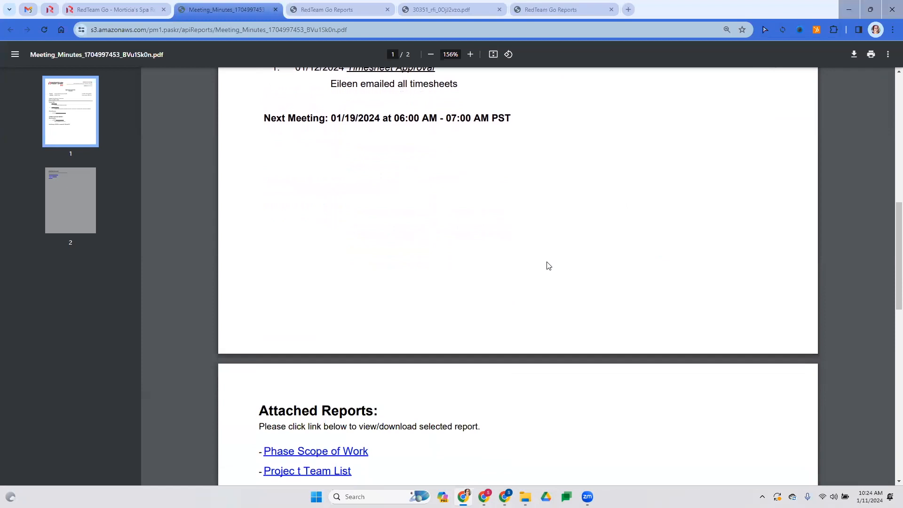
pyautogui.scroll(-1, 385, 235)
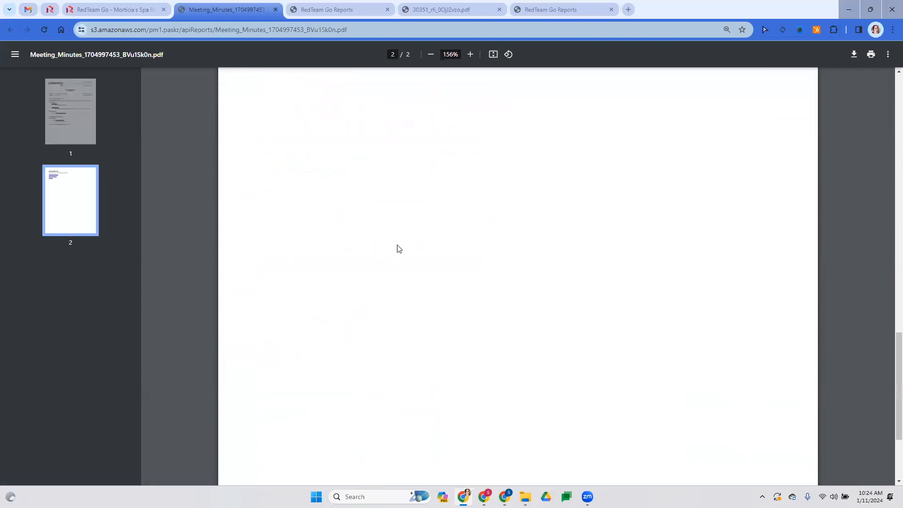
# Return to the Job Site meeting record and check the available meeting actions, such as Print and Send
pyautogui.click(113, 9)
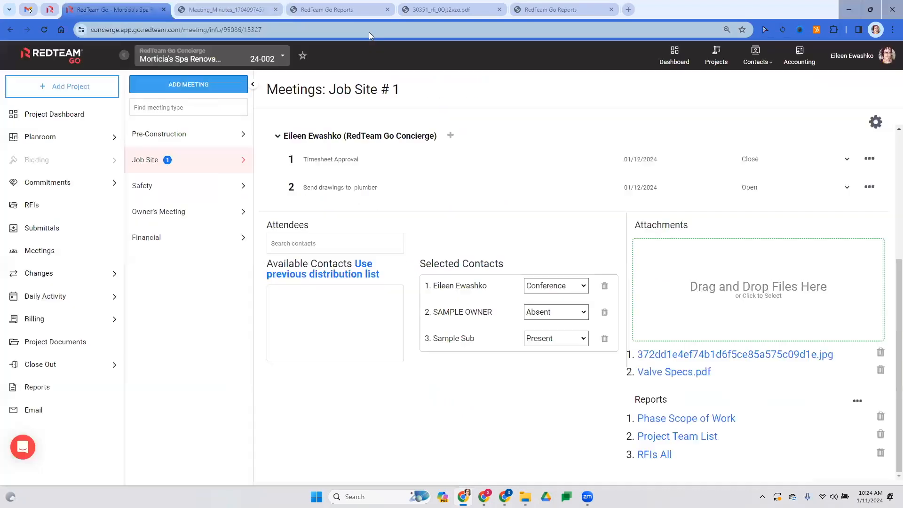
pyautogui.click(875, 122)
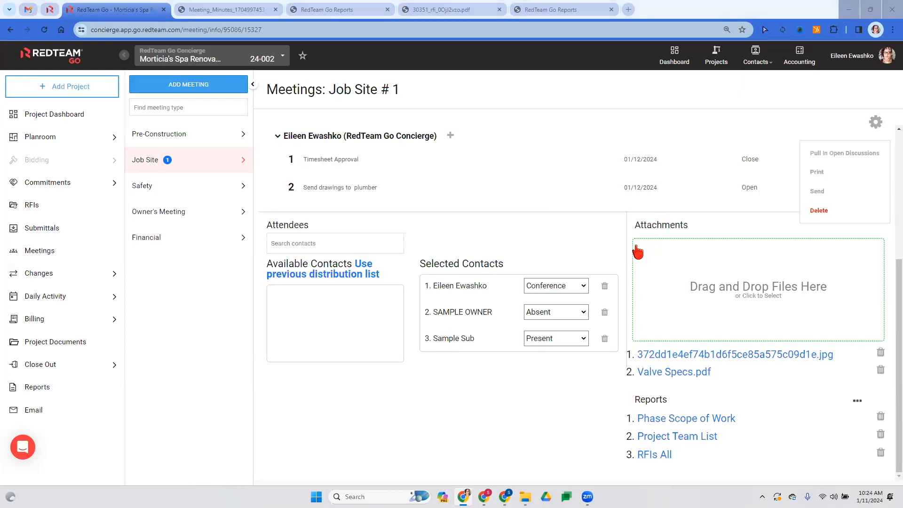
pyautogui.click(445, 446)
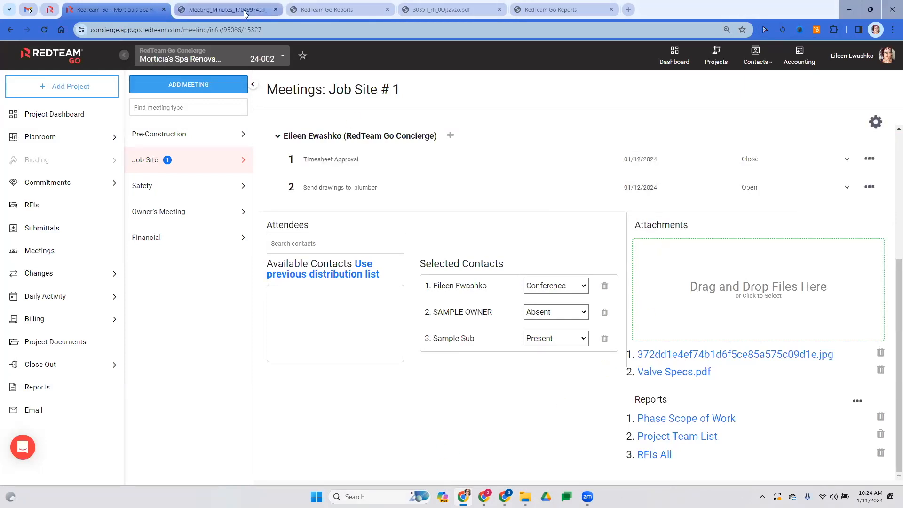
# Reopen the minutes PDF and examine its header, attendance, and the descriptions under the General Note topics
pyautogui.click(249, 6)
pyautogui.scroll(6, 611, 212)
pyautogui.scroll(10, 596, 256)
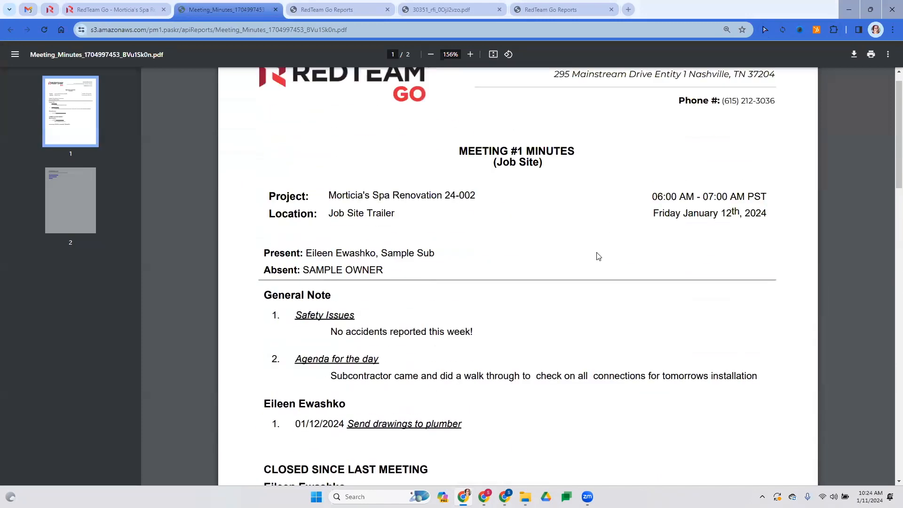
pyautogui.scroll(-3, 596, 255)
pyautogui.scroll(3, 393, 235)
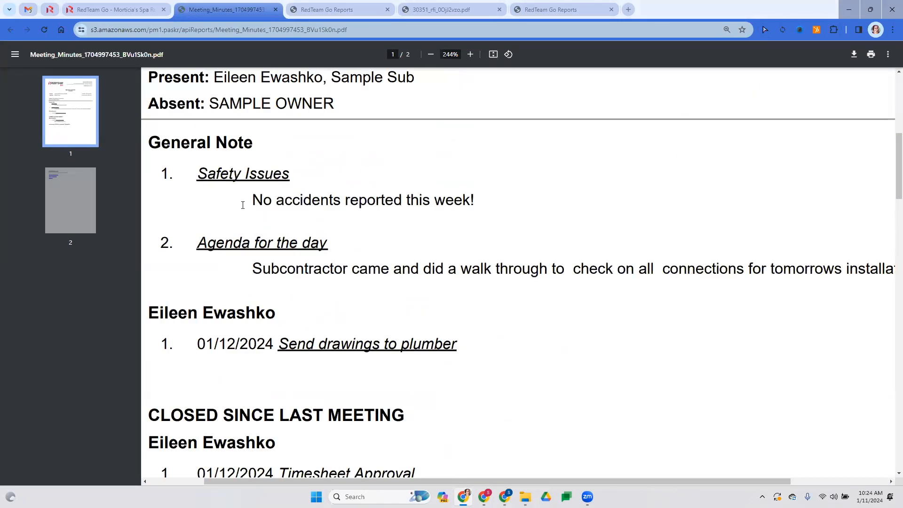
pyautogui.moveTo(478, 199); pyautogui.dragTo(382, 203)
pyautogui.click(259, 204)
pyautogui.moveTo(368, 204); pyautogui.dragTo(359, 203)
pyautogui.scroll(-3, 614, 245)
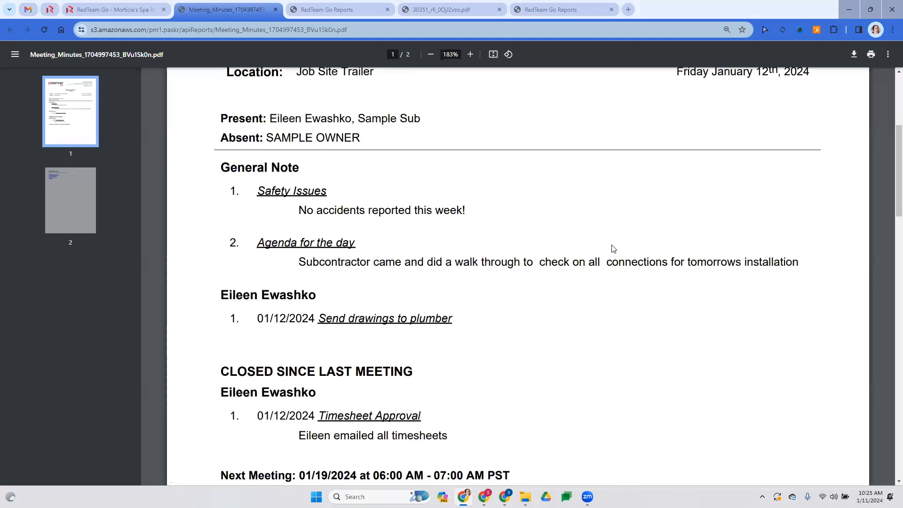
pyautogui.scroll(3, 613, 249)
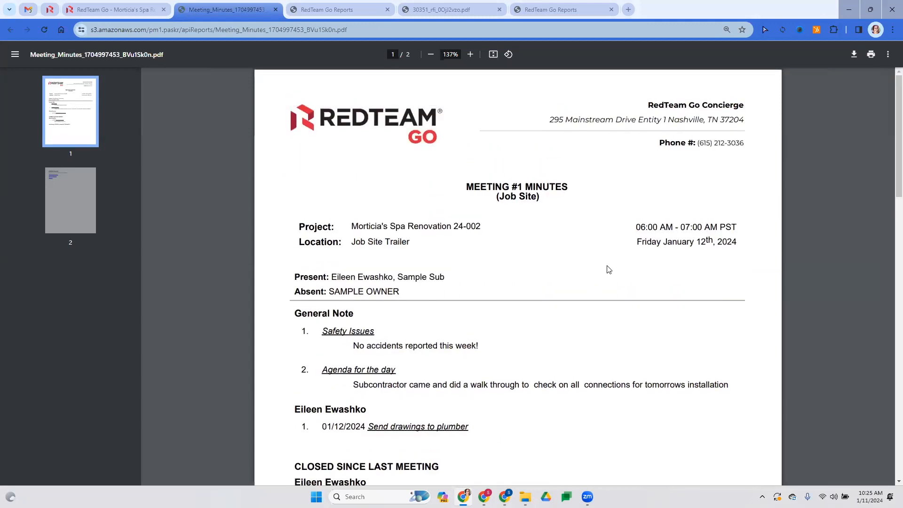
# Return to the Job Site meeting record and check the assignment and description of the Safety Issues topic, closing it without changes
pyautogui.click(113, 10)
pyautogui.scroll(5, 485, 294)
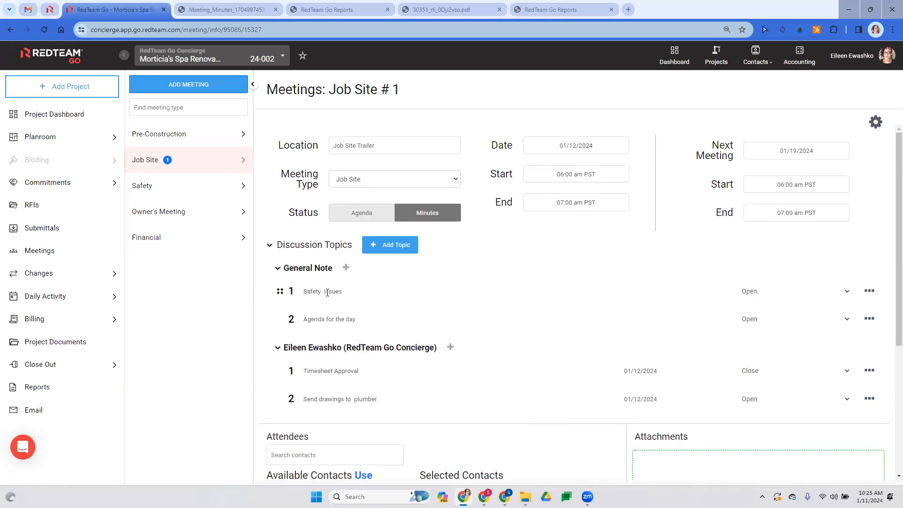
pyautogui.click(876, 292)
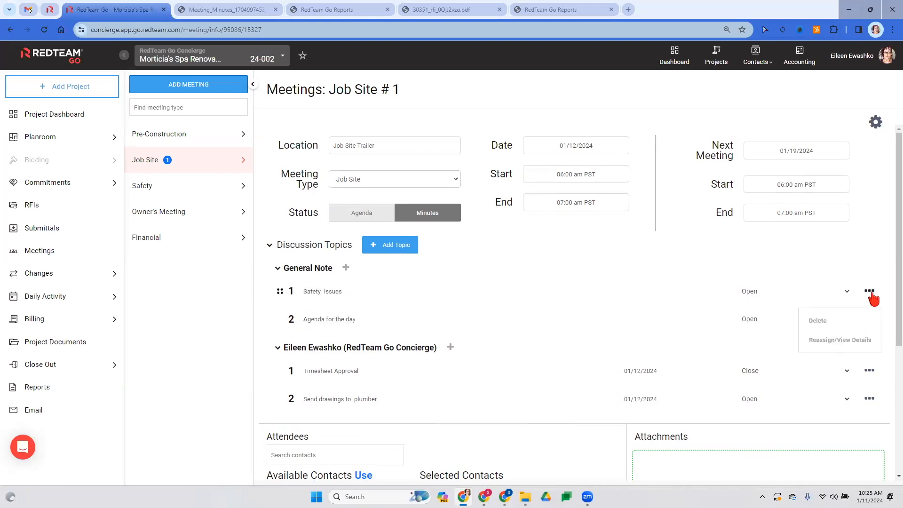
pyautogui.click(863, 342)
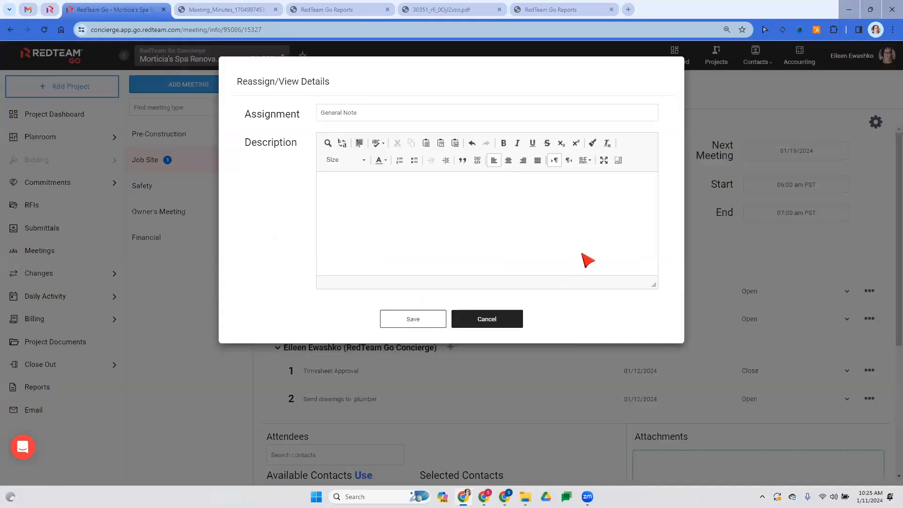
pyautogui.click(514, 321)
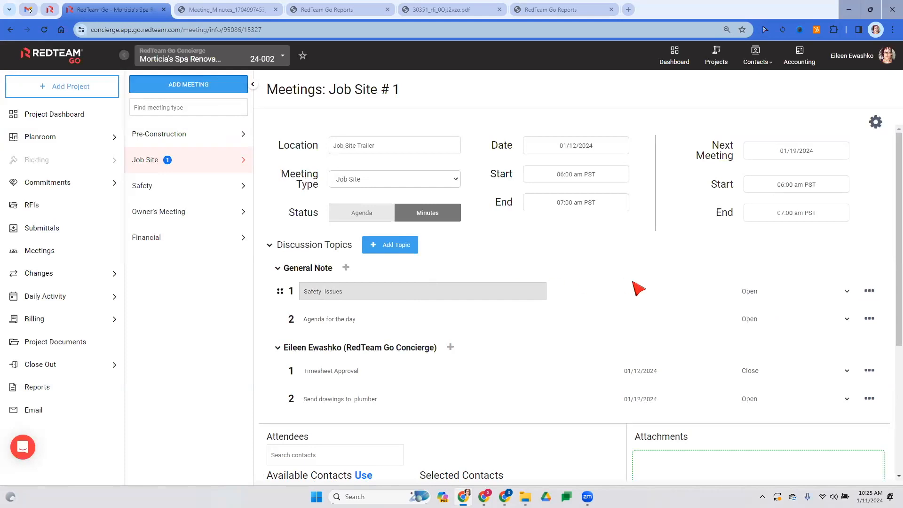
# Collapse the Discussion Topics to check the attendees, attachments and reports, and expand the topics again
pyautogui.click(662, 285)
pyautogui.click(661, 248)
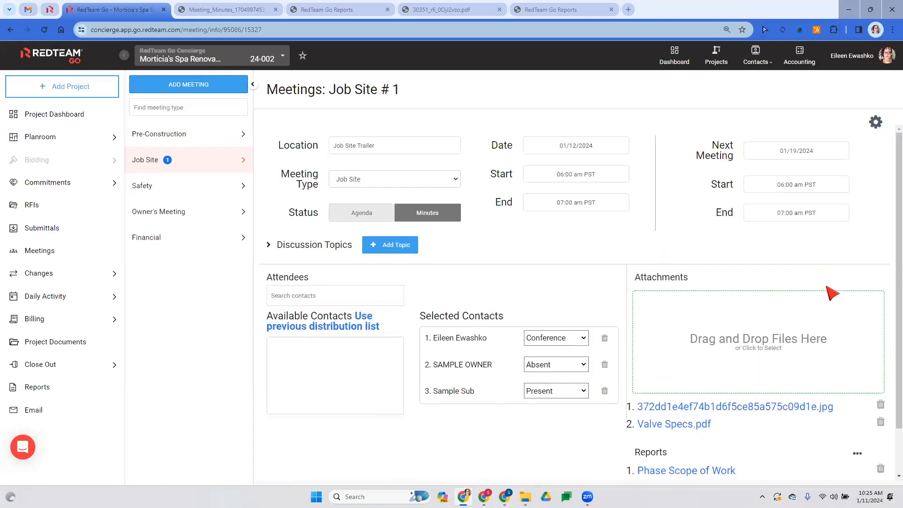
pyautogui.scroll(-1, 264, 209)
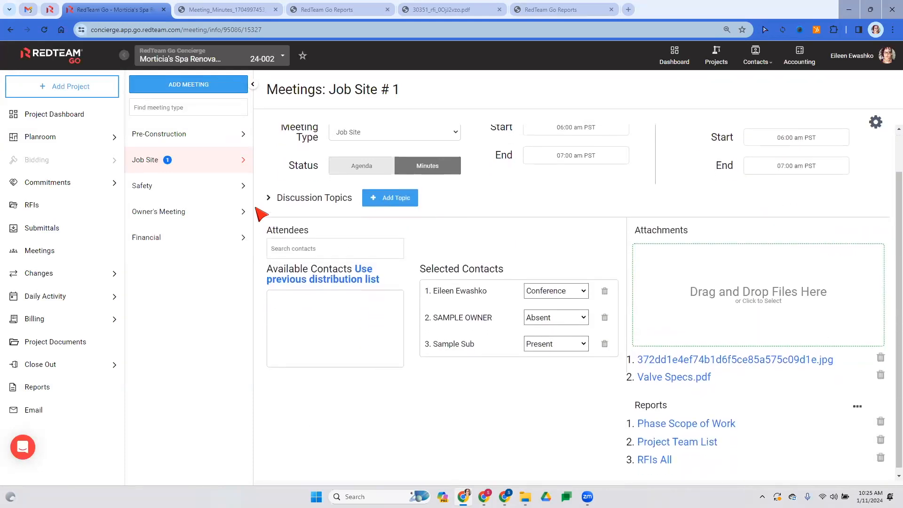
pyautogui.click(268, 198)
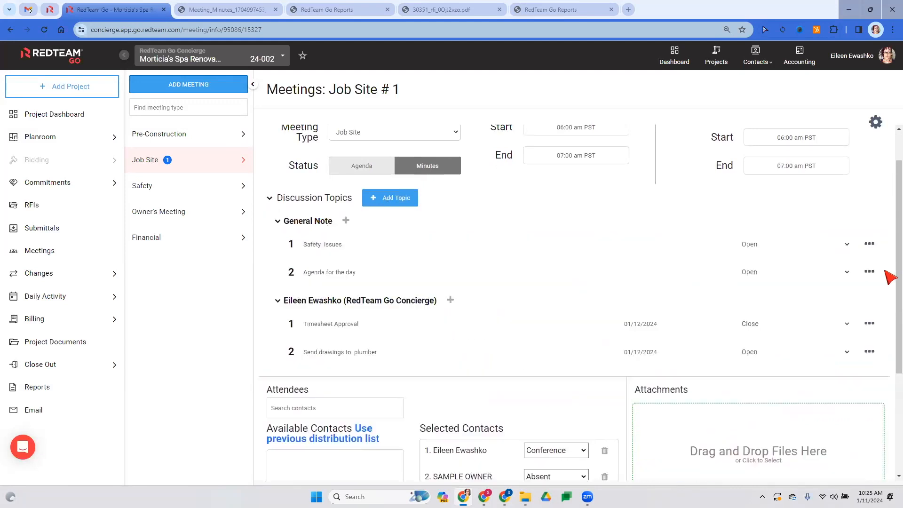
# Check the Safety Issues topic's details again and view its date calendar without picking a date
pyautogui.click(869, 244)
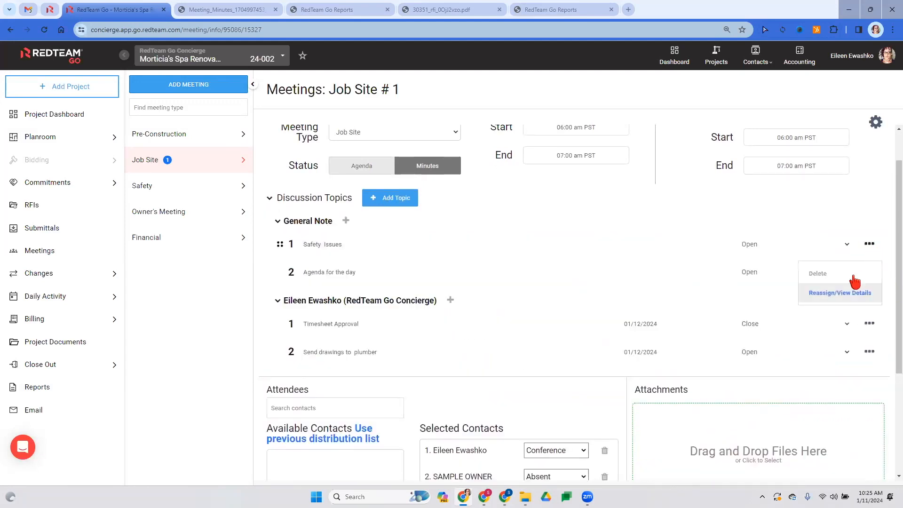
pyautogui.click(863, 299)
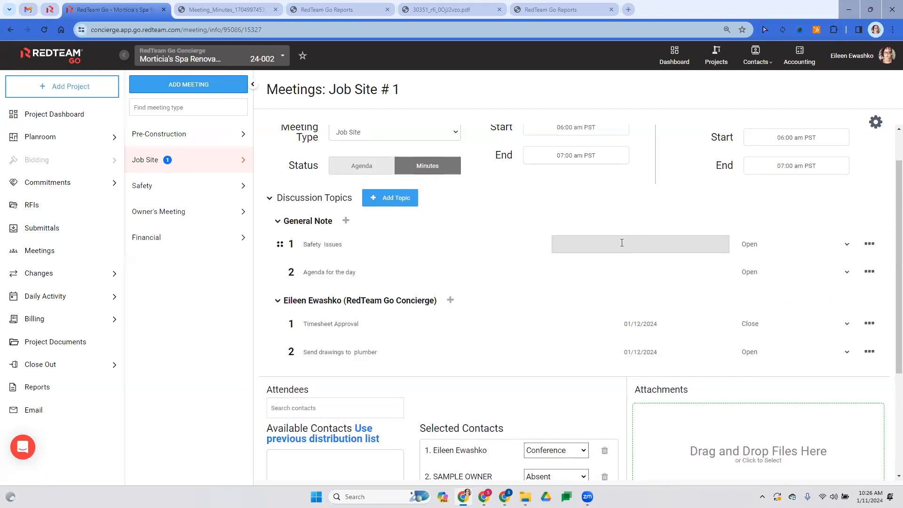
pyautogui.click(616, 245)
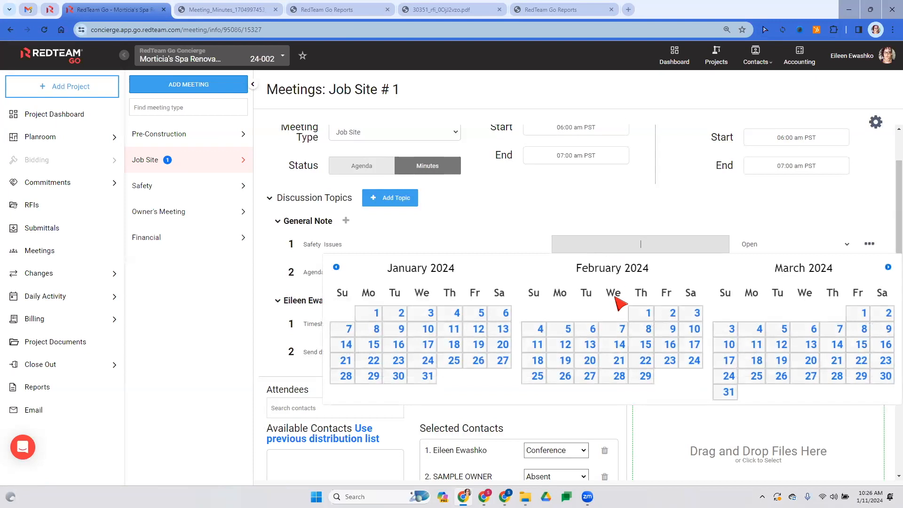
pyautogui.click(619, 220)
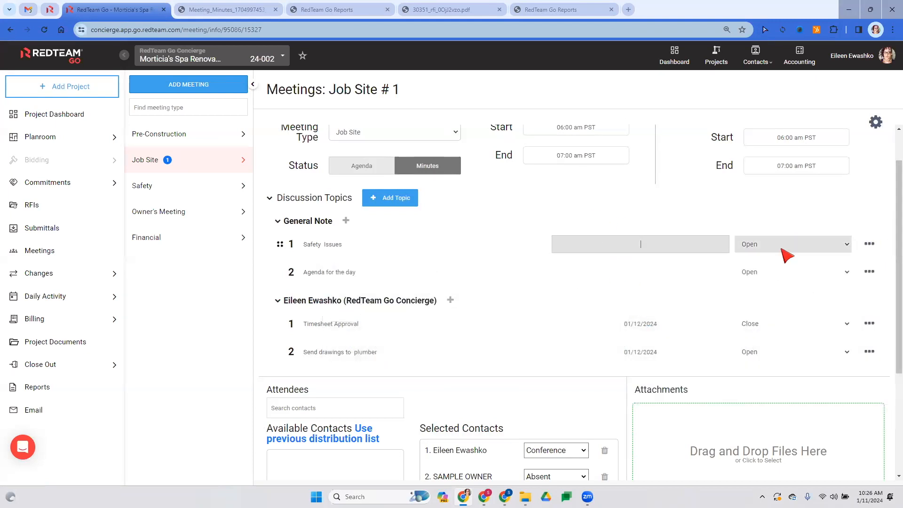
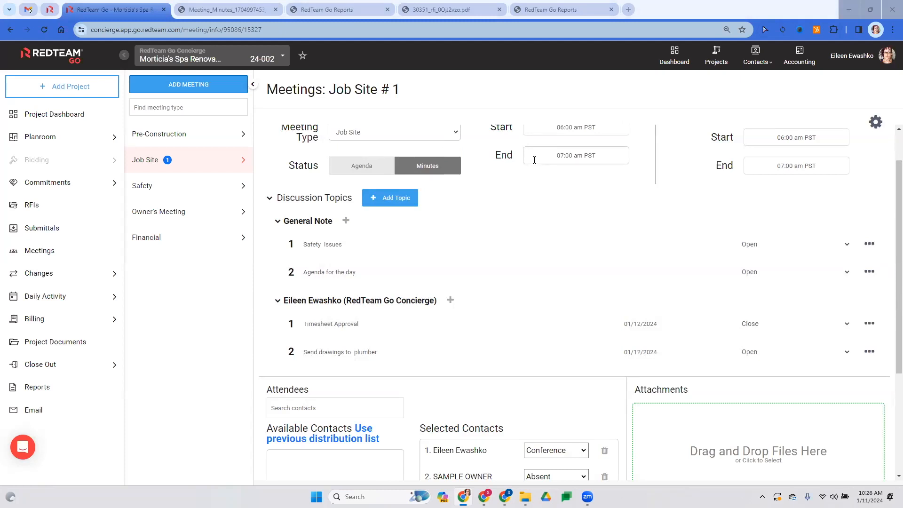
# Email the Job Site # 1 meeting minutes to the listed attendees with the minutes and report PDFs attached
pyautogui.scroll(1, 602, 193)
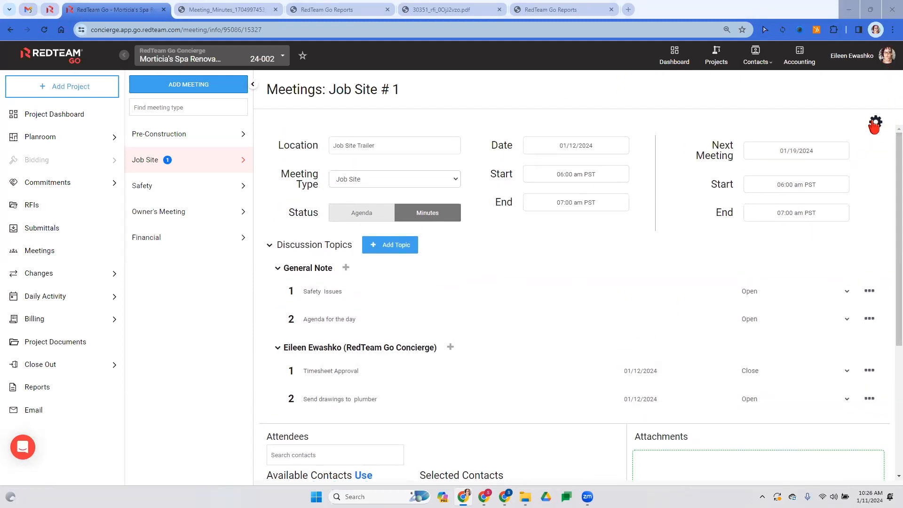
pyautogui.click(344, 212)
pyautogui.click(876, 123)
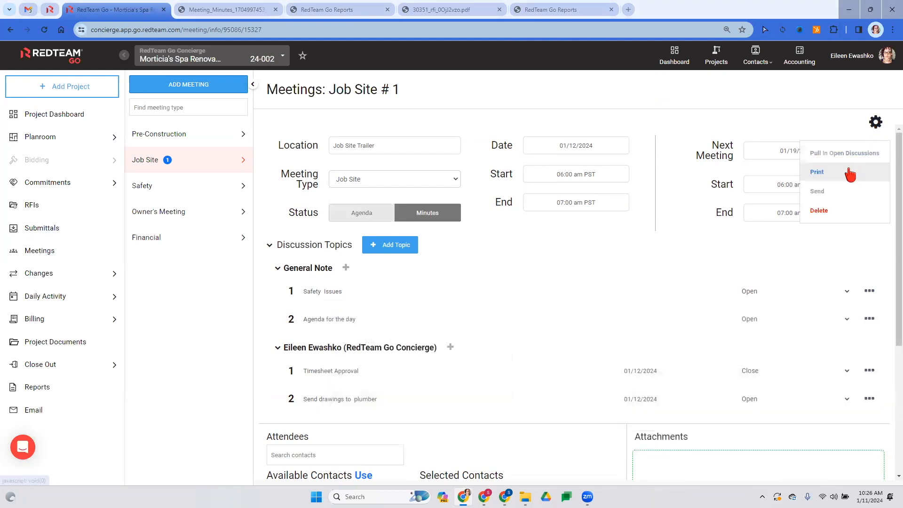
pyautogui.click(816, 191)
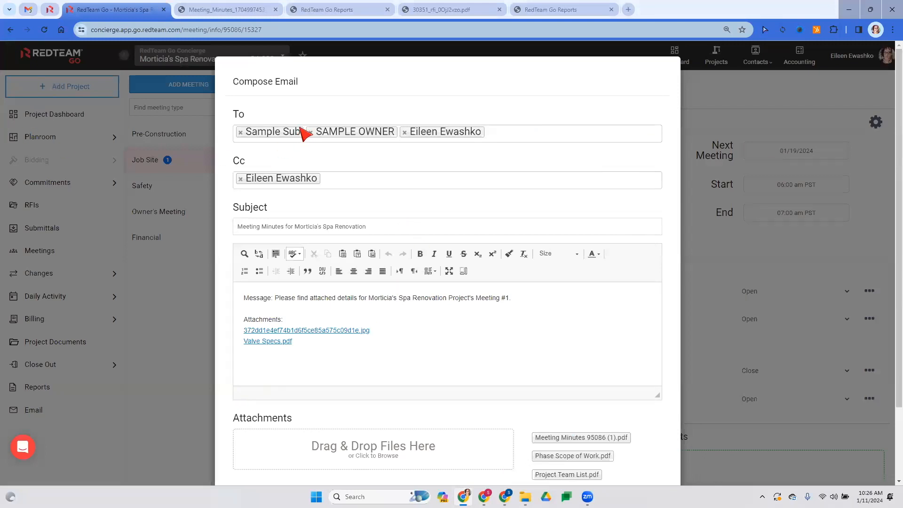
pyautogui.scroll(-2, 459, 305)
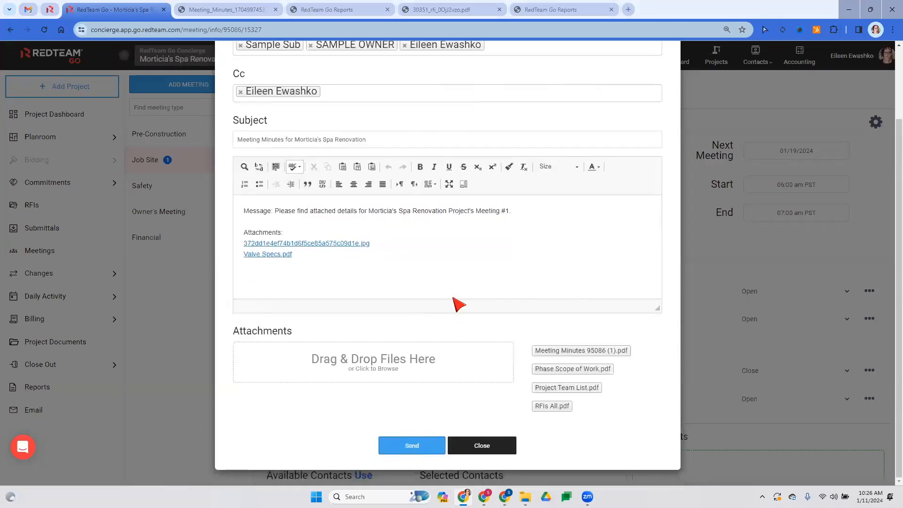
pyautogui.click(410, 446)
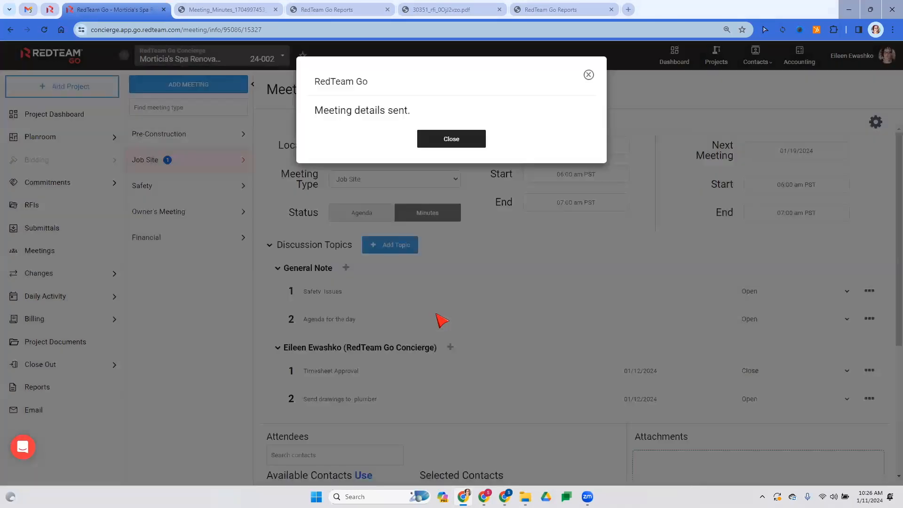
pyautogui.click(588, 75)
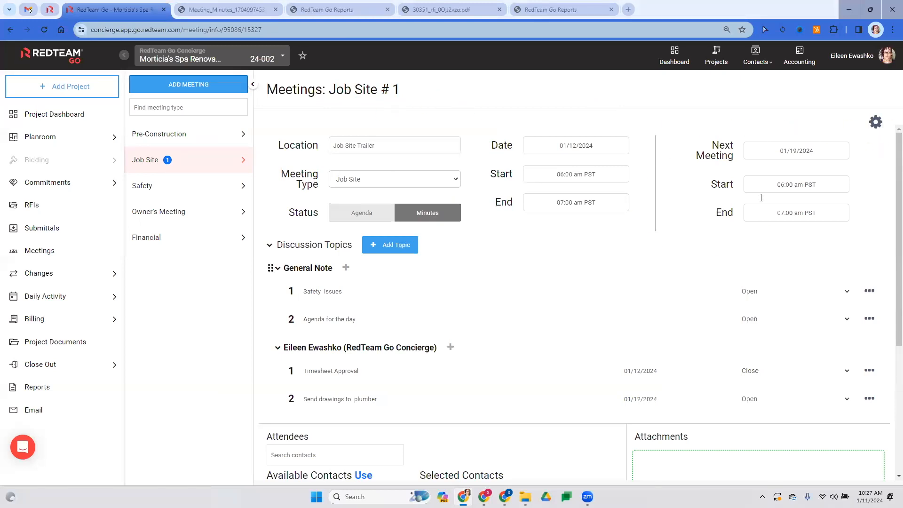
# Check the available actions for Job Site # 1 and open the list of Job Site meetings
pyautogui.click(875, 122)
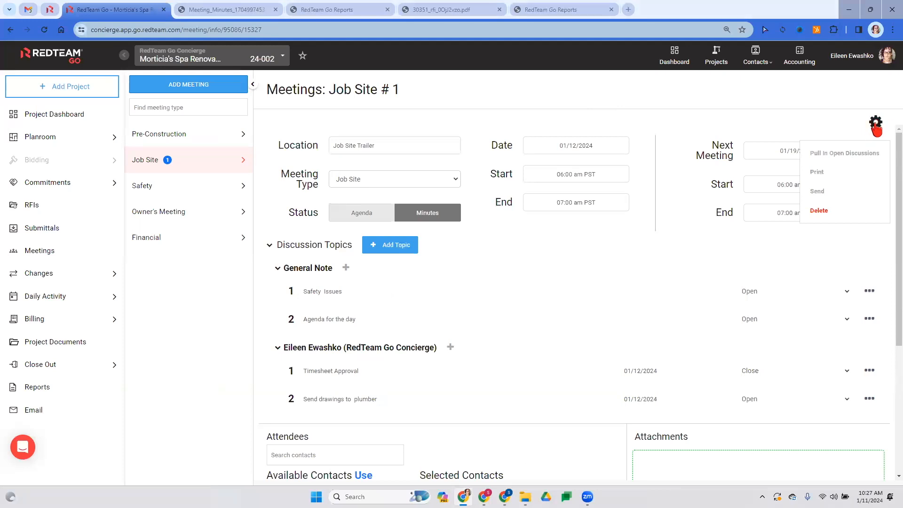
pyautogui.click(876, 131)
pyautogui.click(145, 159)
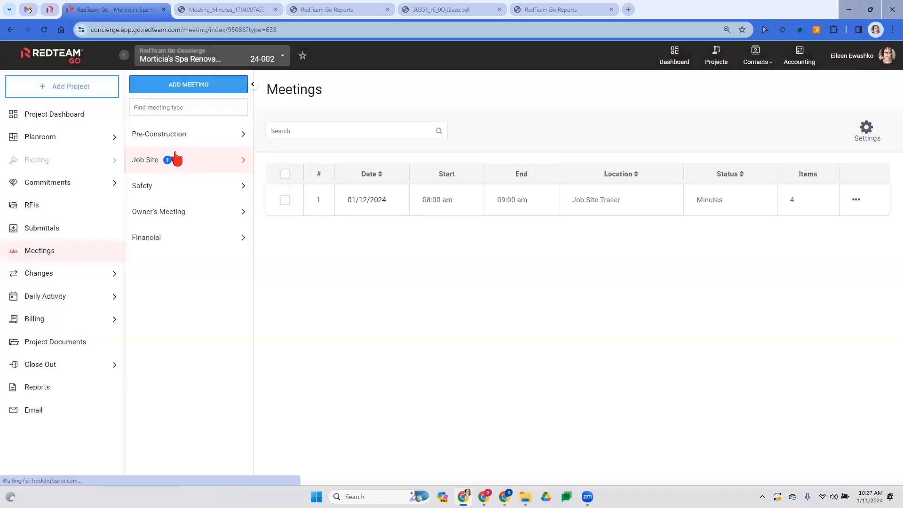
# Add a Job Site meeting on 01/19/2024 from 6:00 AM to 7:00 AM PST, located at "jobsite trailer"
pyautogui.click(201, 93)
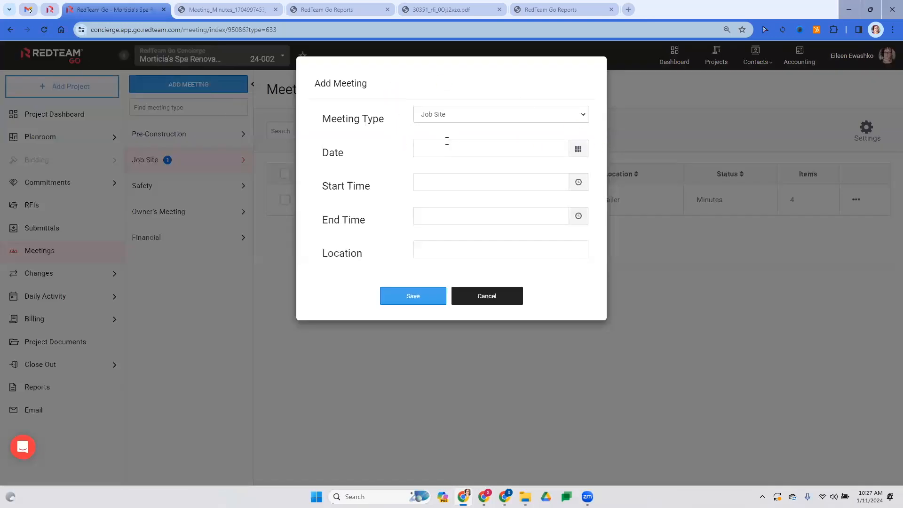
pyautogui.click(497, 140)
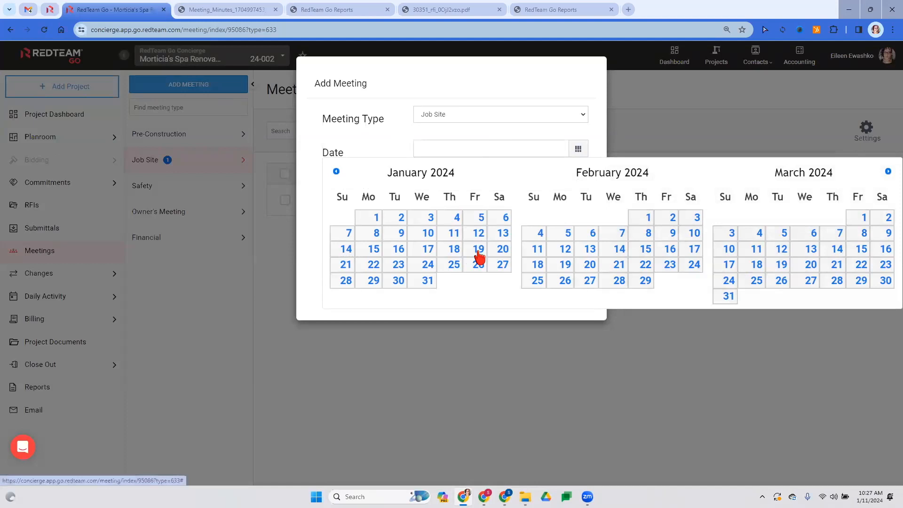
pyautogui.click(481, 248)
pyautogui.click(471, 258)
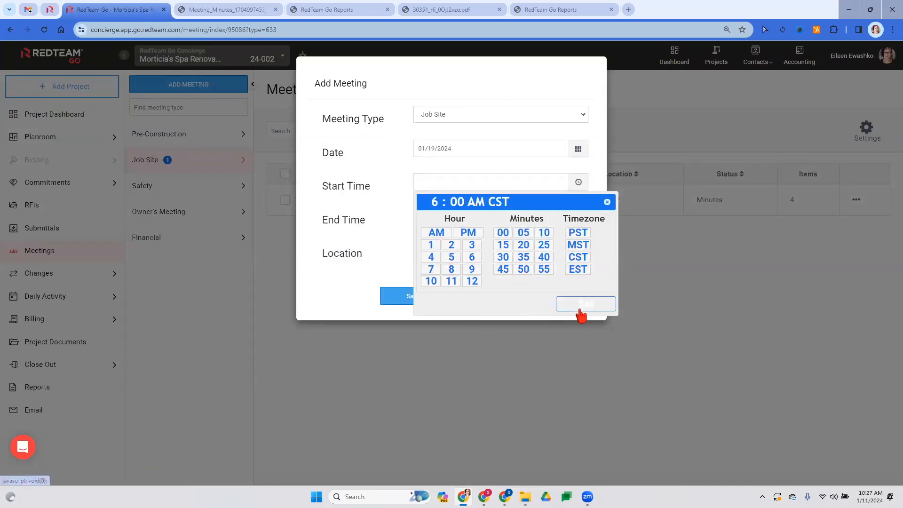
pyautogui.click(577, 232)
pyautogui.click(574, 304)
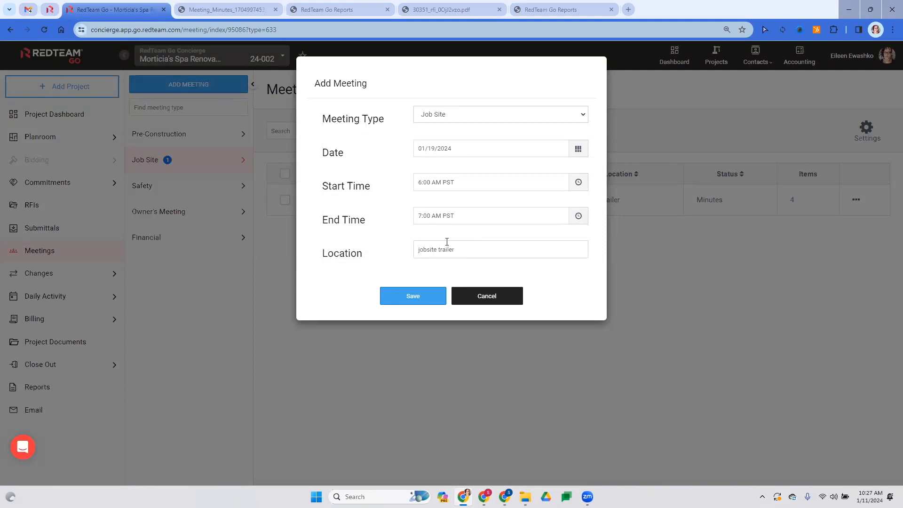
pyautogui.click(396, 294)
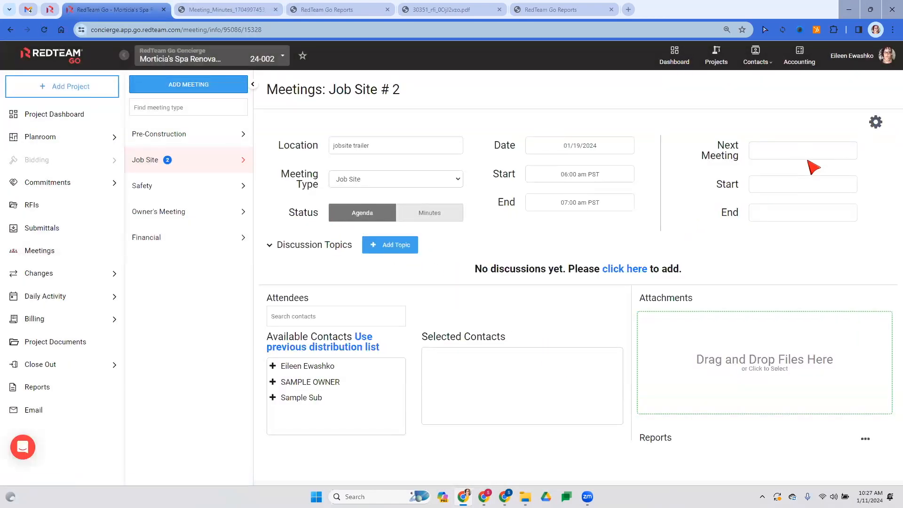
# Pull the open discussions into the Job Site # 2 meeting and review the carried-over topics
pyautogui.click(875, 123)
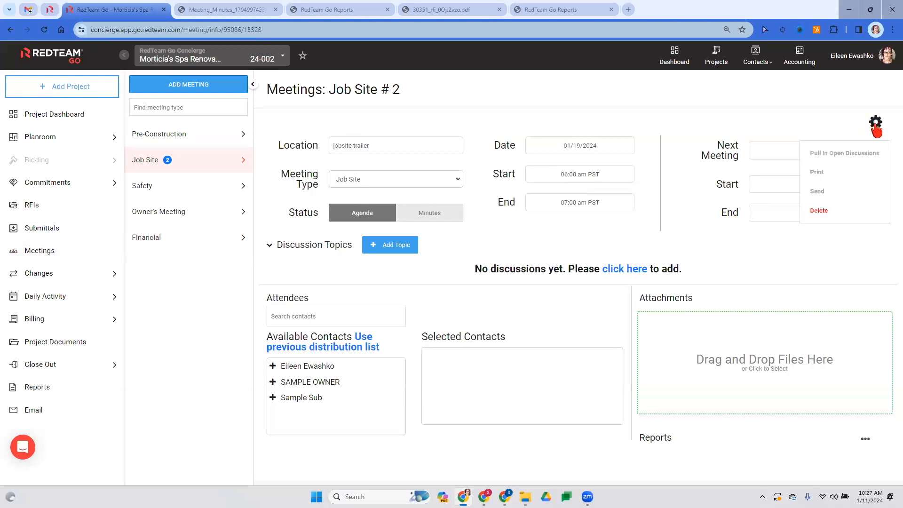
pyautogui.click(844, 153)
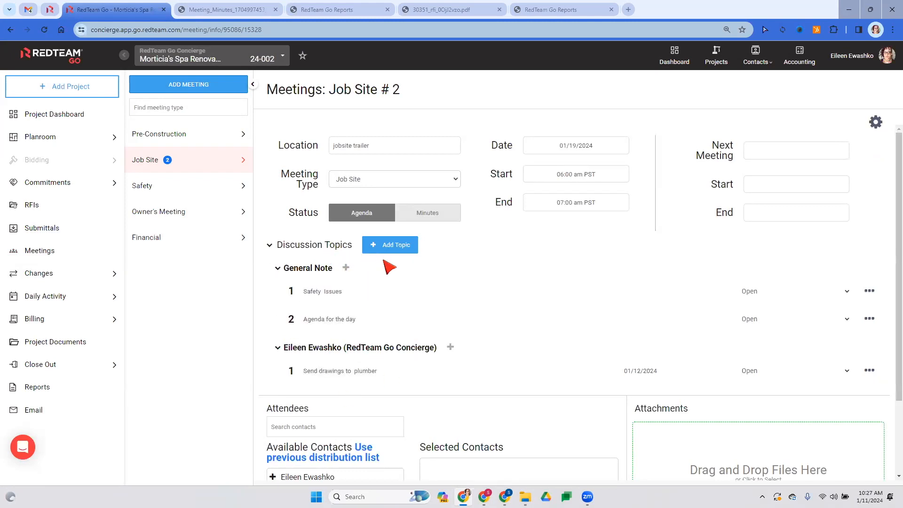
pyautogui.scroll(-2, 425, 236)
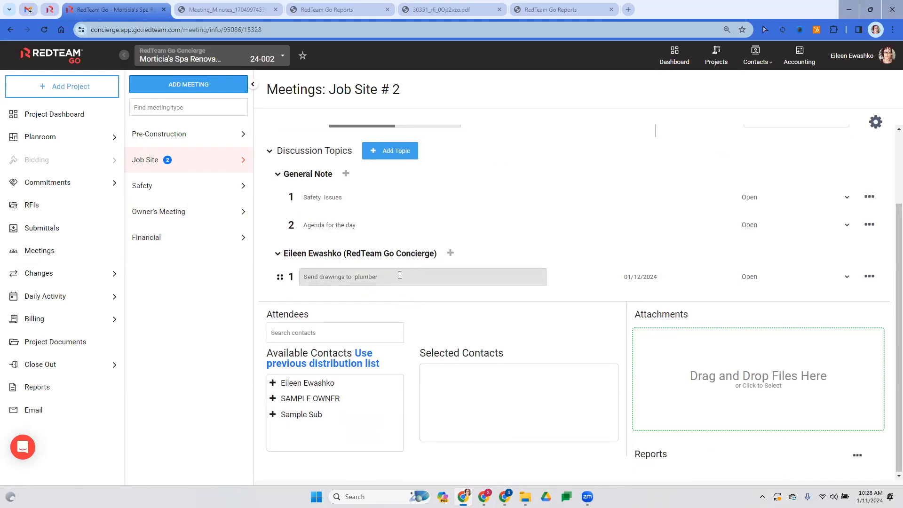
pyautogui.scroll(2, 519, 271)
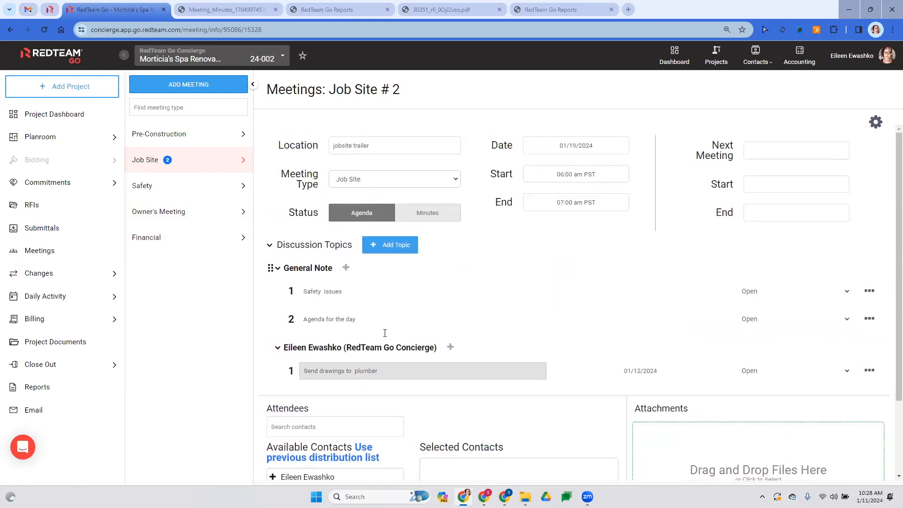
pyautogui.click(875, 122)
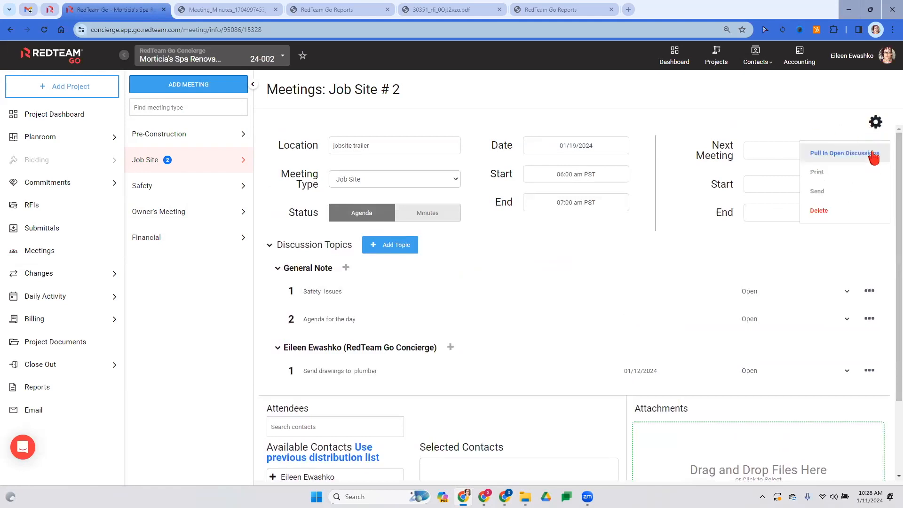
pyautogui.click(877, 125)
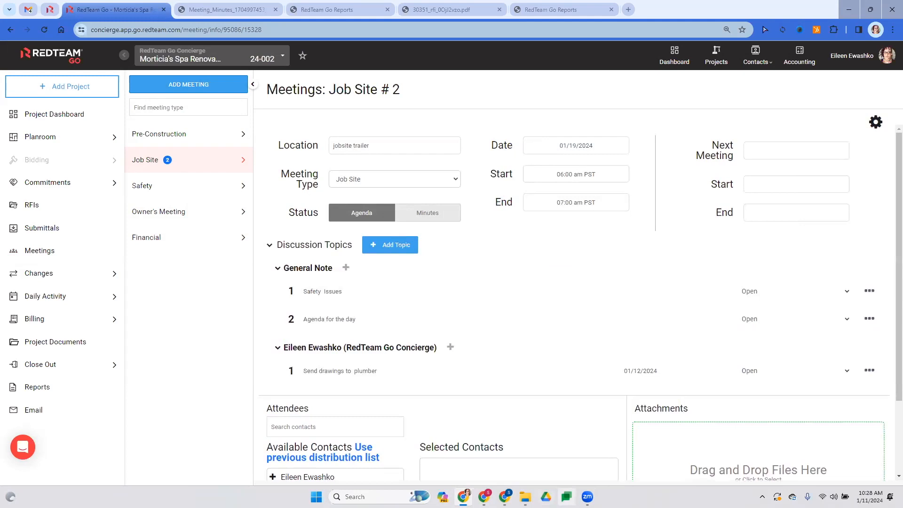
# Switch to the recipient's Gmail inbox, open the Meeting Minutes for Morticia's Spa Renovation email, and examine its message and attachments
pyautogui.click(504, 497)
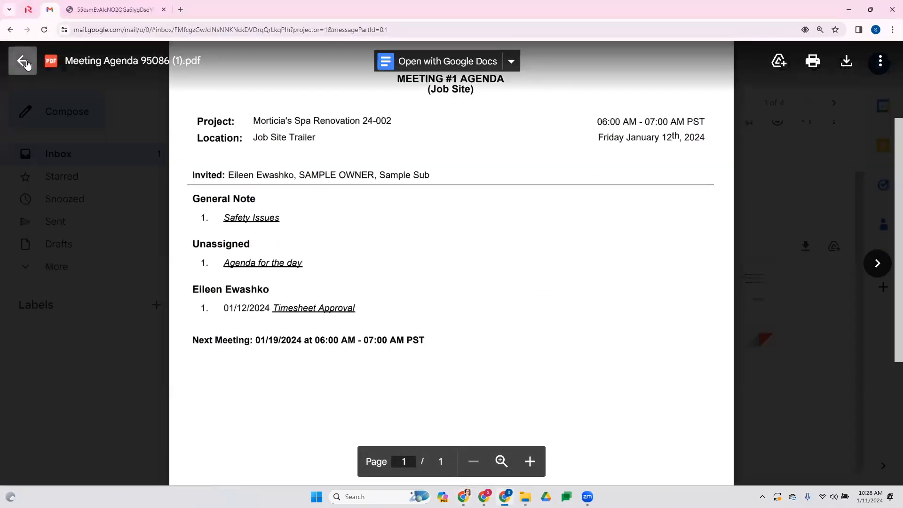
pyautogui.click(21, 61)
pyautogui.click(78, 156)
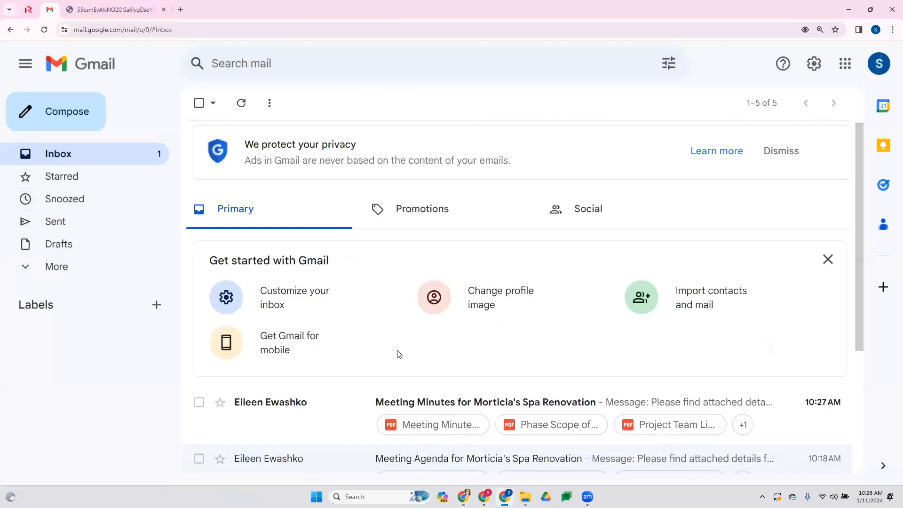
pyautogui.scroll(-2, 379, 351)
pyautogui.click(302, 319)
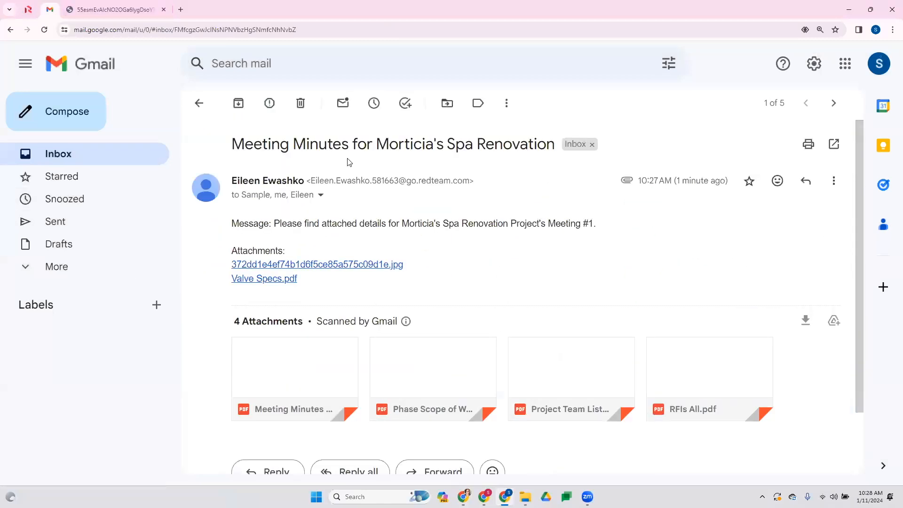
pyautogui.scroll(-2, 304, 176)
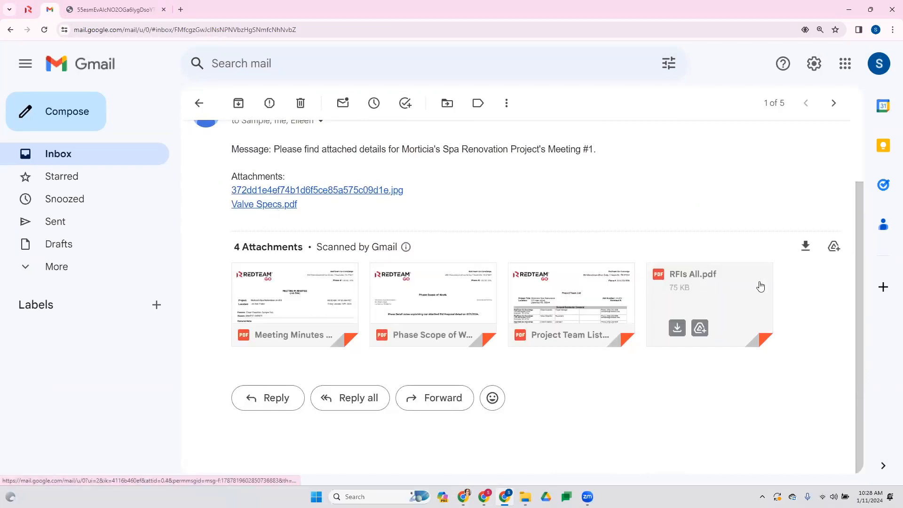
# Open the Meeting Minutes PDF attachment, read through its contents, and return to the email
pyautogui.click(298, 291)
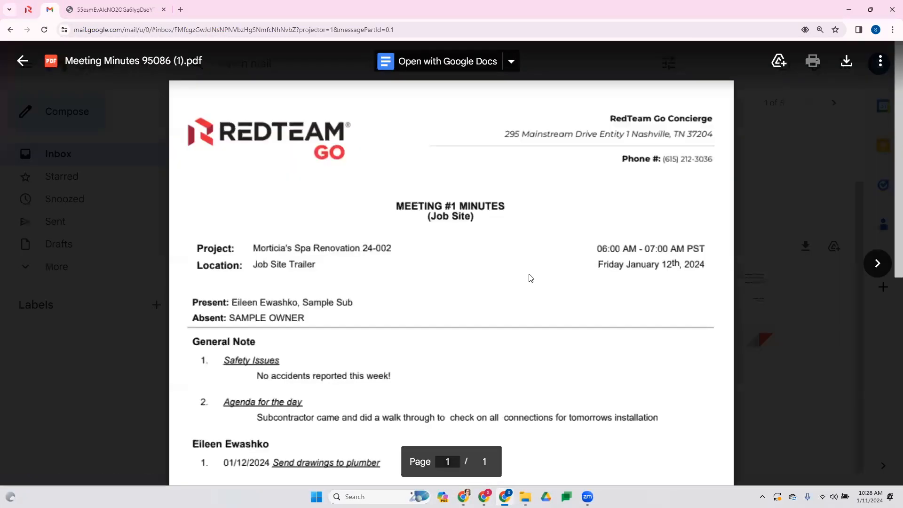
pyautogui.scroll(-3, 576, 280)
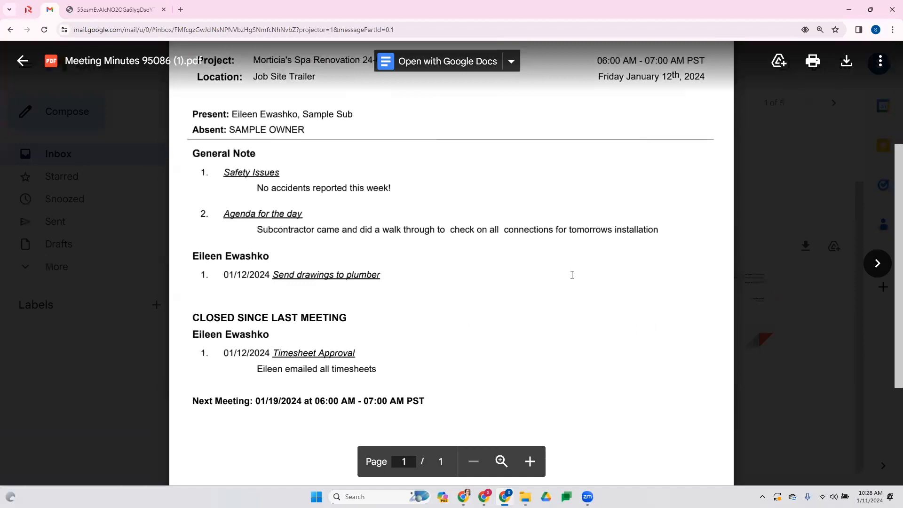
pyautogui.scroll(-3, 572, 281)
pyautogui.scroll(7, 570, 285)
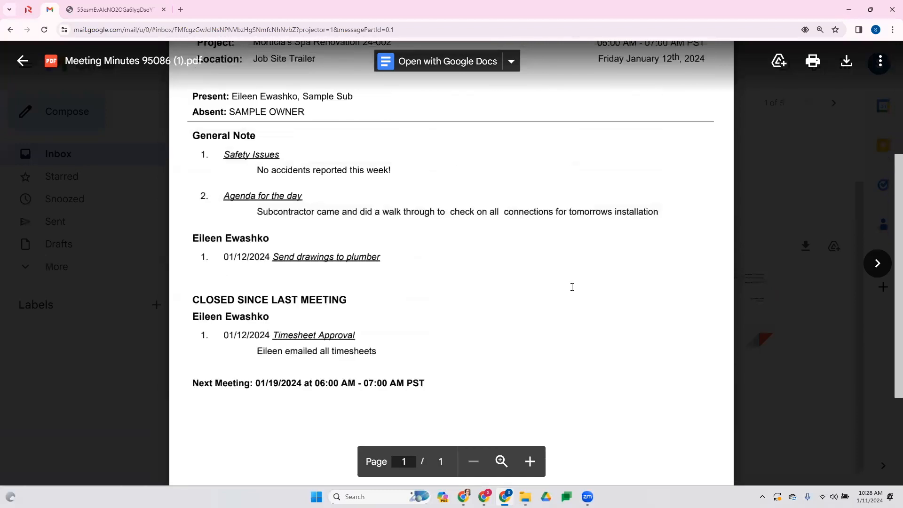
pyautogui.click(810, 312)
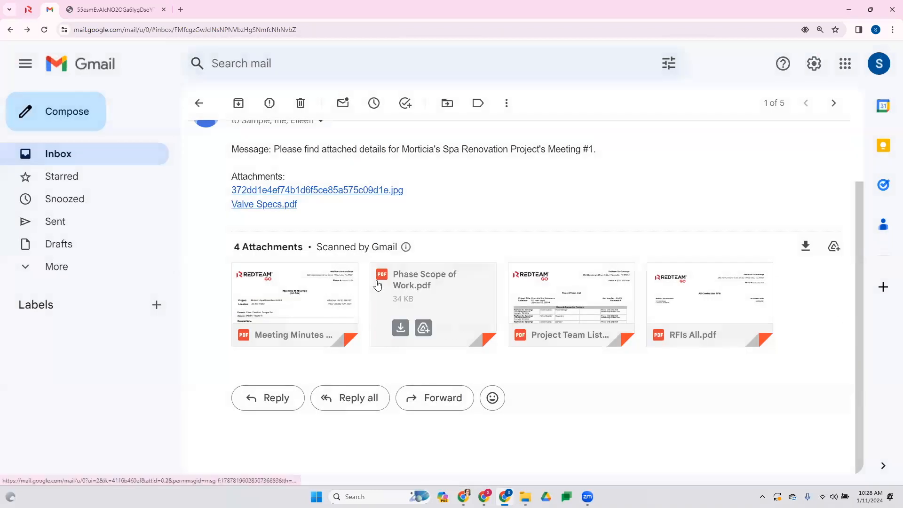
pyautogui.scroll(2, 376, 282)
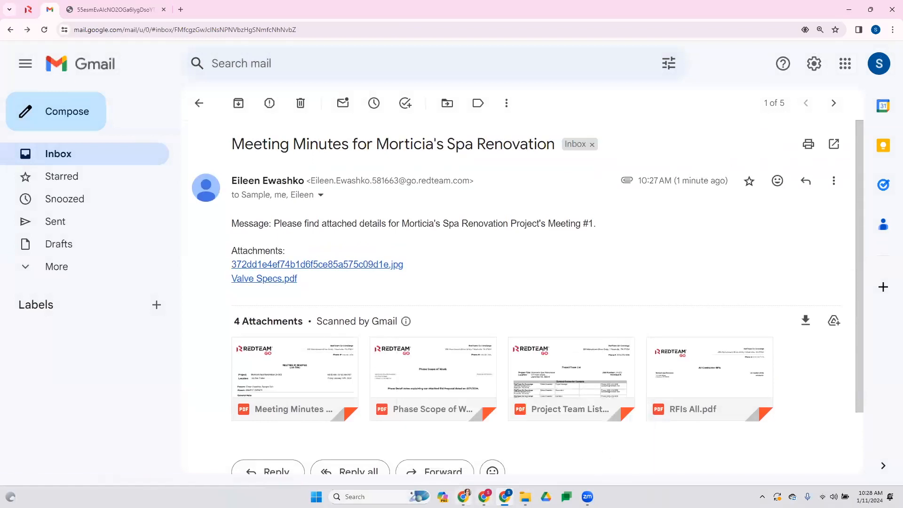
# Switch back to RedTeam Go and open the submittals of Morticia's Spa Renovation
pyautogui.click(463, 451)
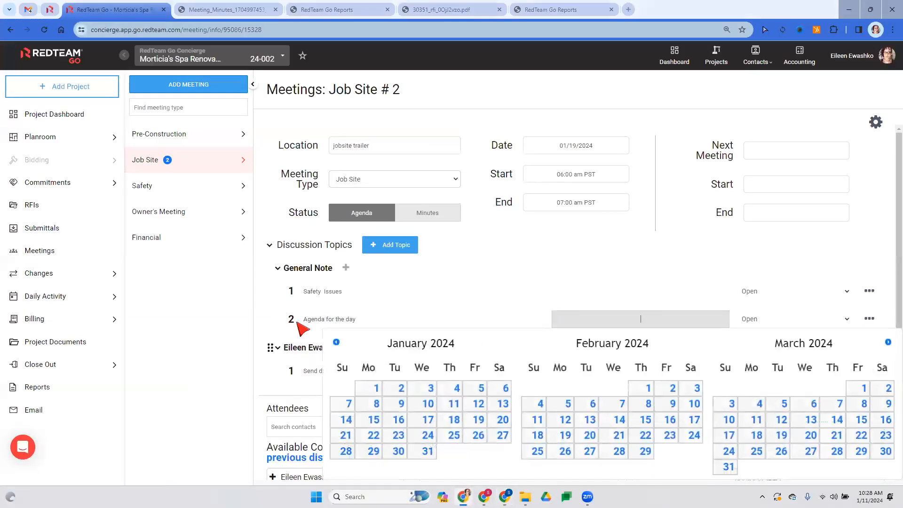
pyautogui.click(162, 318)
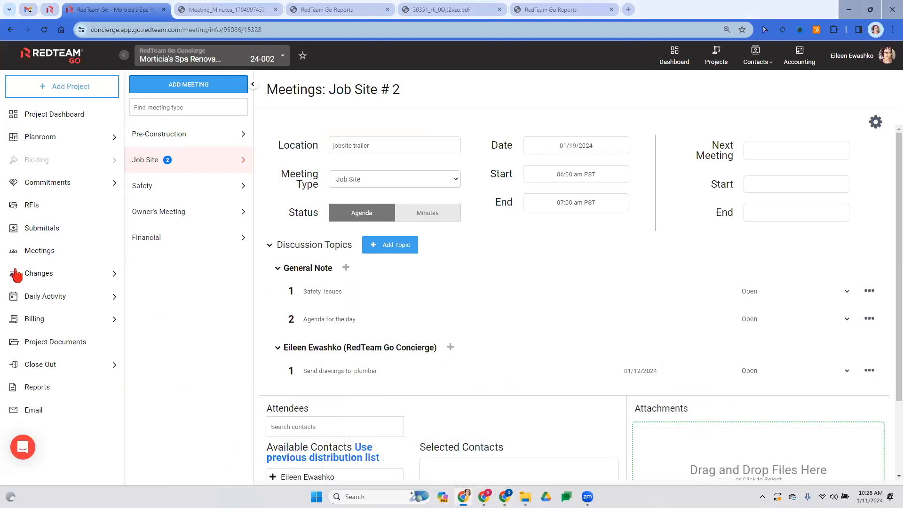
pyautogui.click(32, 232)
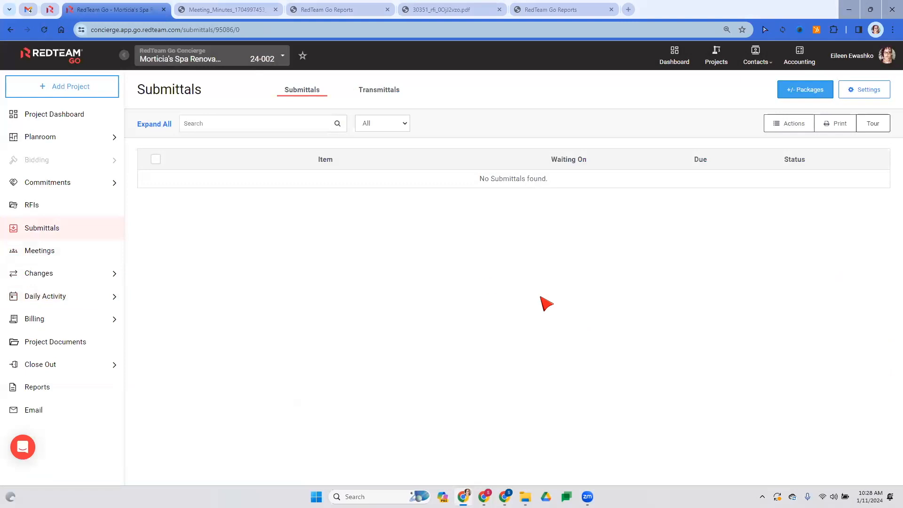
# Manage the submittal packages and add 10-001 Specialties from the packages available in the job
pyautogui.click(798, 93)
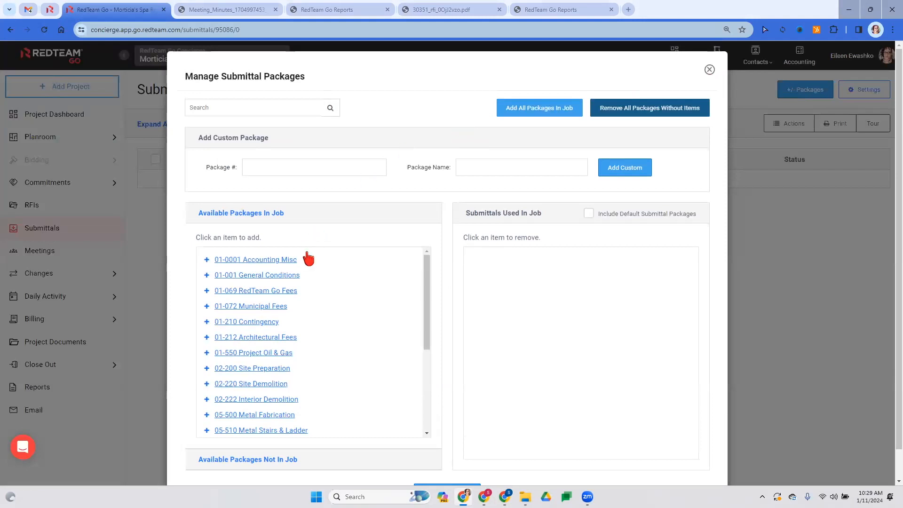
pyautogui.scroll(-1, 289, 270)
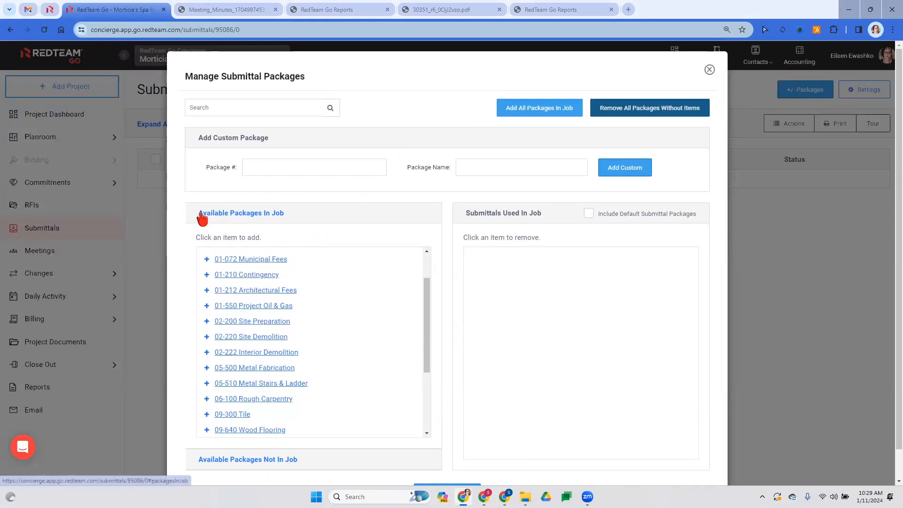
pyautogui.scroll(-3, 327, 298)
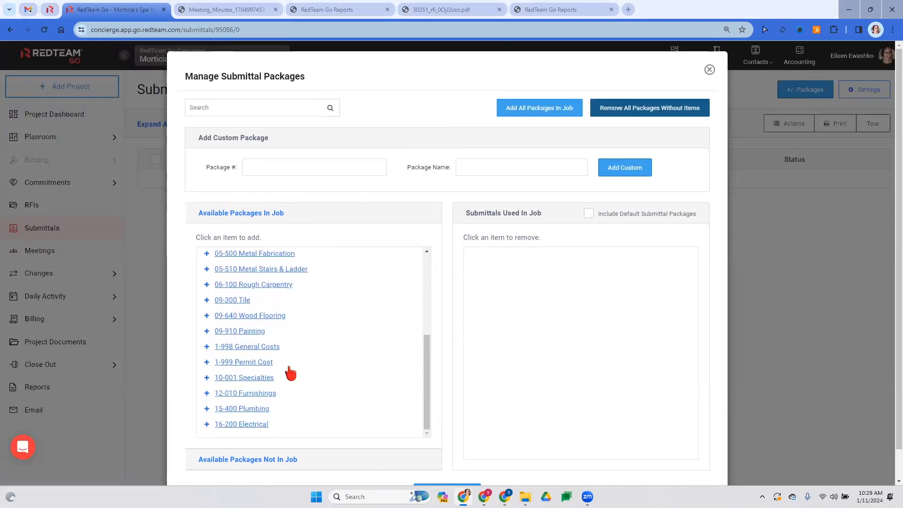
pyautogui.scroll(4, 291, 373)
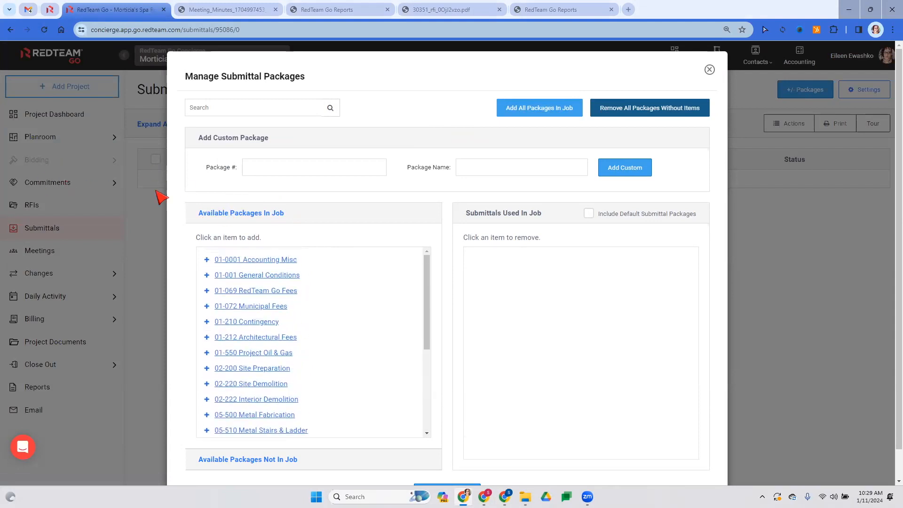
pyautogui.scroll(-2, 400, 428)
pyautogui.scroll(-1, 319, 351)
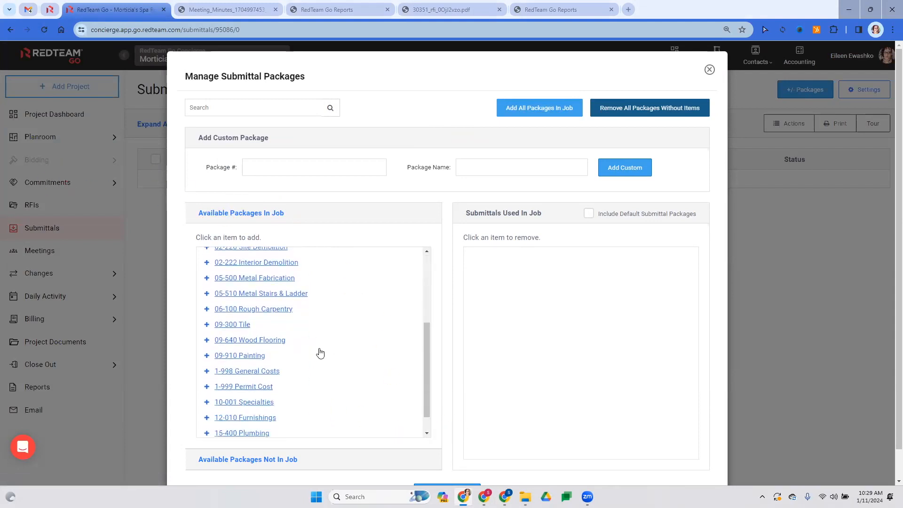
pyautogui.scroll(-2, 321, 362)
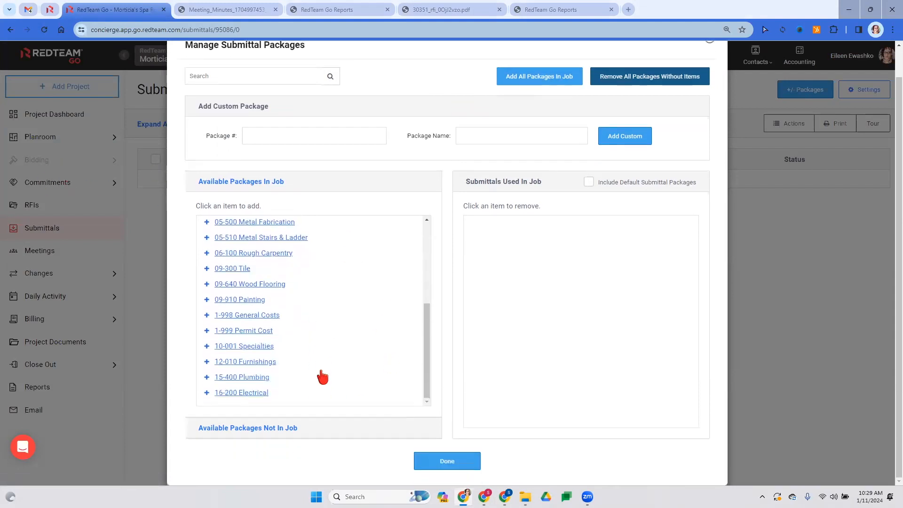
pyautogui.click(248, 350)
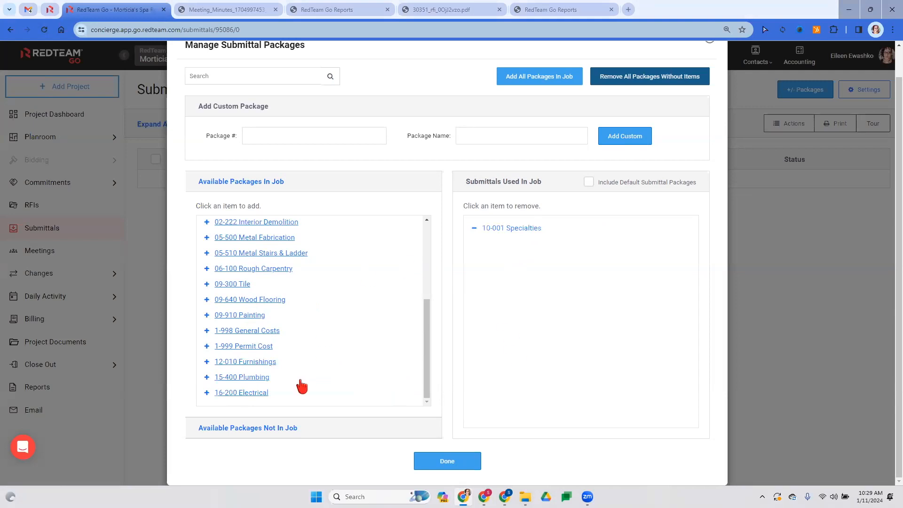
pyautogui.scroll(4, 302, 386)
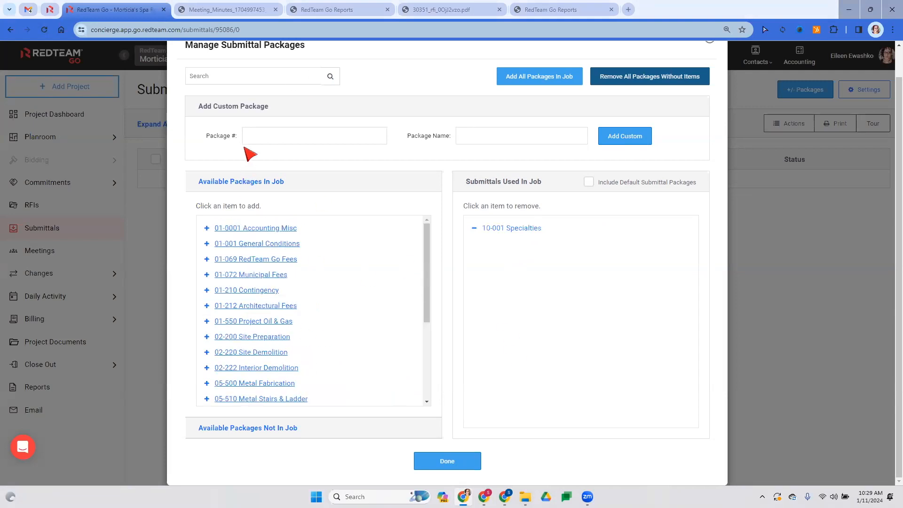
pyautogui.click(278, 140)
pyautogui.scroll(1, 516, 137)
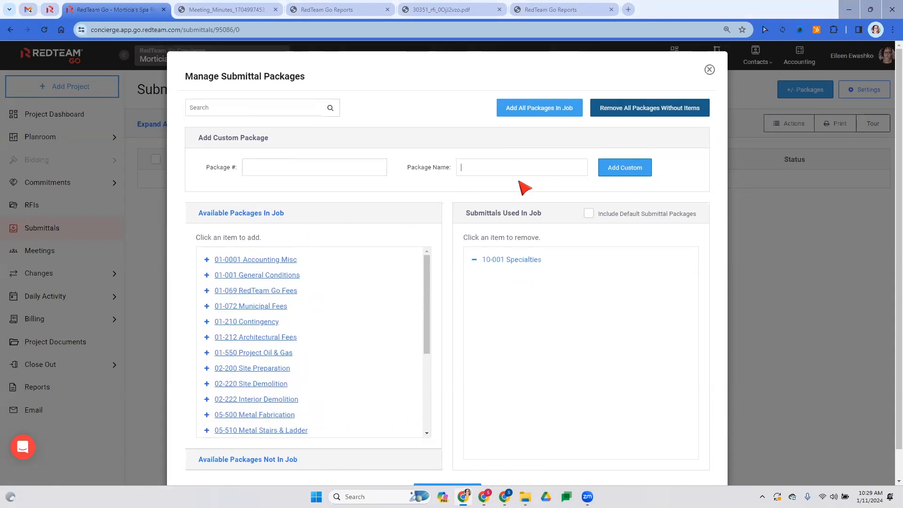
pyautogui.scroll(-1, 554, 202)
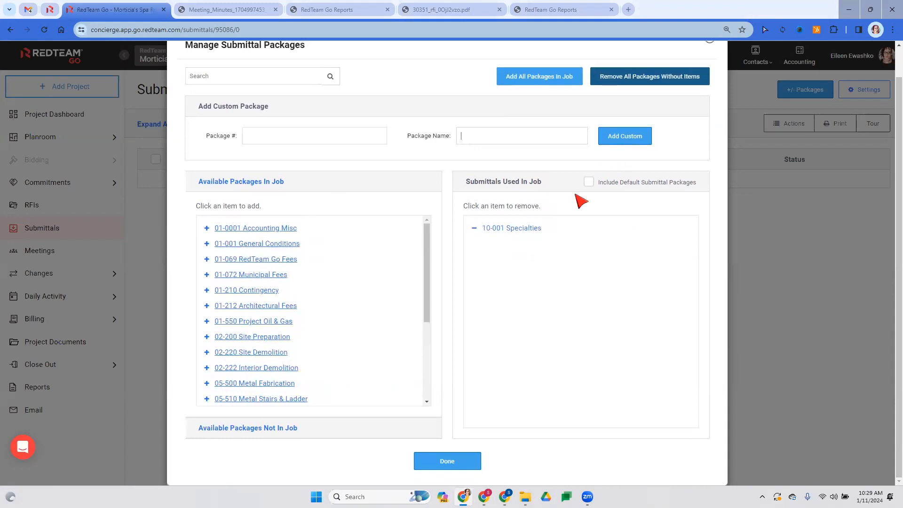
pyautogui.click(588, 183)
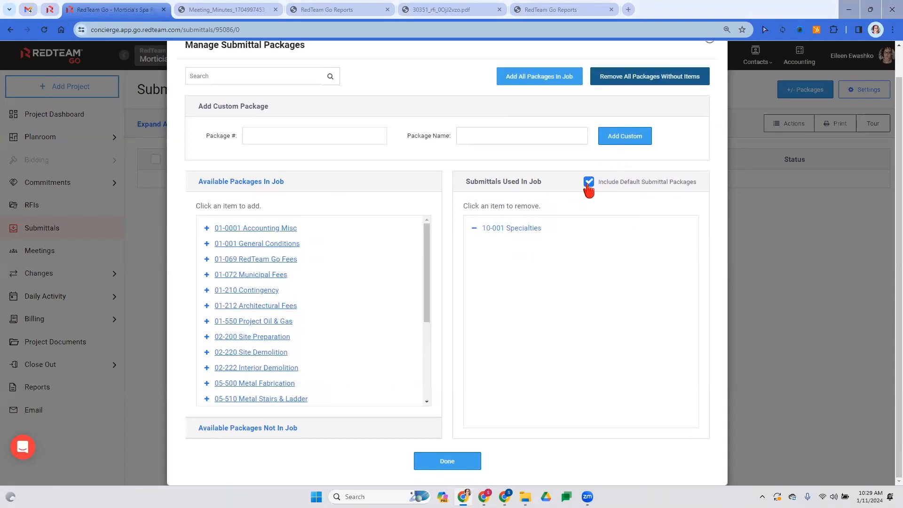
pyautogui.click(588, 184)
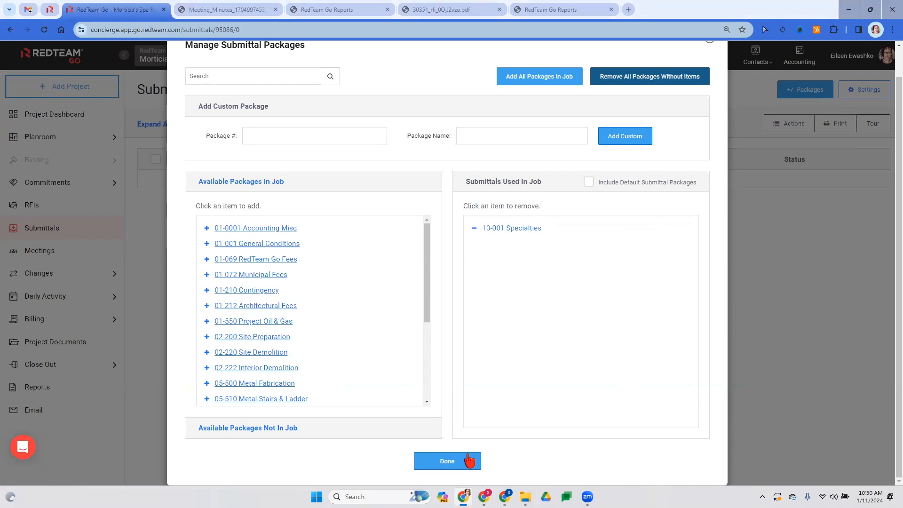
# Finish managing the submittal packages and return to the project's submittals list
pyautogui.scroll(1, 508, 379)
pyautogui.scroll(-1, 470, 423)
pyautogui.click(442, 466)
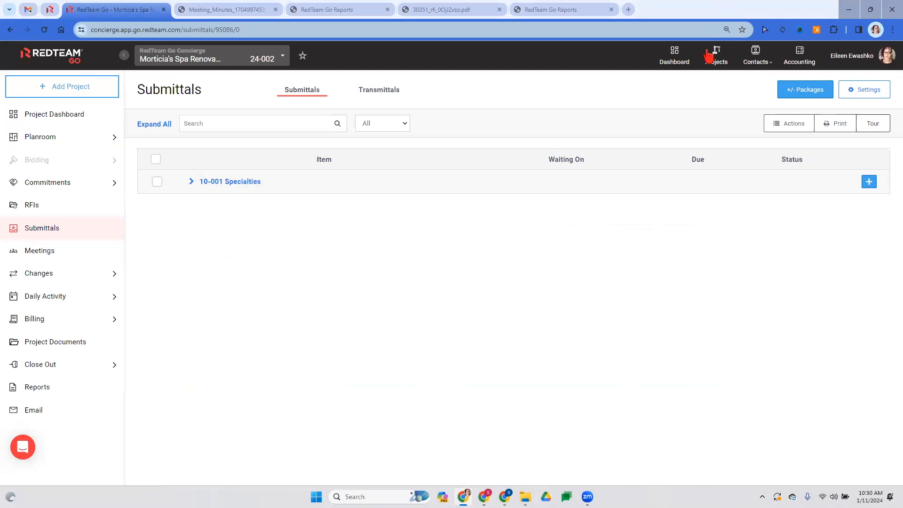
# Go to Manage Cost Codes in Administration and expand division 10 Specialities under the 16 Division Codes
pyautogui.click(847, 60)
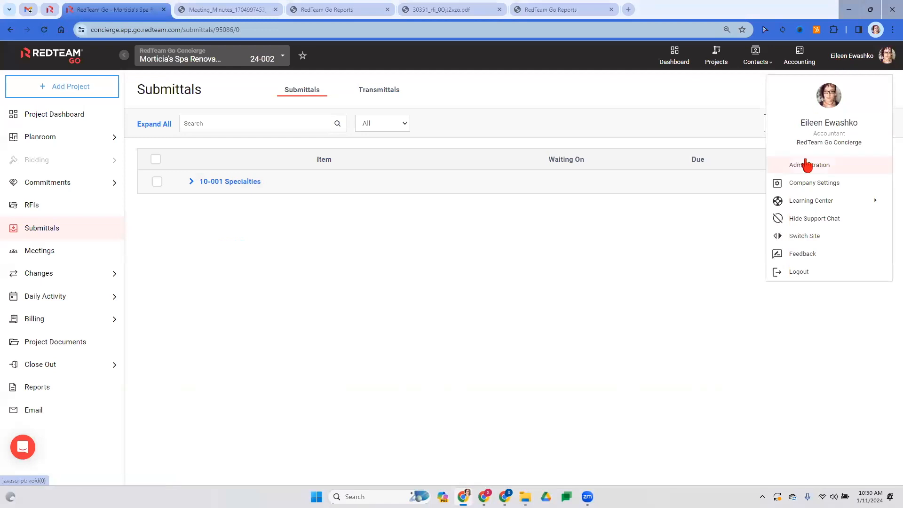
pyautogui.click(810, 168)
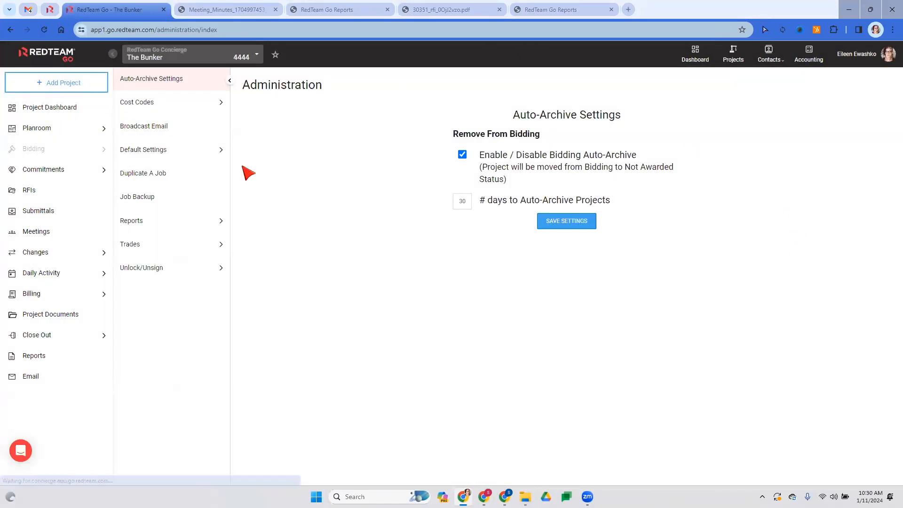
pyautogui.click(149, 111)
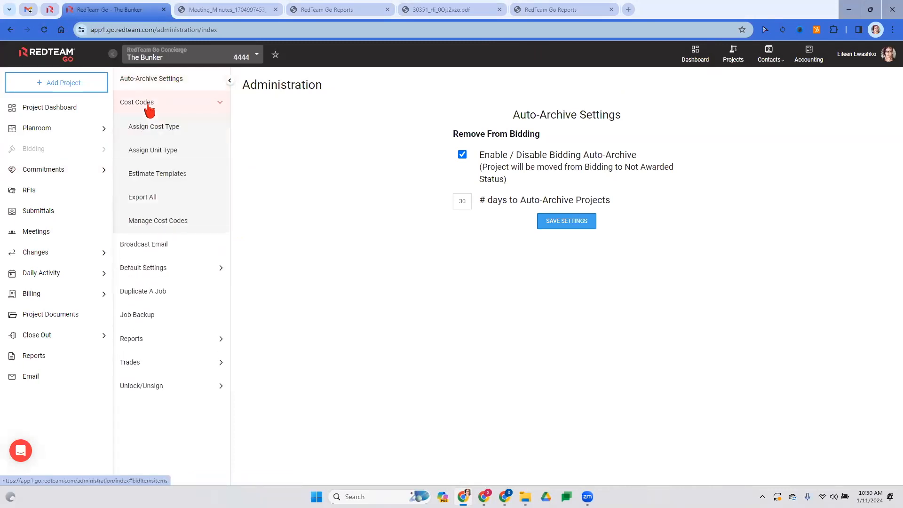
pyautogui.click(160, 222)
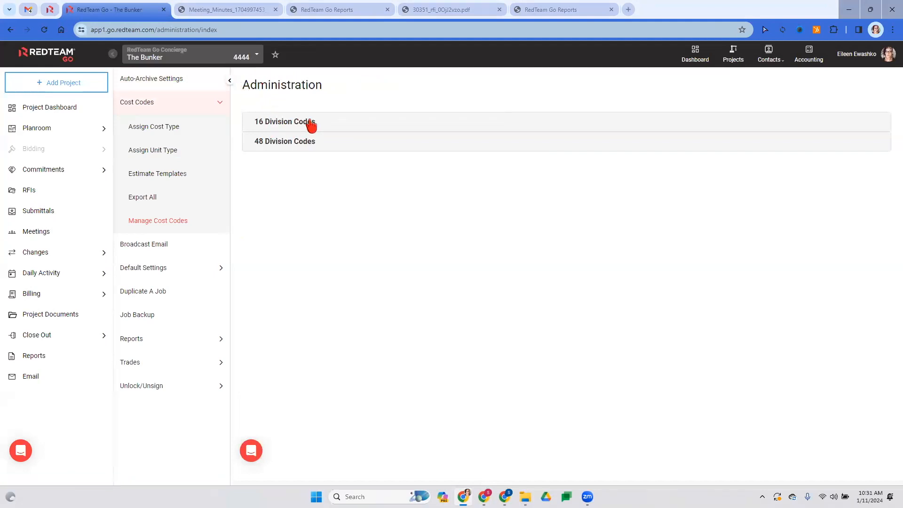
pyautogui.click(312, 125)
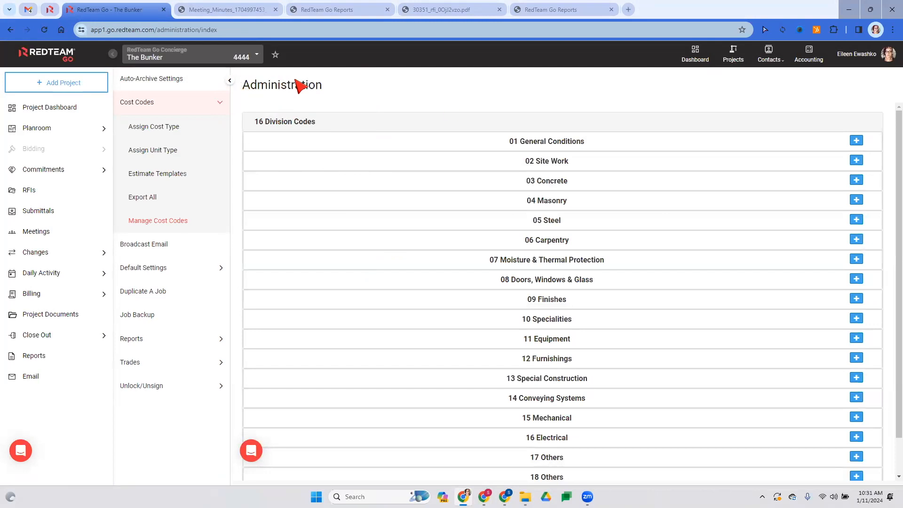
pyautogui.scroll(-2, 589, 322)
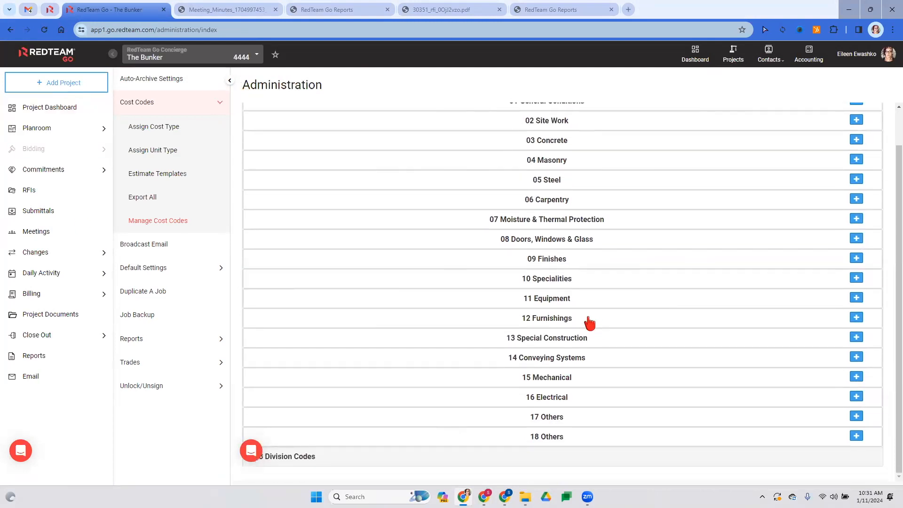
pyautogui.click(539, 280)
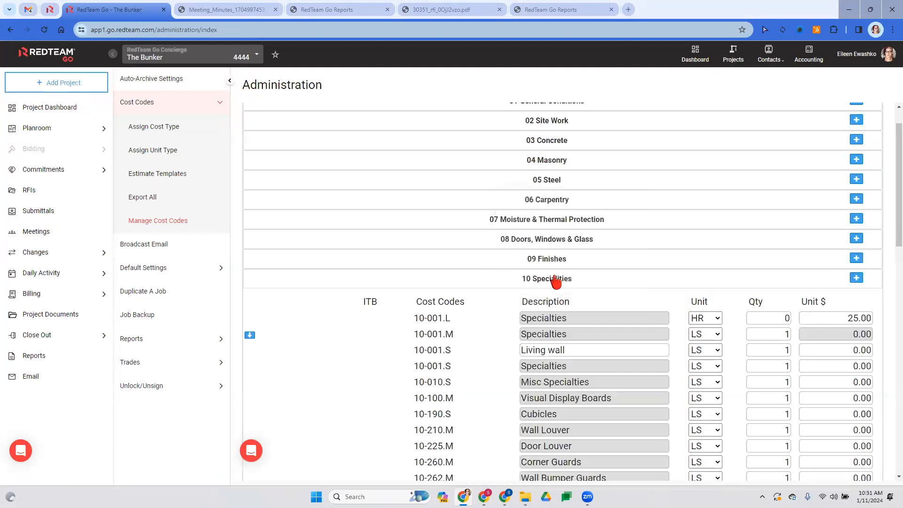
# Edit the Living wall cost code 10-001.S so that it creates a corresponding submittal package, and save it
pyautogui.scroll(-3, 526, 281)
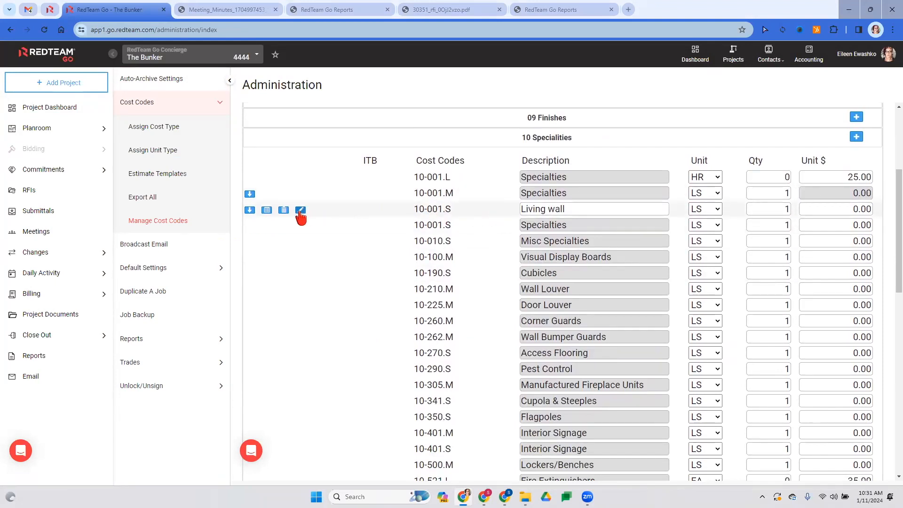
pyautogui.hotkey('ctrl', '+')
pyautogui.hotkey('ctrl', '+')
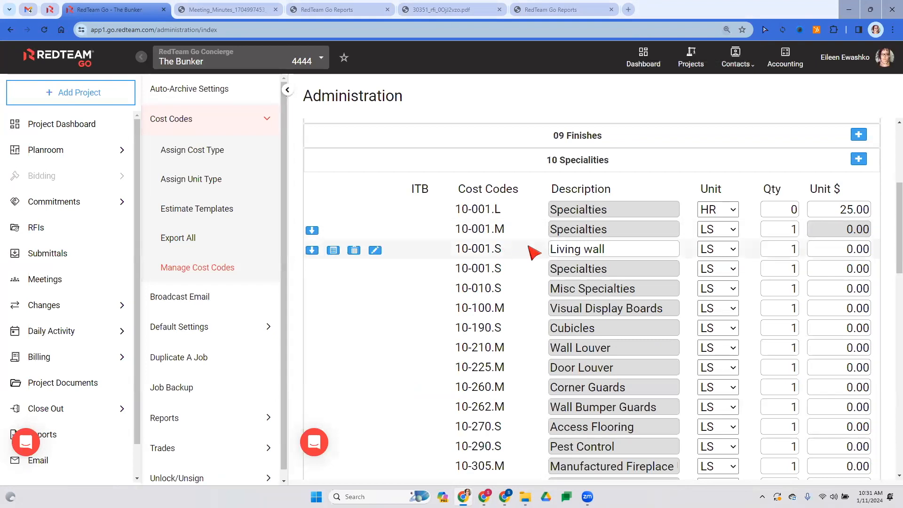
pyautogui.click(375, 251)
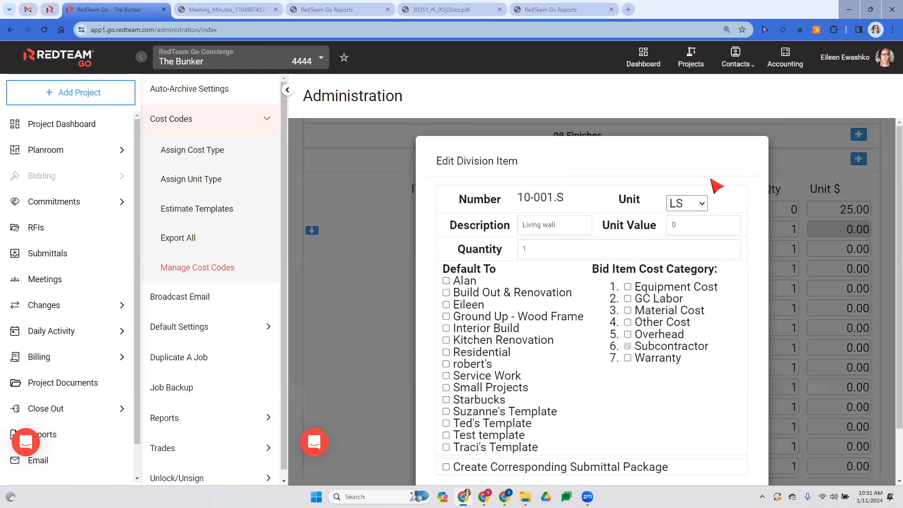
pyautogui.scroll(-2, 710, 188)
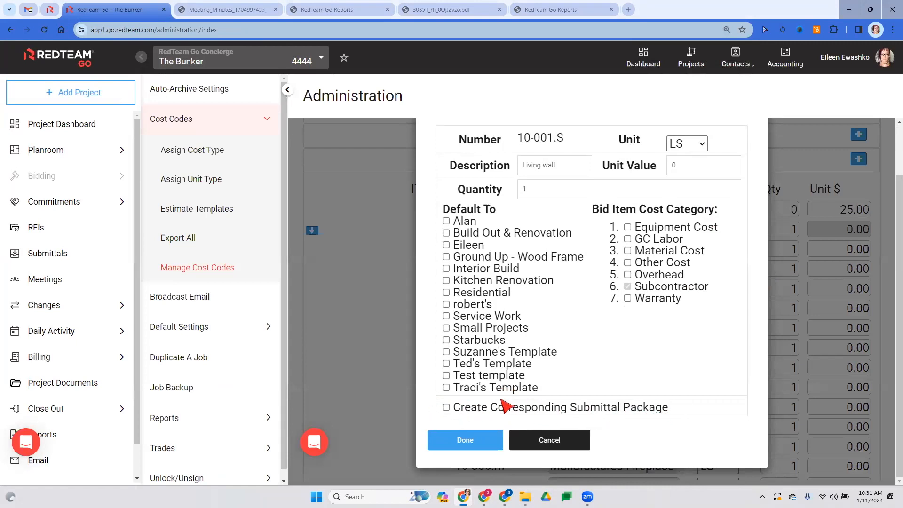
pyautogui.click(445, 407)
pyautogui.click(465, 439)
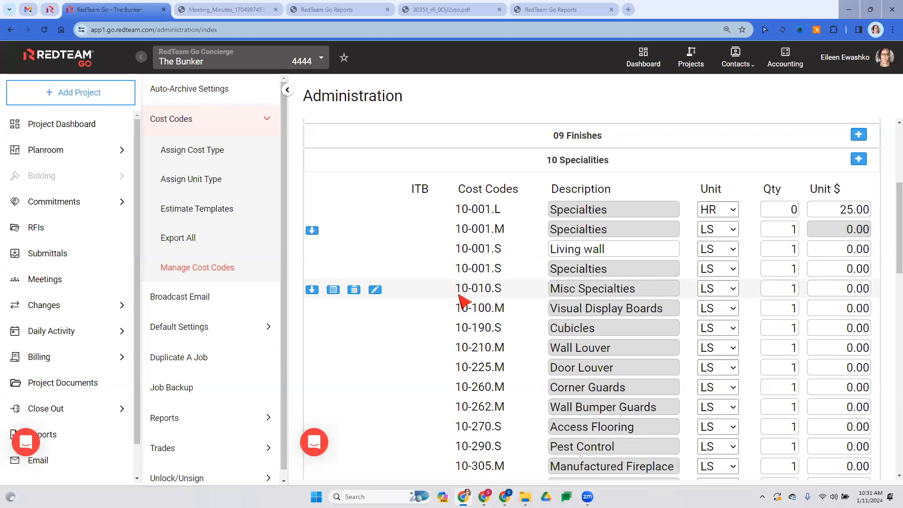
# Check the project's submittals list, return to Manage Cost Codes in Administration, and open the 01 General Conditions codes under the 16 Division Codes
pyautogui.click(59, 257)
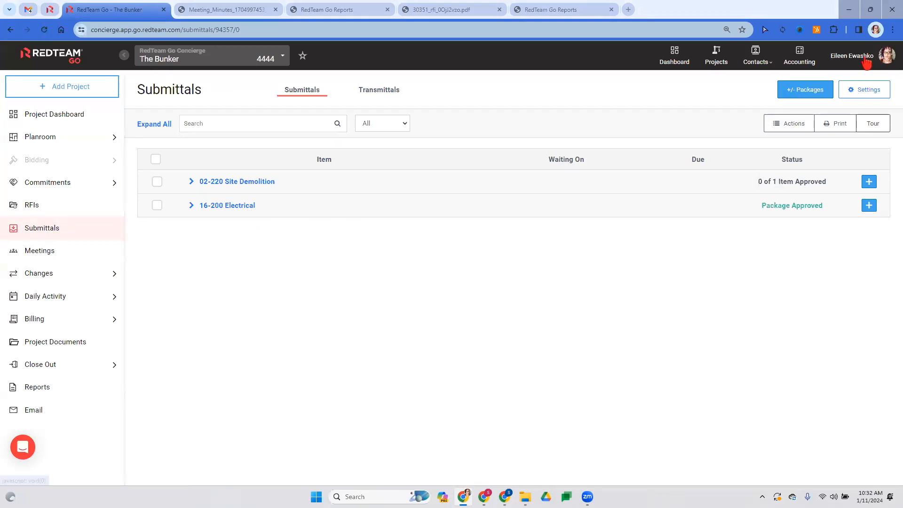
pyautogui.click(841, 57)
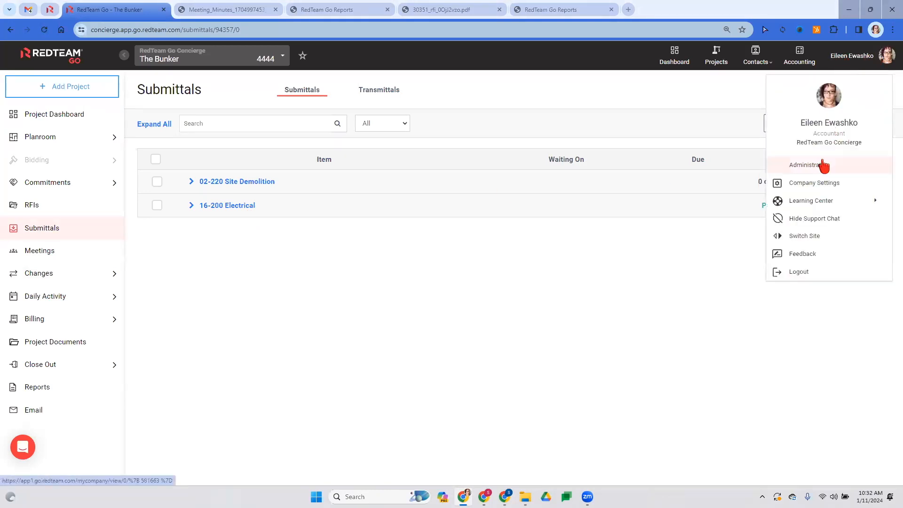
pyautogui.click(790, 175)
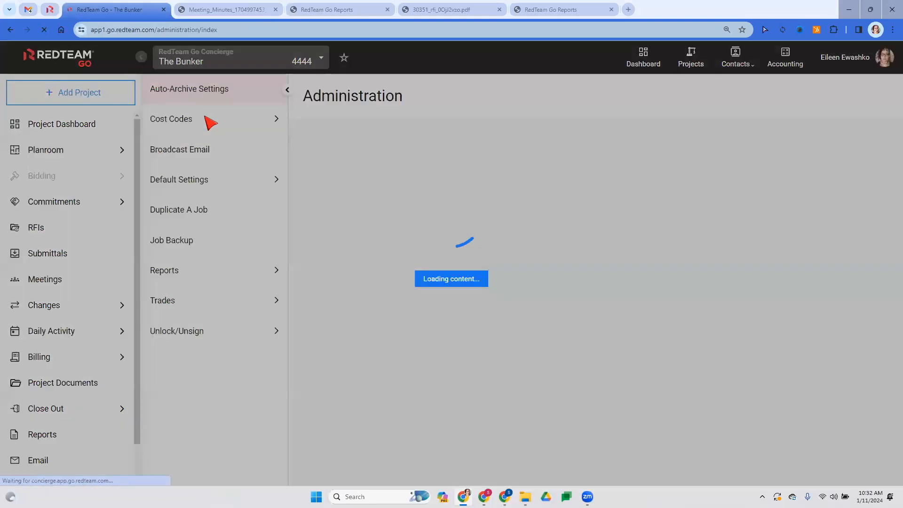
pyautogui.click(199, 131)
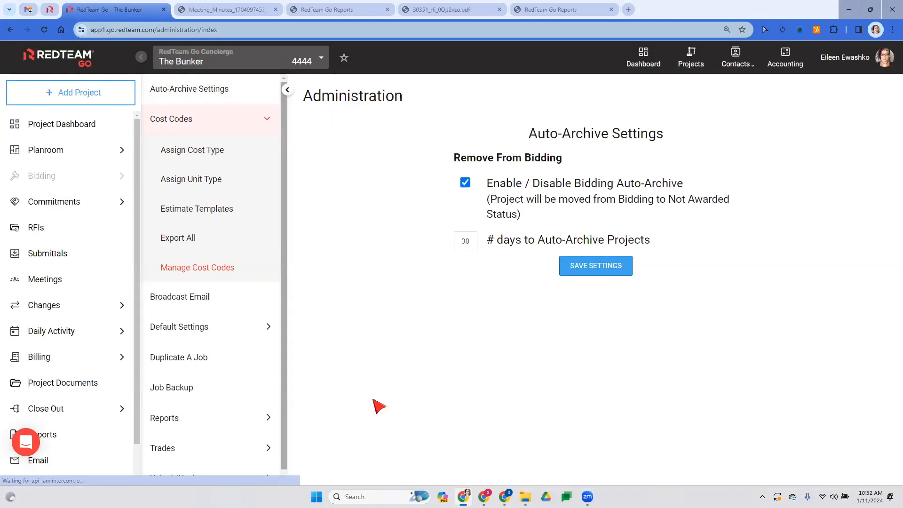
pyautogui.click(219, 267)
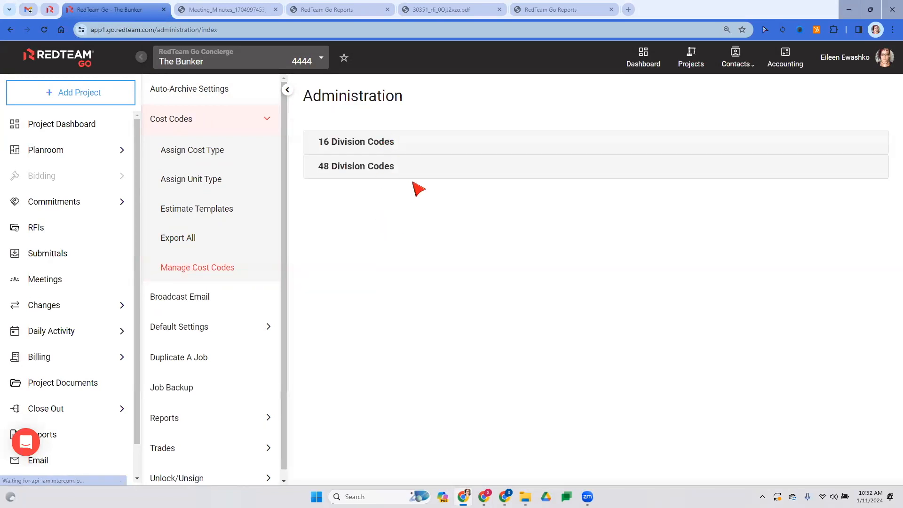
pyautogui.click(368, 166)
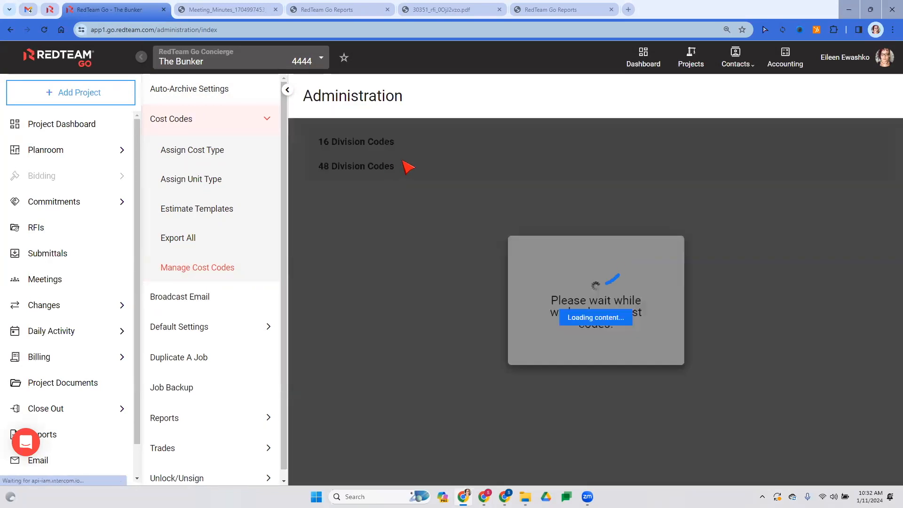
pyautogui.click(404, 155)
pyautogui.click(533, 167)
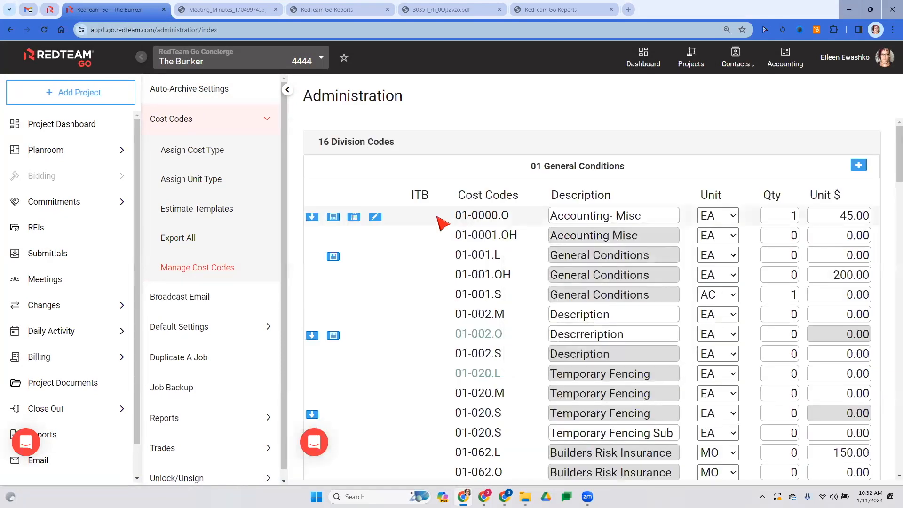
# Open cost code 01-0000.O Accounting- Misc for editing, enable Create Corresponding Submittal Package, and cancel the edit
pyautogui.click(377, 218)
pyautogui.scroll(-1, 448, 357)
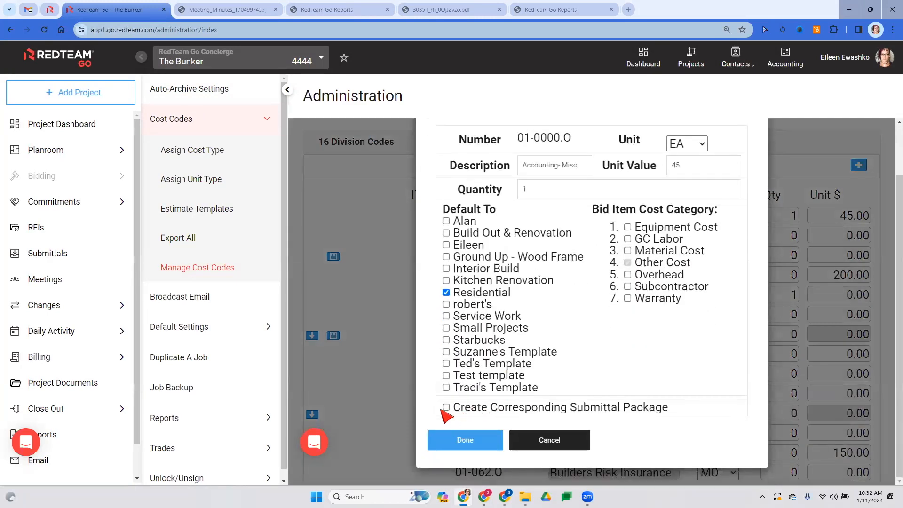
pyautogui.click(445, 408)
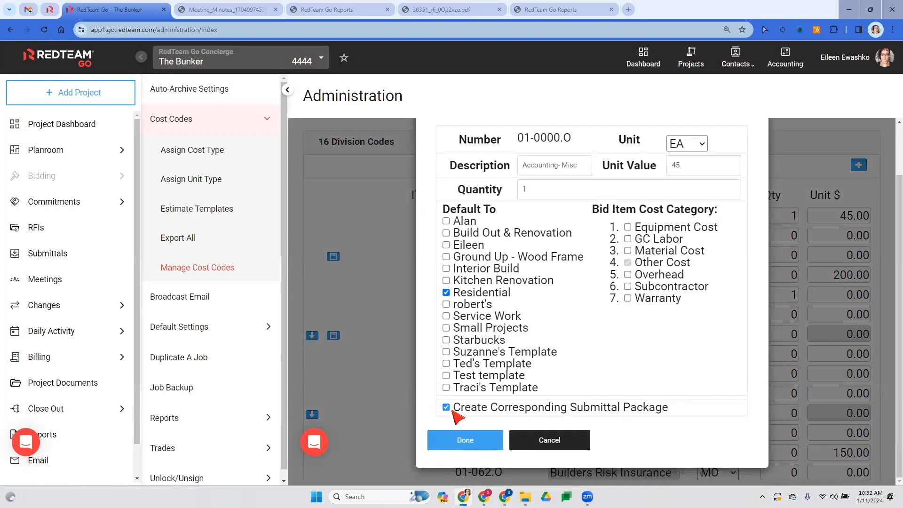
pyautogui.click(544, 439)
pyautogui.scroll(-5, 373, 258)
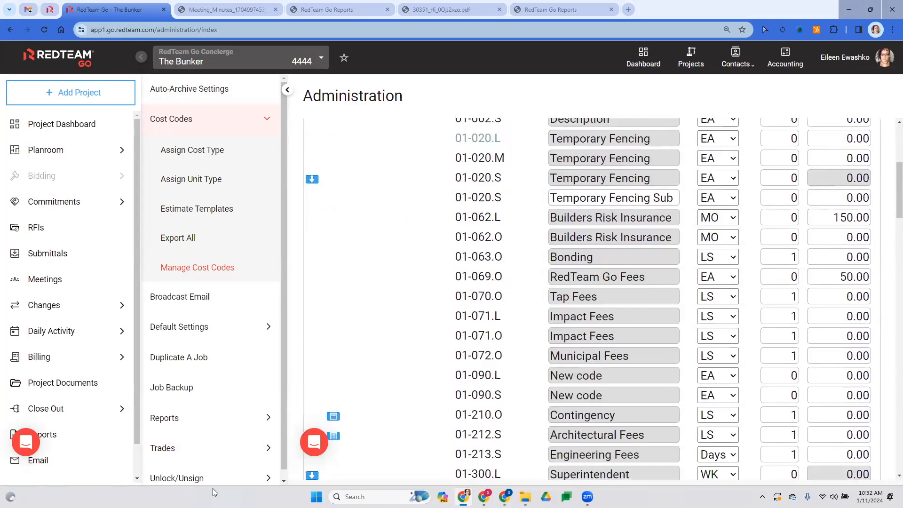
# Switch from The Bunker to the Morticia's Spa Renovation project and open its submittals list
pyautogui.click(73, 253)
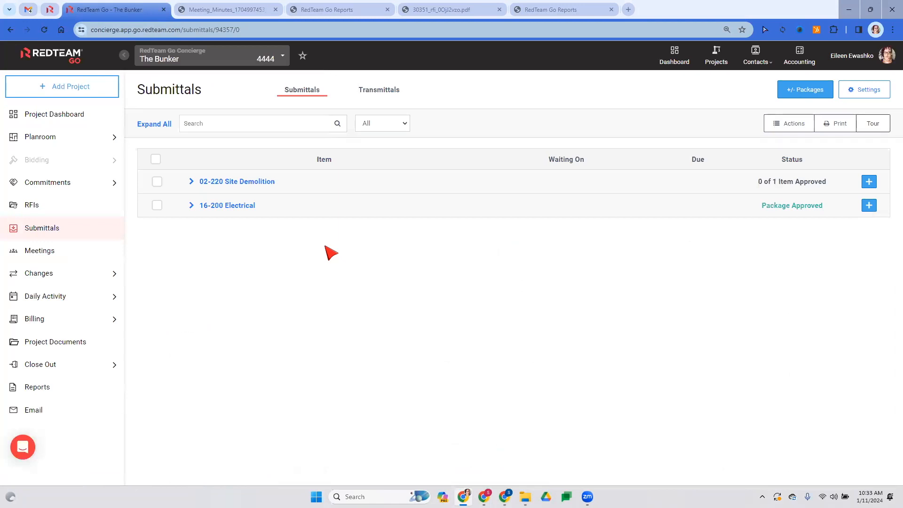
pyautogui.click(217, 65)
pyautogui.click(179, 114)
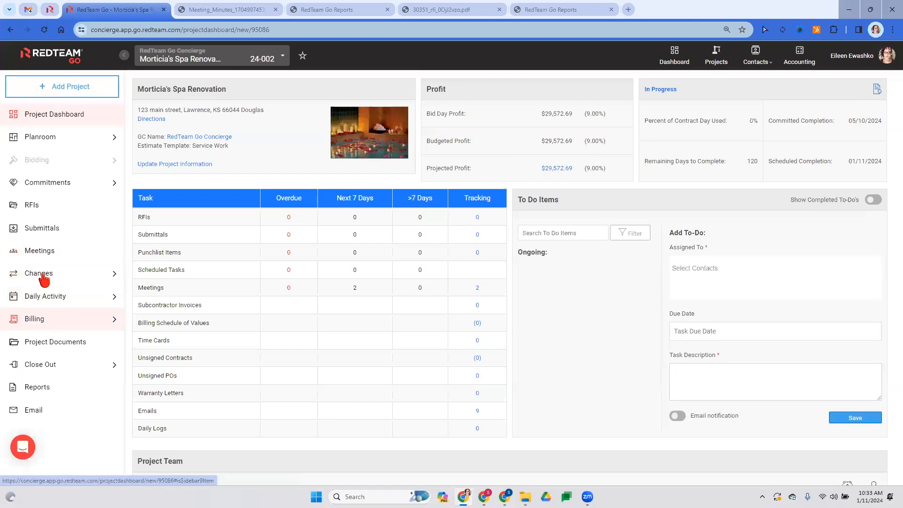
pyautogui.click(43, 230)
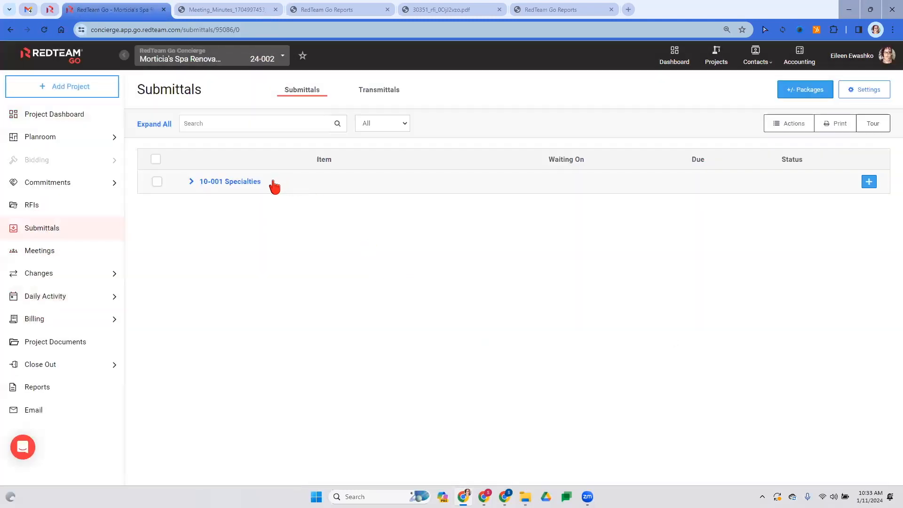
# Manage the submittal packages, including the default submittal packages and adding all packages in the job
pyautogui.click(817, 94)
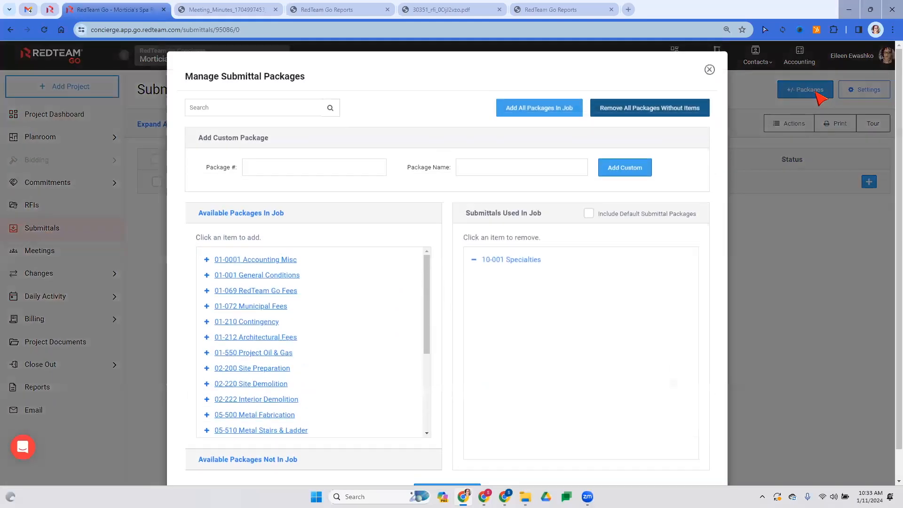
pyautogui.click(588, 214)
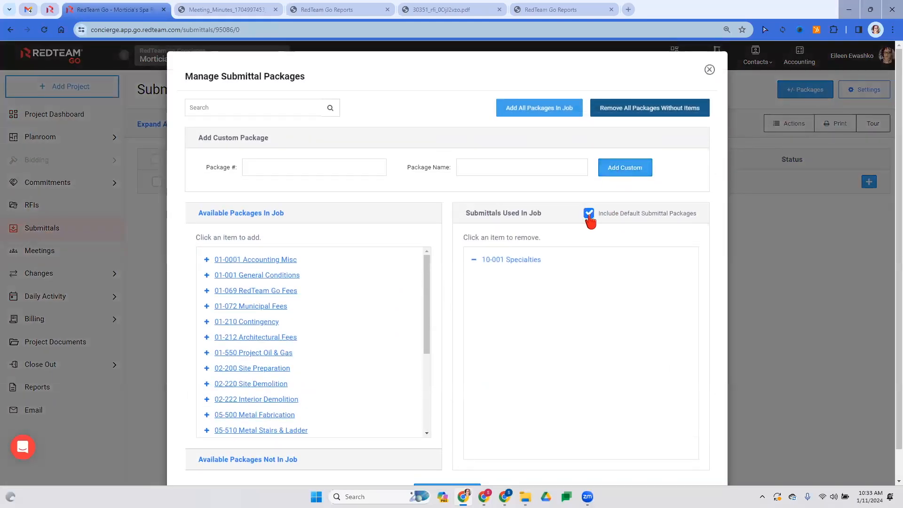
pyautogui.click(568, 110)
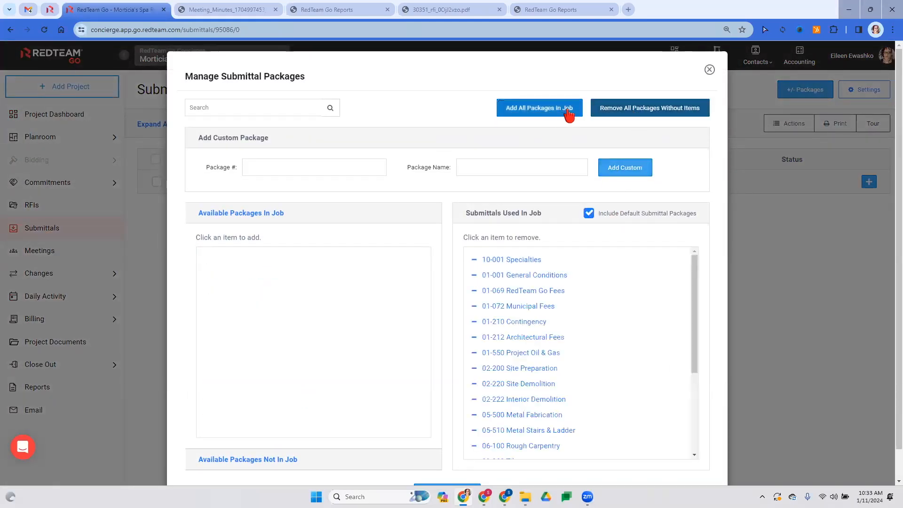
# Remove all packages without items, add back only 10-001 Specialties from the packages available in the job, and finish managing packages
pyautogui.click(594, 109)
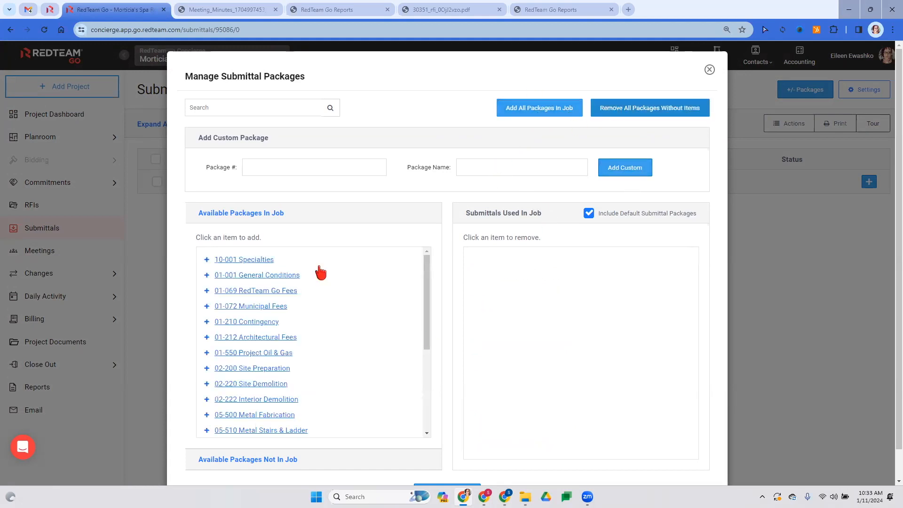
pyautogui.scroll(-3, 212, 423)
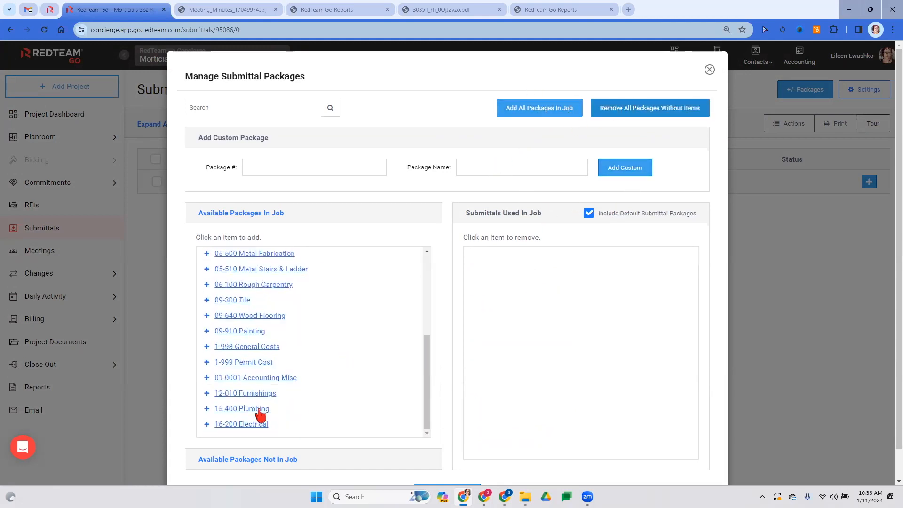
pyautogui.scroll(-1, 244, 337)
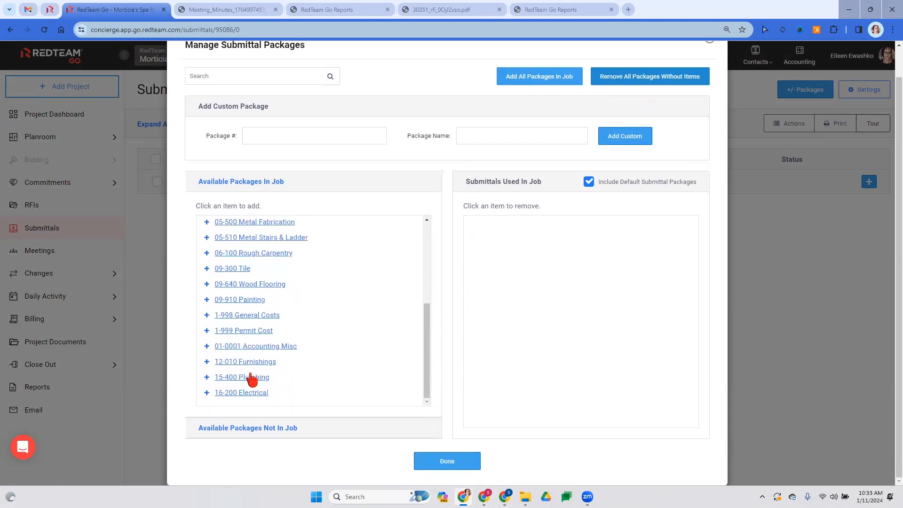
pyautogui.scroll(1, 247, 373)
pyautogui.scroll(1, 251, 338)
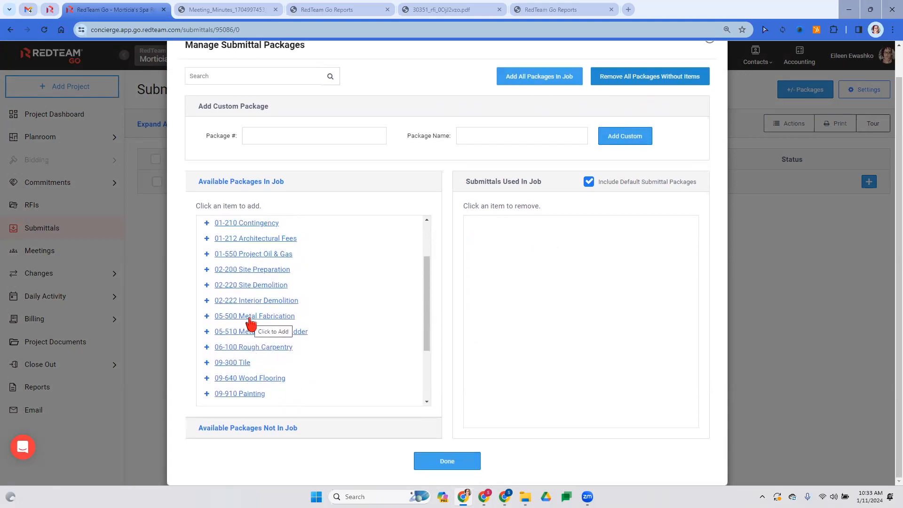
pyautogui.scroll(-1, 250, 326)
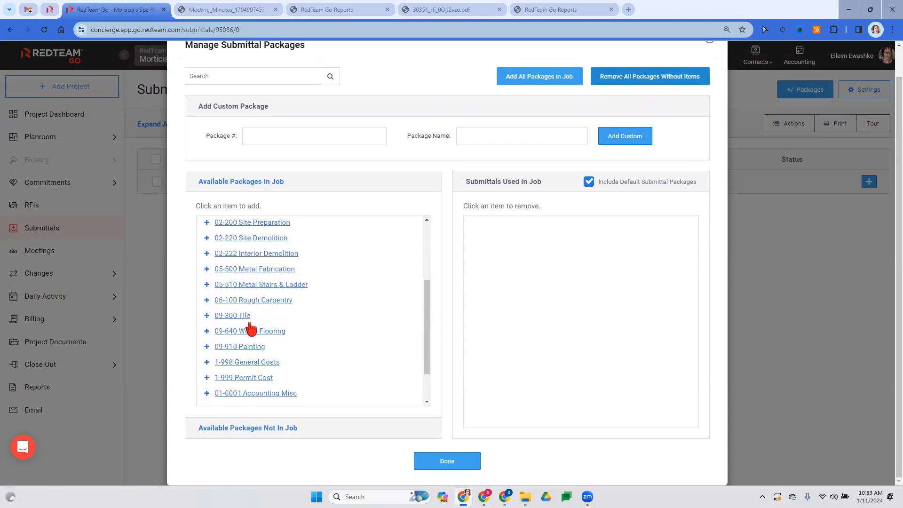
pyautogui.scroll(-1, 252, 375)
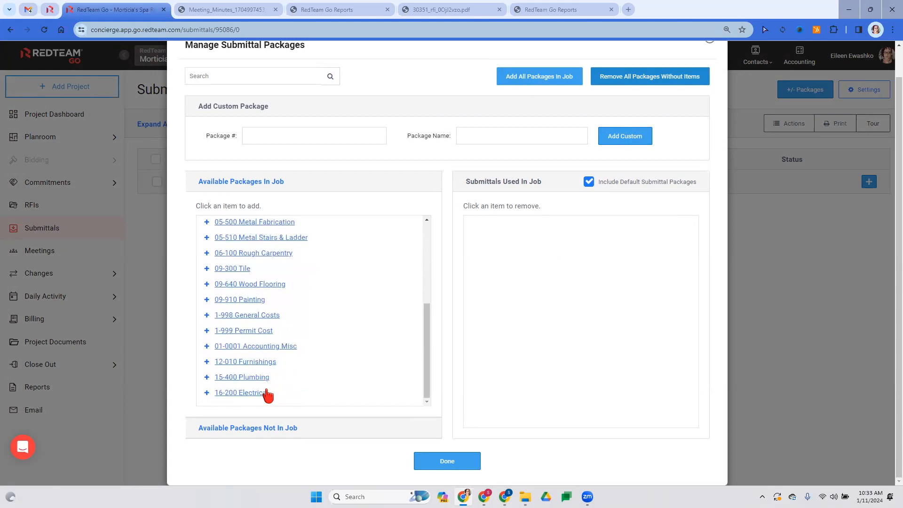
pyautogui.scroll(2, 264, 345)
pyautogui.scroll(2, 268, 338)
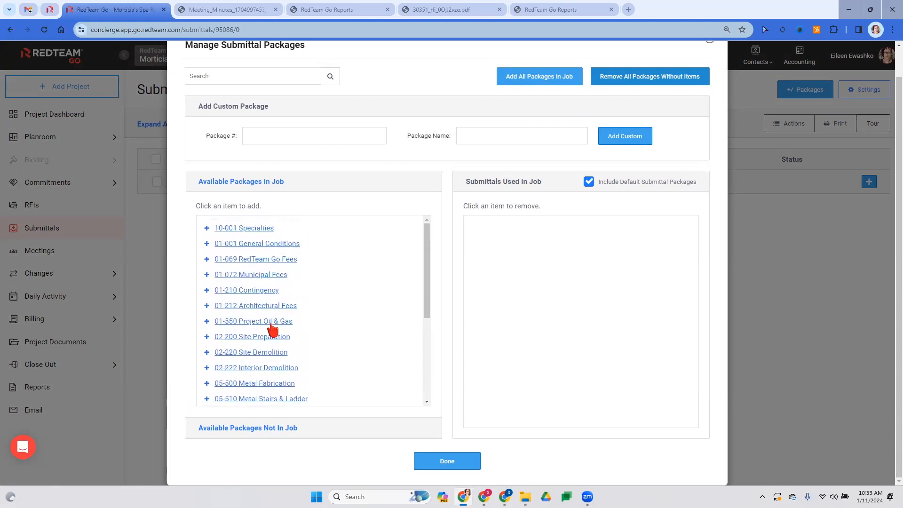
pyautogui.click(244, 228)
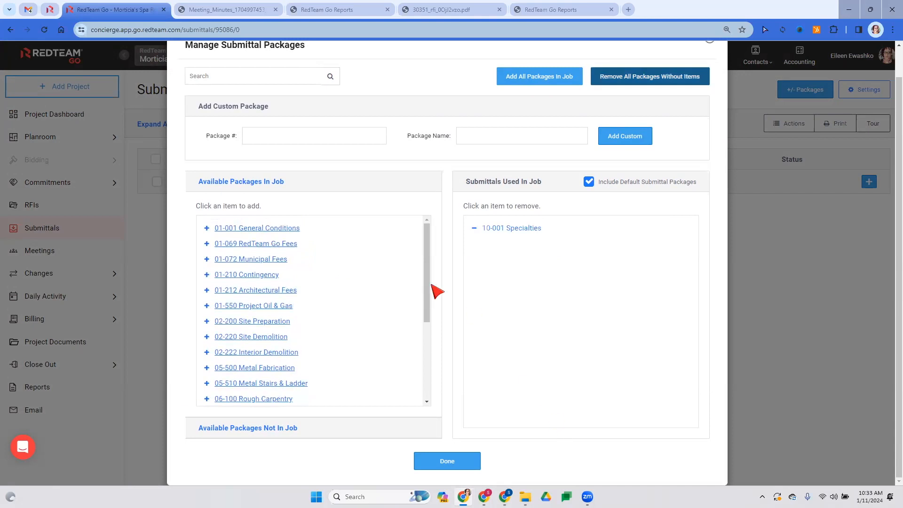
pyautogui.click(437, 463)
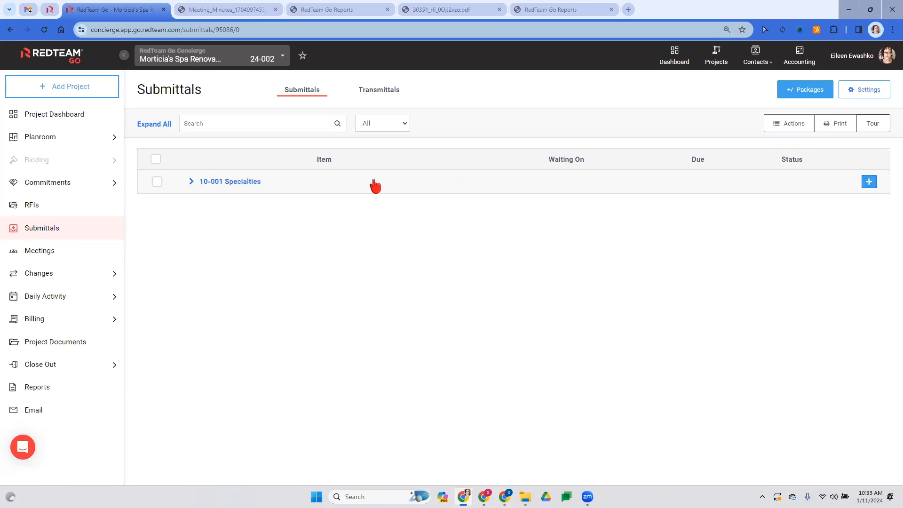
# Add a new submittal item to the 10-001 Specialties package with the title Custom Water Feature manual
pyautogui.click(869, 182)
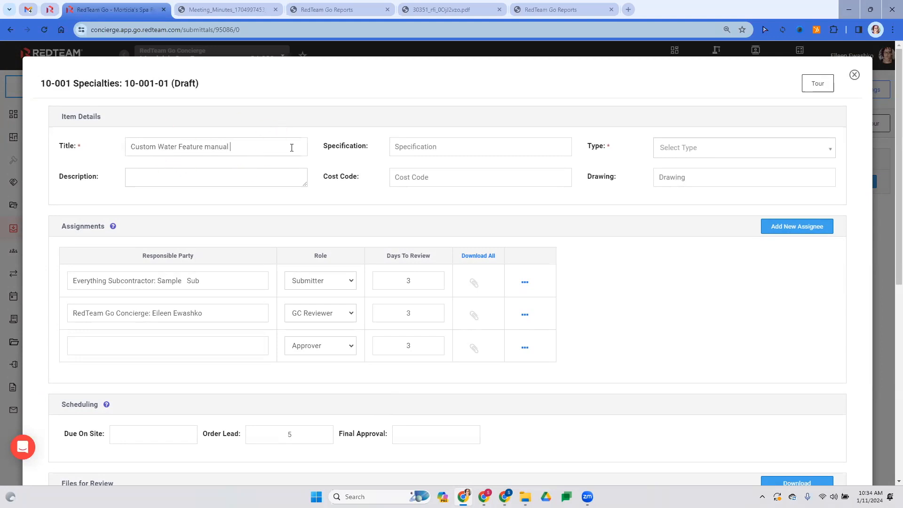
# Set the type of the Custom Water Feature manual submittal item to Product manual
pyautogui.click(462, 146)
pyautogui.click(549, 115)
pyautogui.click(453, 146)
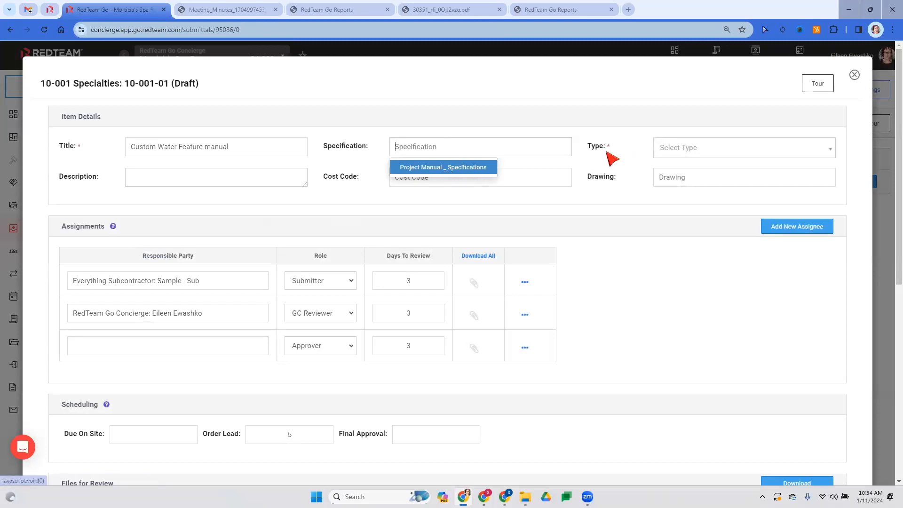
pyautogui.click(689, 148)
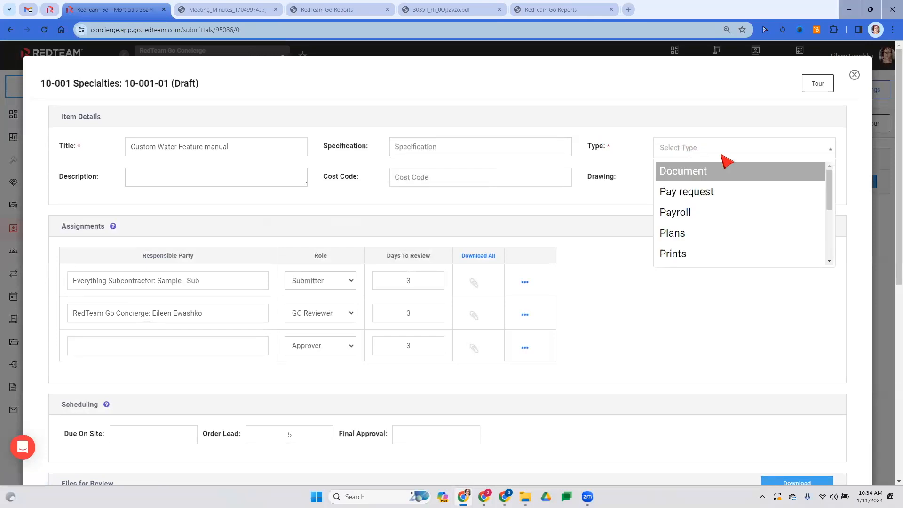
pyautogui.scroll(-3, 721, 192)
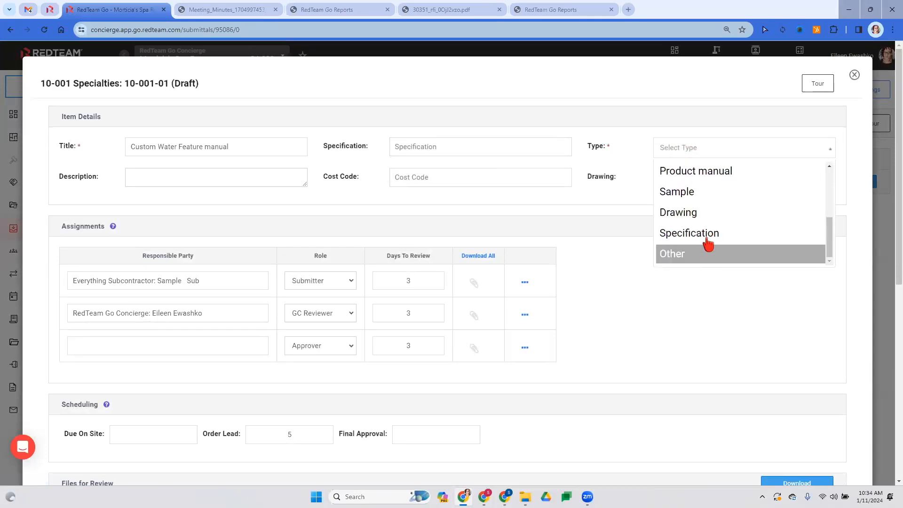
pyautogui.click(724, 171)
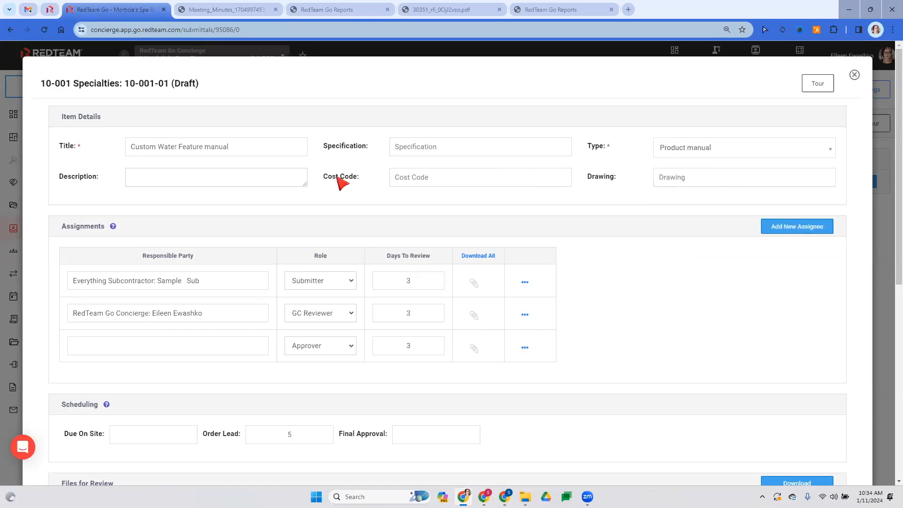
# Enter "Custom Water Feature Manual" as the item's description
pyautogui.click(188, 171)
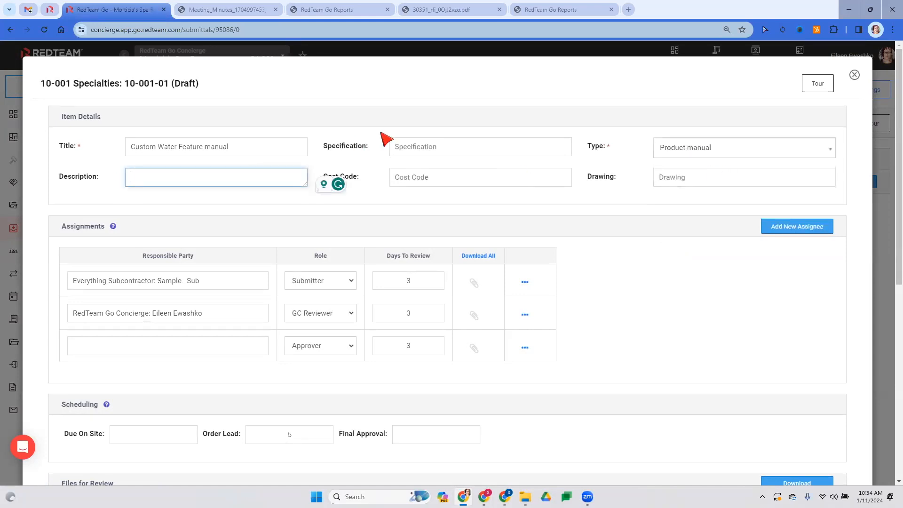
pyautogui.write('Custom Water Feature <amua')
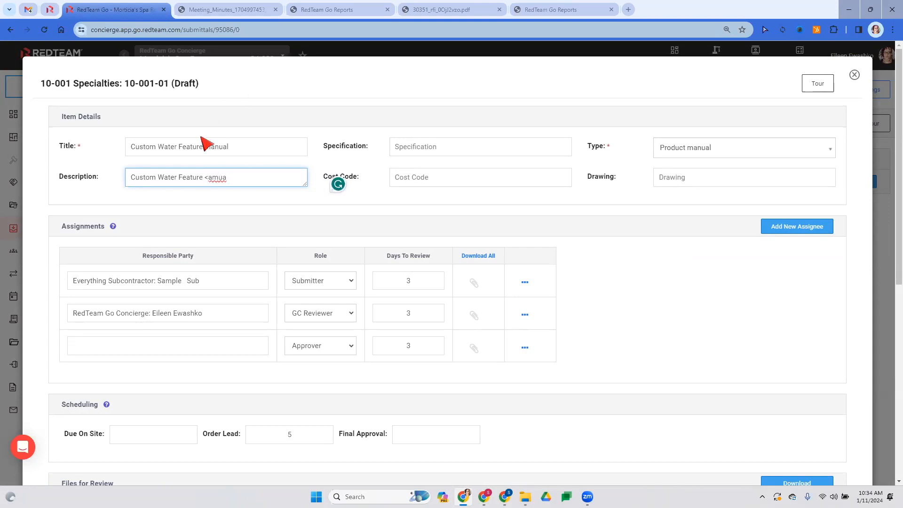
pyautogui.doubleClick(208, 176)
pyautogui.press('BackSpace')
pyautogui.press('BackSpace')
pyautogui.write('M')
pyautogui.click(507, 178)
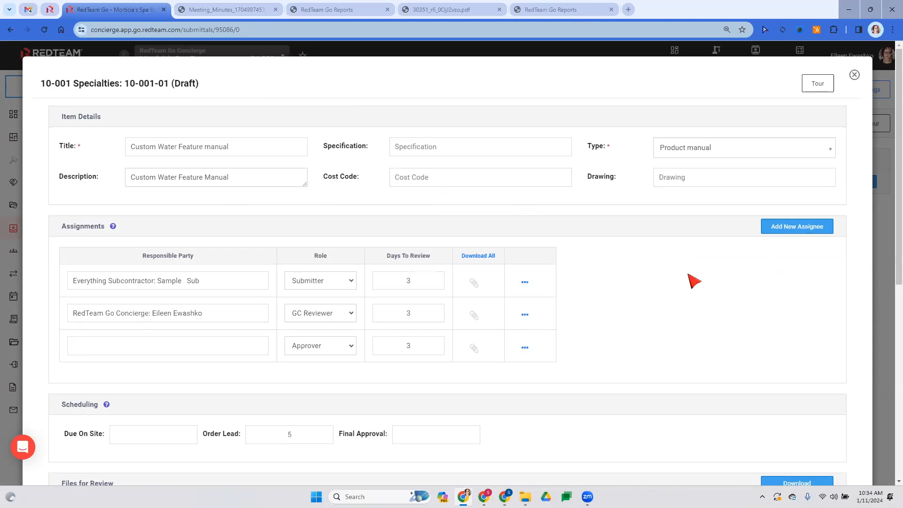
# Link the item to the drawing EXHIBIT A FINISH SPECIFICATIONS
pyautogui.click(728, 172)
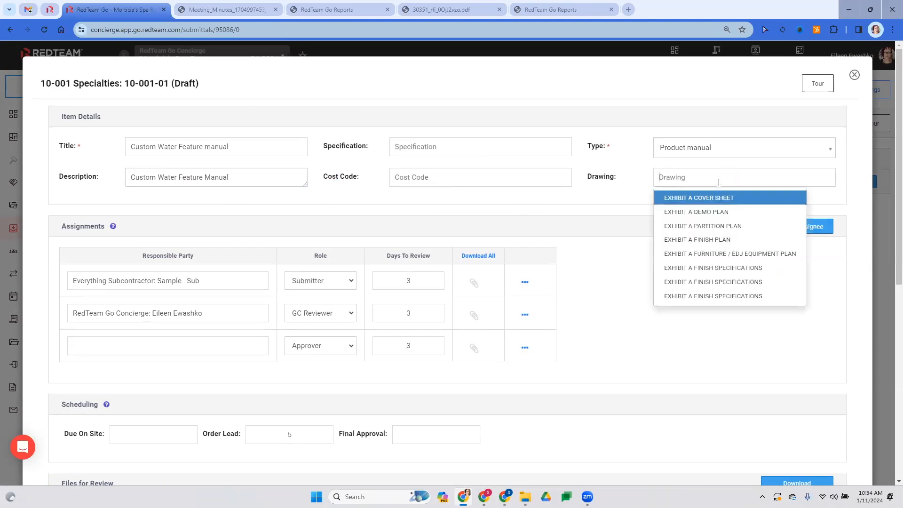
pyautogui.click(734, 268)
pyautogui.hotkey('shift', 'Left')
pyautogui.hotkey('shift', 'Left')
pyautogui.hotkey('shift', 'Left')
pyautogui.hotkey('shift', 'Left')
pyautogui.hotkey('shift', 'Left')
pyautogui.hotkey('shift', 'Left')
pyautogui.hotkey('shift', 'Left')
pyautogui.hotkey('shift', 'Left')
pyautogui.hotkey('shift', 'Left')
pyautogui.hotkey('shift', 'Left')
pyautogui.hotkey('shift', 'Left')
pyautogui.click(660, 232)
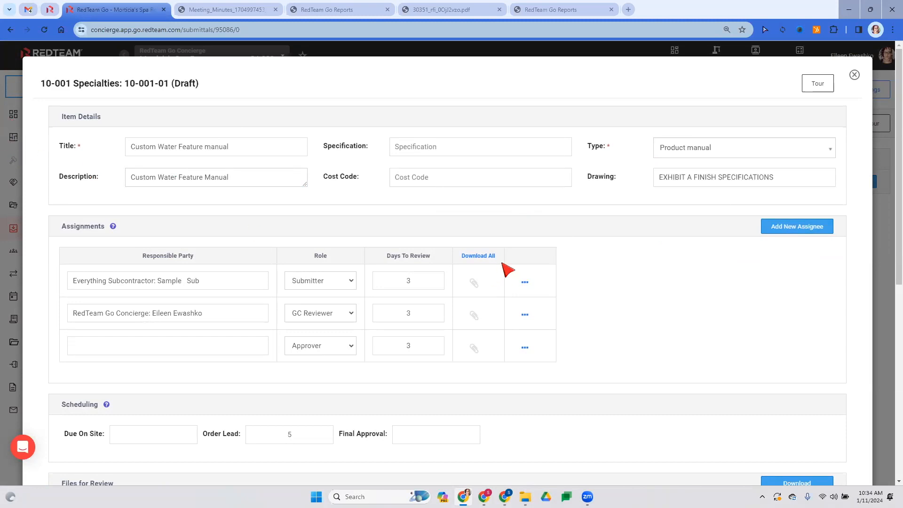
# Assign the sample owner contact of Owner LLC as the responsible party in the Approver row
pyautogui.scroll(-2, 114, 243)
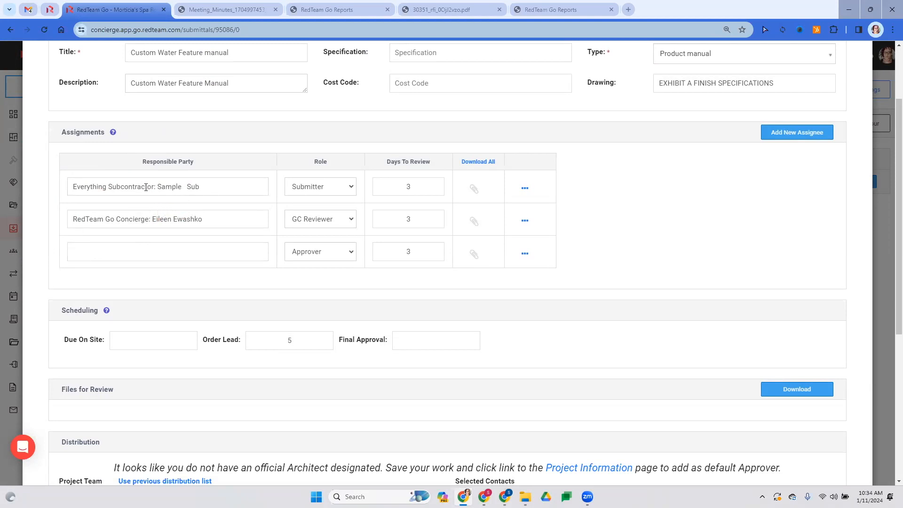
pyautogui.scroll(2, 149, 188)
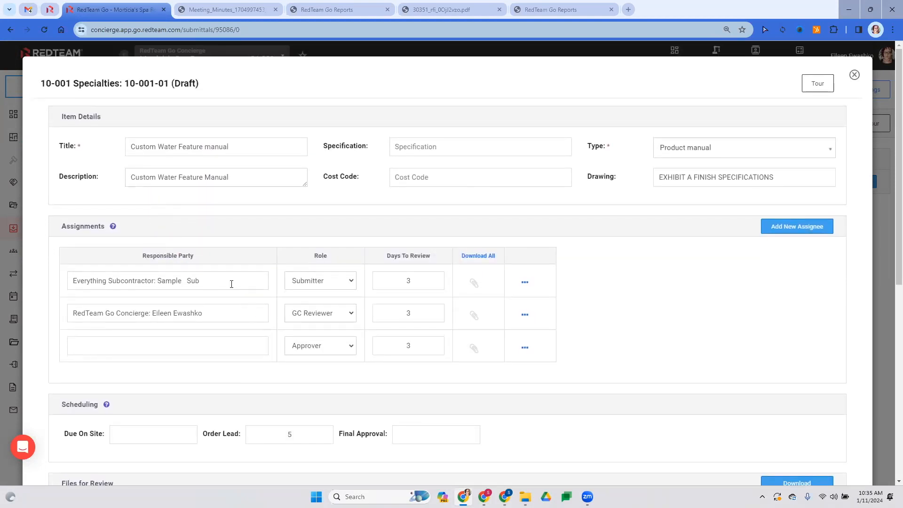
pyautogui.scroll(-1, 231, 284)
pyautogui.click(177, 267)
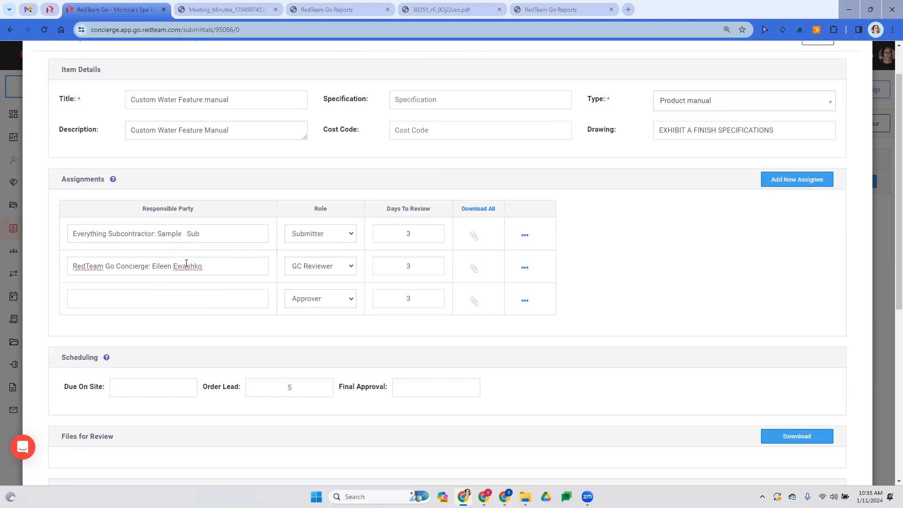
pyautogui.click(253, 301)
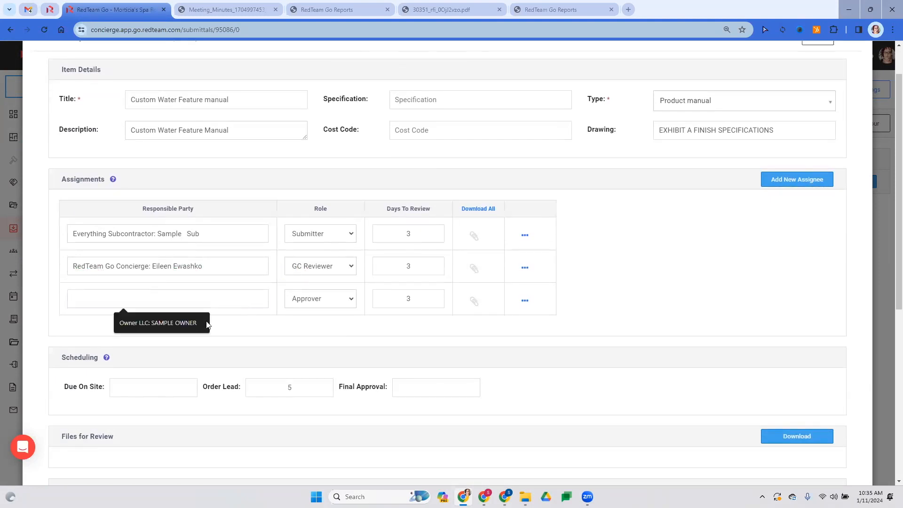
pyautogui.write('owner LLC: SAMPLE OWNER')
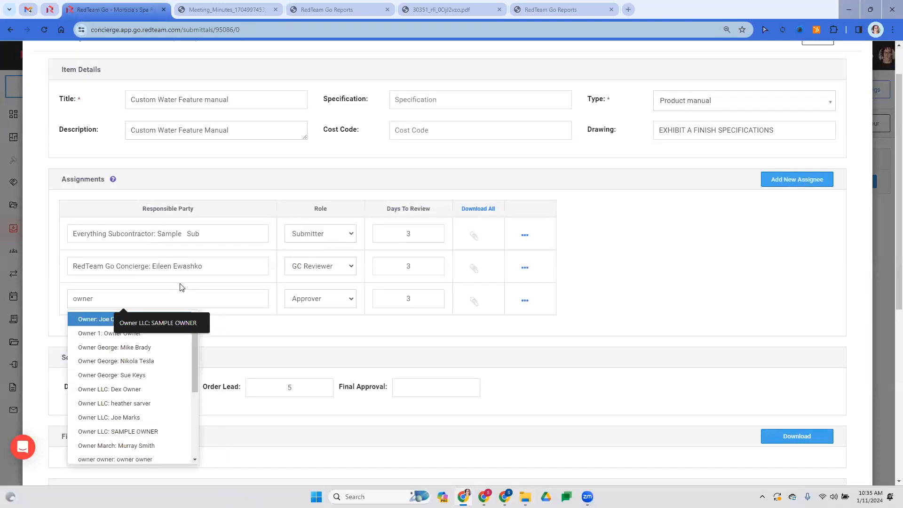
pyautogui.click(143, 431)
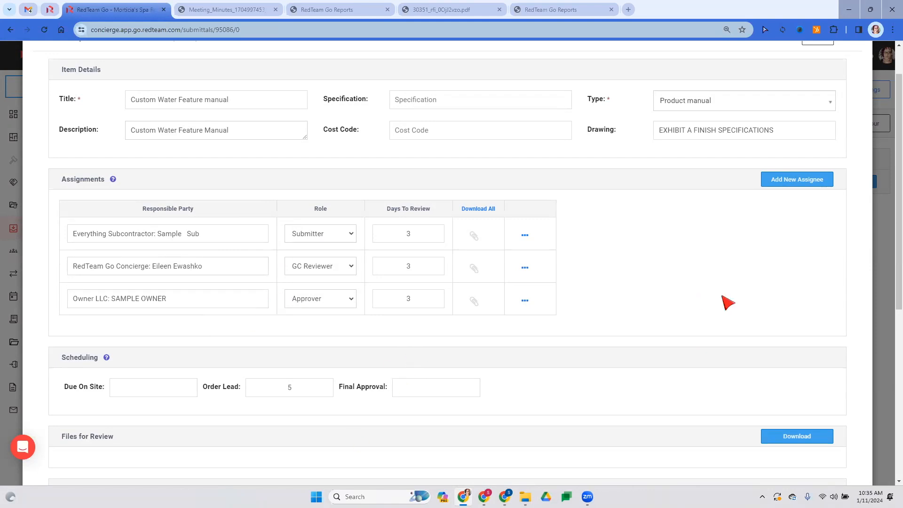
# Add an extra blank assignee row to the assignments and delete it from the workflow
pyautogui.click(800, 186)
pyautogui.click(169, 330)
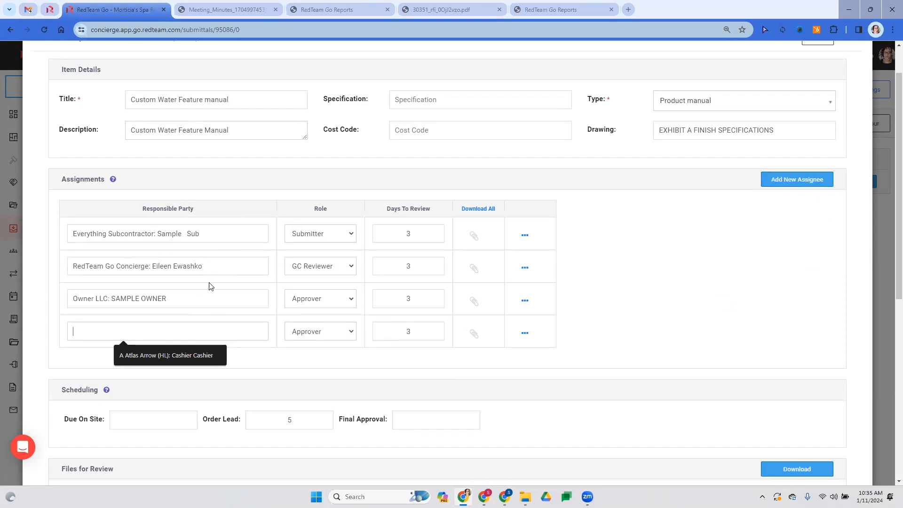
pyautogui.click(525, 334)
pyautogui.click(513, 359)
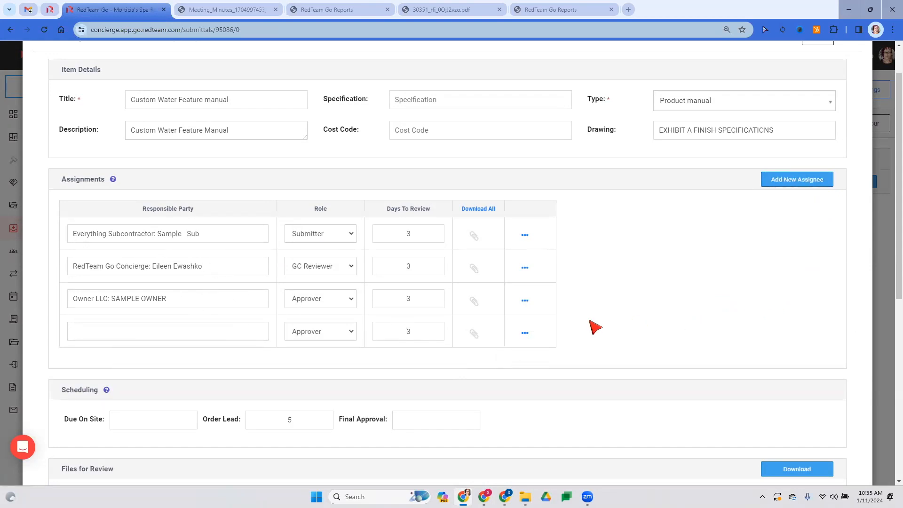
pyautogui.click(524, 333)
pyautogui.click(516, 359)
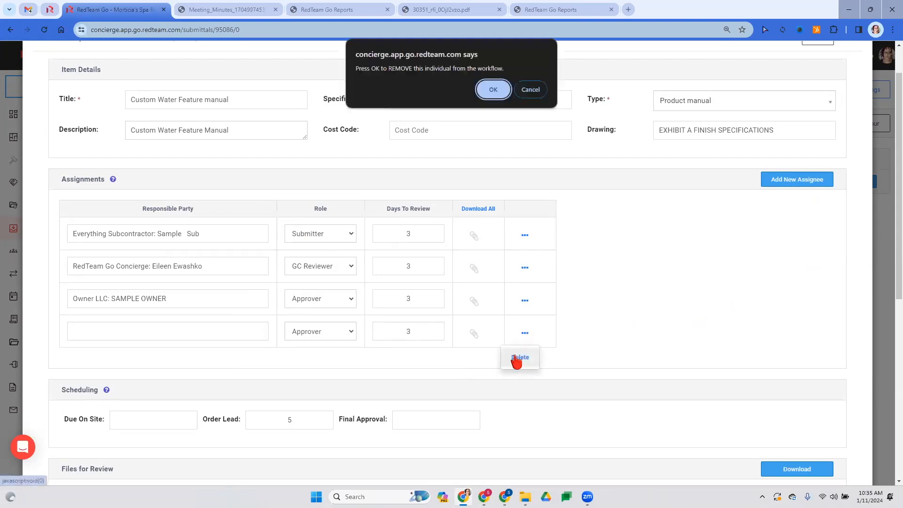
pyautogui.click(489, 89)
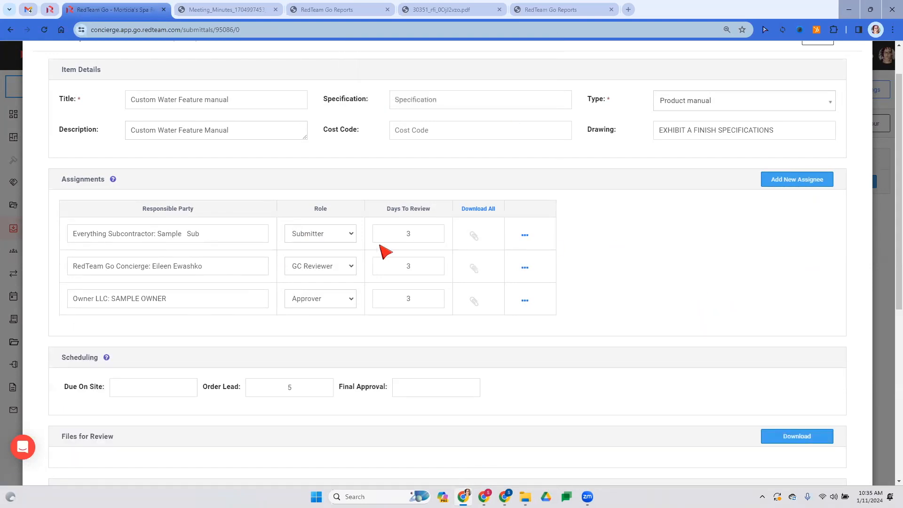
# Schedule the item with a due on site date of 02/29/2024, and set its final approval date to 02/23/2024
pyautogui.scroll(-1, 629, 238)
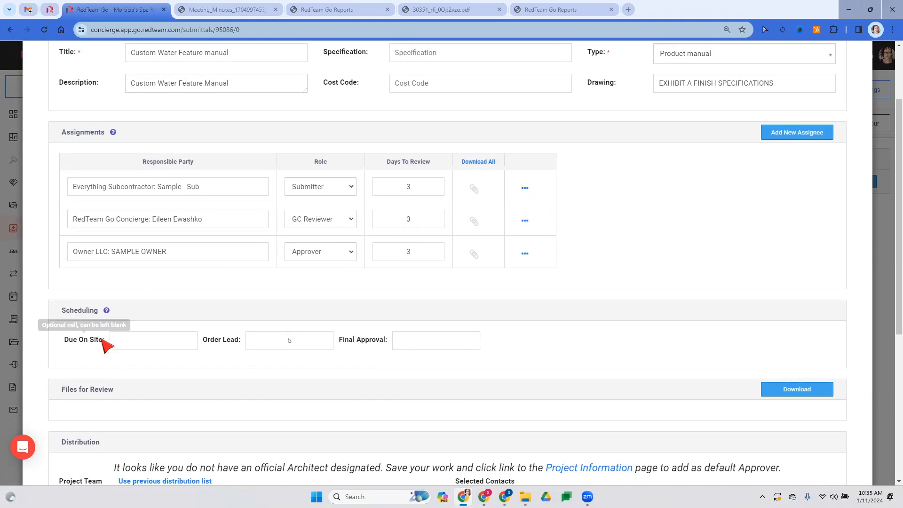
pyautogui.click(118, 341)
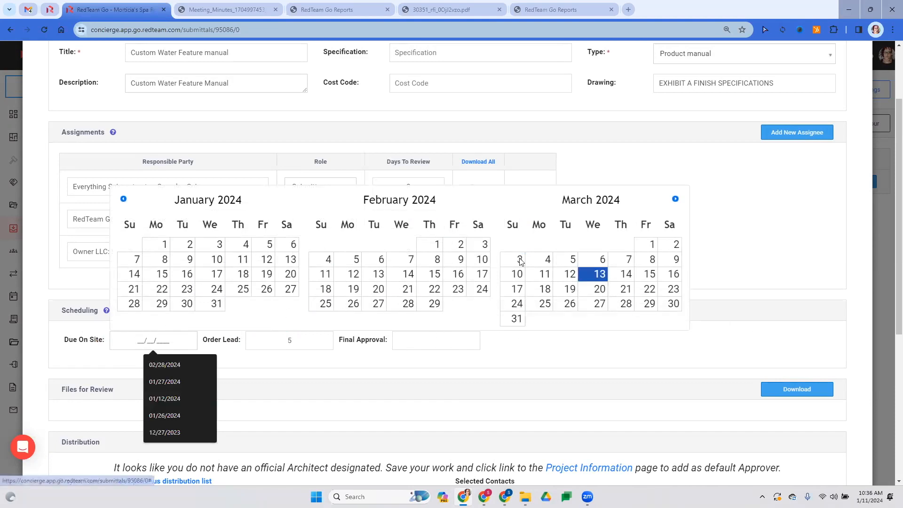
pyautogui.click(435, 304)
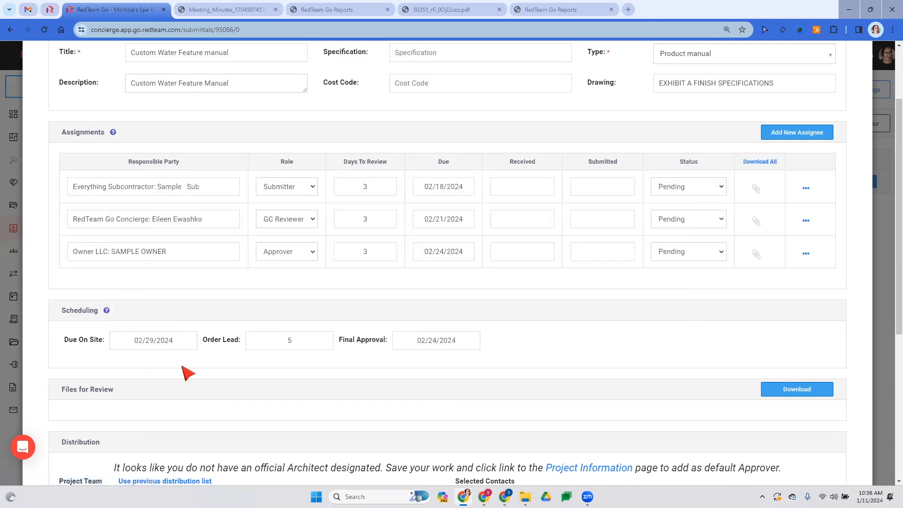
pyautogui.click(437, 338)
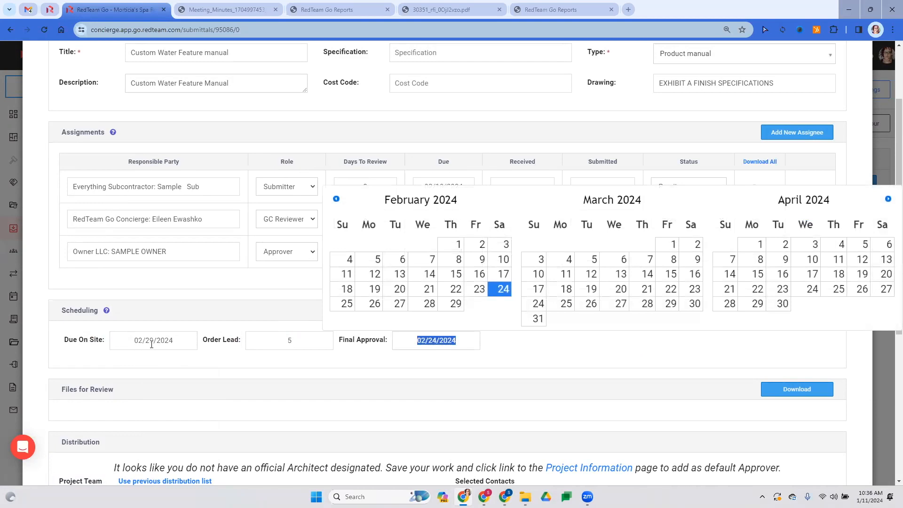
pyautogui.click(299, 342)
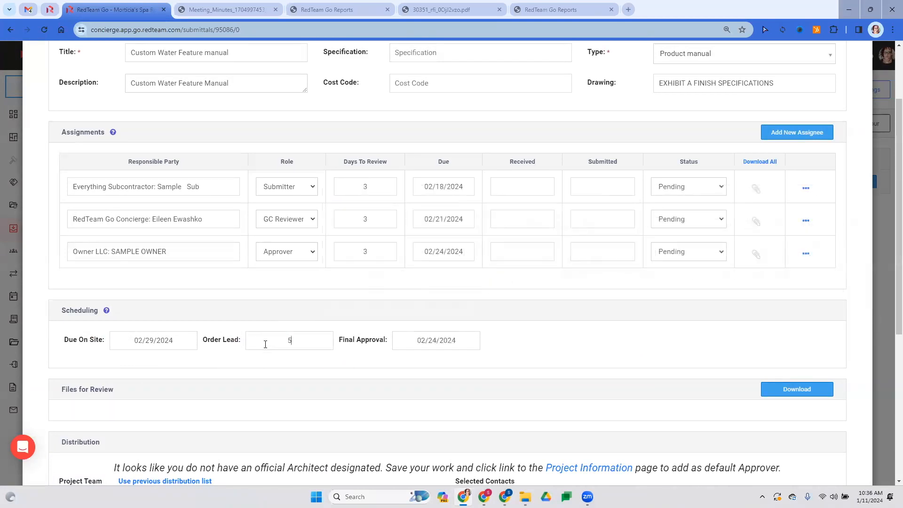
pyautogui.click(459, 343)
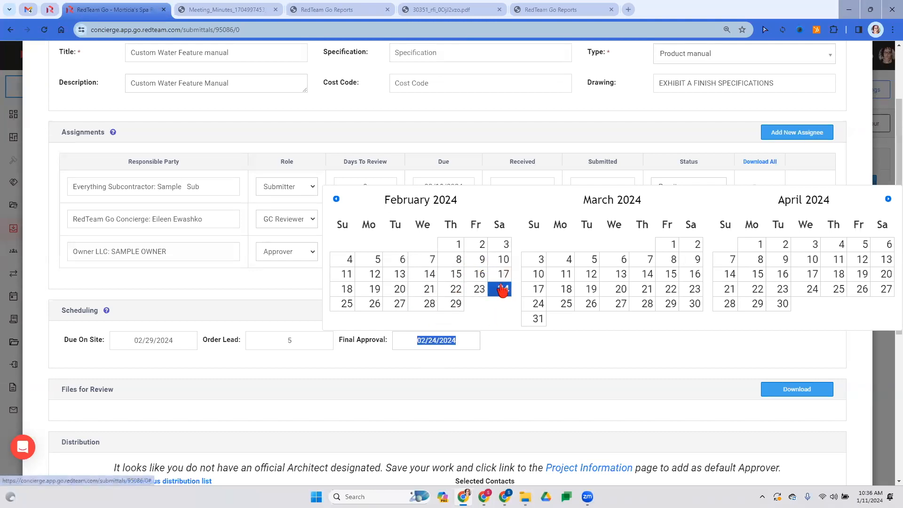
pyautogui.click(480, 291)
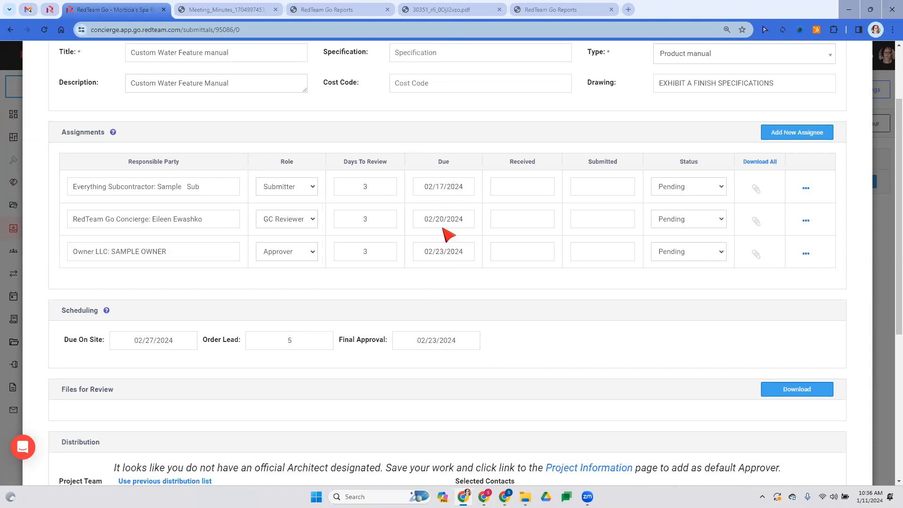
# Set the days to review to 5 for the submitter, GC reviewer and approver
pyautogui.doubleClick(386, 189)
pyautogui.doubleClick(378, 217)
pyautogui.write('5')
pyautogui.doubleClick(376, 249)
pyautogui.write('5')
# Examine the distribution contacts and the options for saving the item as a default or creating another item
pyautogui.scroll(-5, 547, 347)
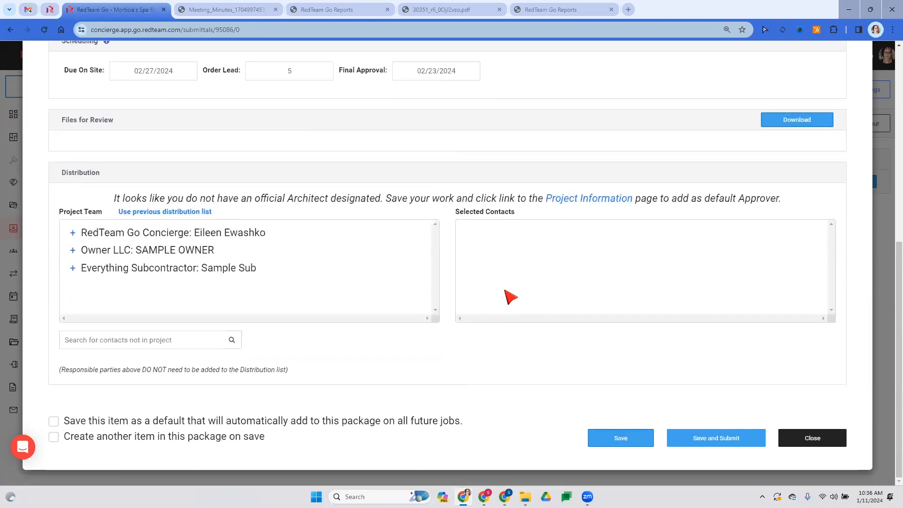
pyautogui.scroll(1, 299, 204)
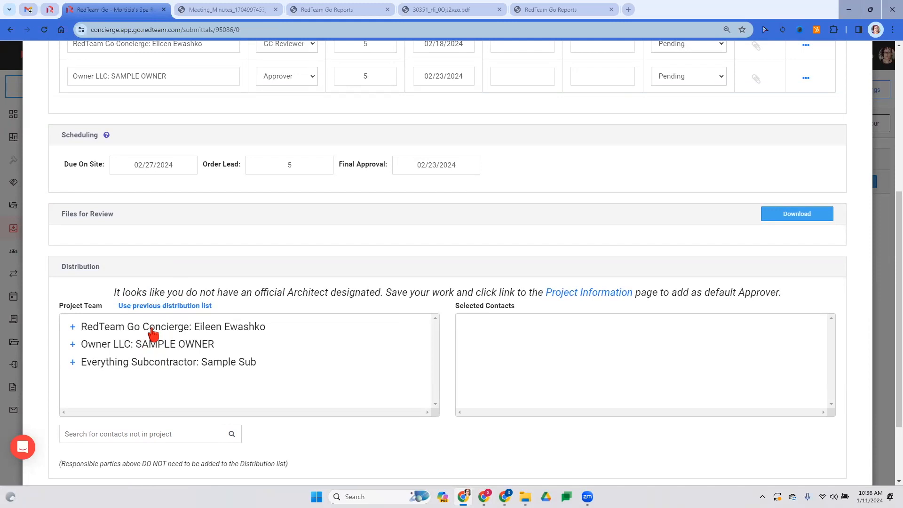
pyautogui.scroll(1, 146, 207)
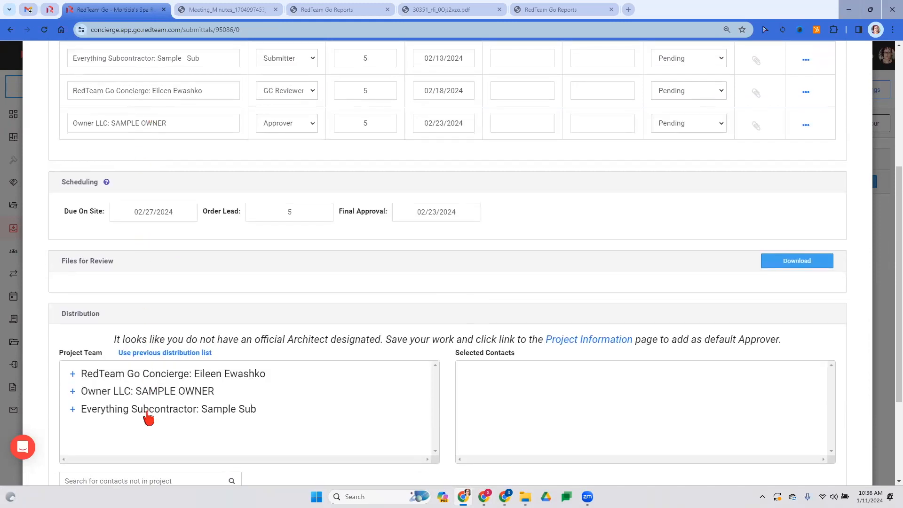
pyautogui.scroll(-2, 149, 417)
pyautogui.scroll(-1, 291, 409)
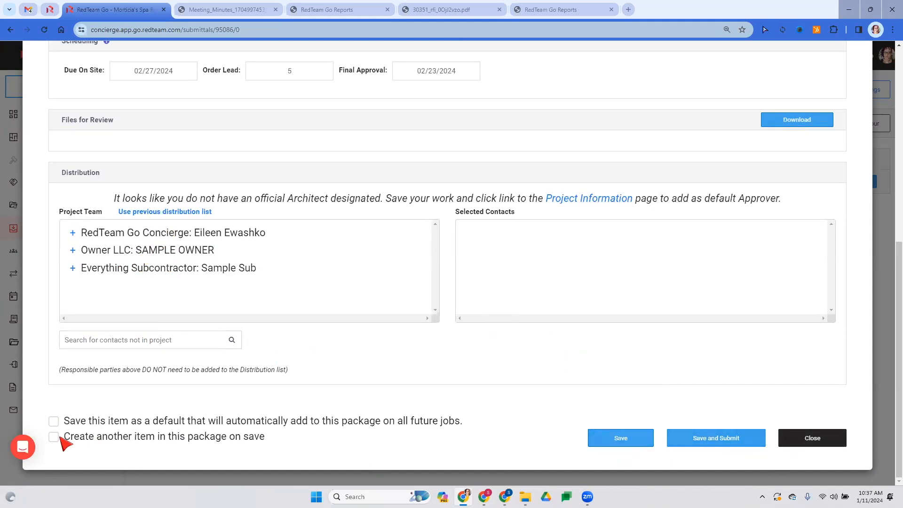
pyautogui.moveTo(70, 436); pyautogui.dragTo(270, 436)
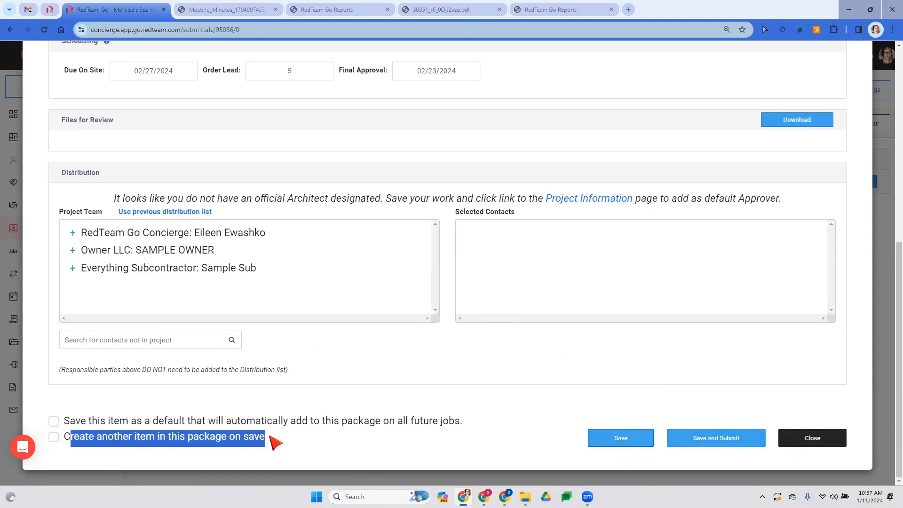
pyautogui.click(269, 437)
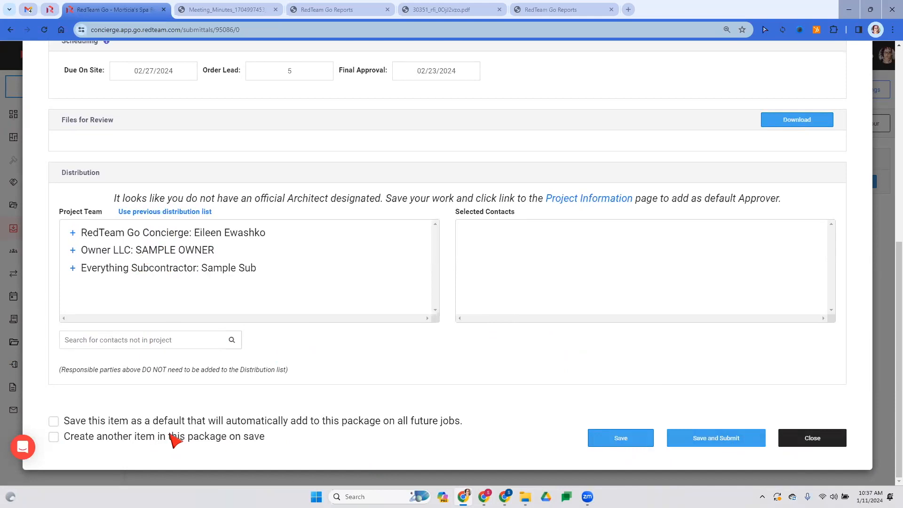
pyautogui.moveTo(69, 423); pyautogui.dragTo(497, 426)
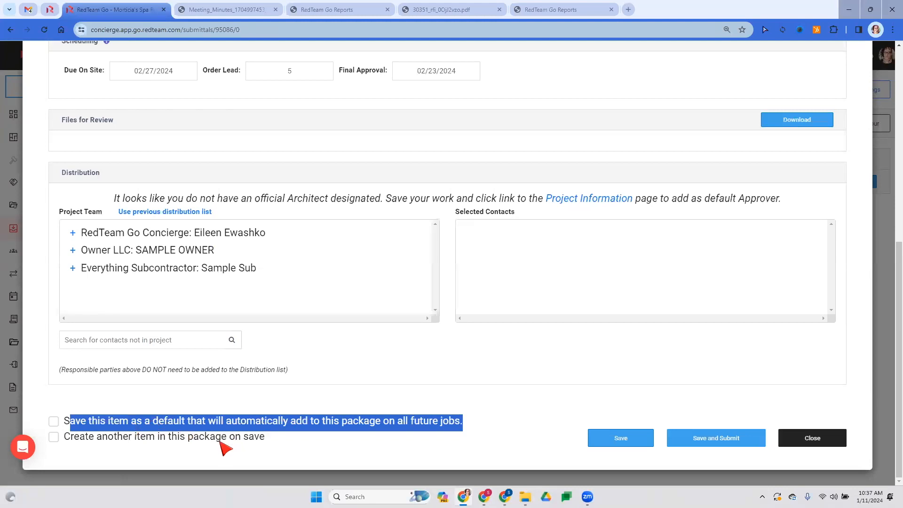
pyautogui.click(367, 444)
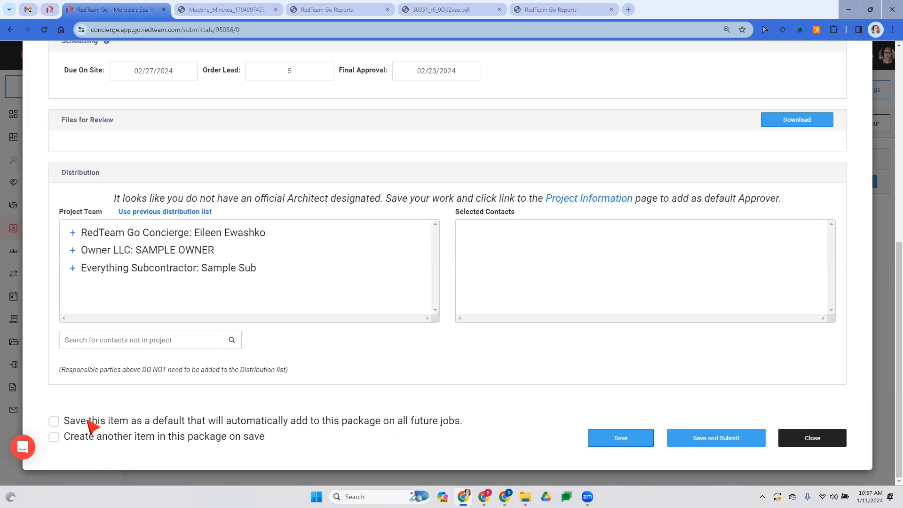
# Enable creating another item in this package on save, and save the submittal item without submitting it
pyautogui.click(54, 438)
pyautogui.click(634, 442)
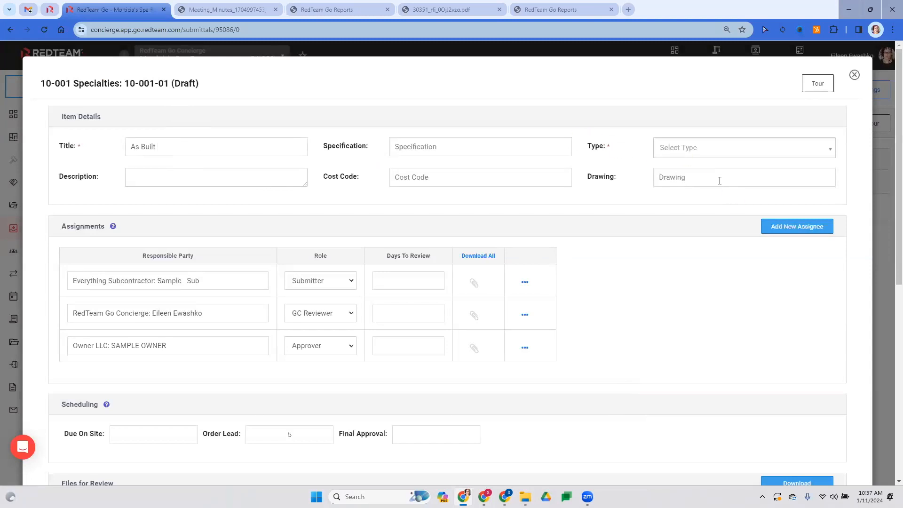
# Set the As Built submittal item's type to Drawing
pyautogui.click(693, 147)
pyautogui.scroll(-3, 721, 205)
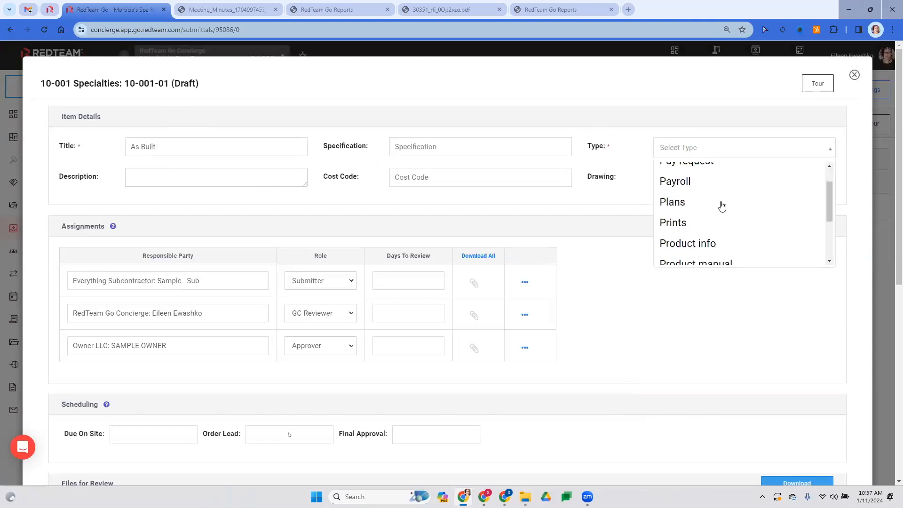
pyautogui.click(727, 213)
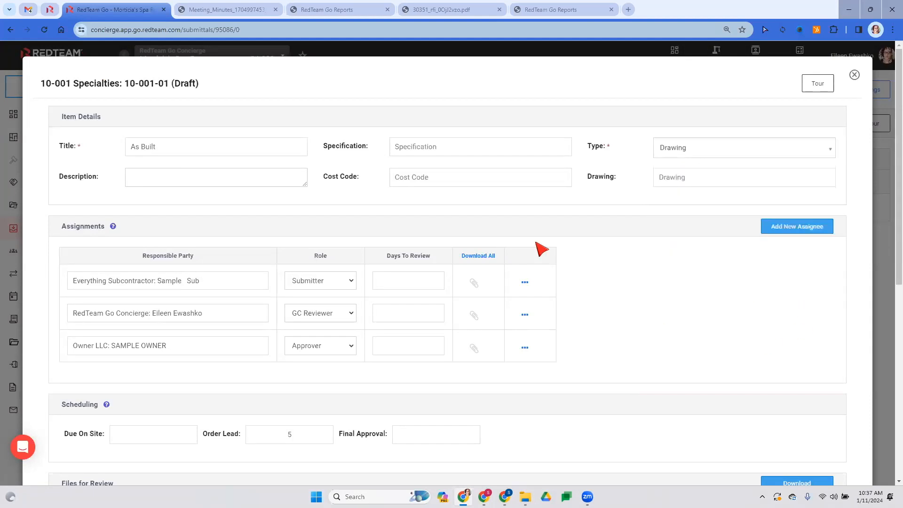
# Schedule the As Built item with a due on site date of 02/27/2024 and a final approval date of 02/23/2024
pyautogui.scroll(-4, 269, 275)
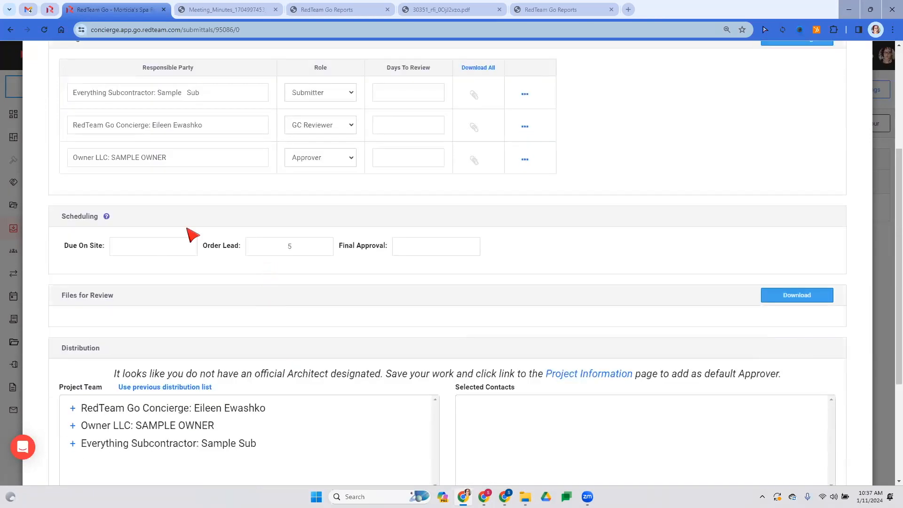
pyautogui.click(171, 252)
pyautogui.click(436, 375)
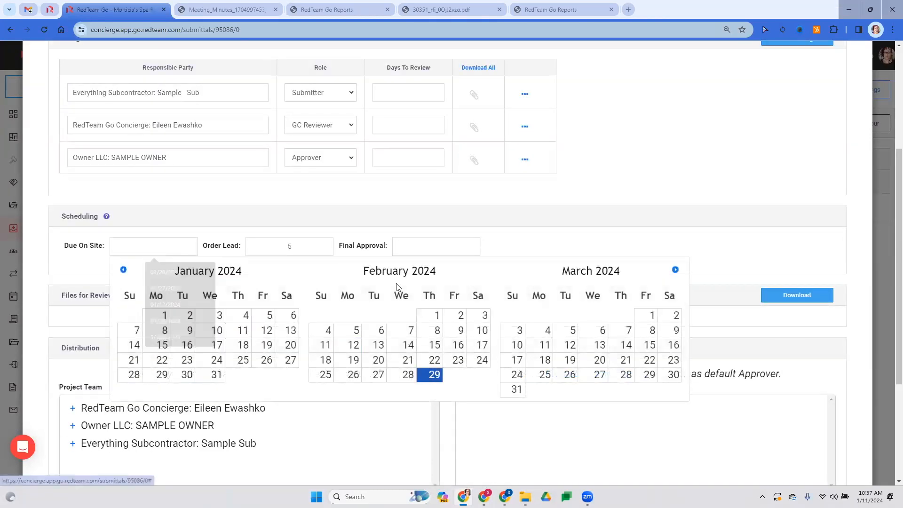
pyautogui.click(476, 251)
pyautogui.click(480, 362)
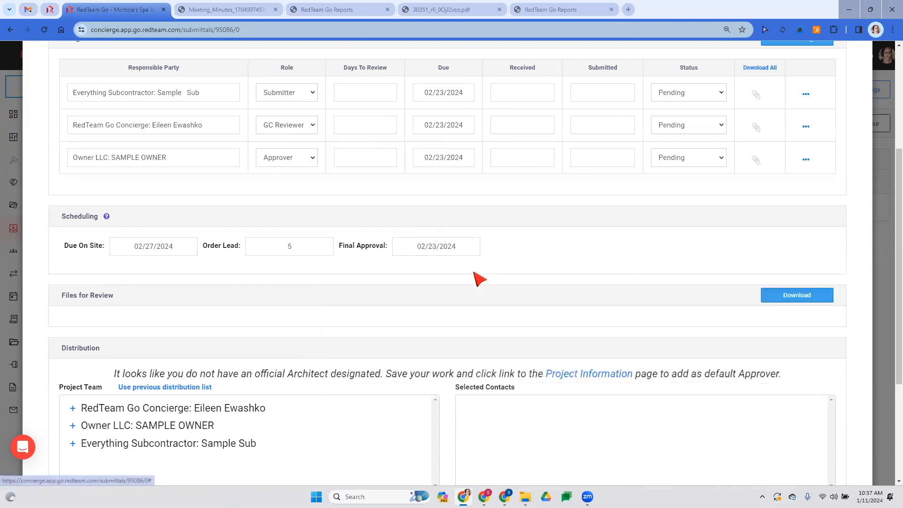
# Save the As Built item without submitting it, and close the item form to return to the submittals list
pyautogui.scroll(-4, 747, 291)
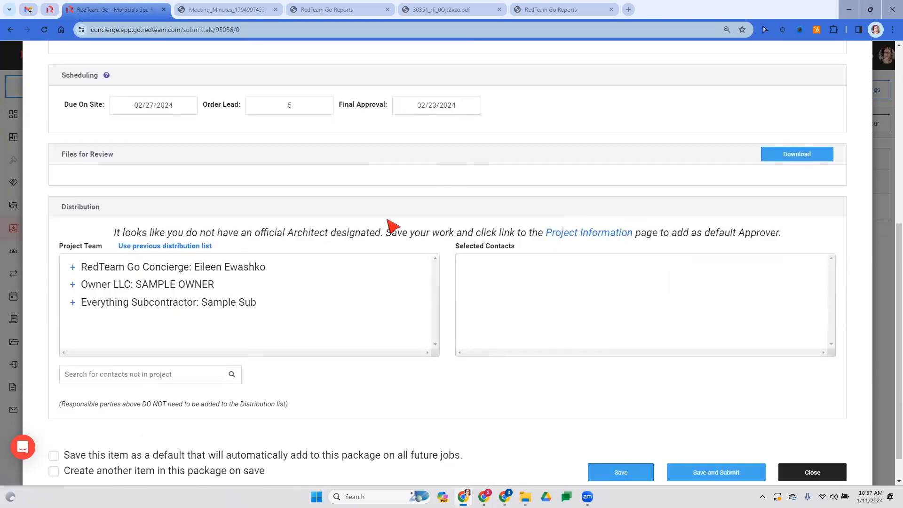
pyautogui.click(642, 445)
pyautogui.click(830, 442)
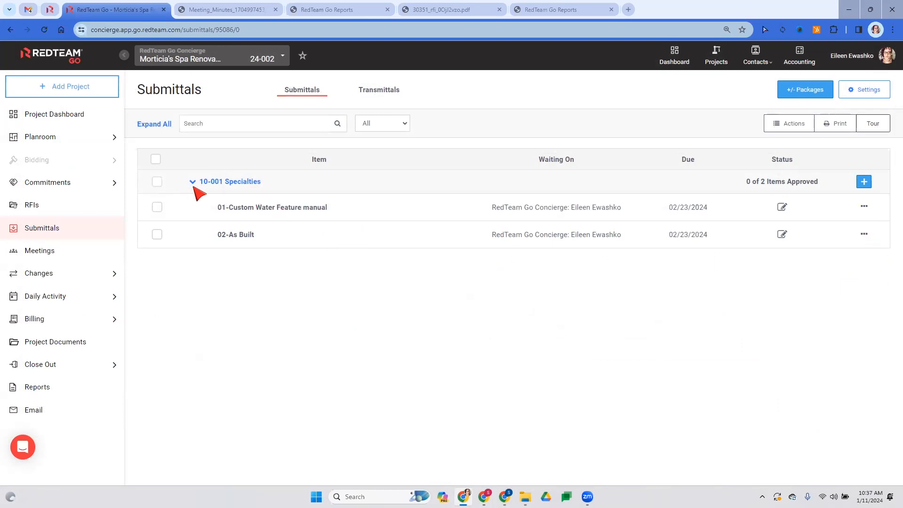
# Select all items in the 10-001 Specialties package and send the submittal request to their suppliers
pyautogui.click(157, 181)
pyautogui.click(794, 126)
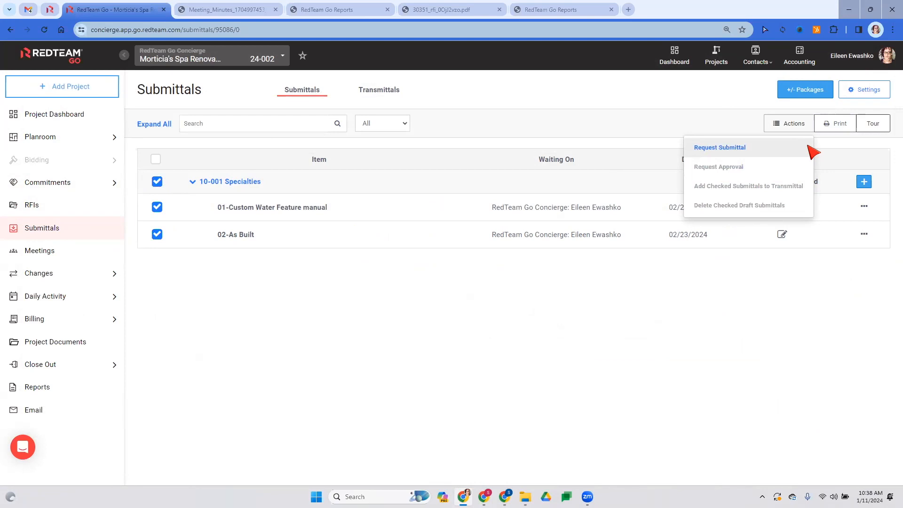
pyautogui.click(761, 150)
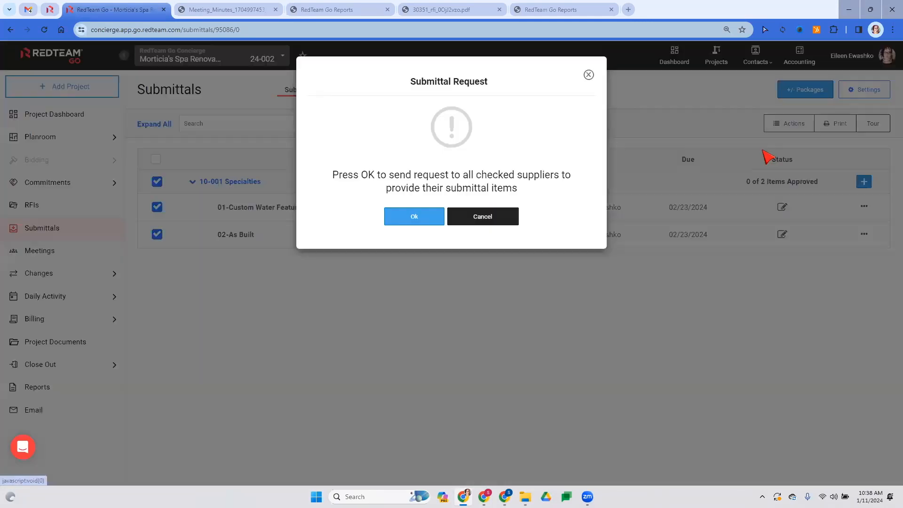
pyautogui.click(429, 224)
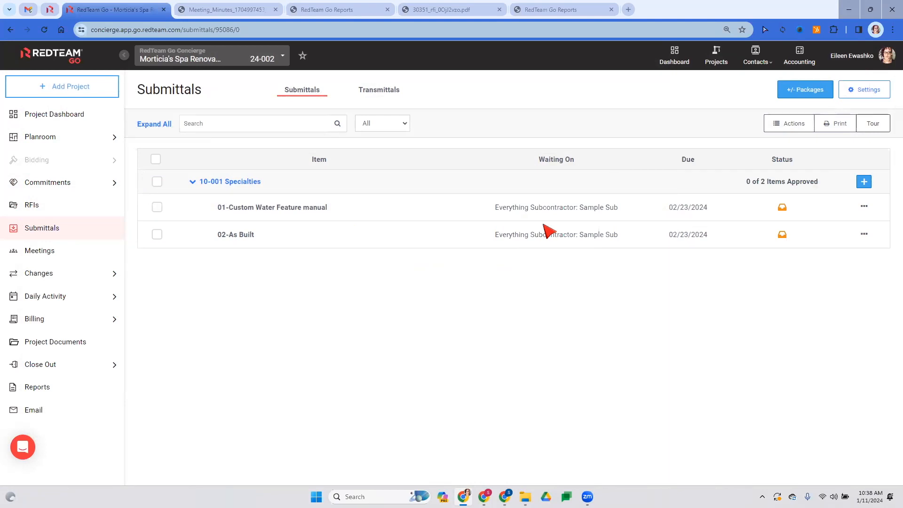
# Switch to the subcontractor's Gmail inbox and open the Submittal Request 10-001-02 email for Morticia's Spa Renovation
pyautogui.click(29, 9)
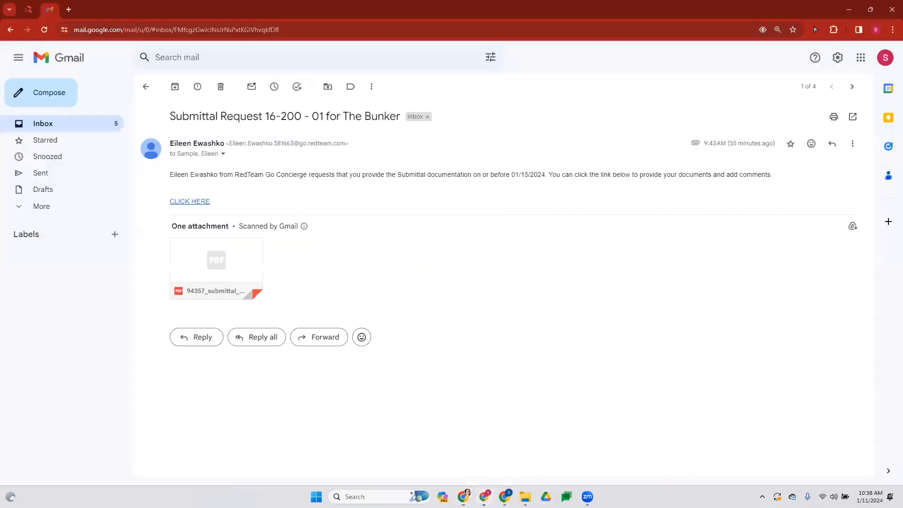
pyautogui.click(91, 125)
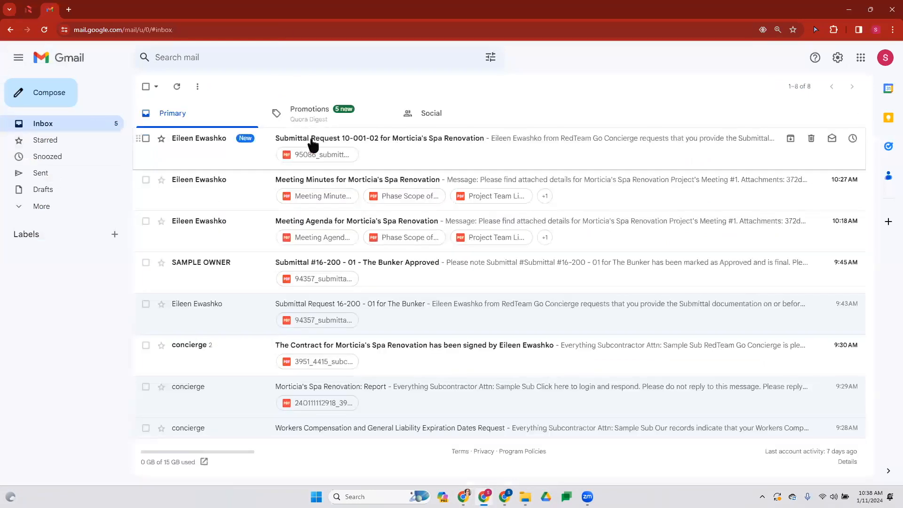
pyautogui.click(399, 146)
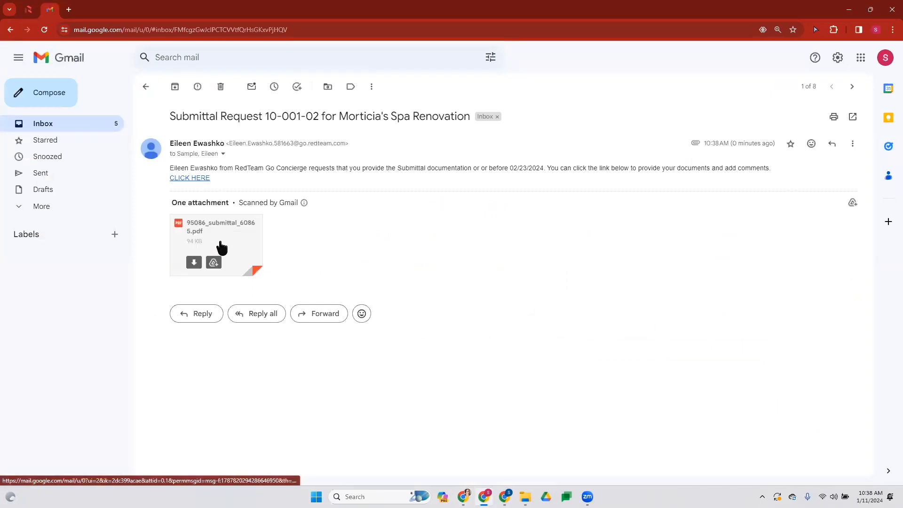
# Examine the attached submittal report PDF for its item details, review and approval statuses, due dates and distribution list, then close it
pyautogui.click(221, 234)
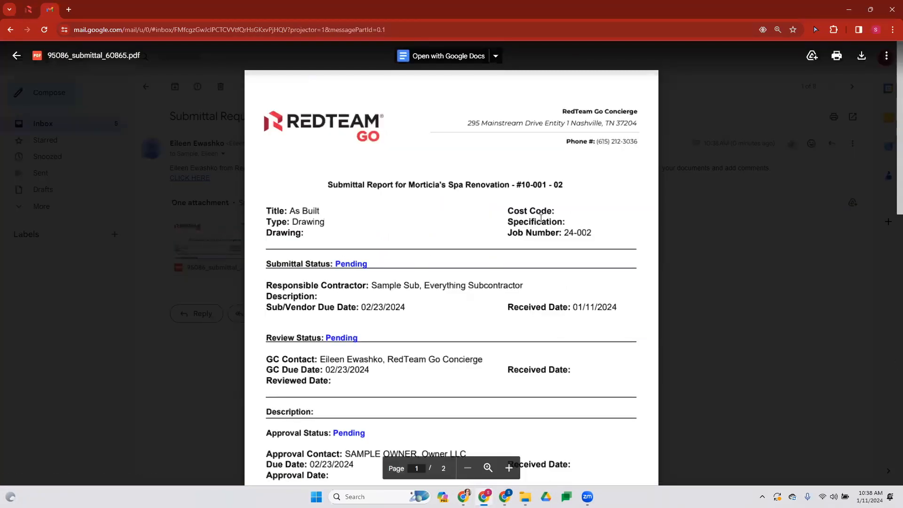
pyautogui.scroll(-1, 427, 185)
pyautogui.scroll(1, 587, 183)
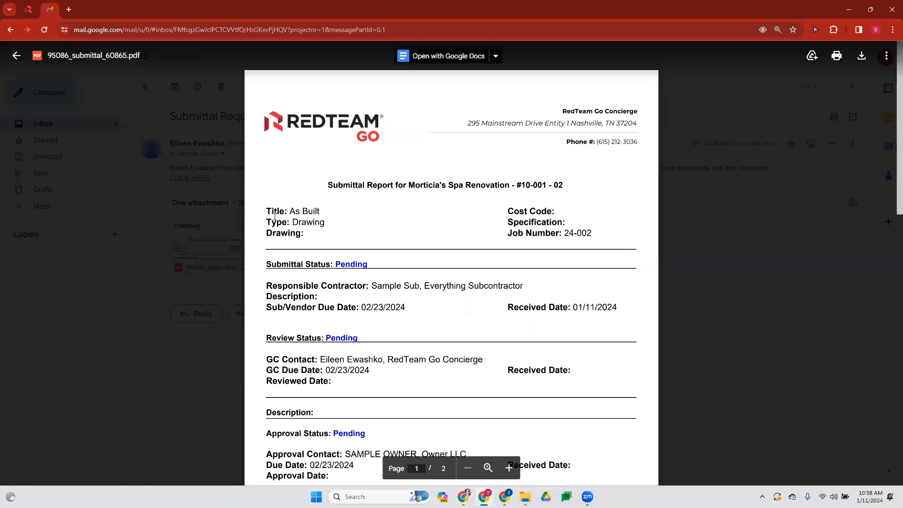
pyautogui.scroll(-3, 308, 212)
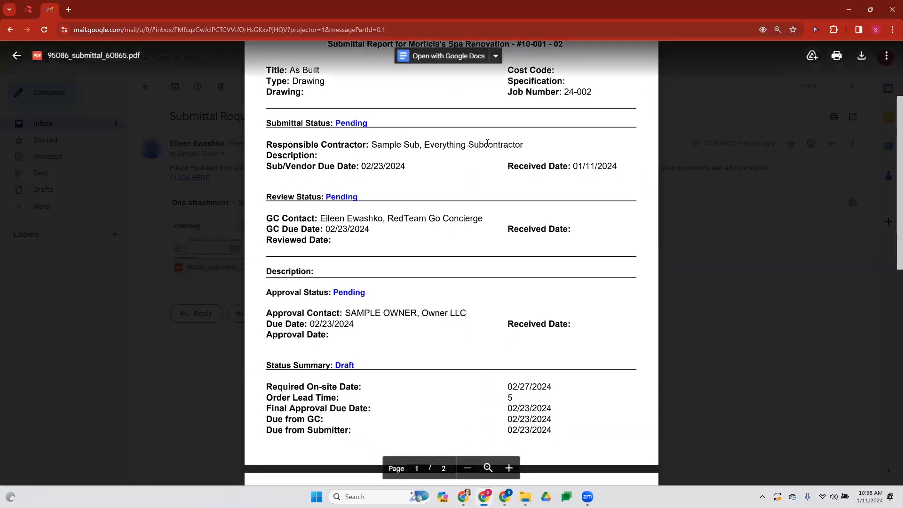
pyautogui.scroll(-2, 301, 197)
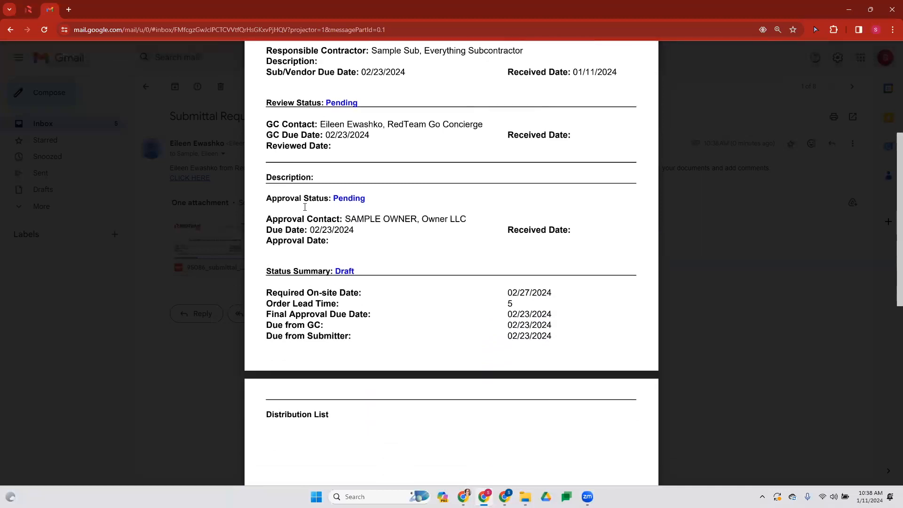
pyautogui.scroll(-1, 305, 218)
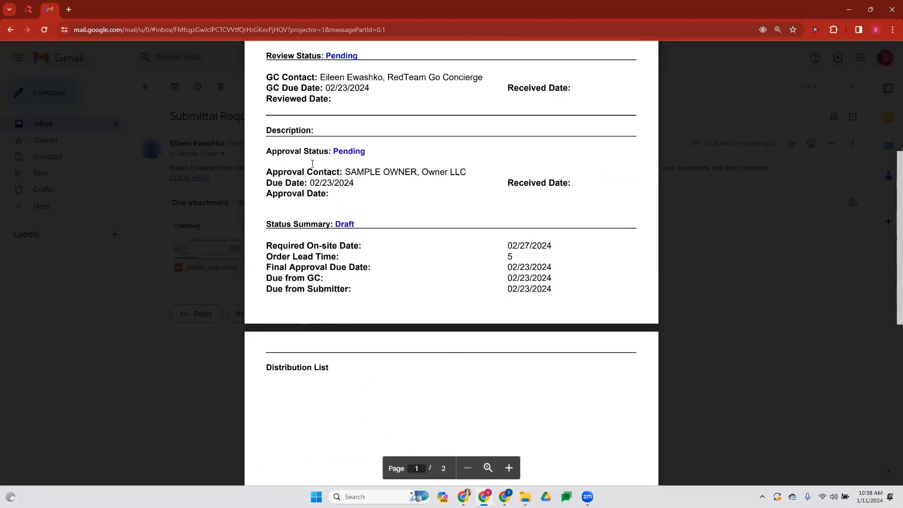
pyautogui.scroll(3, 390, 174)
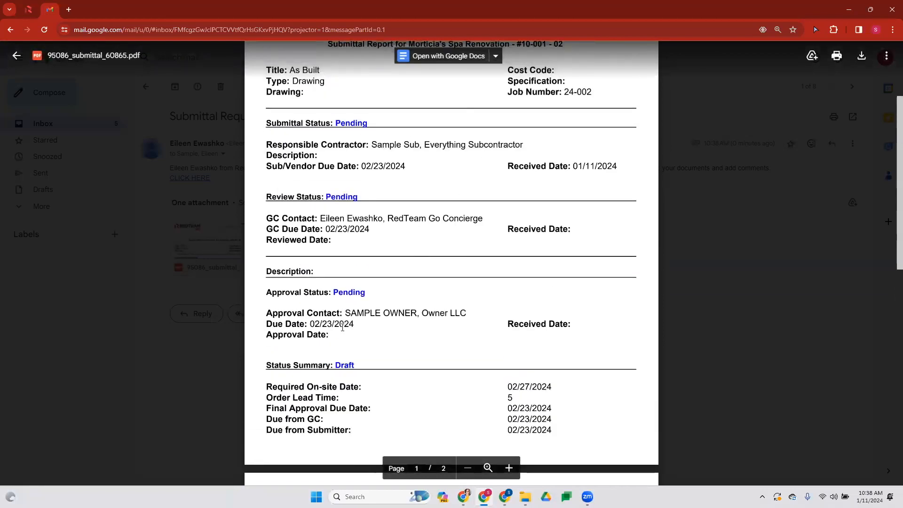
pyautogui.scroll(-9, 342, 327)
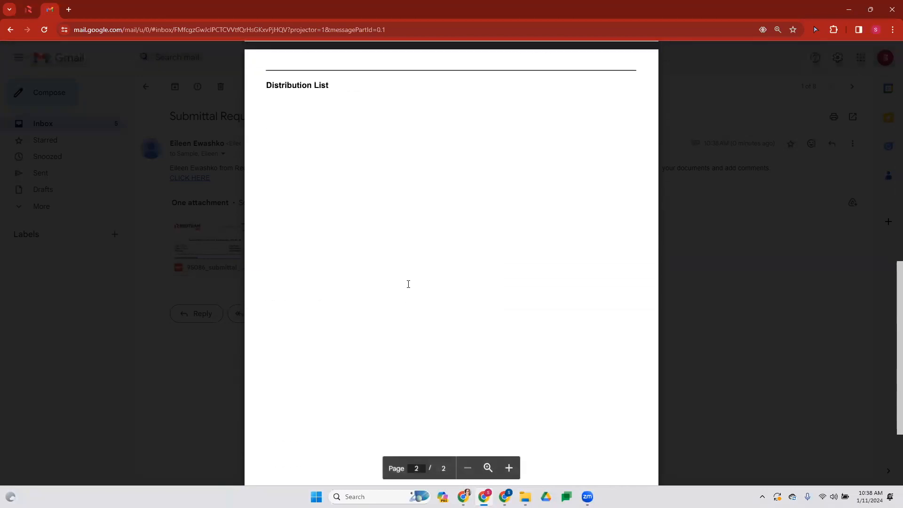
pyautogui.click(721, 250)
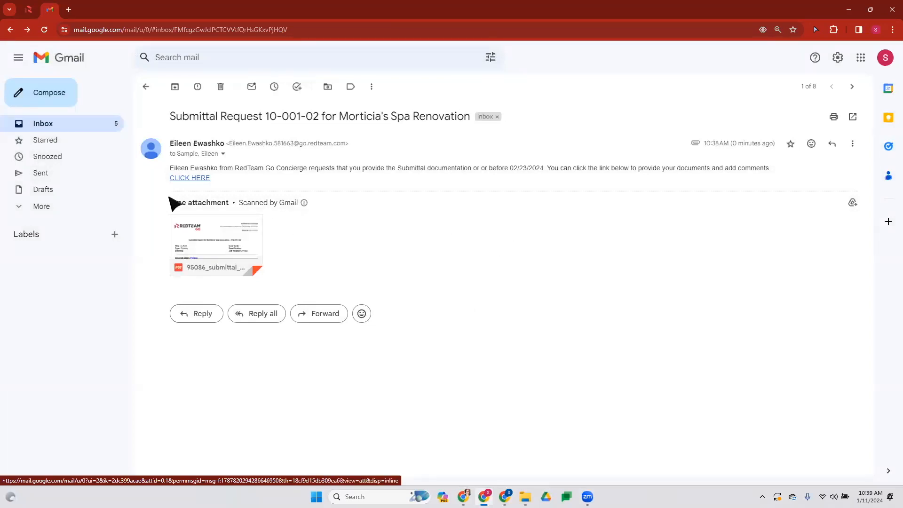
# Follow the email's response link, attach Valve Specs.pdf from the desktop's New folder to 02-As Built, and submit the file
pyautogui.click(183, 179)
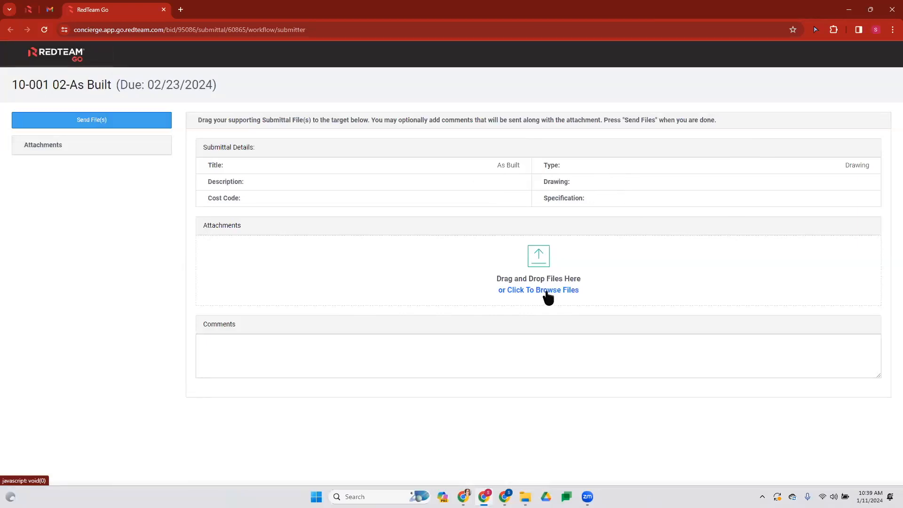
pyautogui.click(525, 291)
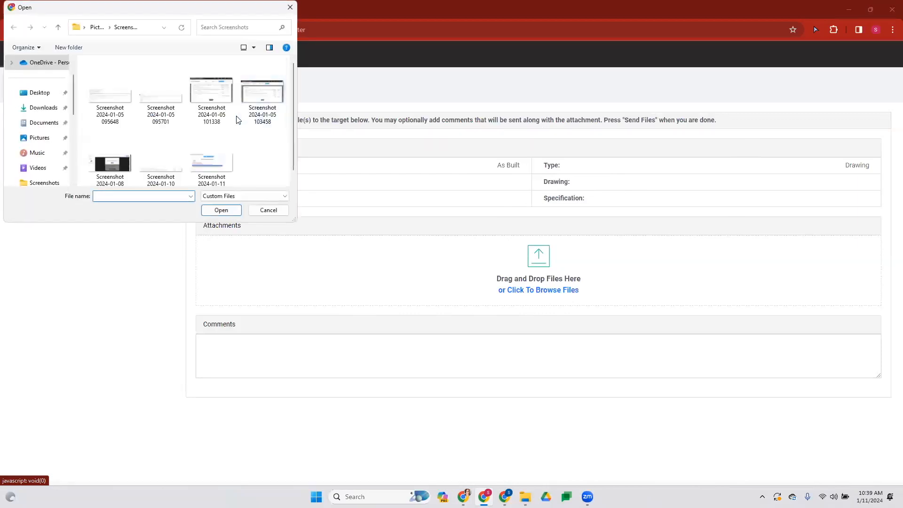
pyautogui.click(33, 91)
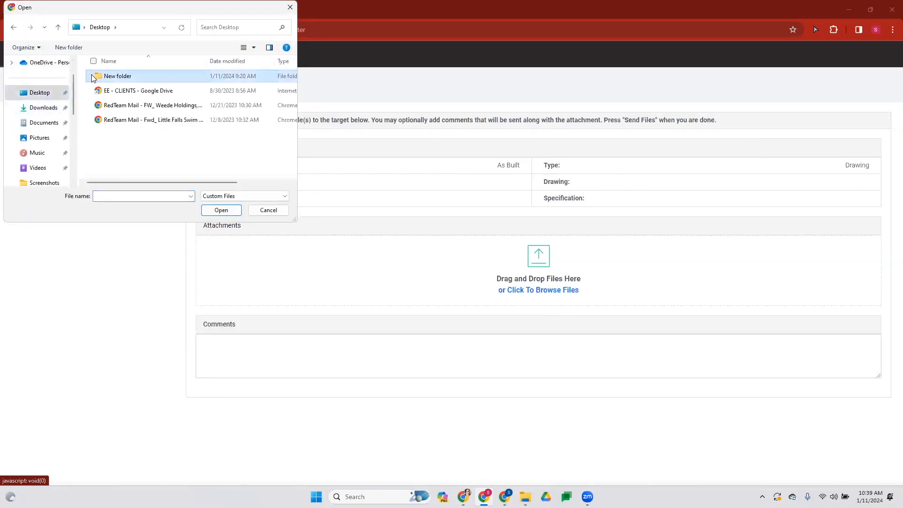
pyautogui.doubleClick(111, 74)
pyautogui.doubleClick(211, 151)
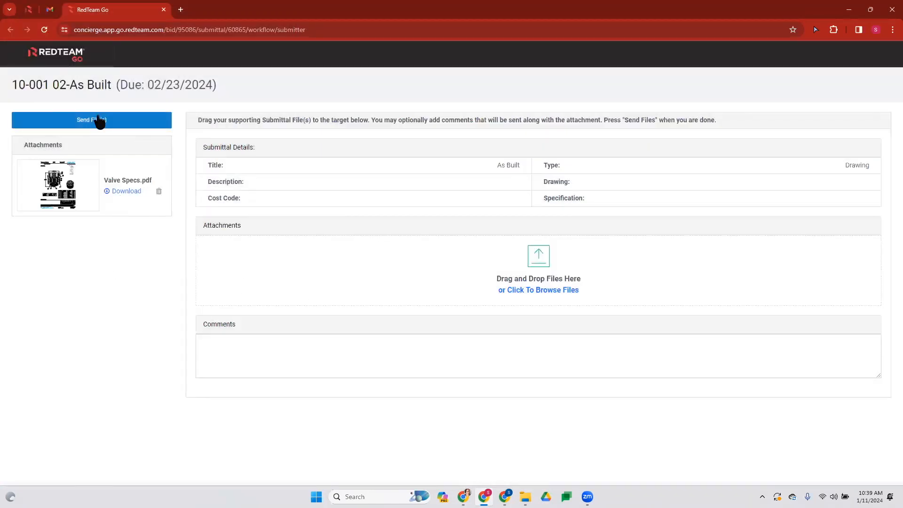
pyautogui.click(101, 123)
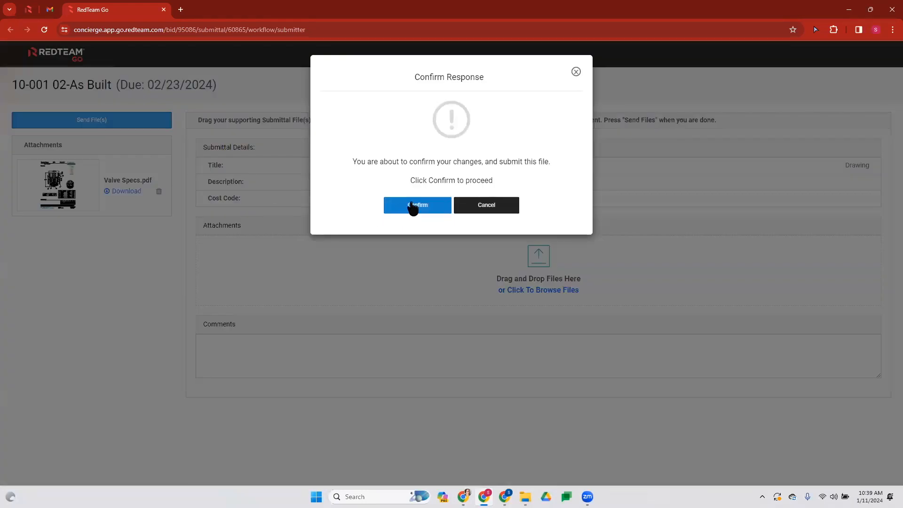
pyautogui.click(413, 205)
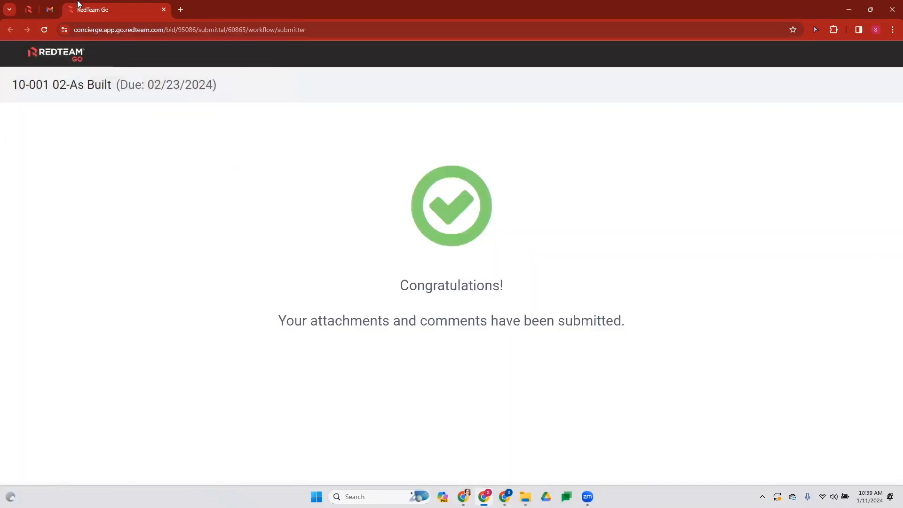
# Return to the Gmail inbox, open the Submittal Request 10-001-01 email and follow its response link
pyautogui.click(51, 11)
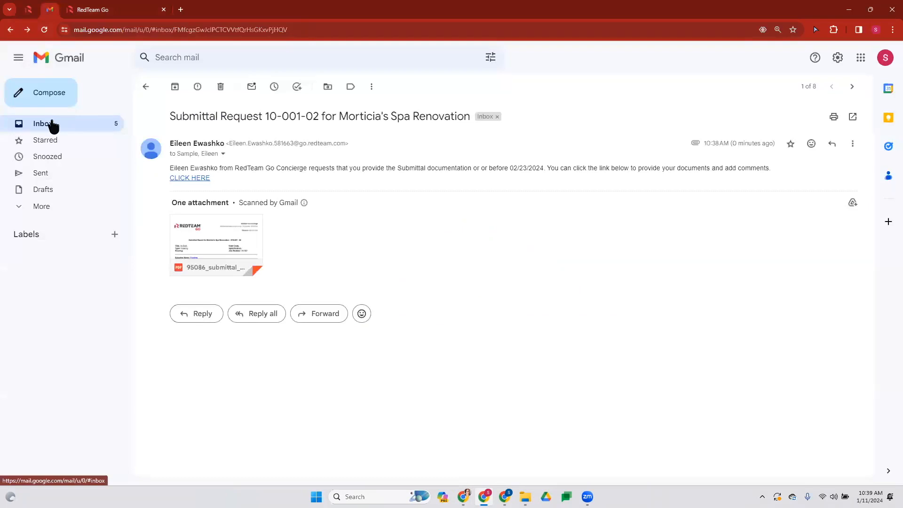
pyautogui.click(52, 124)
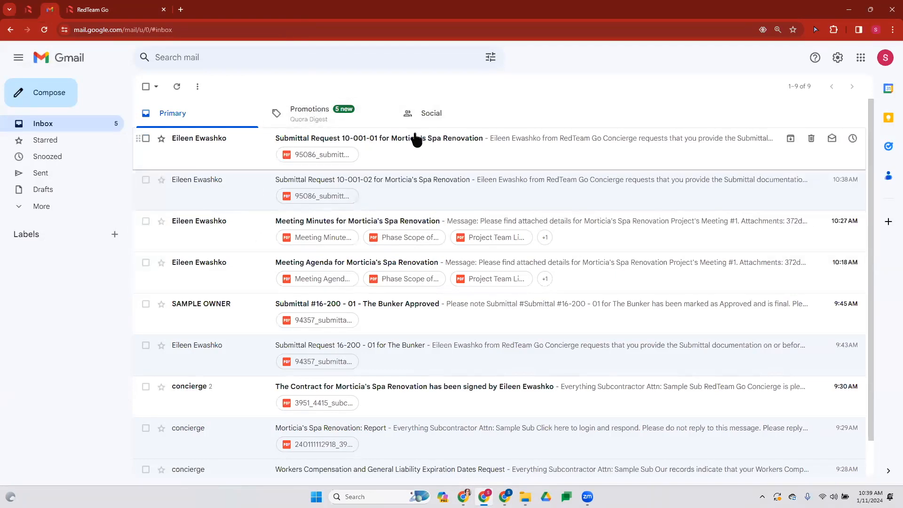
pyautogui.click(416, 139)
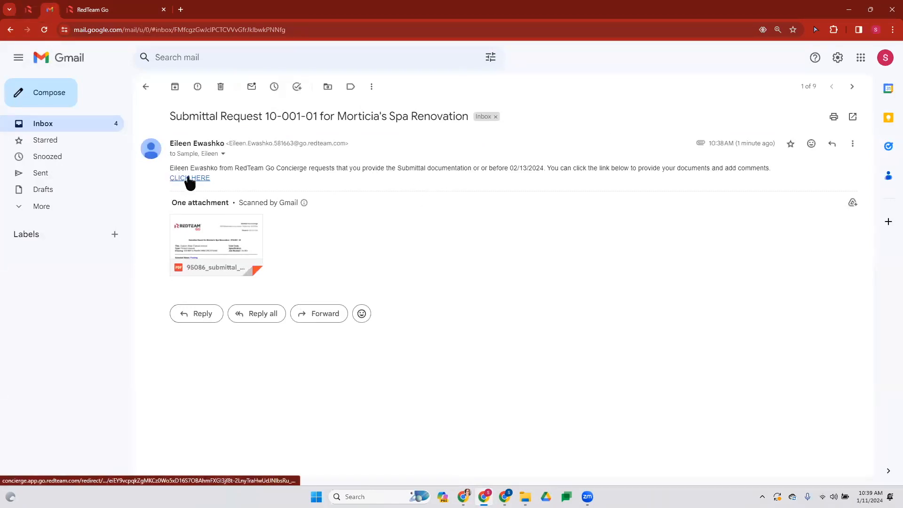
pyautogui.click(189, 178)
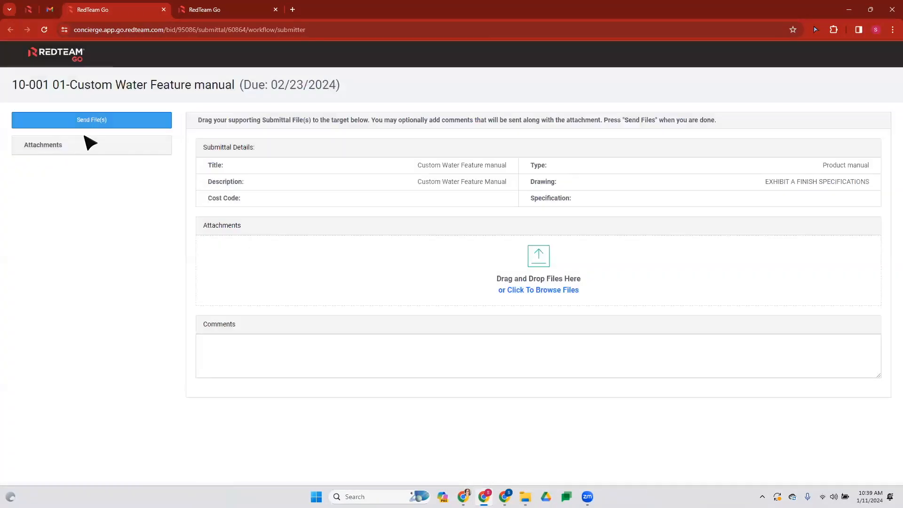
# Attach Project Manual _ Specifications.pdf to 01-Custom Water Feature manual and submit the file
pyautogui.click(541, 290)
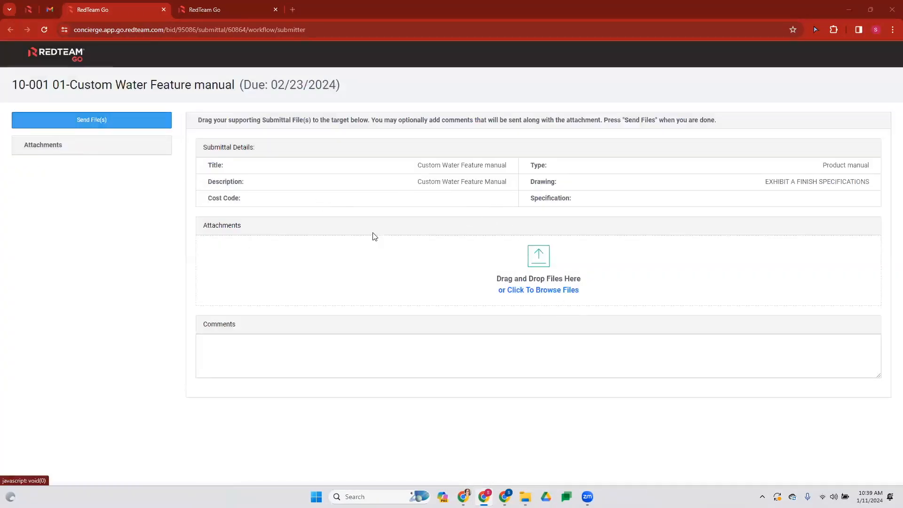
pyautogui.click(270, 210)
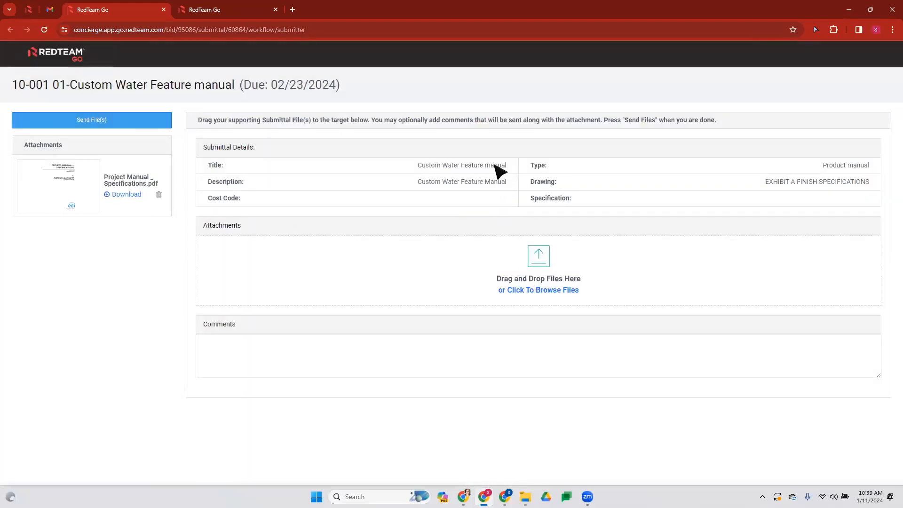
pyautogui.click(38, 124)
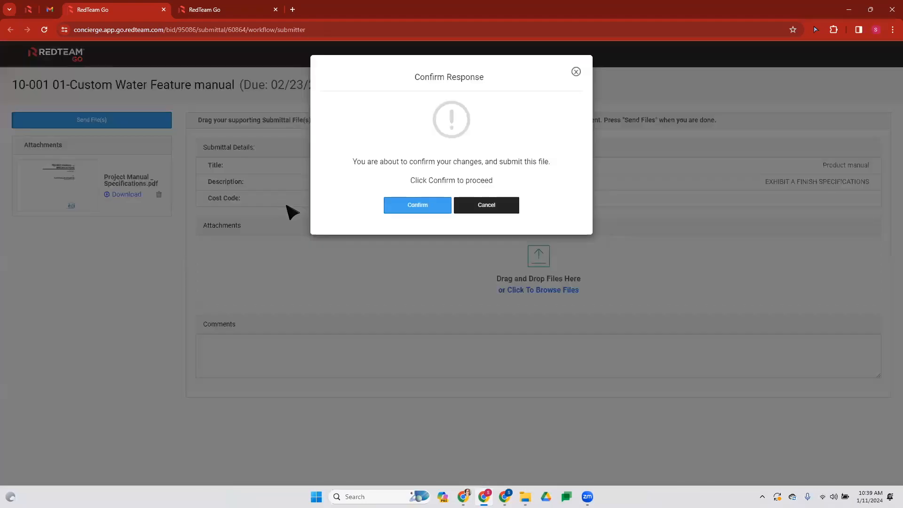
pyautogui.click(413, 206)
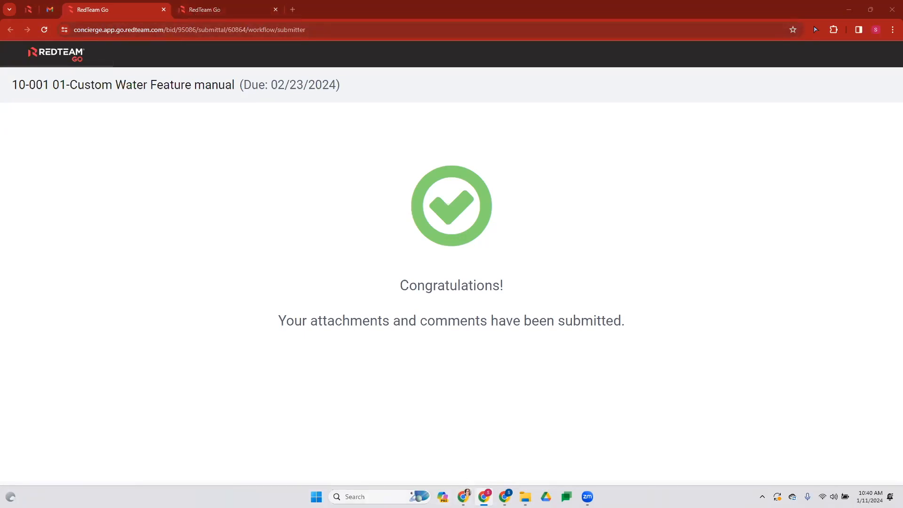
# Switch to the contractor's RedTeam Go window and check the items listed under 10-001 Specialties
pyautogui.click(463, 497)
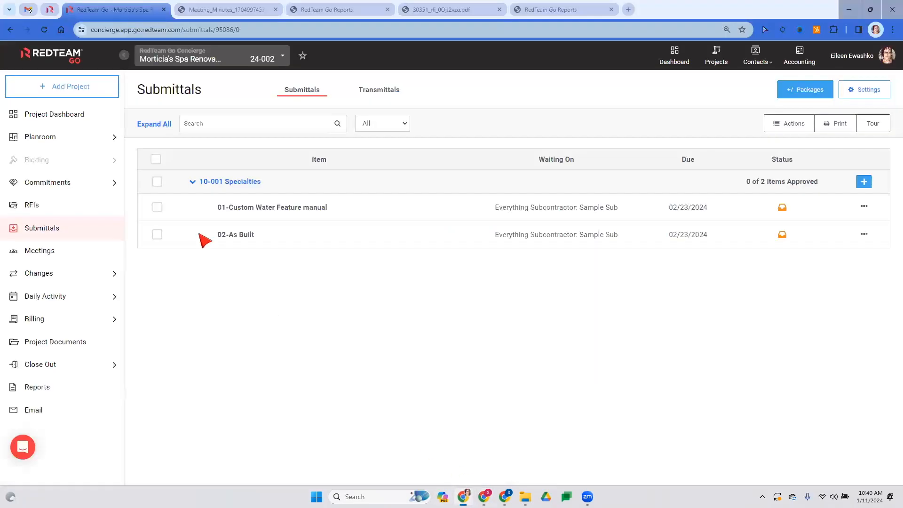
pyautogui.tripleClick(192, 182)
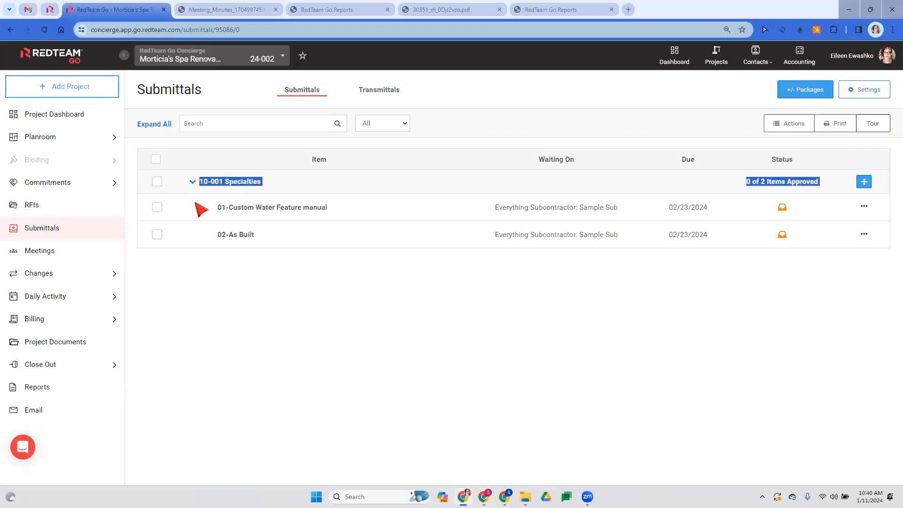
pyautogui.click(192, 182)
pyautogui.click(191, 184)
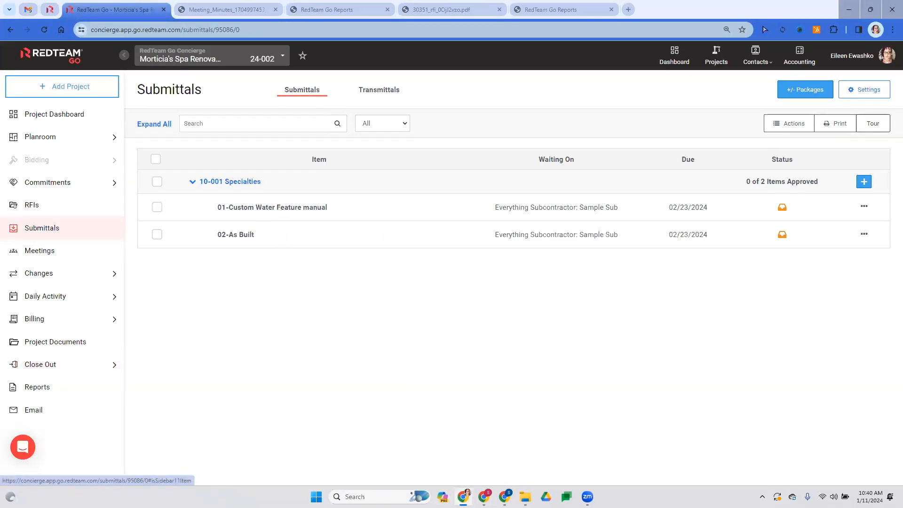
# Switch to the subcontractor's RedTeam Go portal and open the Submittals list for Morticia's Spa Renovation
pyautogui.click(484, 496)
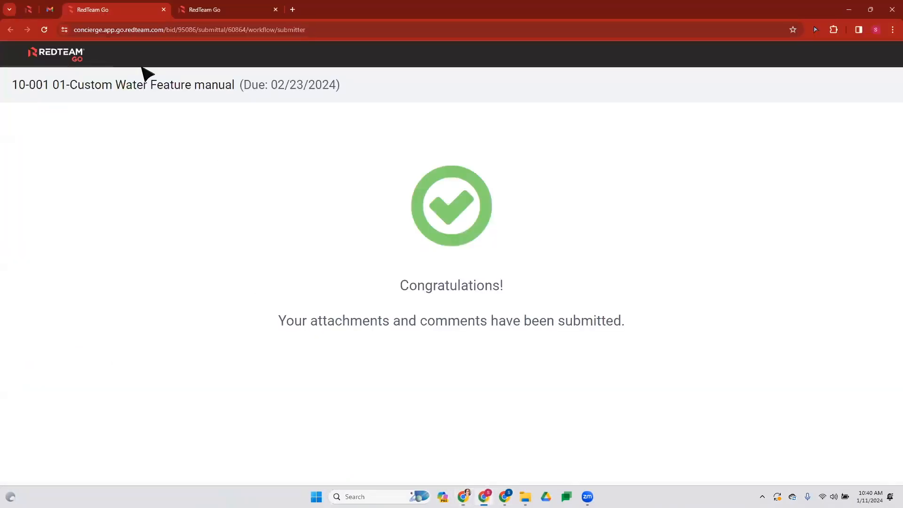
pyautogui.click(50, 9)
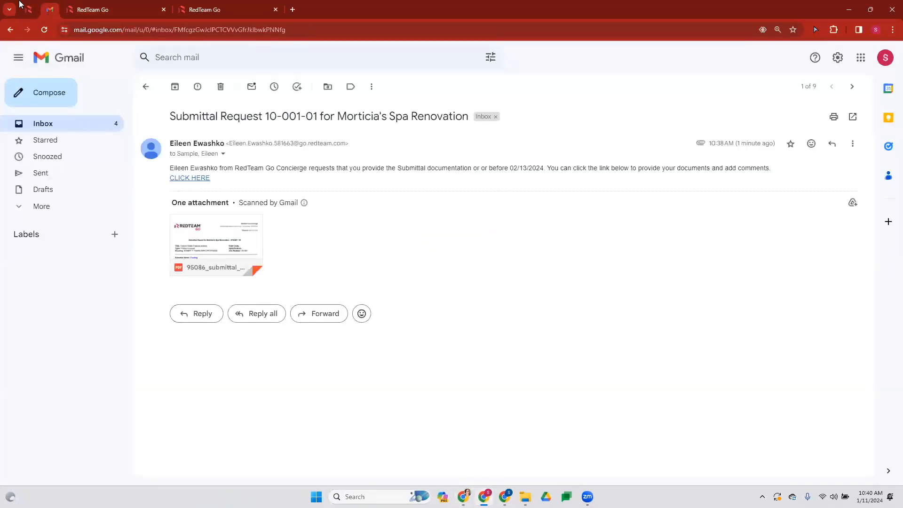
pyautogui.click(29, 9)
pyautogui.click(539, 347)
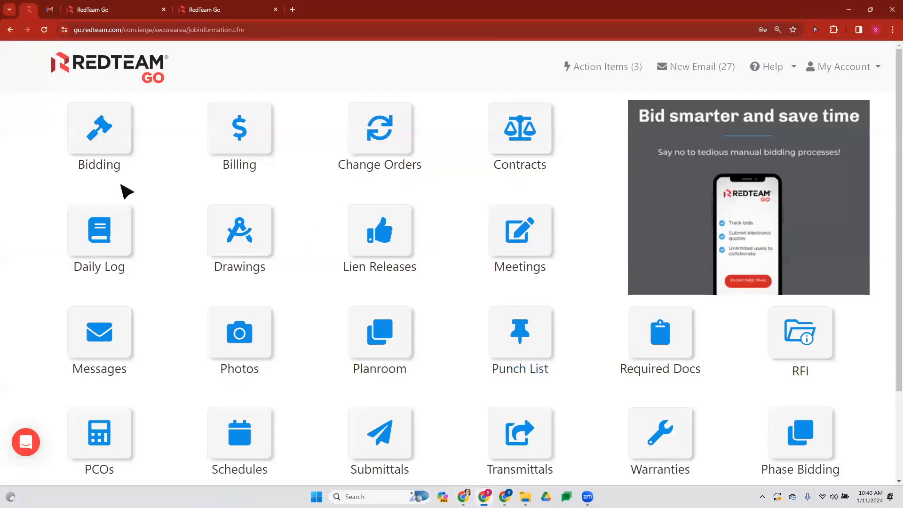
pyautogui.scroll(-1, 509, 267)
pyautogui.scroll(-1, 509, 266)
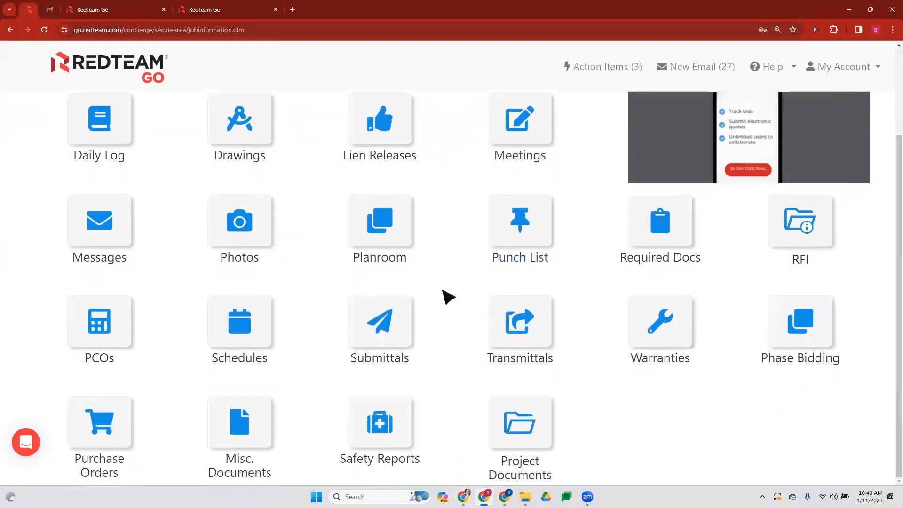
pyautogui.click(393, 330)
pyautogui.scroll(-5, 249, 256)
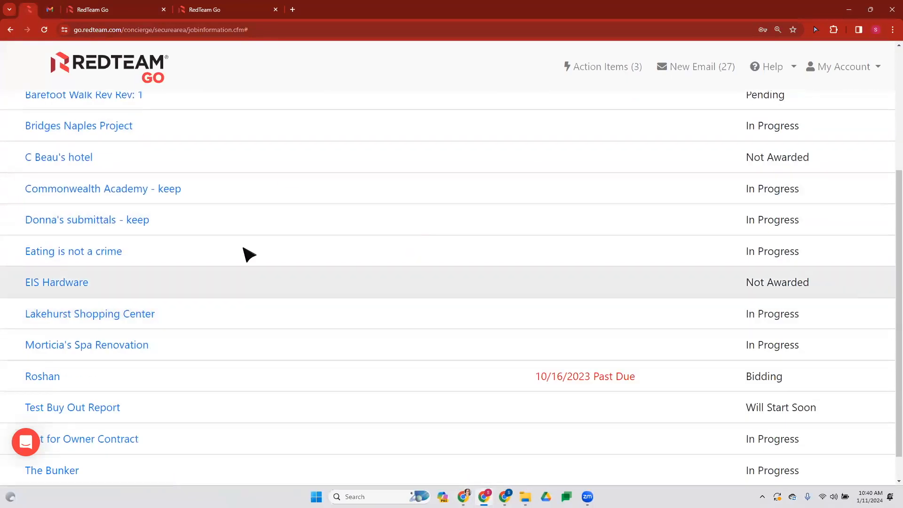
pyautogui.click(111, 322)
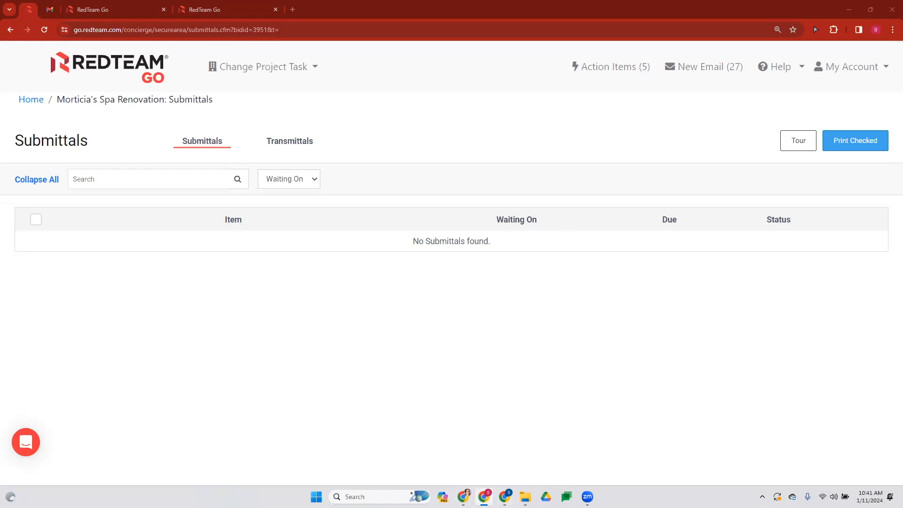
# Return to the contractor's RedTeam Go window, review the type options for a new 10-001 Specialties item, and close the draft unsaved
pyautogui.moveTo(464, 497)
pyautogui.click(463, 497)
pyautogui.click(505, 496)
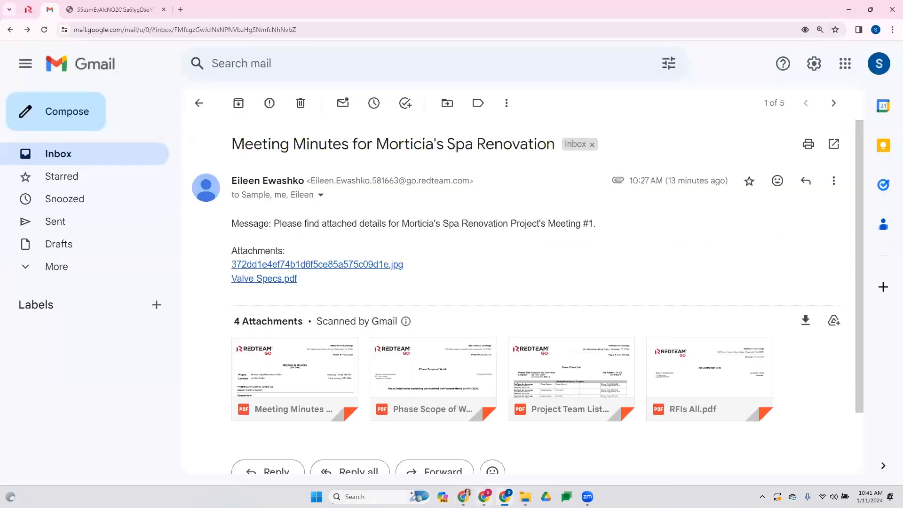
pyautogui.click(463, 496)
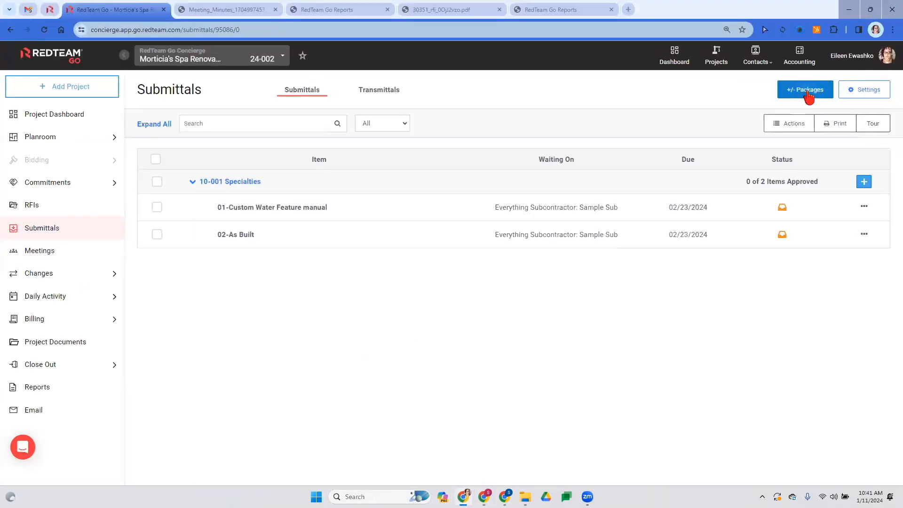
pyautogui.click(863, 181)
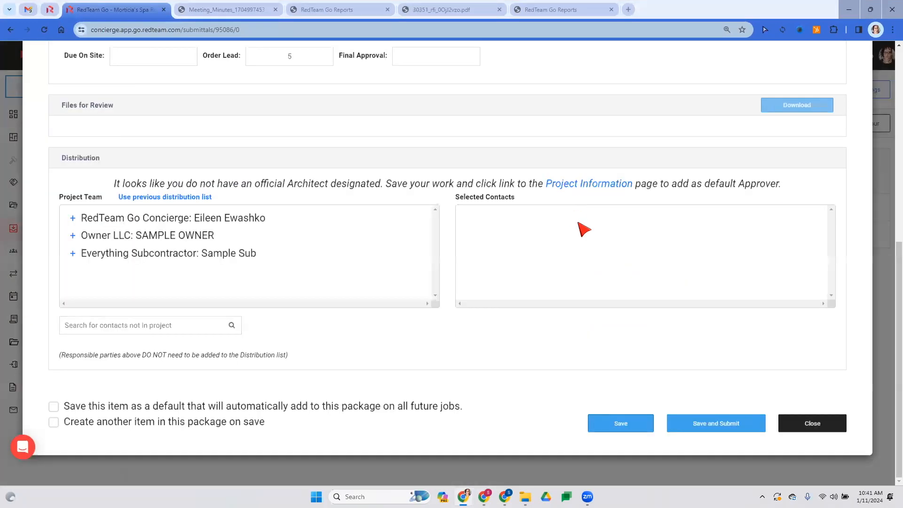
pyautogui.scroll(8, 472, 212)
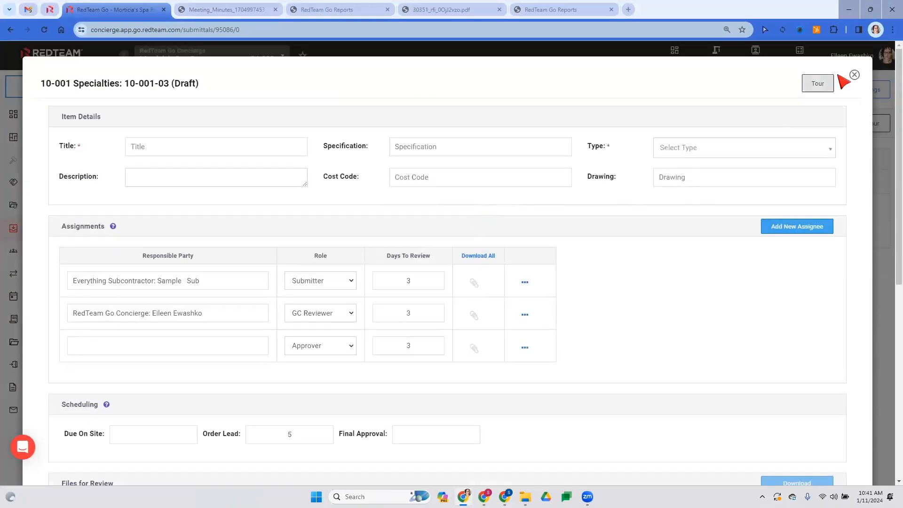
pyautogui.click(750, 148)
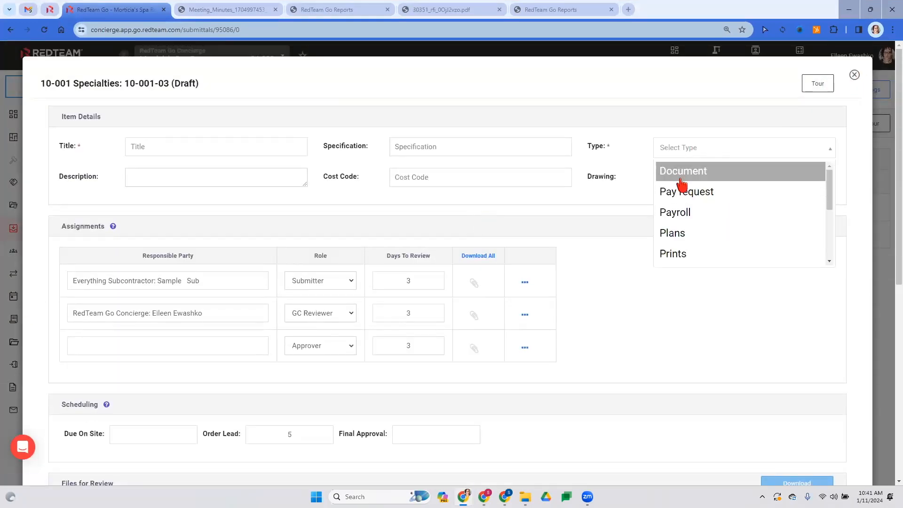
pyautogui.scroll(-2, 687, 179)
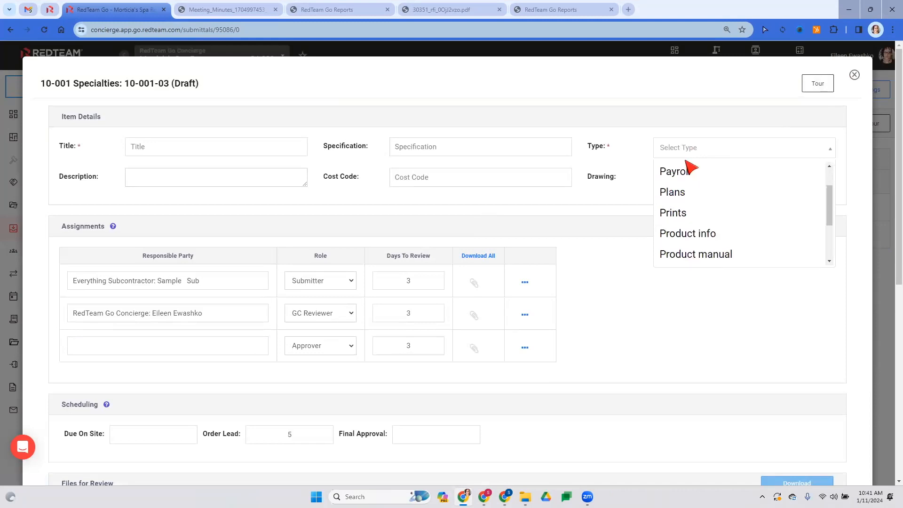
pyautogui.scroll(-3, 690, 217)
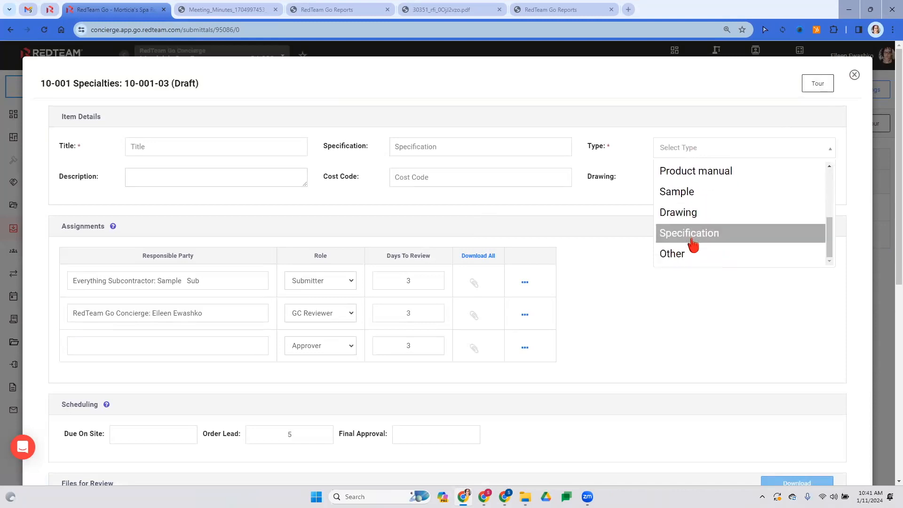
pyautogui.scroll(5, 690, 254)
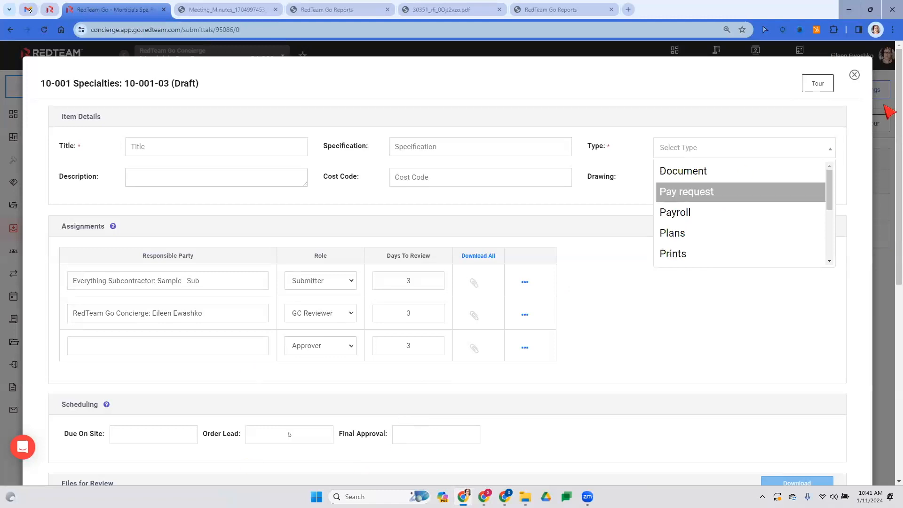
pyautogui.click(856, 78)
pyautogui.click(854, 74)
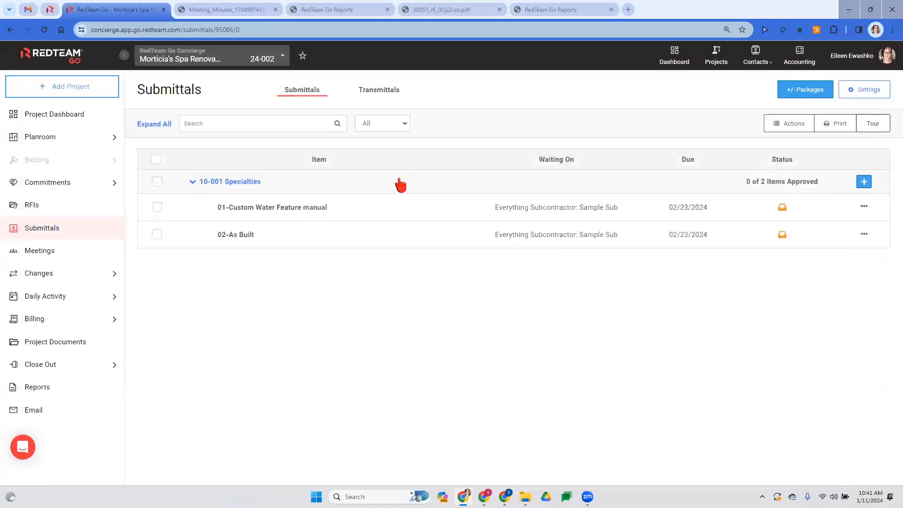
# Try to add a custom submittal package numbered 001 and named Plumbing, and close the package manager
pyautogui.click(808, 91)
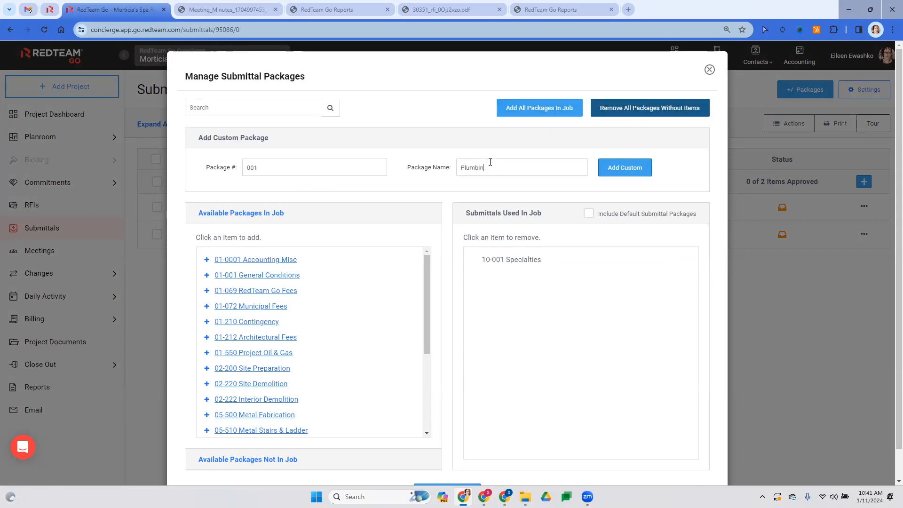
pyautogui.click(630, 167)
pyautogui.click(709, 69)
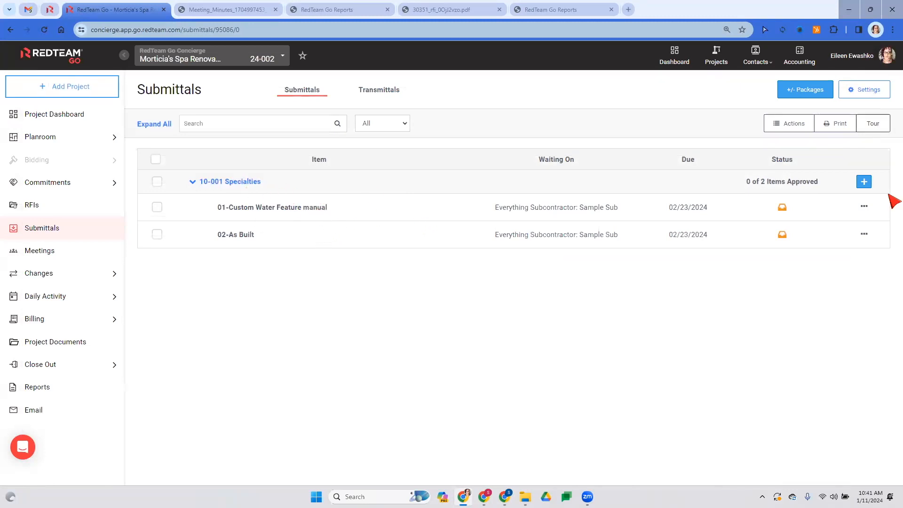
# Draft a new 10-001 Specialties item with the cost code 15-400.S: Plumbing and close it without saving
pyautogui.click(865, 183)
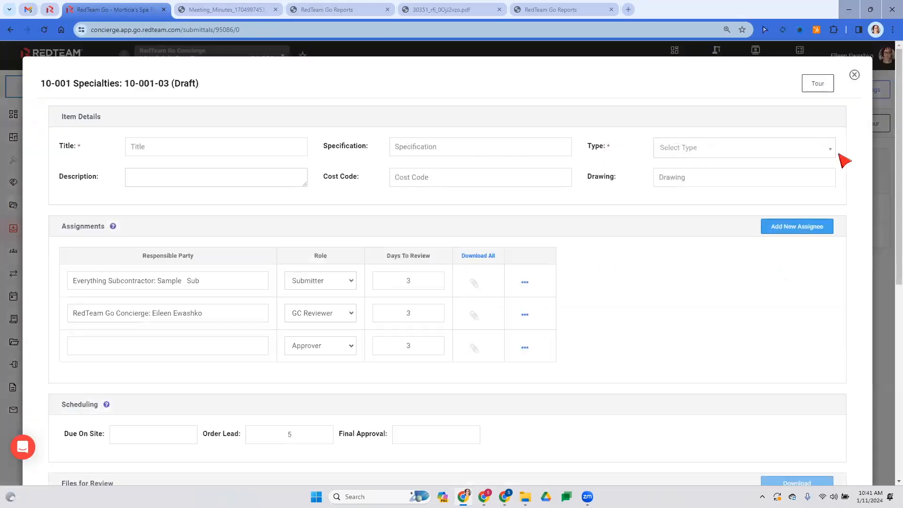
pyautogui.click(430, 173)
pyautogui.write('plumb')
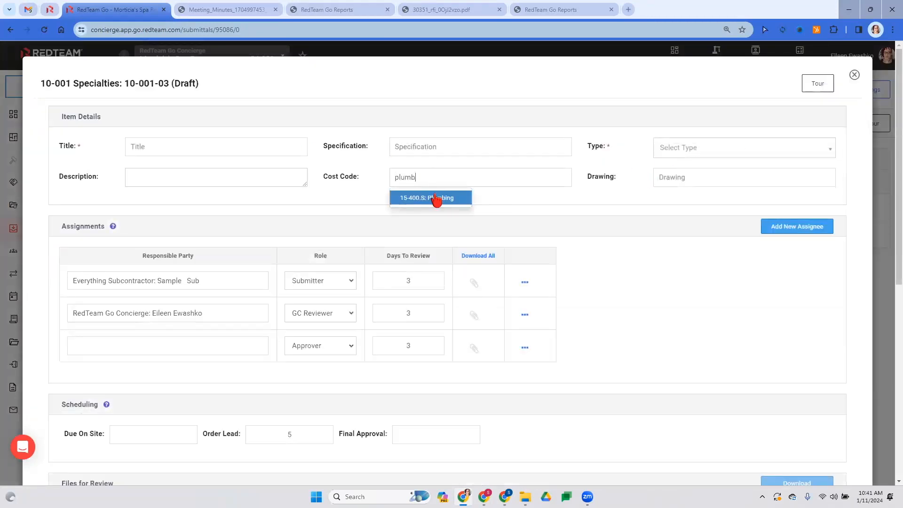
pyautogui.click(433, 198)
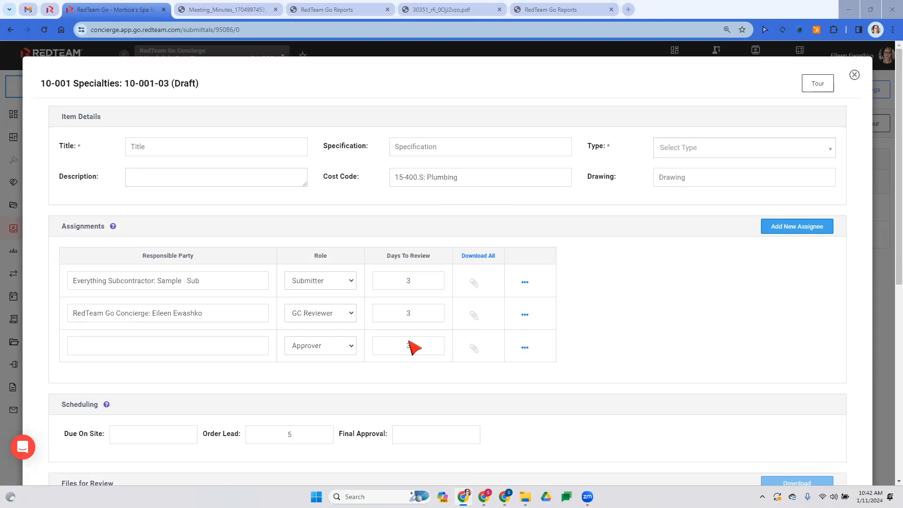
pyautogui.click(854, 75)
# Review the submittal packages used in the job, close the package manager, and expand 10-001 Specialties
pyautogui.moveTo(212, 183)
pyautogui.mouseDown()
pyautogui.moveTo(346, 182)
pyautogui.moveTo(212, 181)
pyautogui.mouseUp()
pyautogui.click(387, 182)
pyautogui.click(236, 182)
pyautogui.click(812, 96)
pyautogui.click(813, 99)
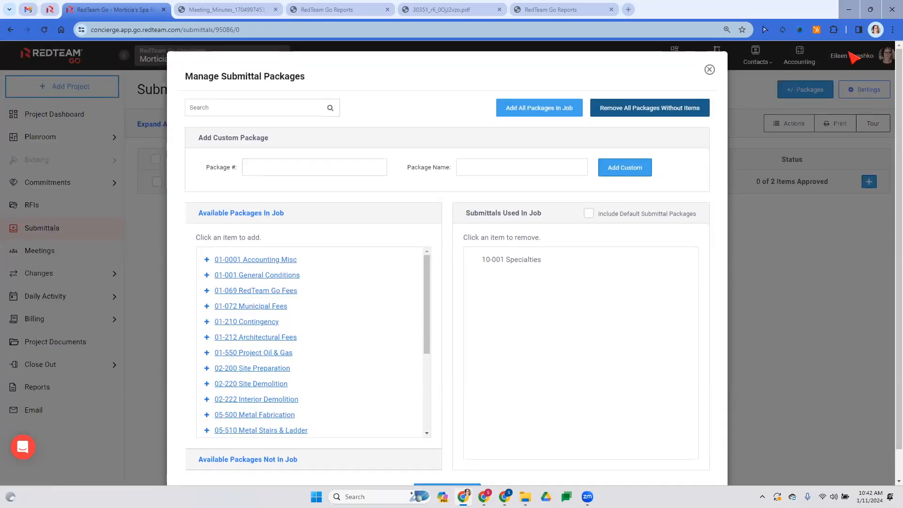
pyautogui.click(709, 70)
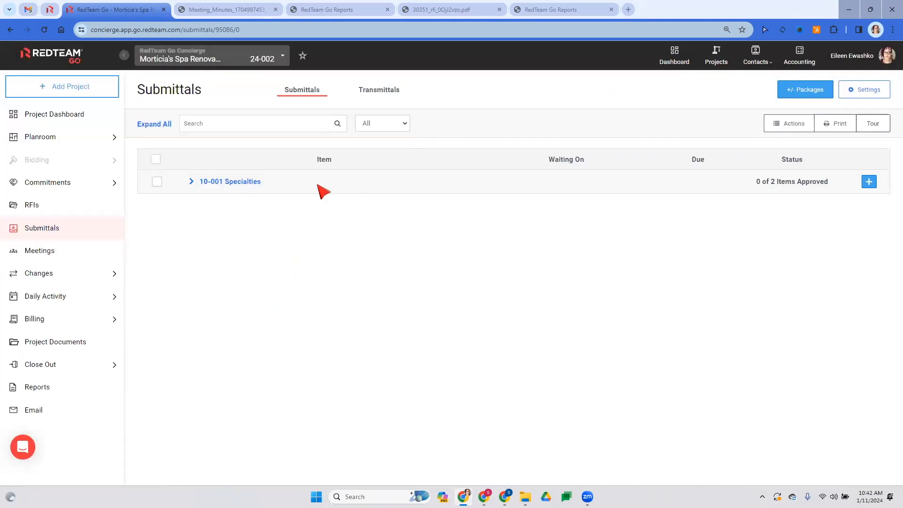
pyautogui.click(192, 182)
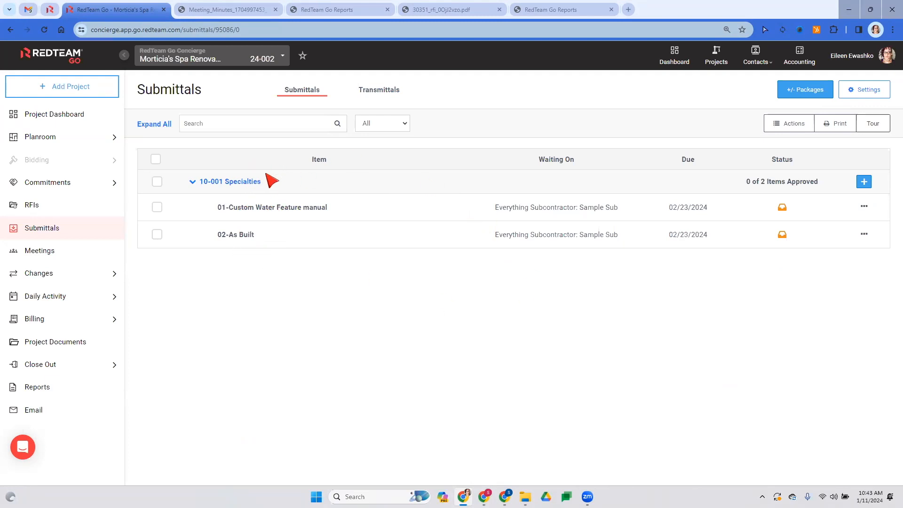
# View the attachments of 01-Custom Water Feature manual, look through Project Manual _ Specifications.pdf, and close the attachment list
pyautogui.click(863, 207)
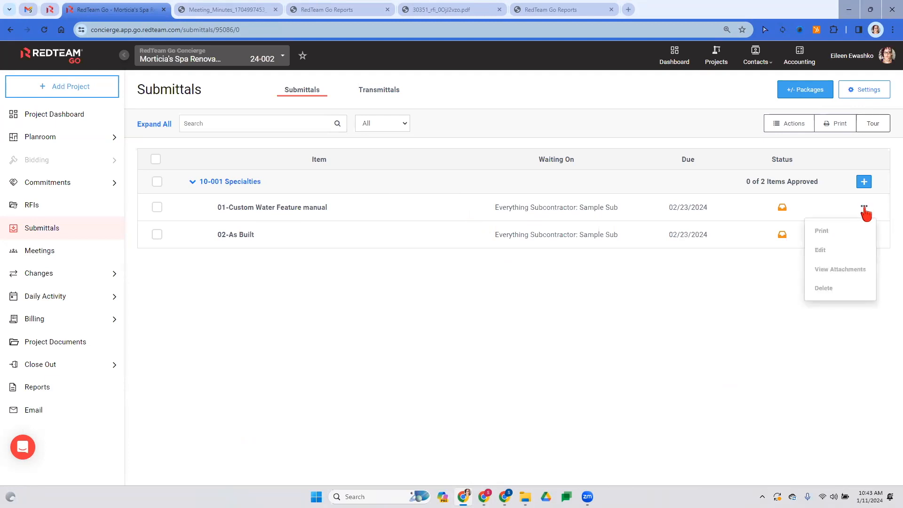
pyautogui.click(866, 273)
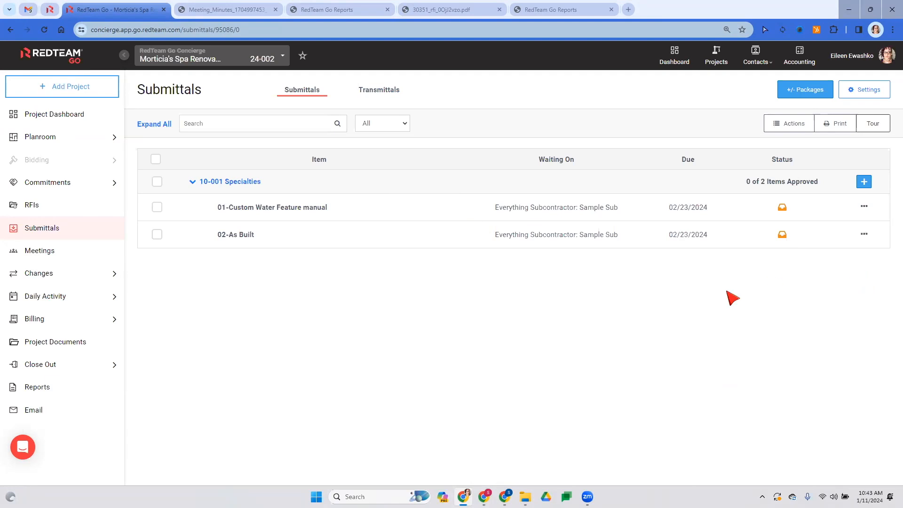
pyautogui.click(864, 205)
pyautogui.click(832, 271)
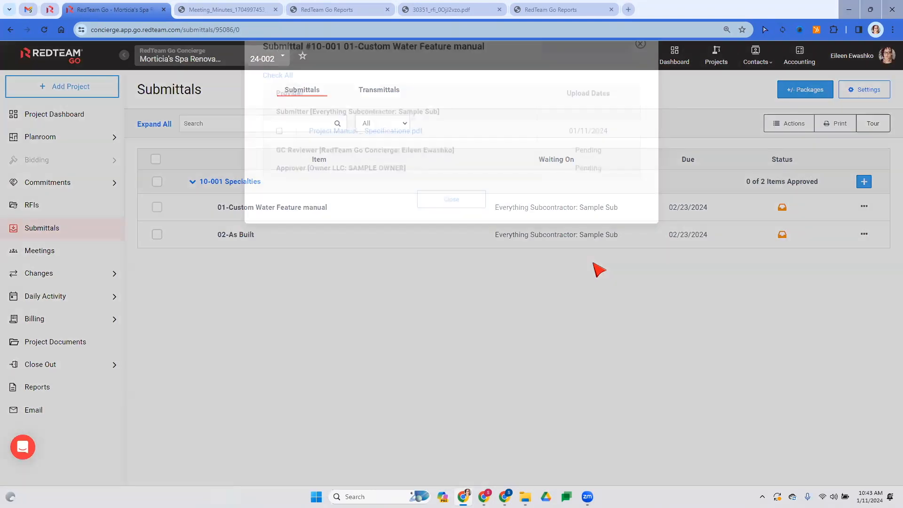
pyautogui.click(366, 169)
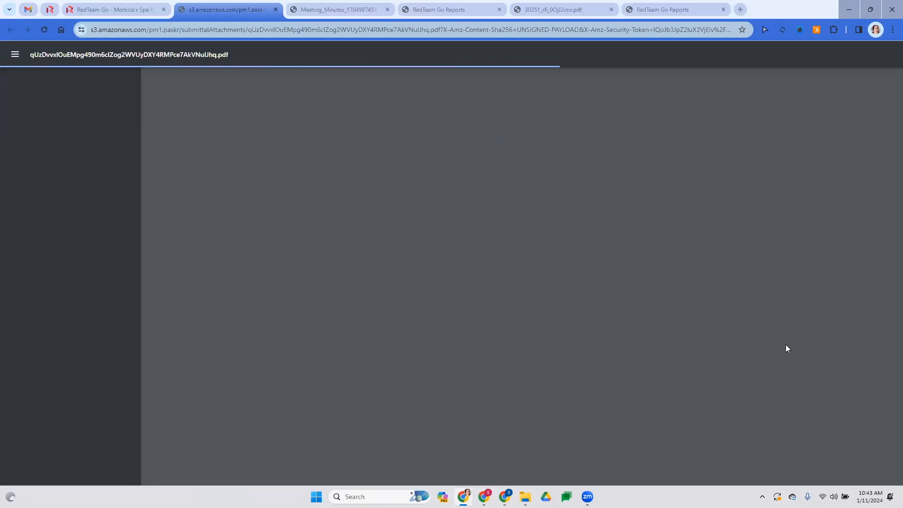
pyautogui.scroll(-10, 795, 336)
pyautogui.scroll(-15, 712, 360)
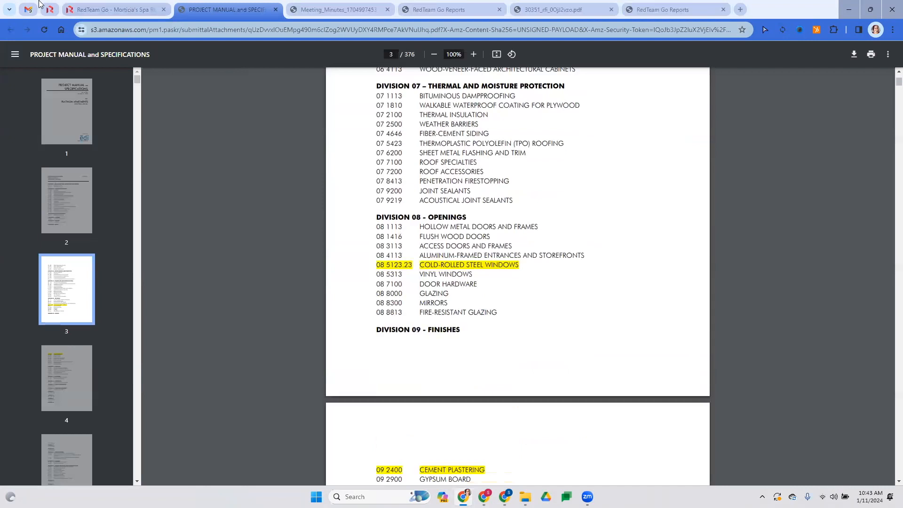
pyautogui.click(113, 9)
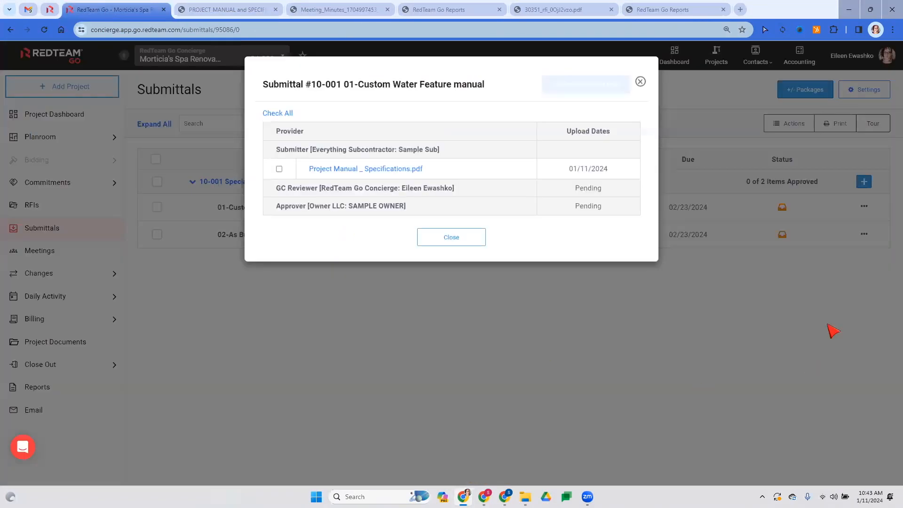
pyautogui.click(640, 82)
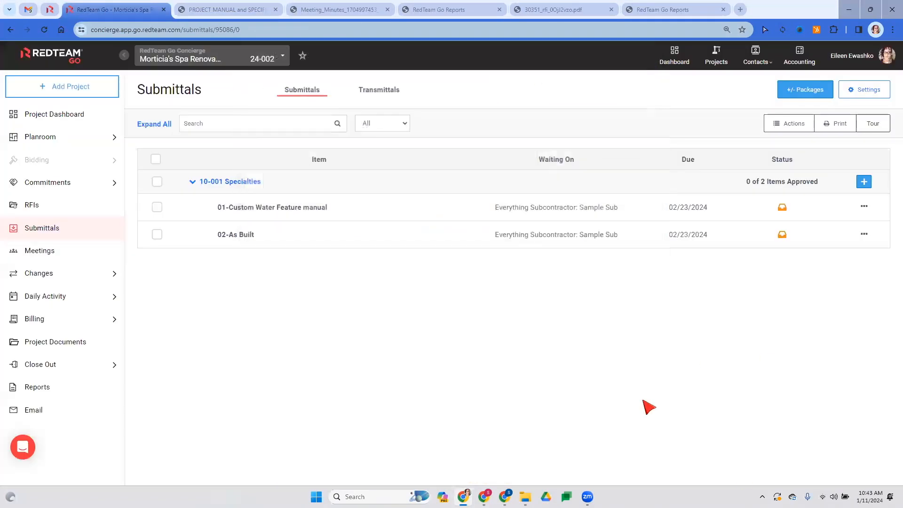
# Open 01-Custom Water Feature manual for editing and view its submitted file Project Manual _ Specifications.pdf
pyautogui.click(865, 208)
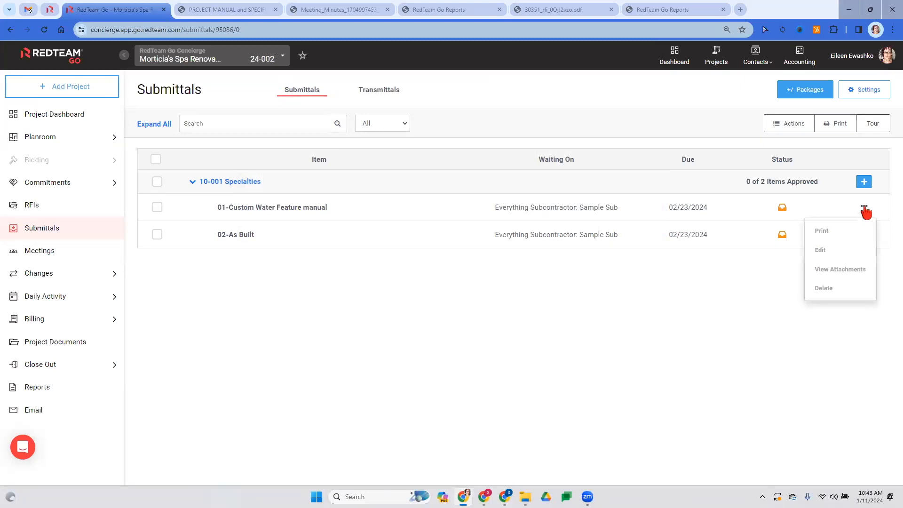
pyautogui.click(828, 253)
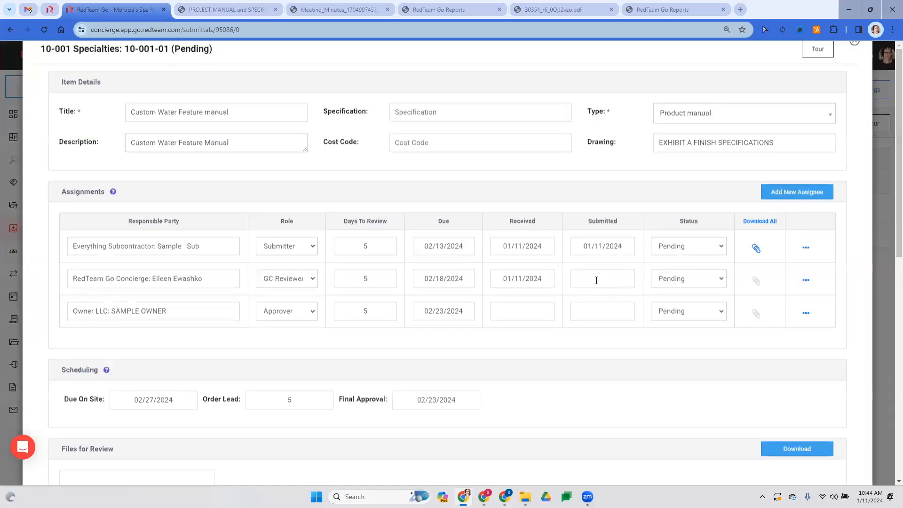
pyautogui.scroll(-6, 245, 287)
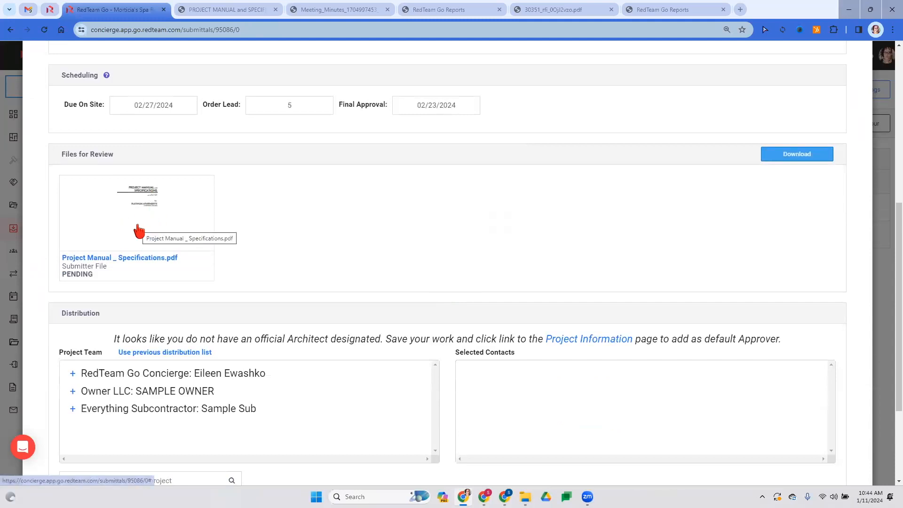
pyautogui.click(139, 231)
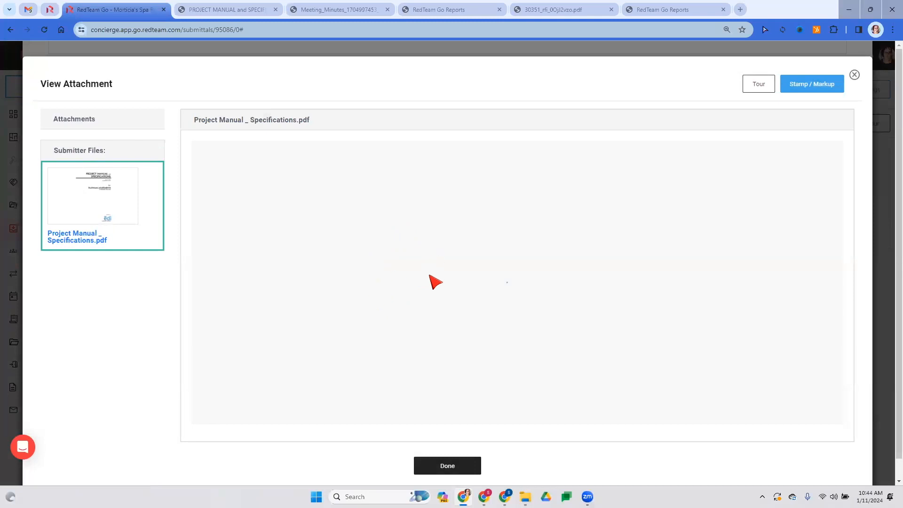
pyautogui.scroll(-1, 473, 296)
pyautogui.scroll(-4, 474, 288)
pyautogui.scroll(1, 470, 305)
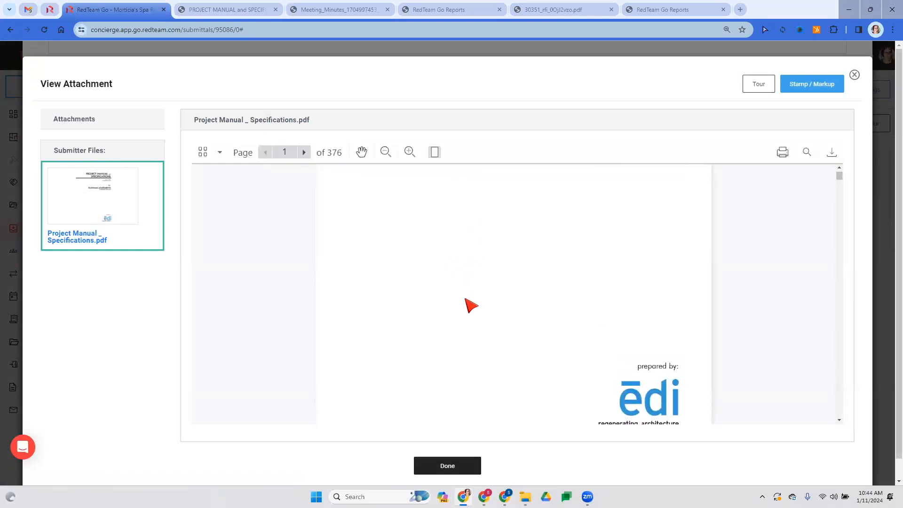
pyautogui.scroll(2, 472, 301)
pyautogui.scroll(-1, 473, 301)
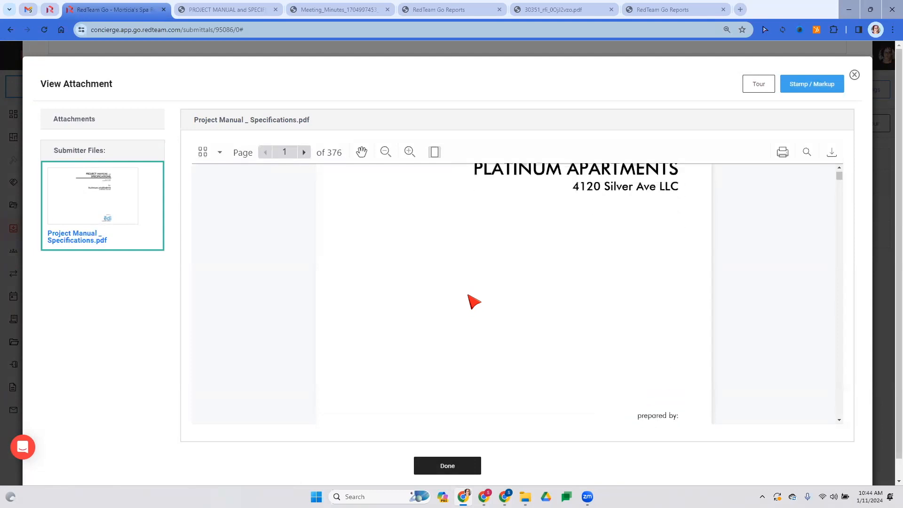
# Stamp Project Manual _ Specifications.pdf with the status Reviewed, using the teal color and a white background
pyautogui.click(818, 89)
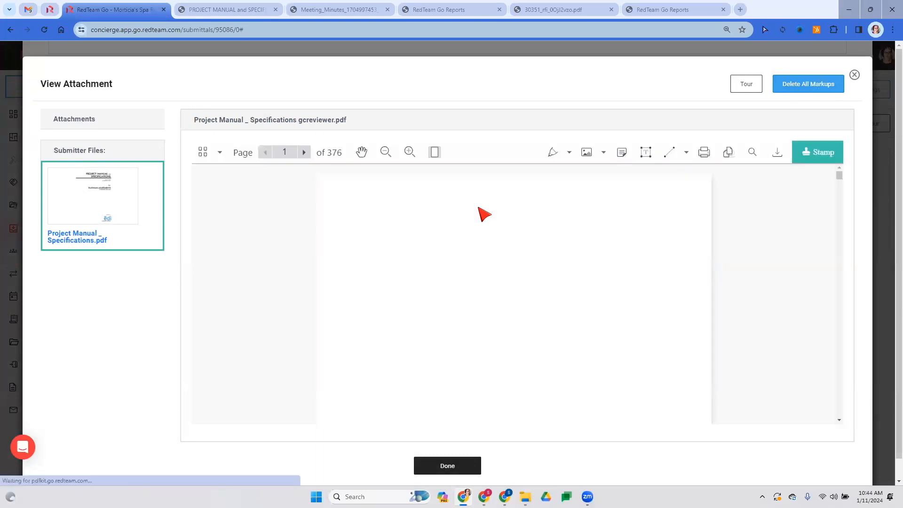
pyautogui.click(822, 159)
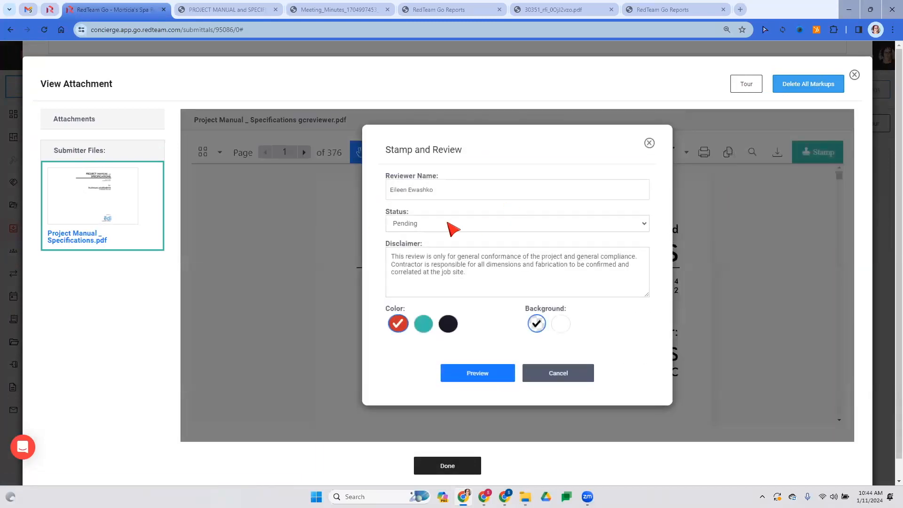
pyautogui.click(413, 225)
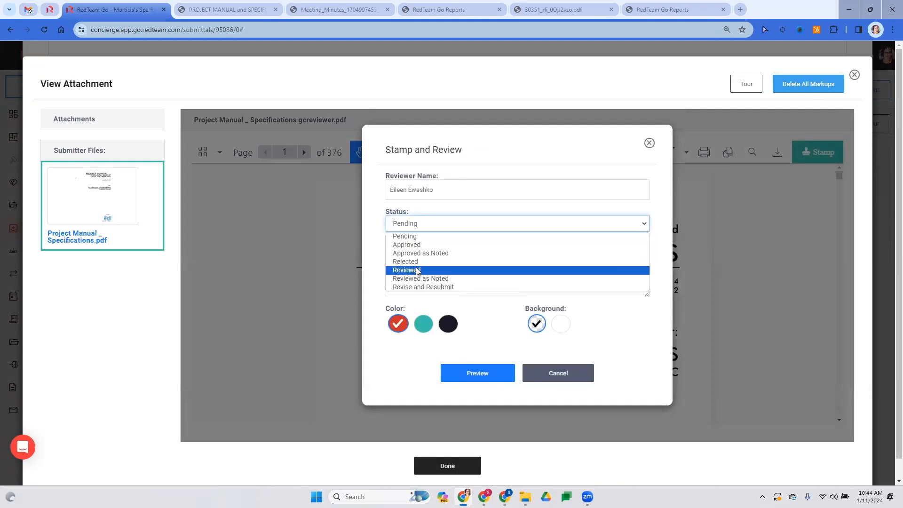
pyautogui.click(465, 270)
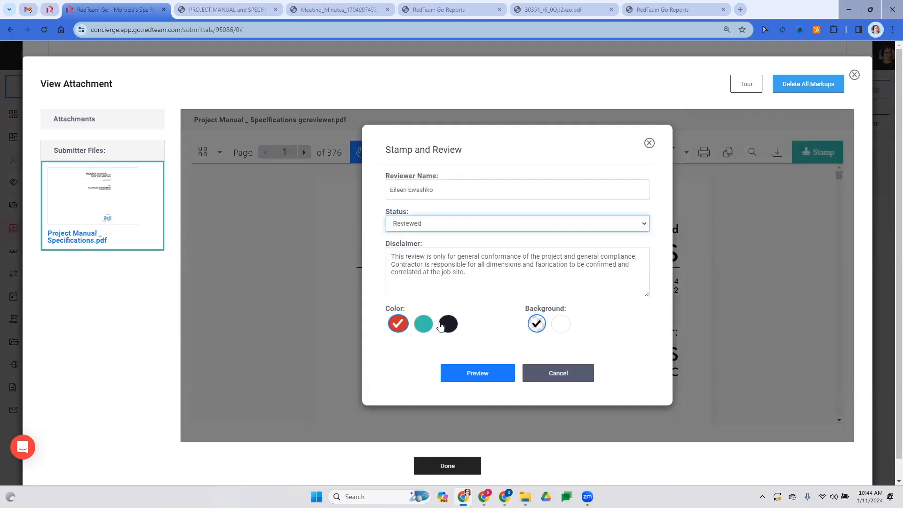
pyautogui.click(447, 324)
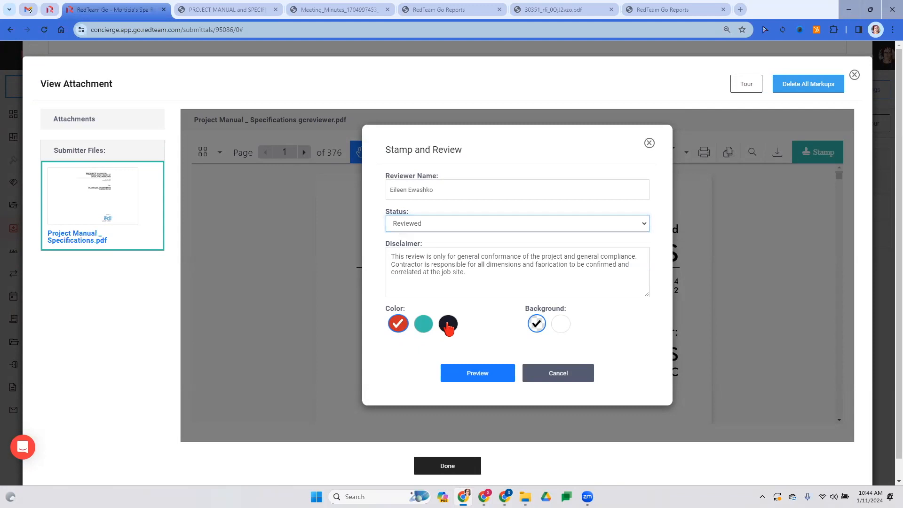
pyautogui.click(422, 324)
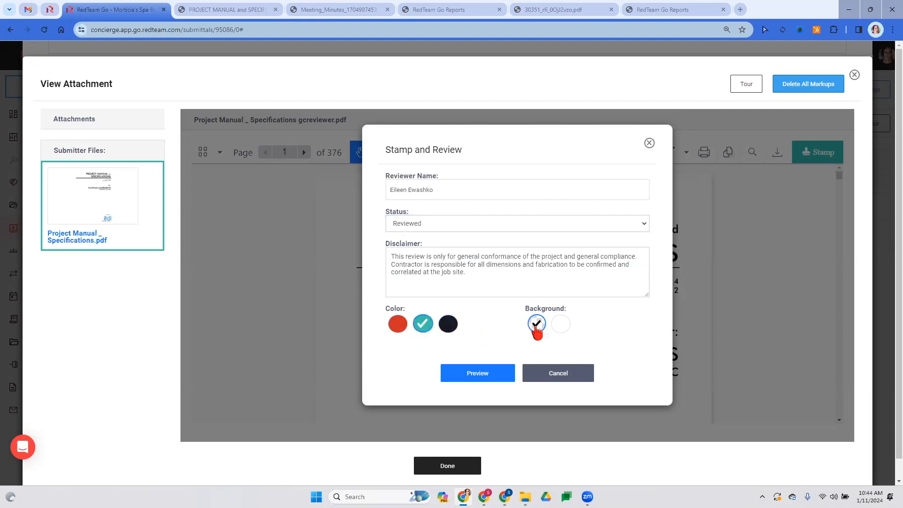
pyautogui.click(562, 328)
pyautogui.click(482, 375)
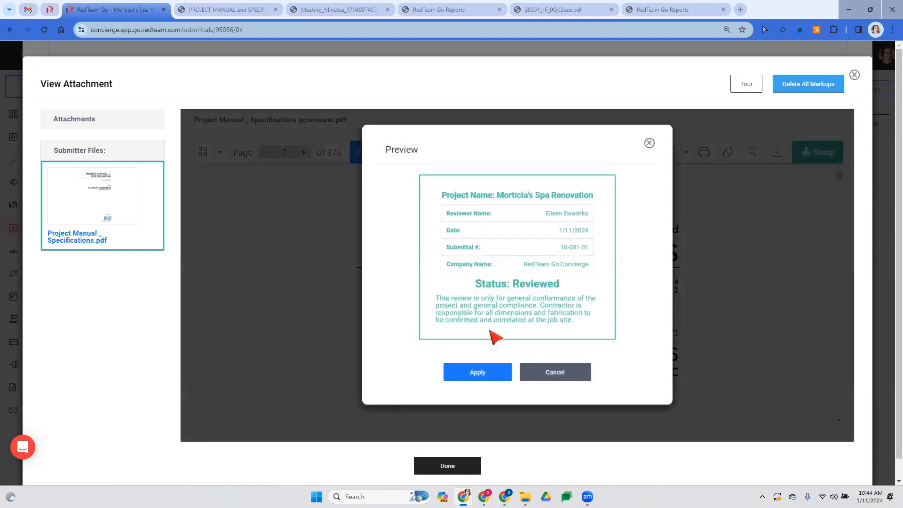
pyautogui.click(487, 379)
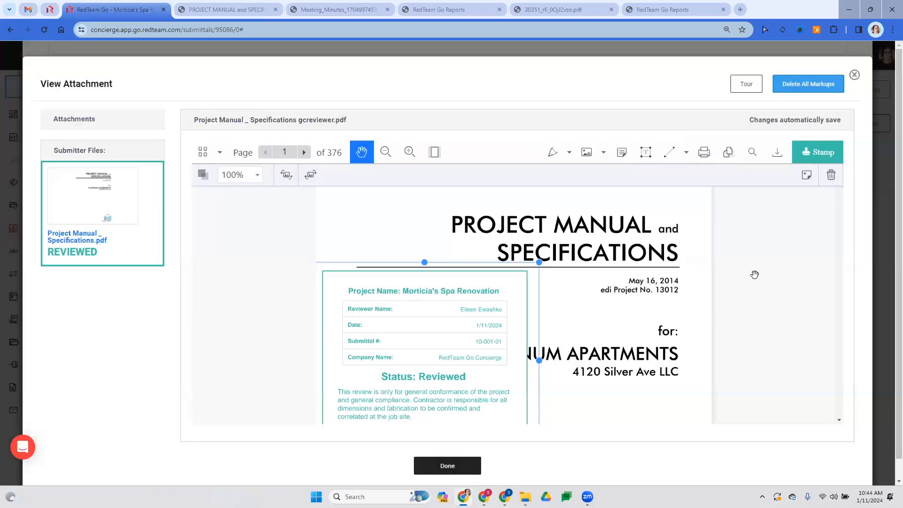
# Shrink the review stamp, place it near the lower-left corner of the first page, and finish the markup
pyautogui.scroll(-5, 754, 274)
pyautogui.moveTo(484, 198); pyautogui.dragTo(475, 379)
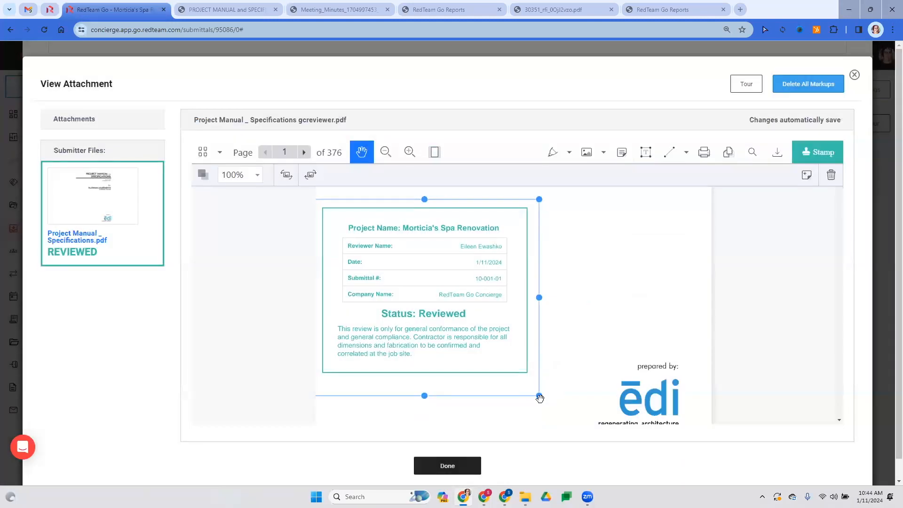
pyautogui.moveTo(539, 397); pyautogui.dragTo(442, 313)
pyautogui.moveTo(380, 285); pyautogui.dragTo(409, 404)
pyautogui.scroll(-4, 540, 313)
pyautogui.scroll(5, 516, 295)
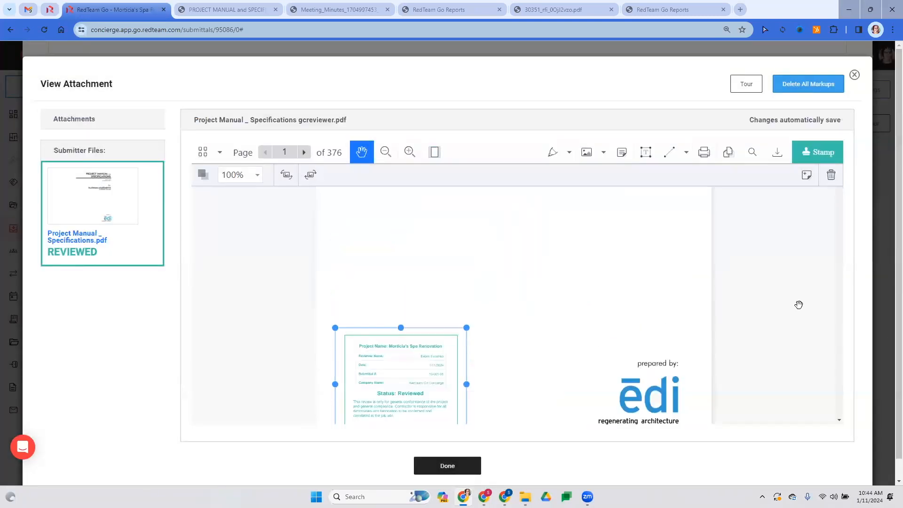
pyautogui.scroll(5, 259, 326)
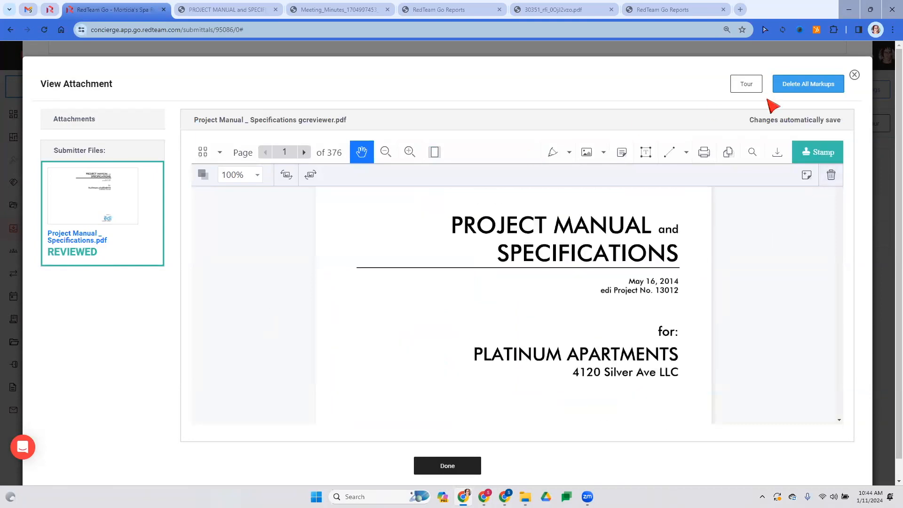
pyautogui.scroll(-8, 449, 300)
pyautogui.scroll(-1, 440, 428)
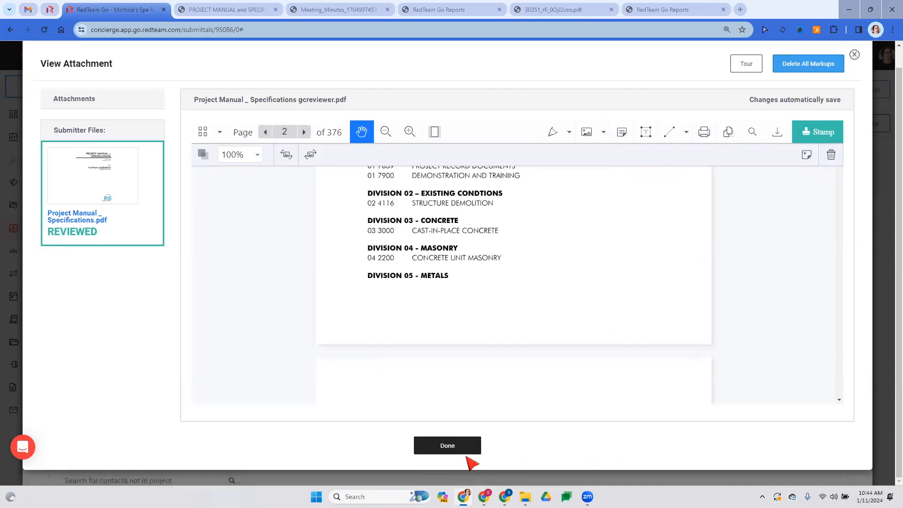
pyautogui.click(459, 448)
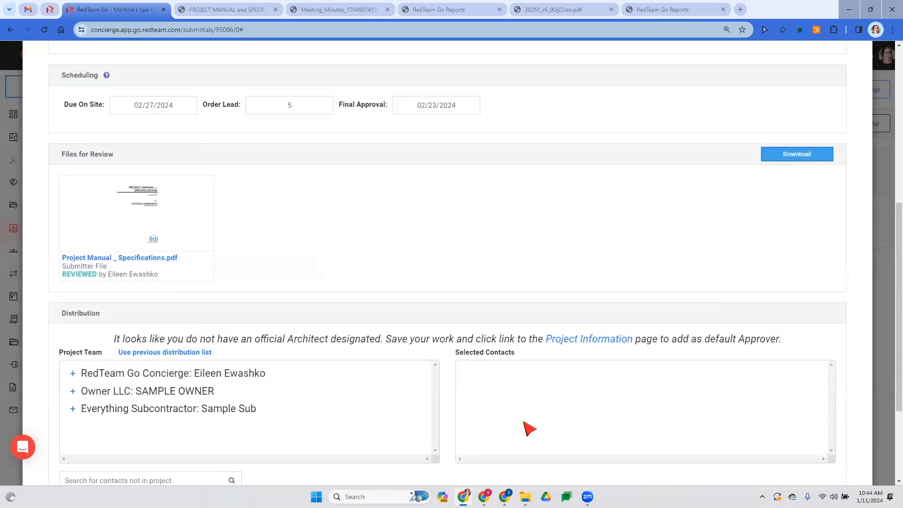
# Save and submit the Custom Water Feature manual item and send the approval request to the owner
pyautogui.scroll(1, 587, 306)
pyautogui.scroll(7, 619, 300)
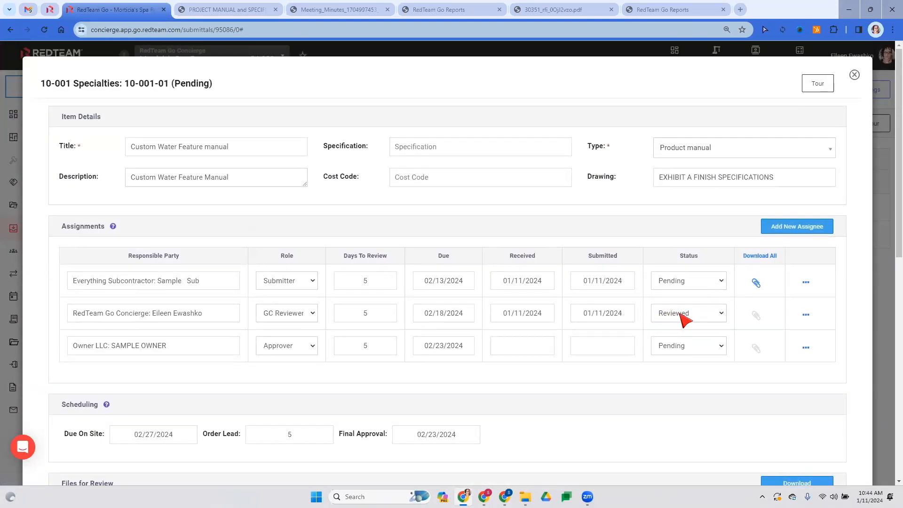
pyautogui.scroll(-10, 693, 319)
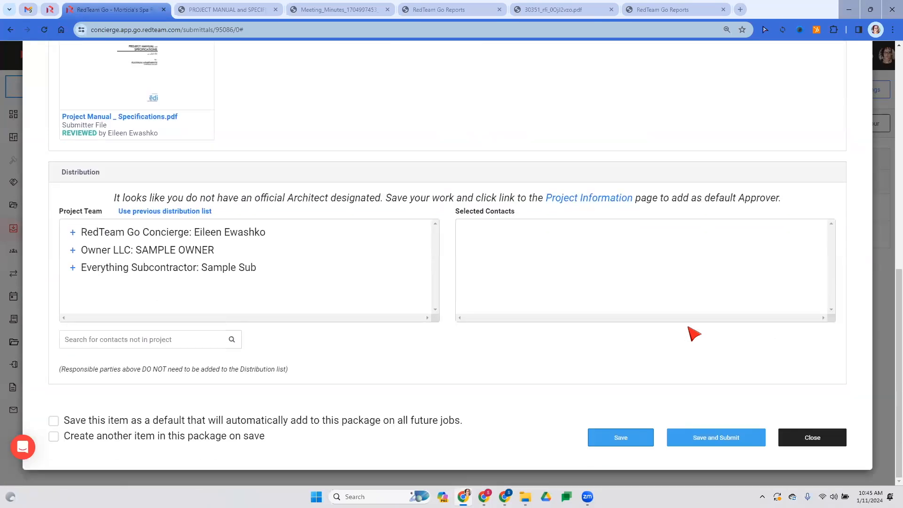
pyautogui.click(700, 445)
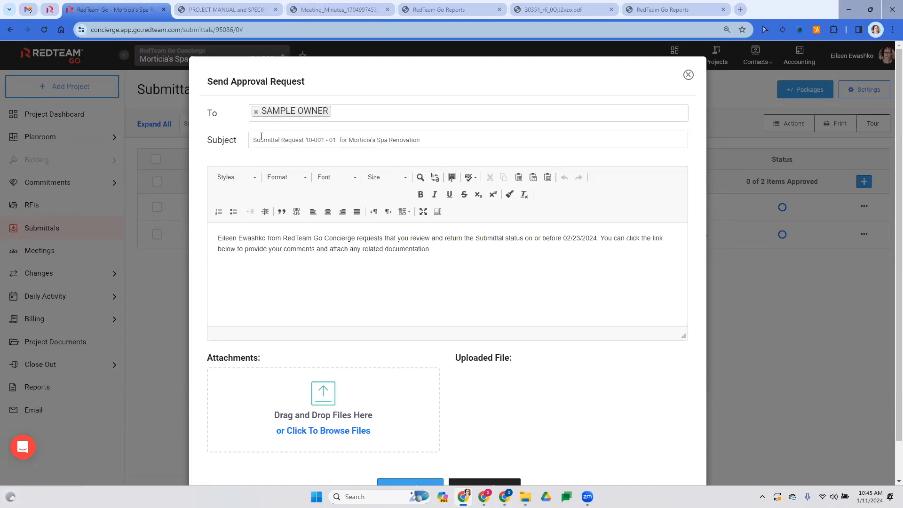
pyautogui.click(302, 249)
pyautogui.scroll(-1, 598, 301)
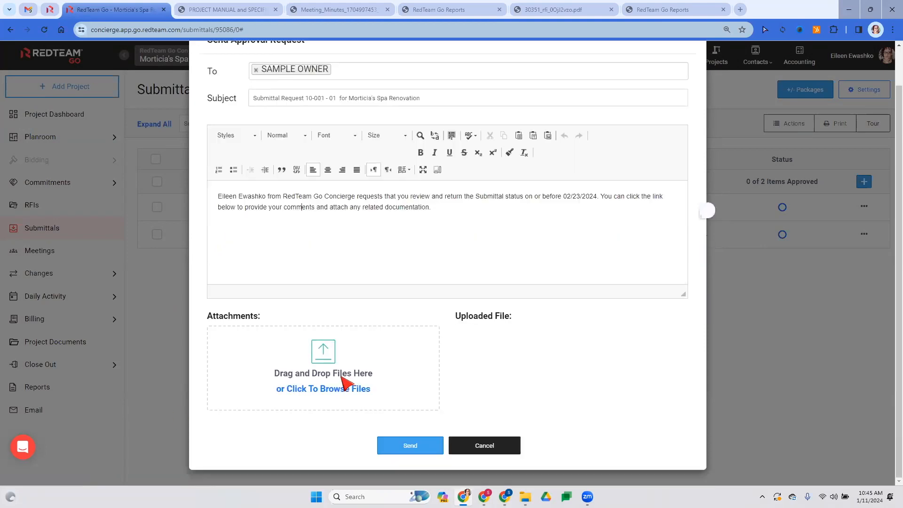
pyautogui.click(430, 449)
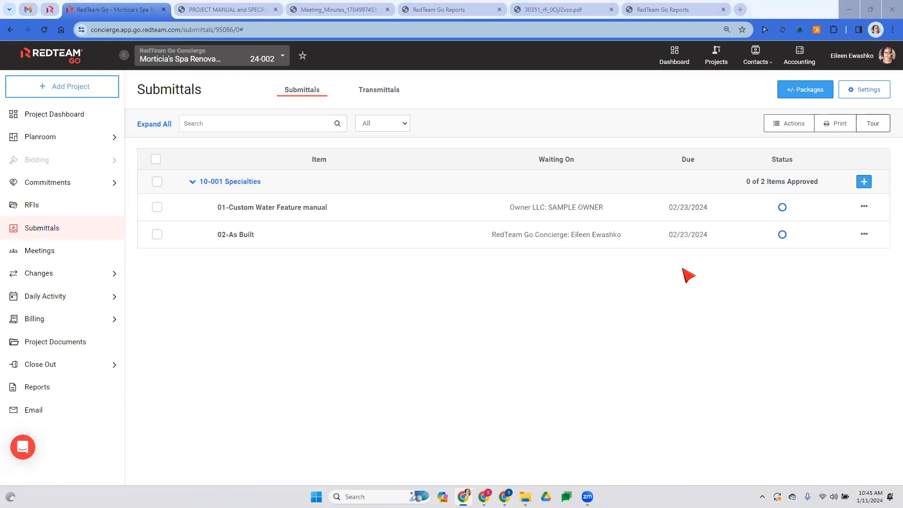
# Open 02-As Built for editing, view its submitted file Valve Specs.pdf, and close the attachment without stamping it
pyautogui.click(864, 234)
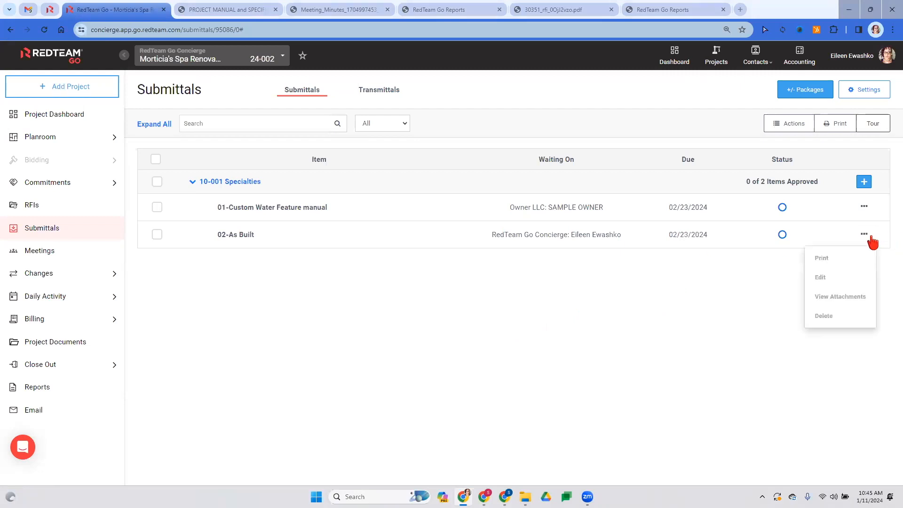
pyautogui.click(841, 278)
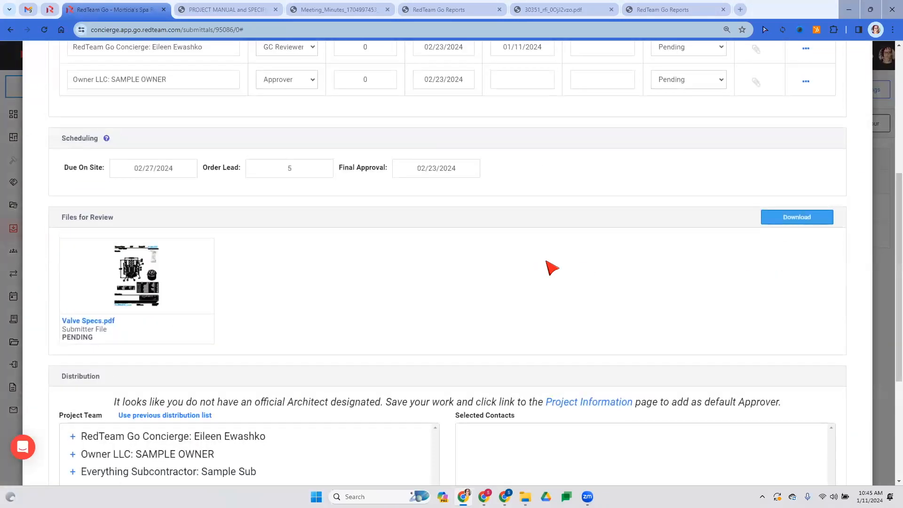
pyautogui.scroll(5, 552, 268)
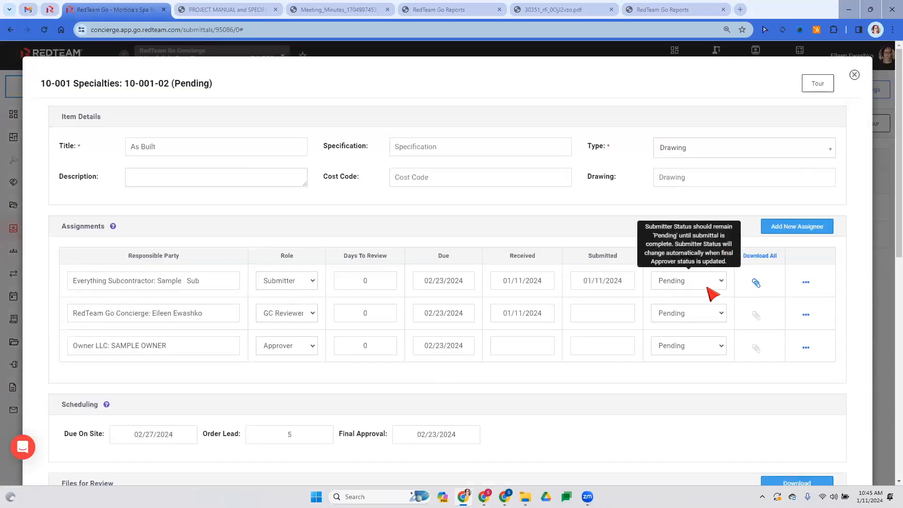
pyautogui.scroll(-10, 607, 334)
pyautogui.click(123, 88)
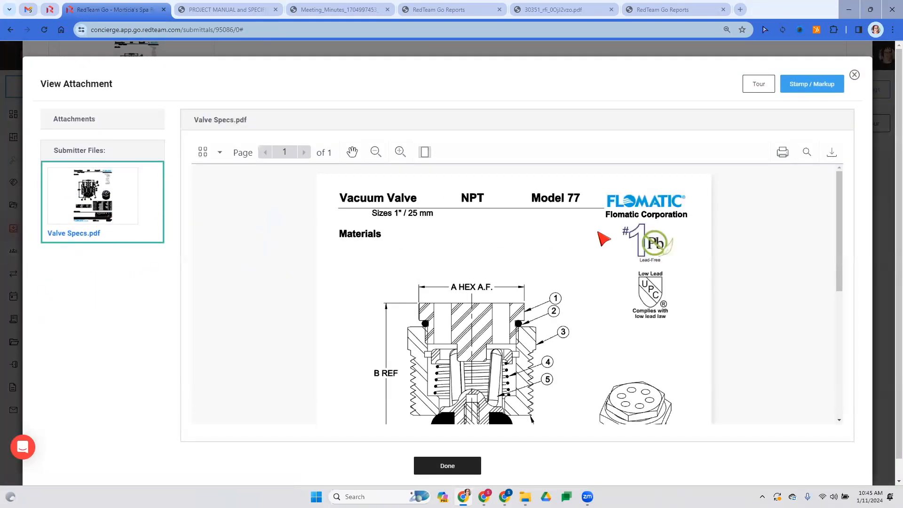
pyautogui.click(854, 77)
pyautogui.scroll(10, 796, 213)
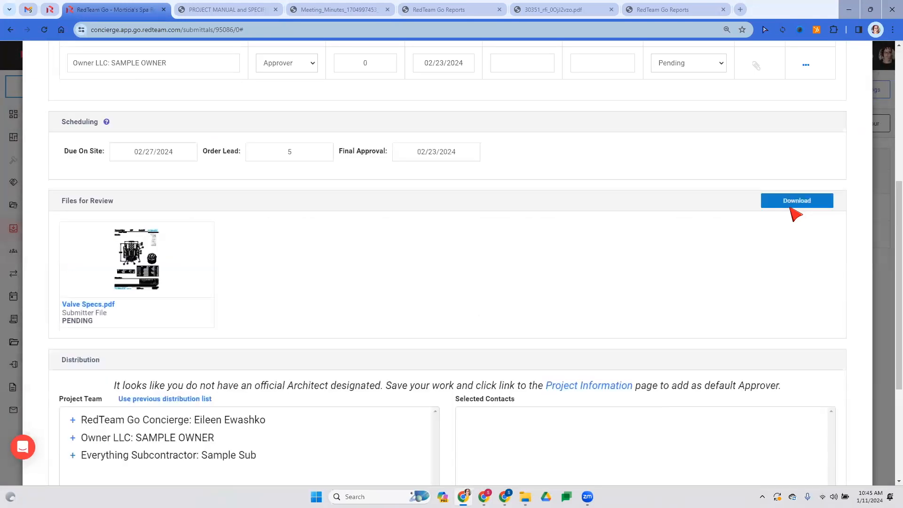
# Update the GC Reviewer status of 02-As Built and submit the item to the owner with the approval request
pyautogui.click(682, 313)
pyautogui.click(671, 362)
pyautogui.scroll(-10, 691, 325)
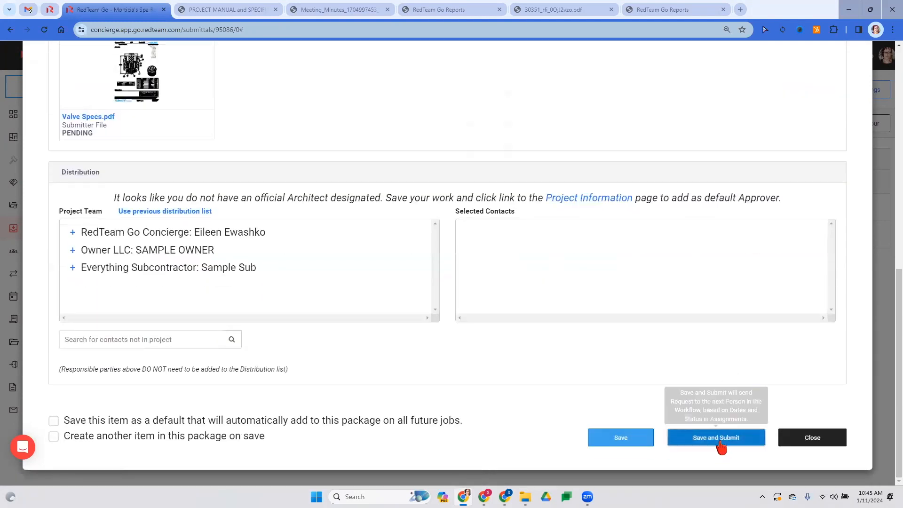
pyautogui.click(715, 440)
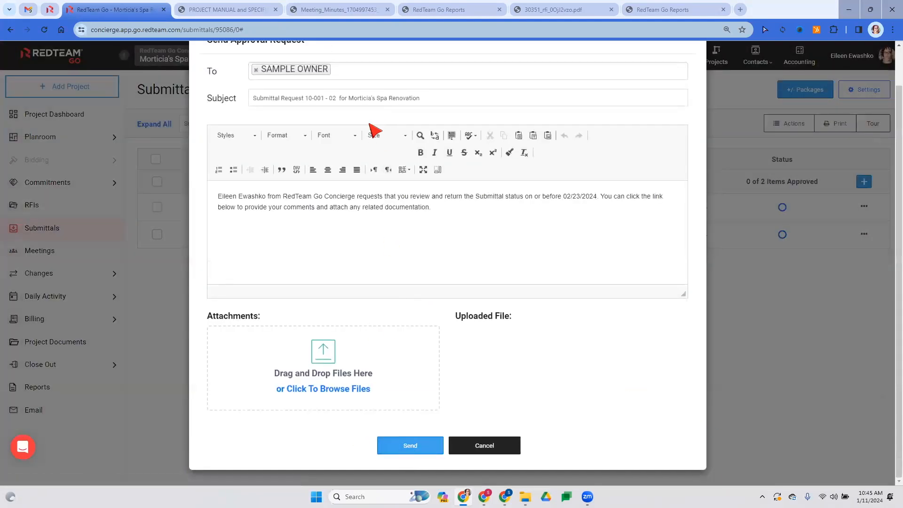
pyautogui.scroll(1, 276, 116)
pyautogui.scroll(-1, 520, 359)
pyautogui.click(410, 444)
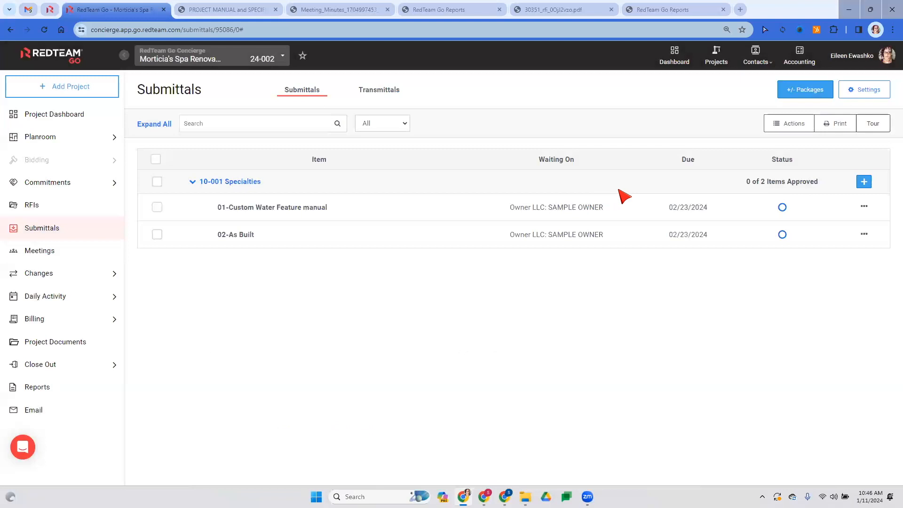
# Switch to the owner's Gmail inbox and open the email Submittal Request 10-001 - 01 for Morticia's Spa Renovation
pyautogui.click(29, 10)
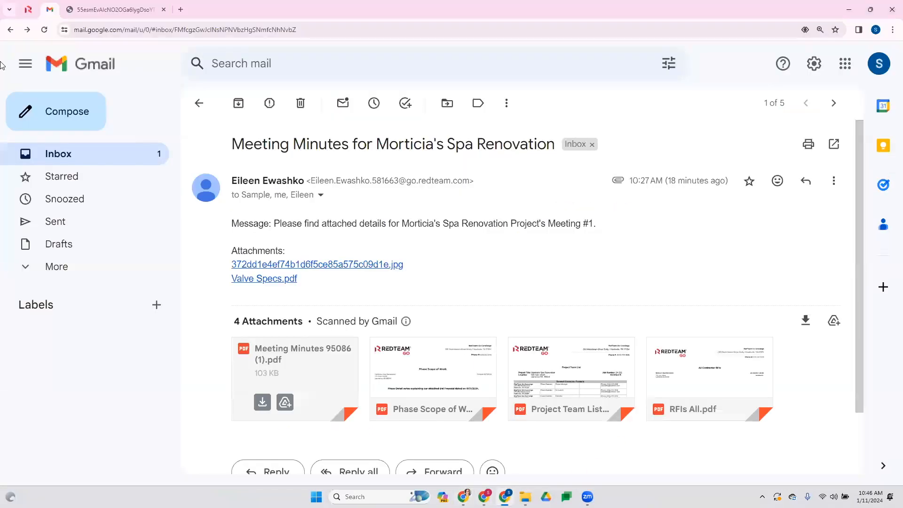
pyautogui.click(75, 148)
pyautogui.scroll(-1, 560, 202)
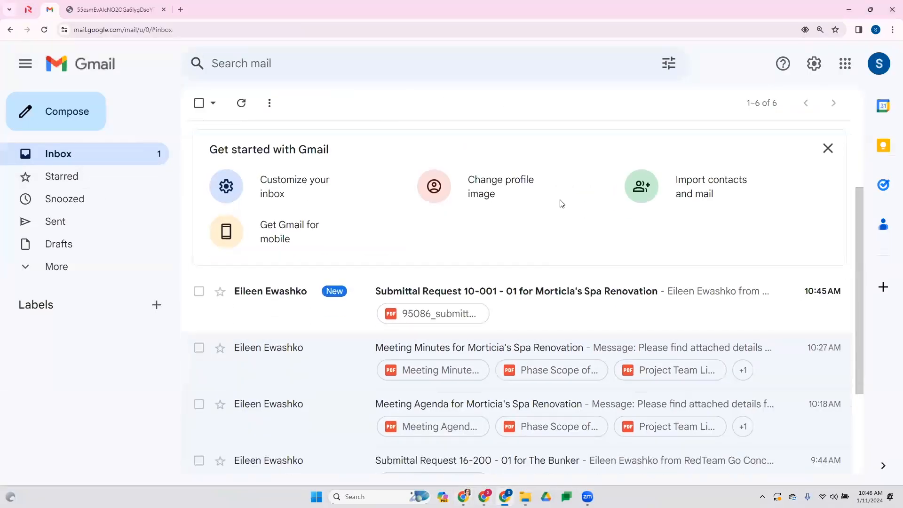
pyautogui.click(544, 261)
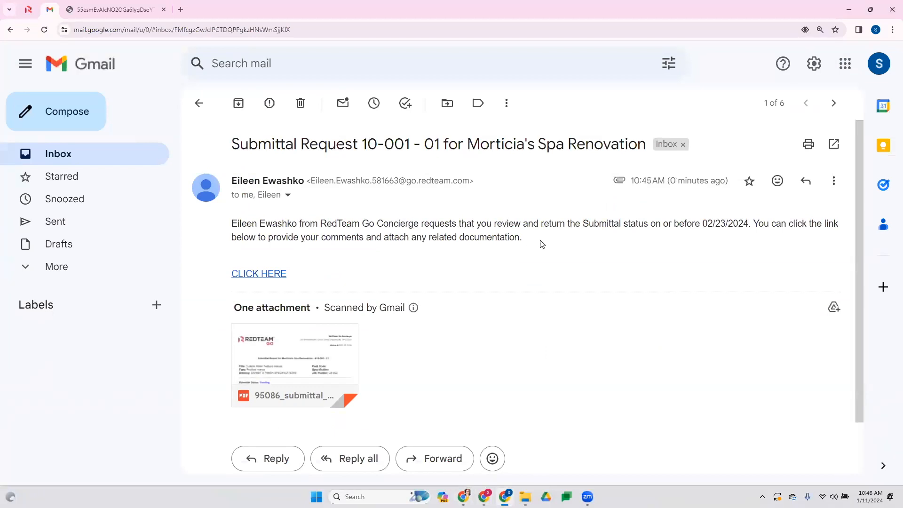
# View the email's attached submittal report 95086_submittal_60864.pdf through both pages, checking its statuses and due dates, and close it
pyautogui.scroll(-1, 363, 306)
pyautogui.moveTo(342, 297)
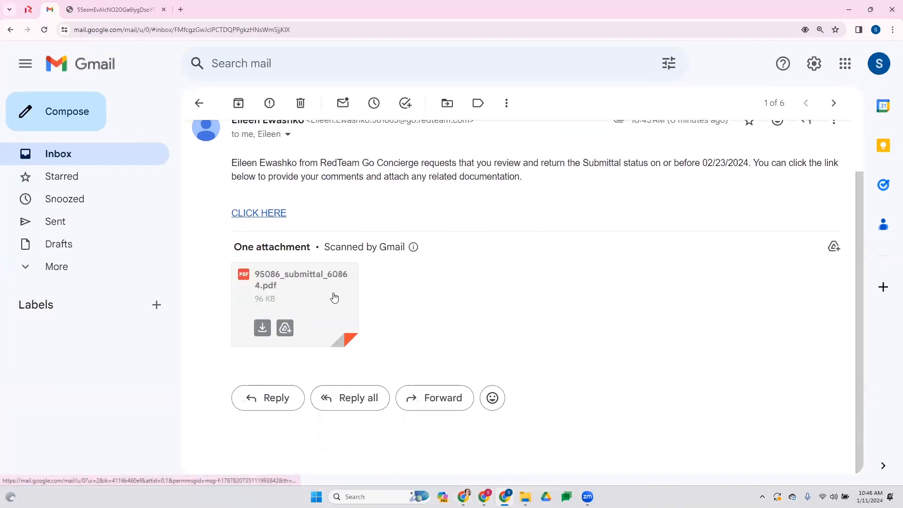
pyautogui.click(334, 297)
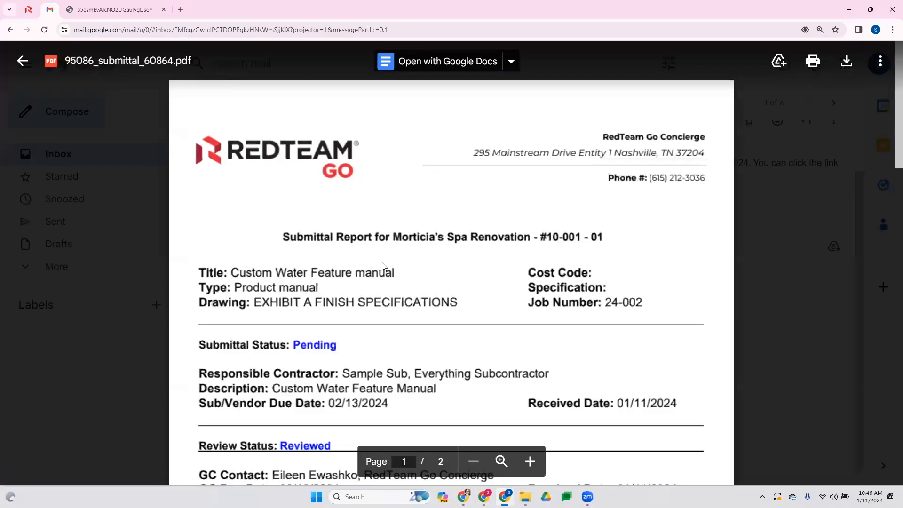
pyautogui.scroll(-3, 401, 256)
pyautogui.scroll(-1, 401, 255)
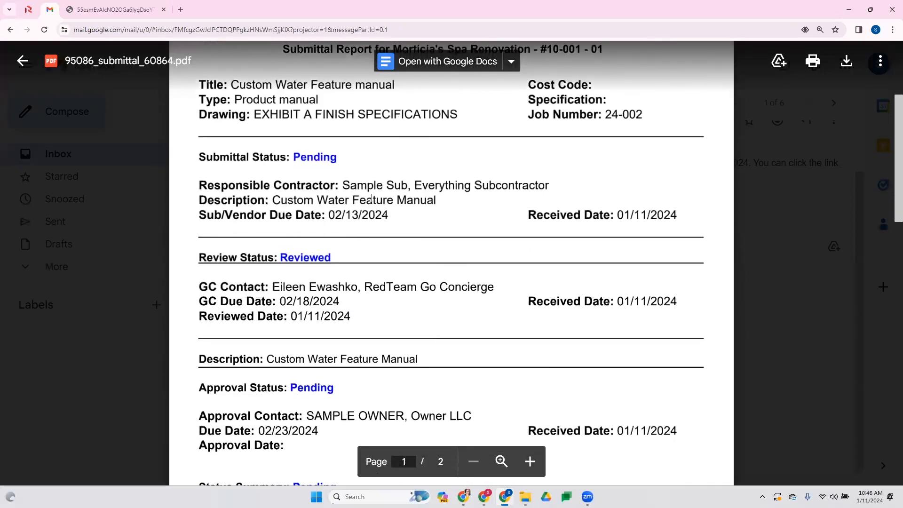
pyautogui.scroll(-3, 403, 235)
pyautogui.scroll(-2, 421, 244)
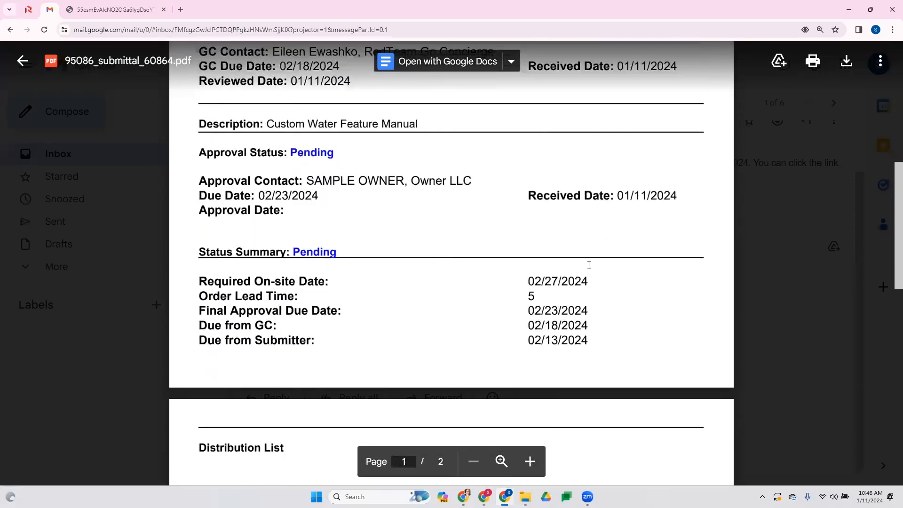
pyautogui.scroll(-8, 590, 273)
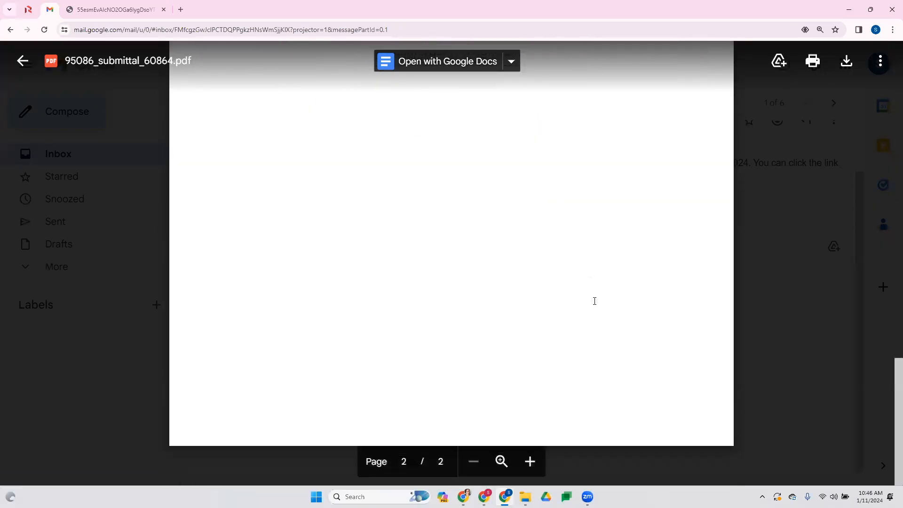
pyautogui.click(22, 61)
# Open the review link in the 10-001 - 01 email and look over the project manual's cover page and existing GC stamp
pyautogui.click(261, 274)
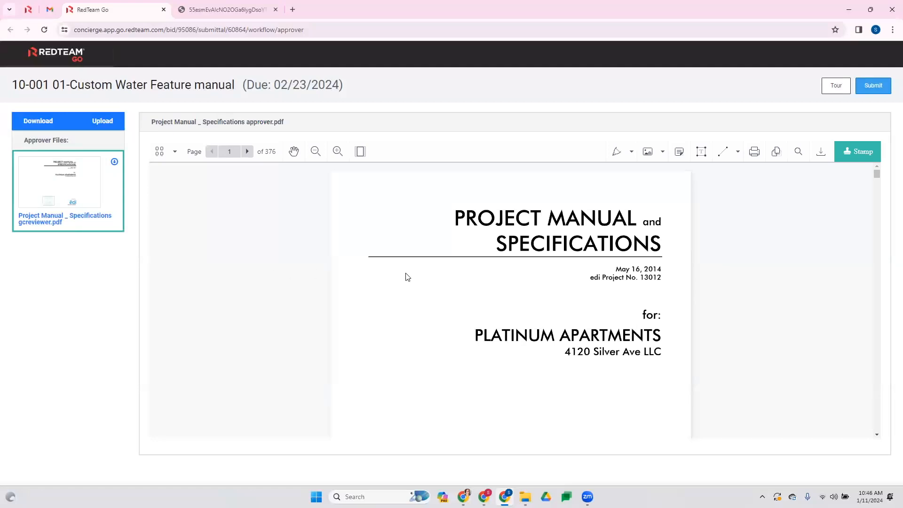
pyautogui.scroll(-15, 407, 277)
pyautogui.scroll(10, 480, 303)
pyautogui.scroll(7, 477, 264)
pyautogui.scroll(-5, 460, 276)
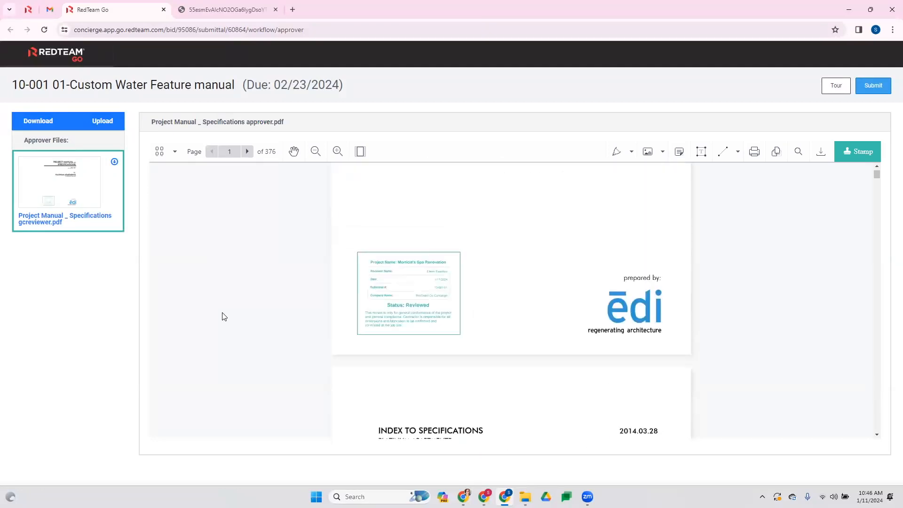
# Stamp Project Manual _ Specifications approver.pdf with the status Approved on a white background
pyautogui.click(847, 153)
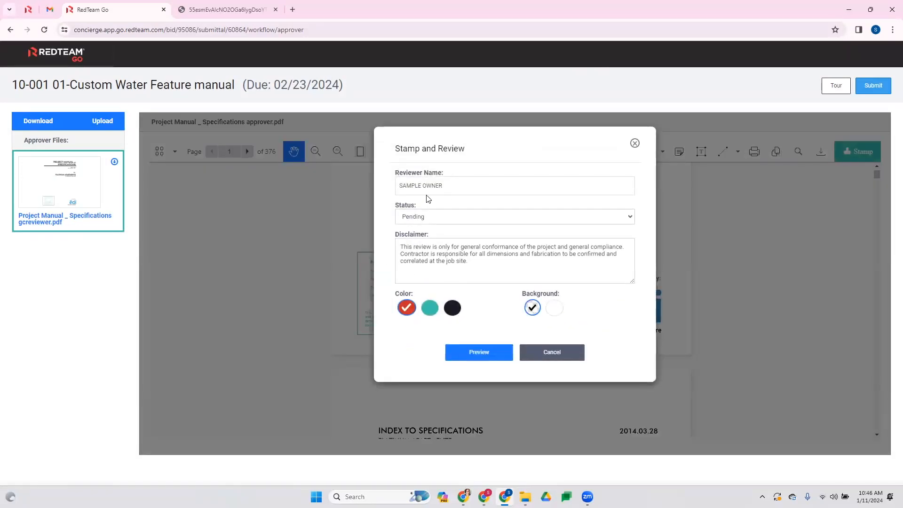
pyautogui.click(425, 219)
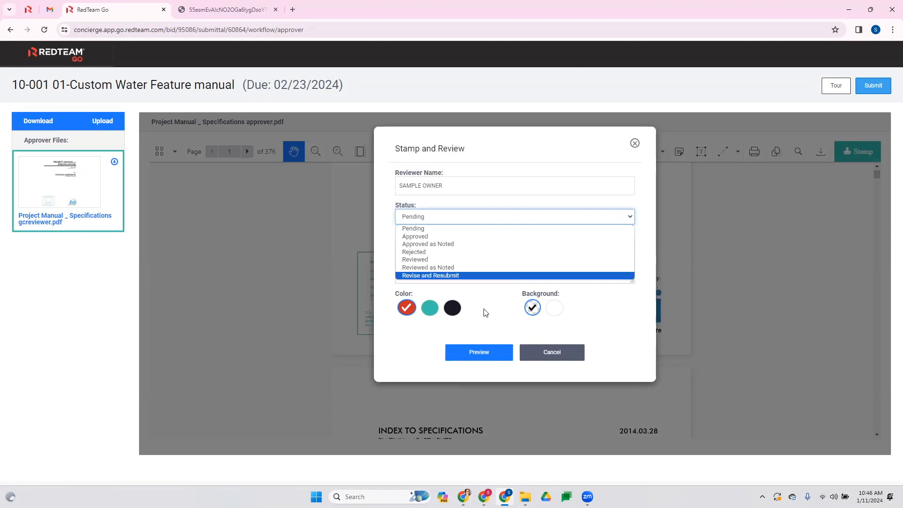
pyautogui.click(455, 236)
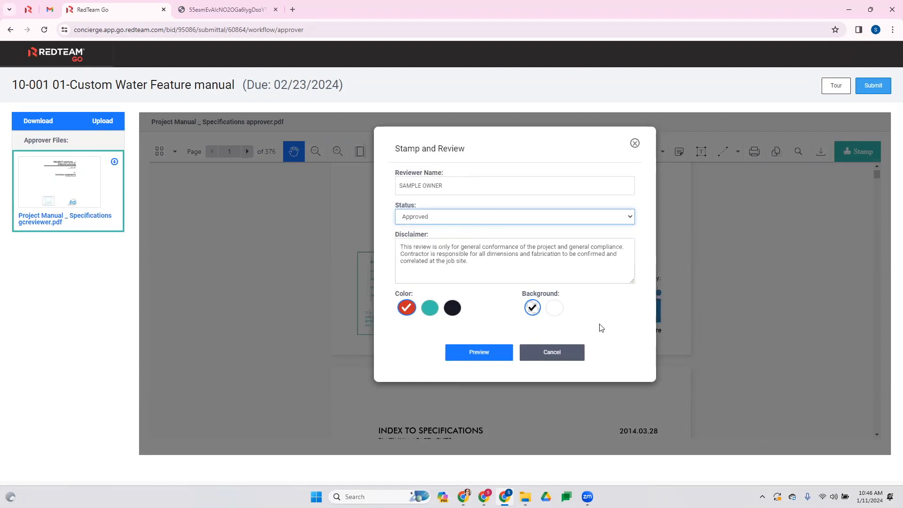
pyautogui.click(554, 311)
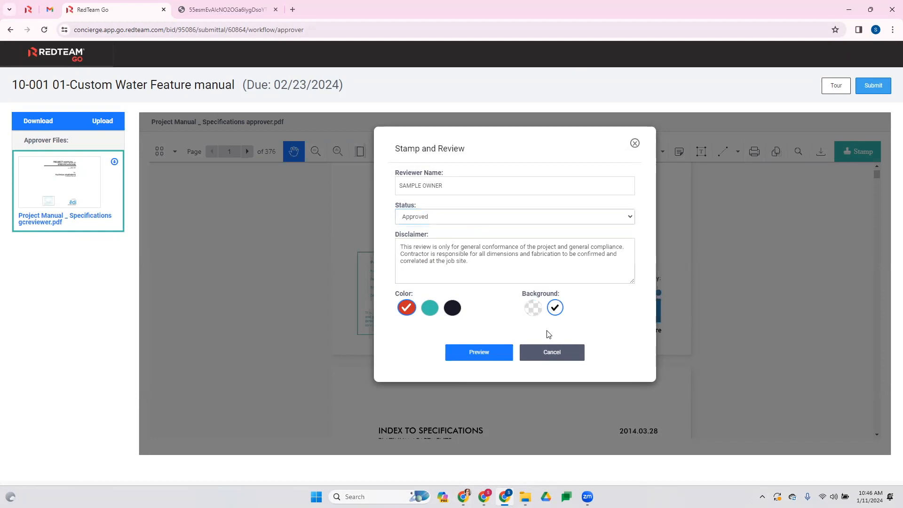
pyautogui.click(493, 356)
pyautogui.click(479, 358)
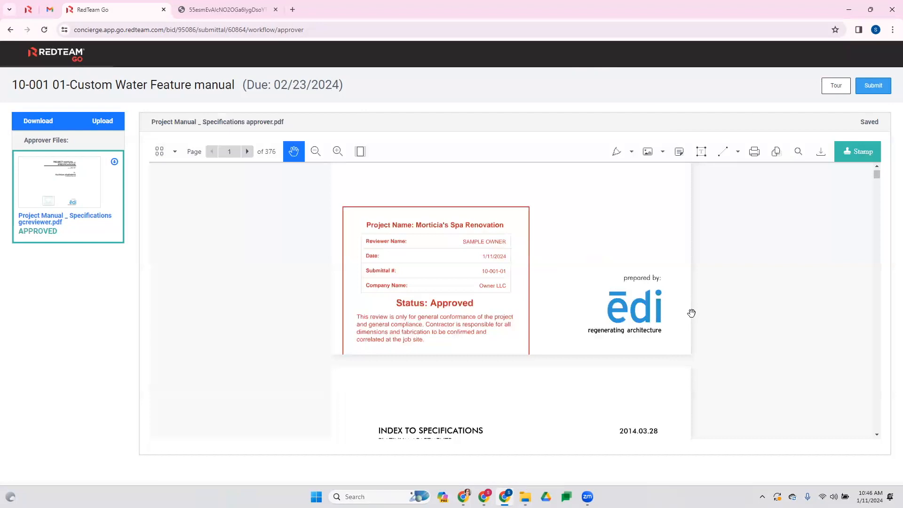
# Move the Approved stamp above the GC reviewer's stamp on the cover page and submit the Custom Water Feature manual review
pyautogui.scroll(5, 430, 375)
pyautogui.scroll(-5, 490, 325)
pyautogui.moveTo(467, 301); pyautogui.dragTo(599, 219)
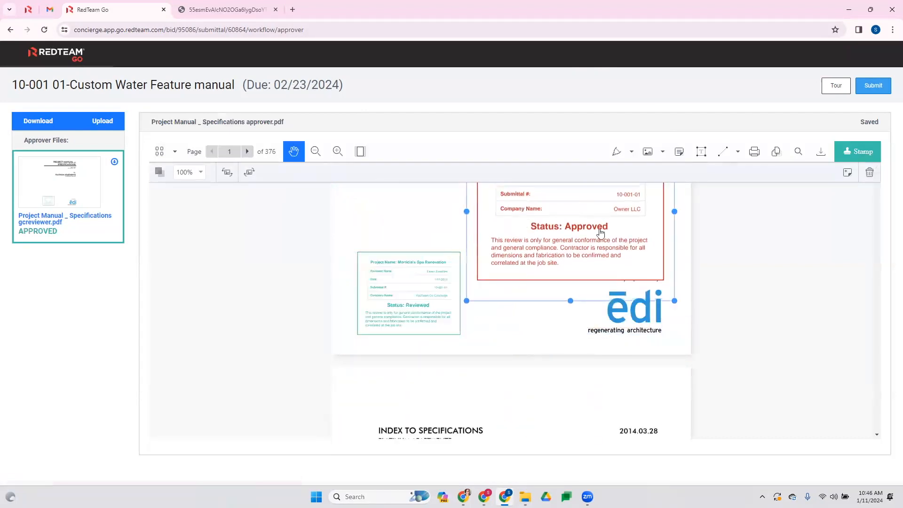
pyautogui.scroll(4, 600, 229)
pyautogui.moveTo(599, 387); pyautogui.dragTo(422, 312)
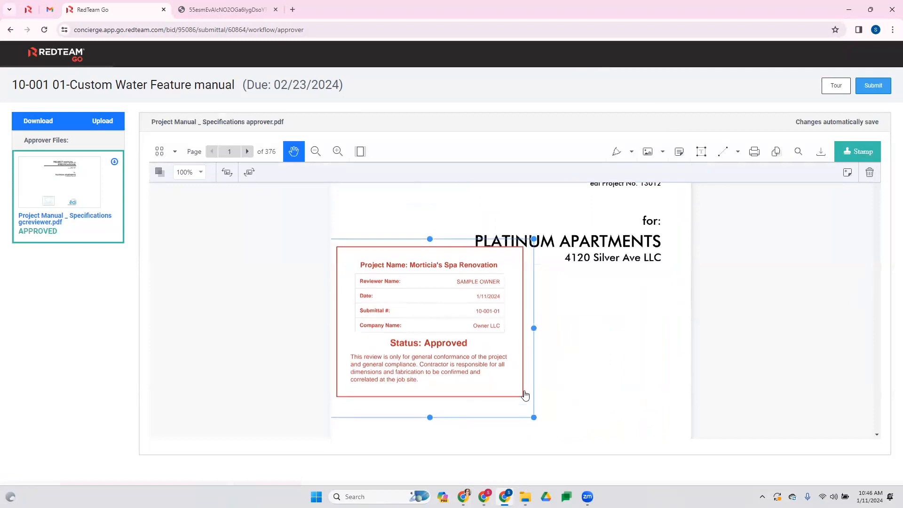
pyautogui.click(875, 87)
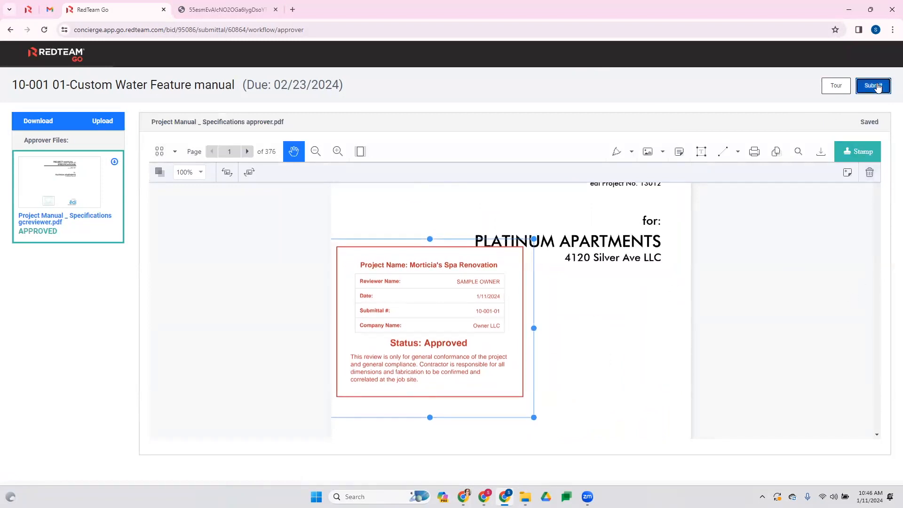
pyautogui.click(424, 206)
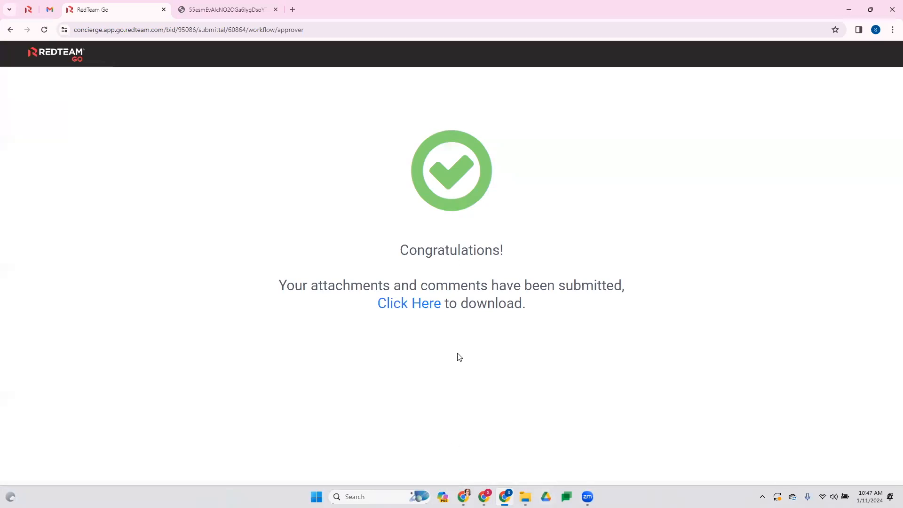
# Switch to the general contractor's window, reload the Submittals page, and expand 10-001 Specialties to check its item statuses
pyautogui.click(464, 496)
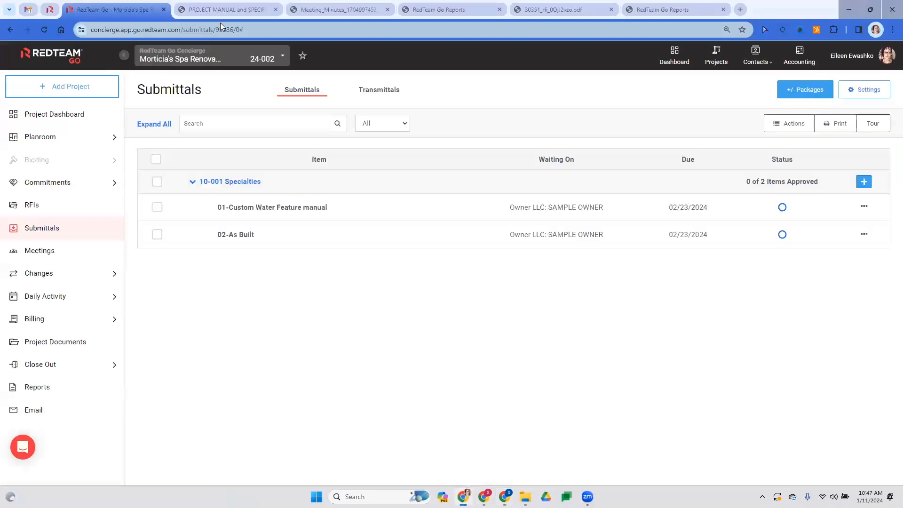
pyautogui.click(204, 30)
pyautogui.press('Return')
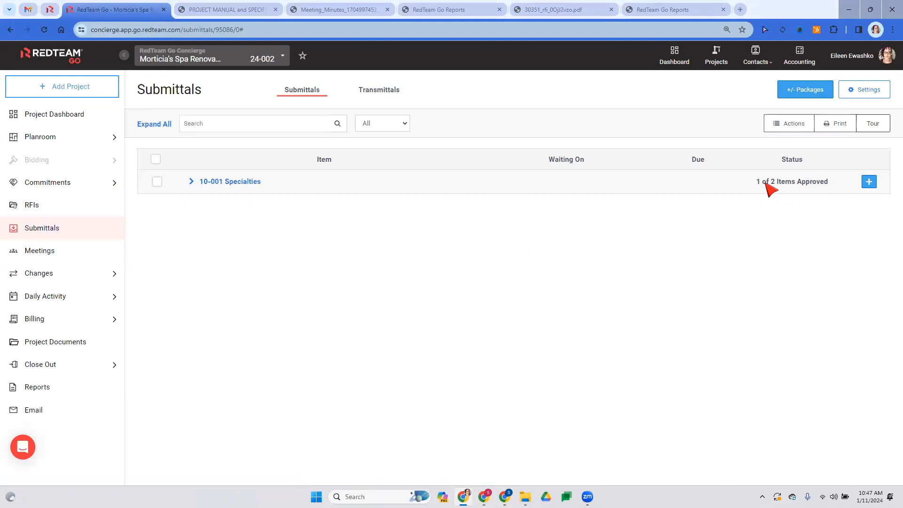
pyautogui.click(191, 181)
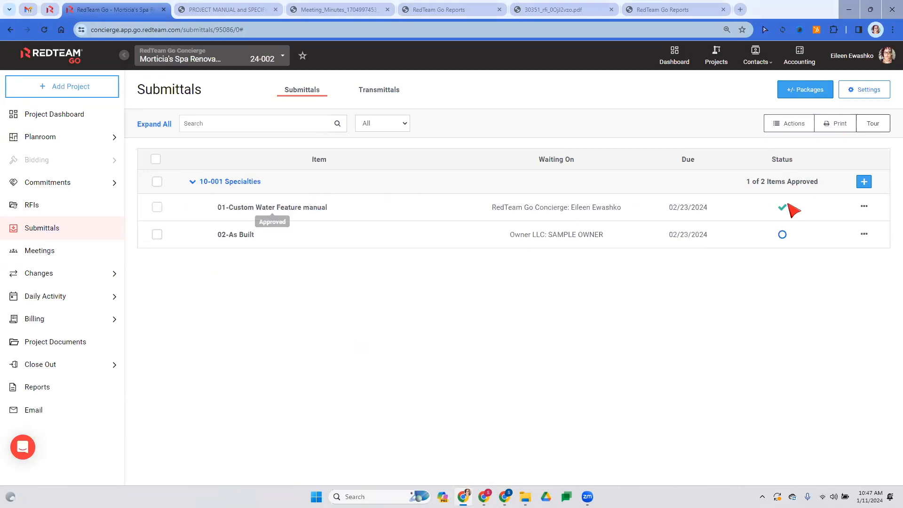
# Print the submittal report for 01-Custom Water Feature manual, read its approval statuses and dates, and return to the Submittals list
pyautogui.click(864, 207)
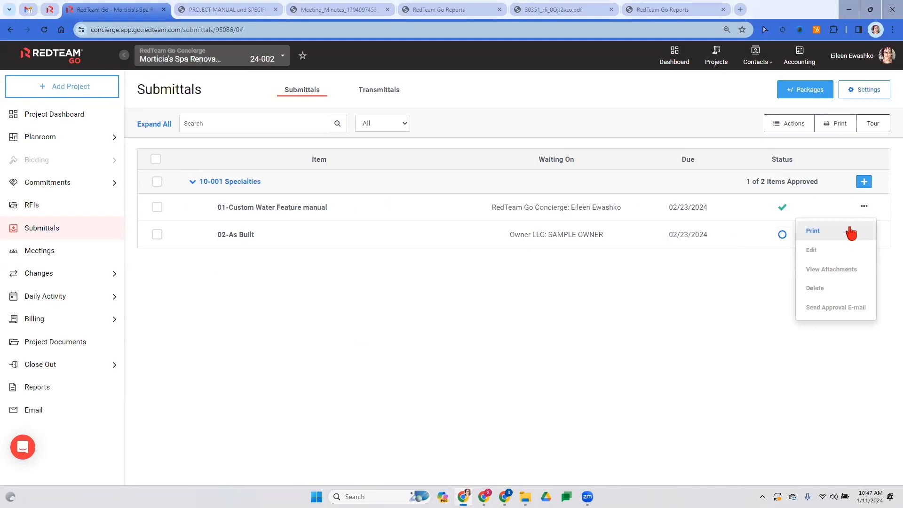
pyautogui.click(812, 231)
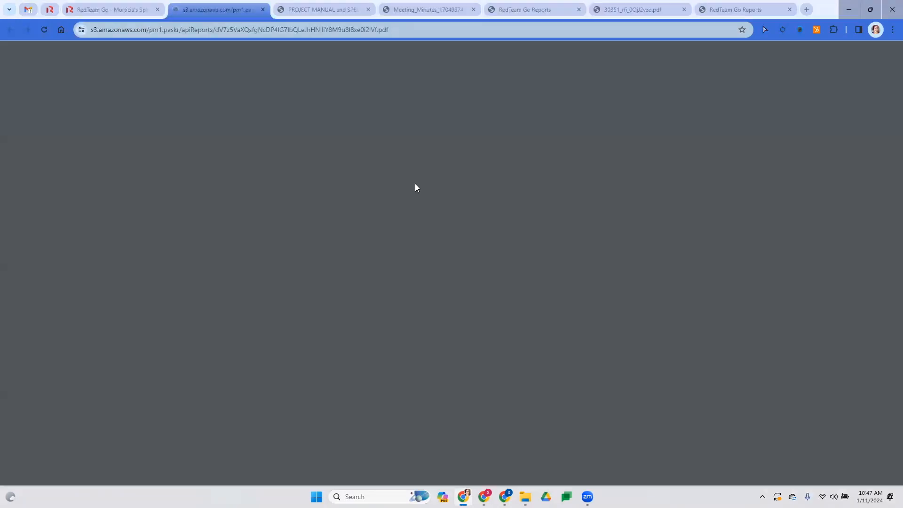
pyautogui.scroll(-6, 637, 245)
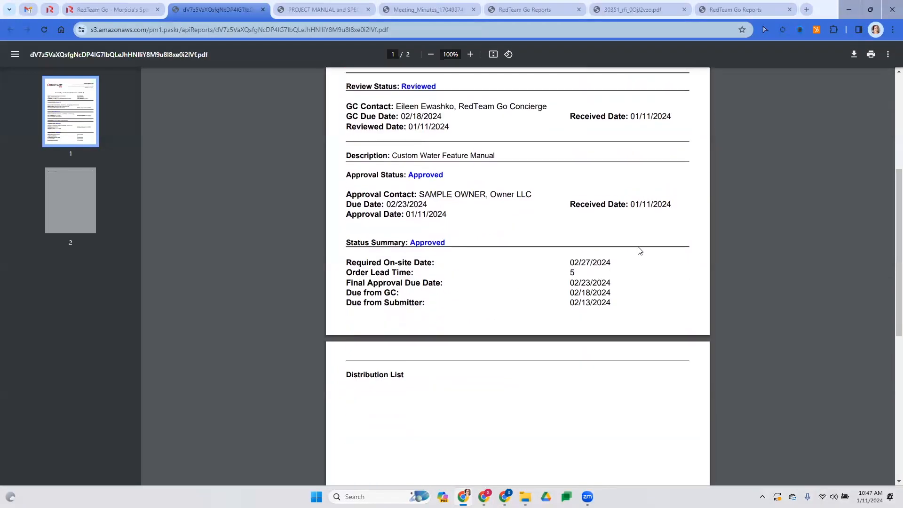
pyautogui.scroll(3, 636, 249)
pyautogui.scroll(1, 448, 157)
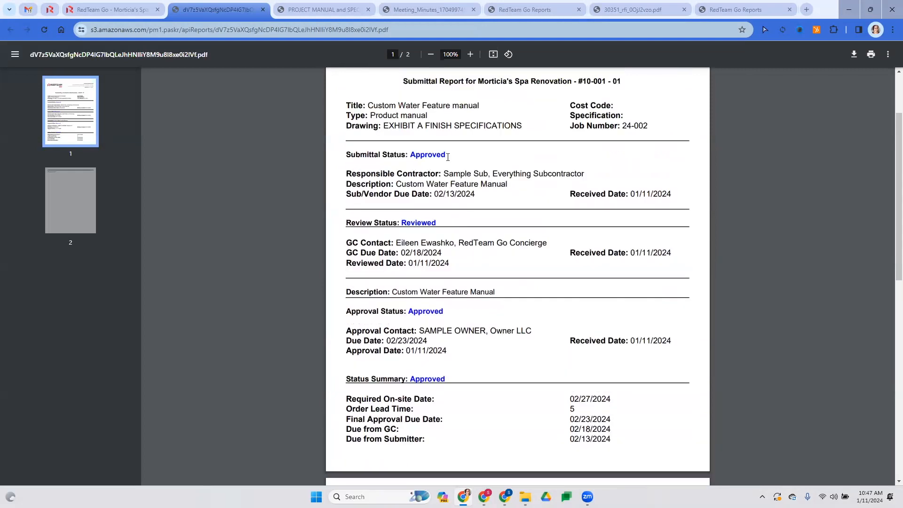
pyautogui.scroll(-5, 434, 297)
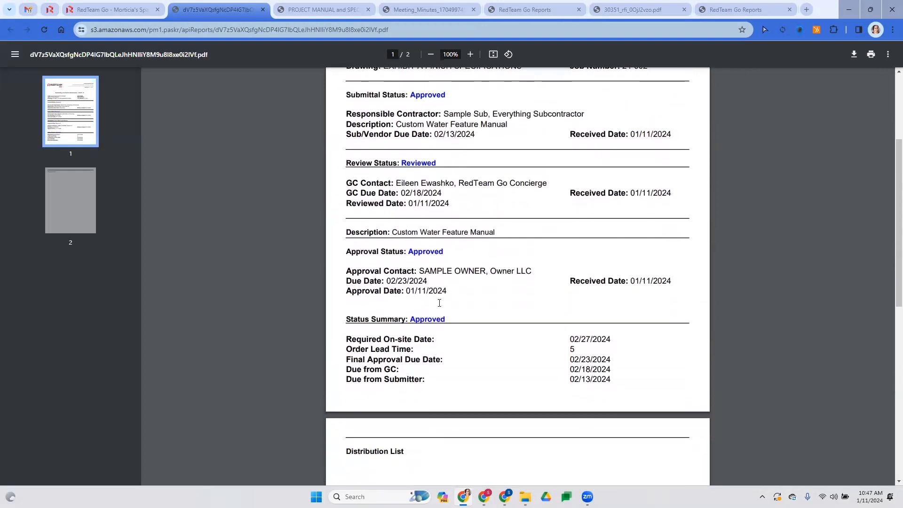
pyautogui.click(139, 5)
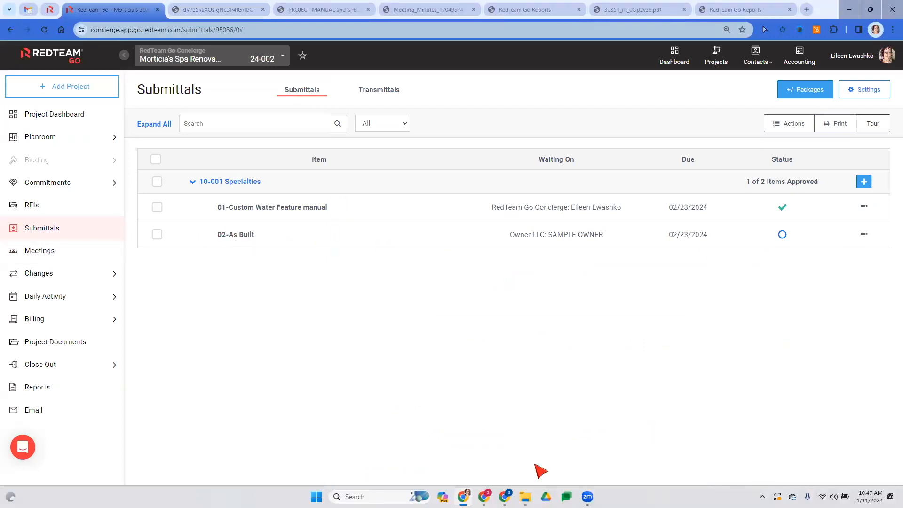
# Switch to the owner's Gmail inbox, open Submittal Request 10-001 - 02 for Morticia's Spa Renovation, and follow its review link
pyautogui.moveTo(505, 497)
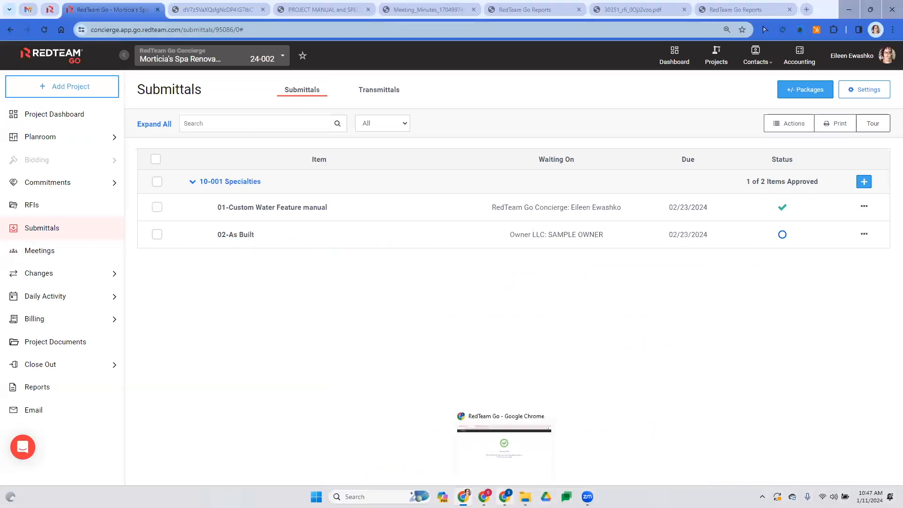
pyautogui.click(504, 444)
pyautogui.click(49, 9)
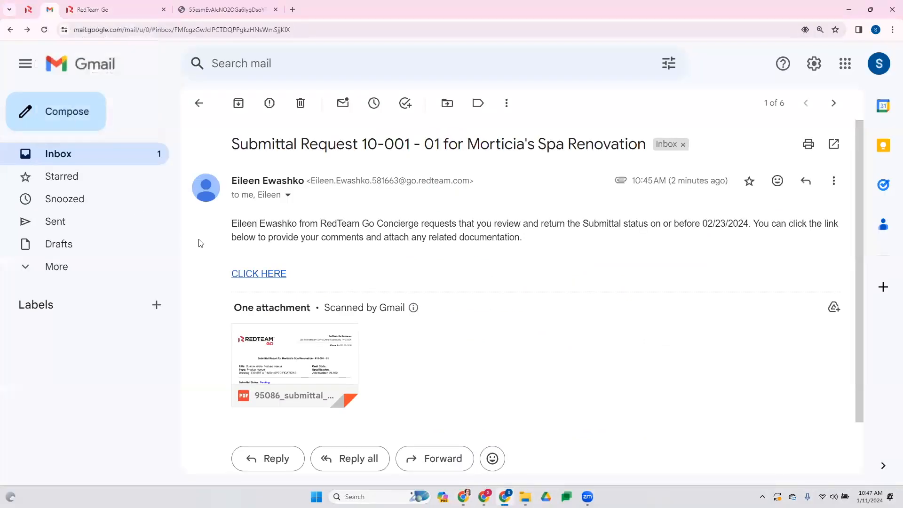
pyautogui.click(58, 155)
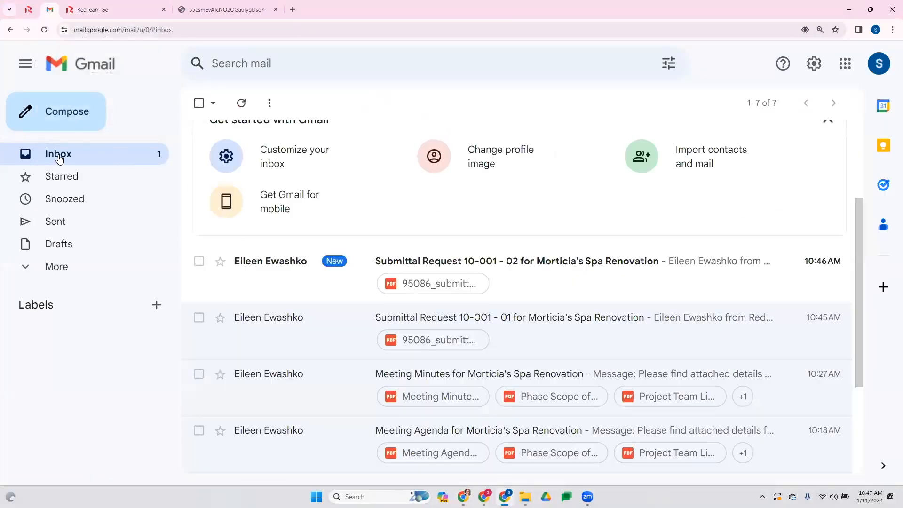
pyautogui.click(530, 276)
pyautogui.scroll(-1, 319, 312)
pyautogui.click(268, 213)
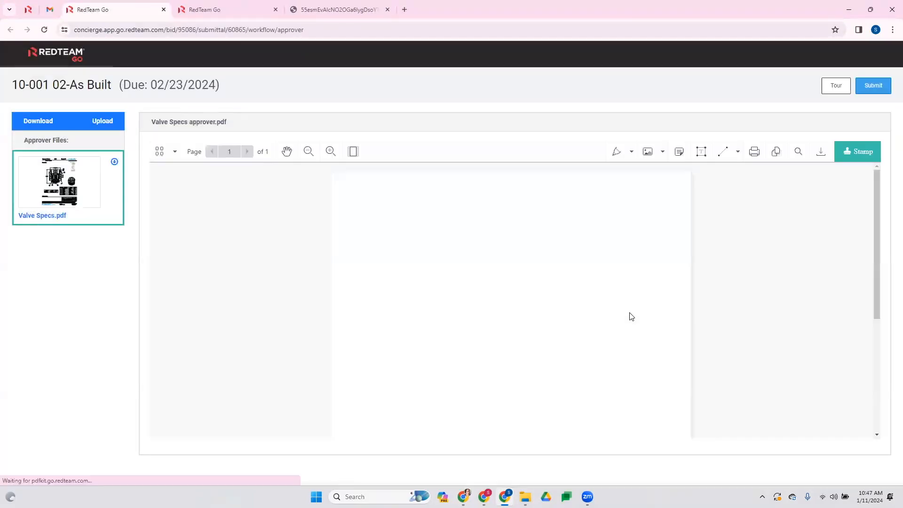
# Examine the Valve Specs sheet and apply a red review stamp with the status Revise and Resubmit, keeping the default disclaimer
pyautogui.scroll(-2, 635, 313)
pyautogui.scroll(4, 596, 356)
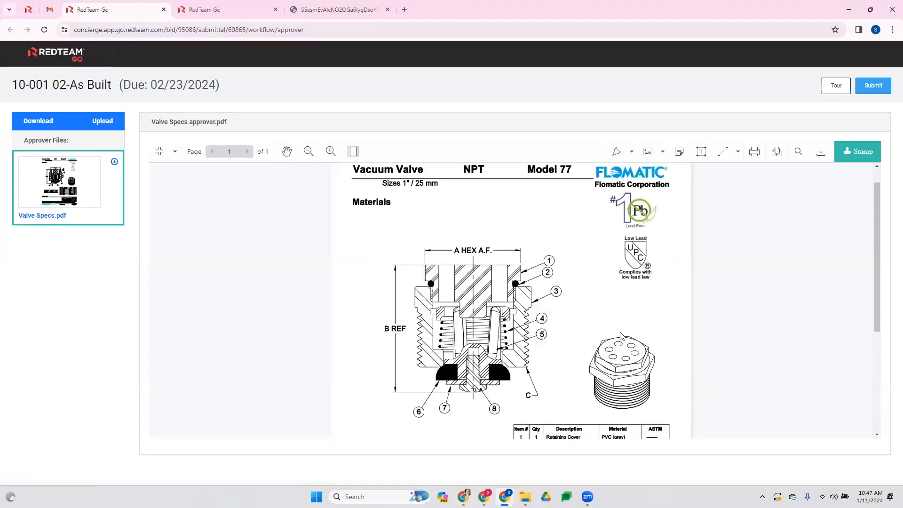
pyautogui.scroll(-3, 705, 320)
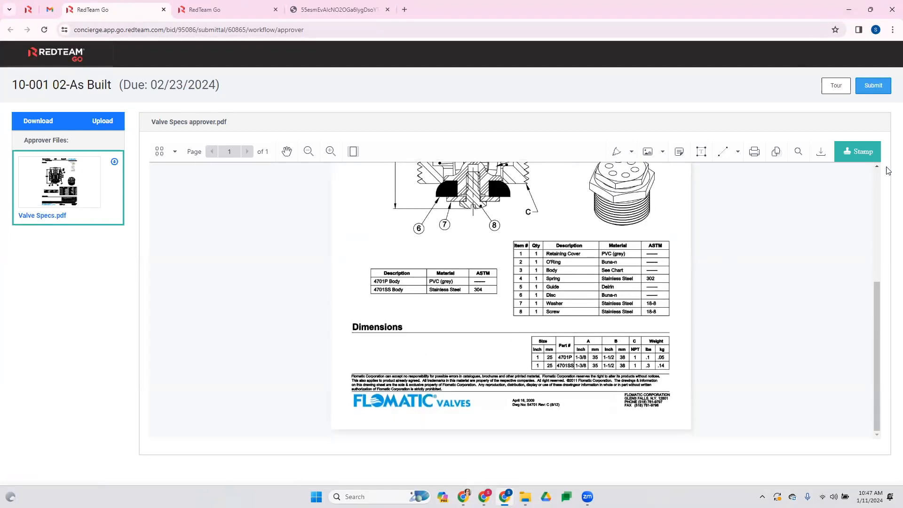
pyautogui.click(859, 163)
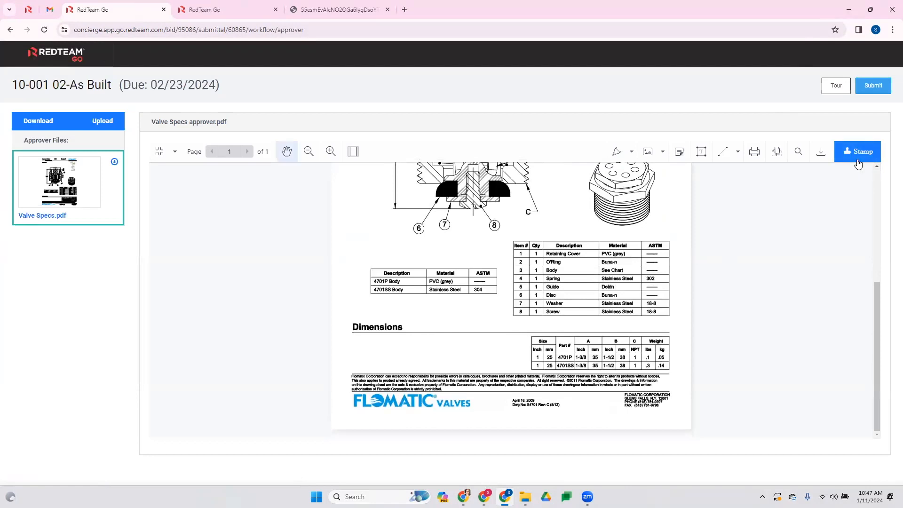
pyautogui.click(435, 217)
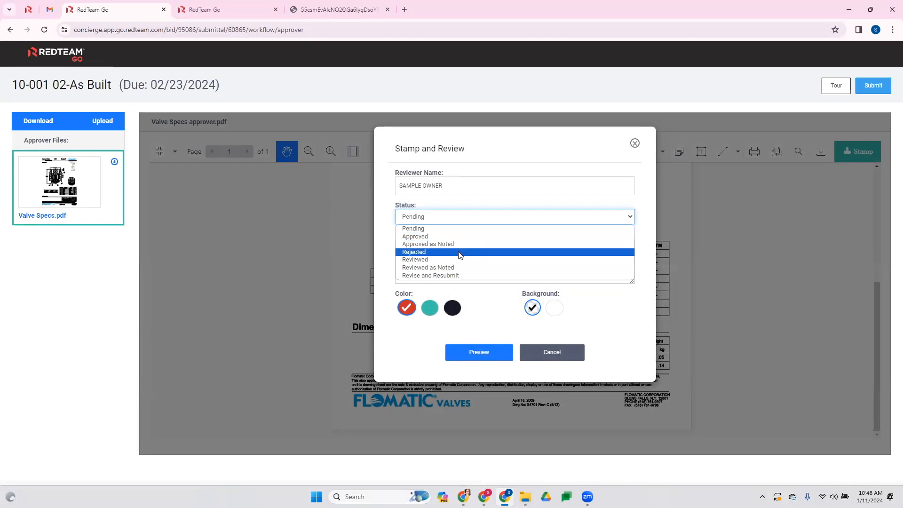
pyautogui.click(435, 276)
pyautogui.click(494, 262)
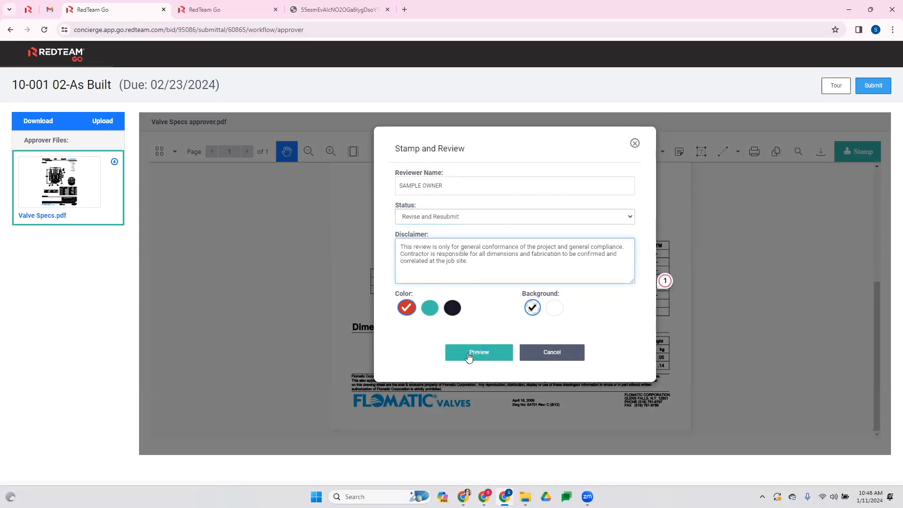
pyautogui.click(475, 352)
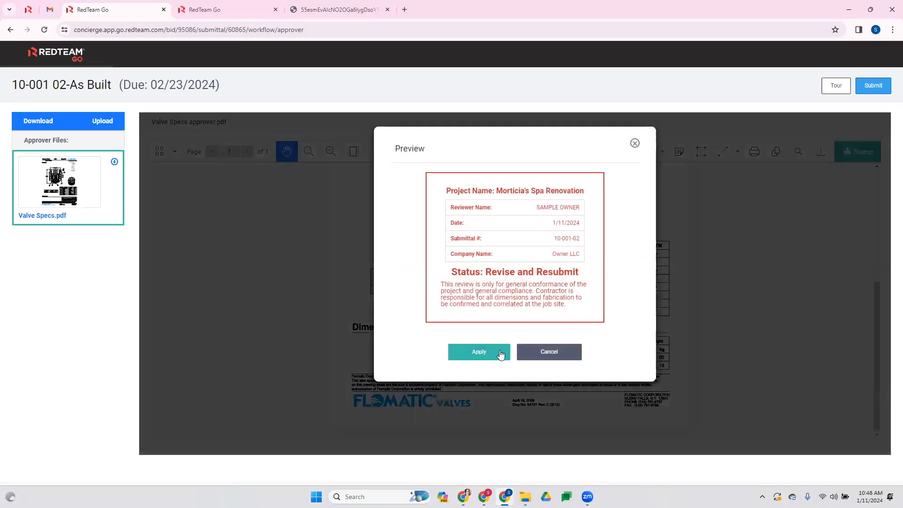
pyautogui.click(494, 350)
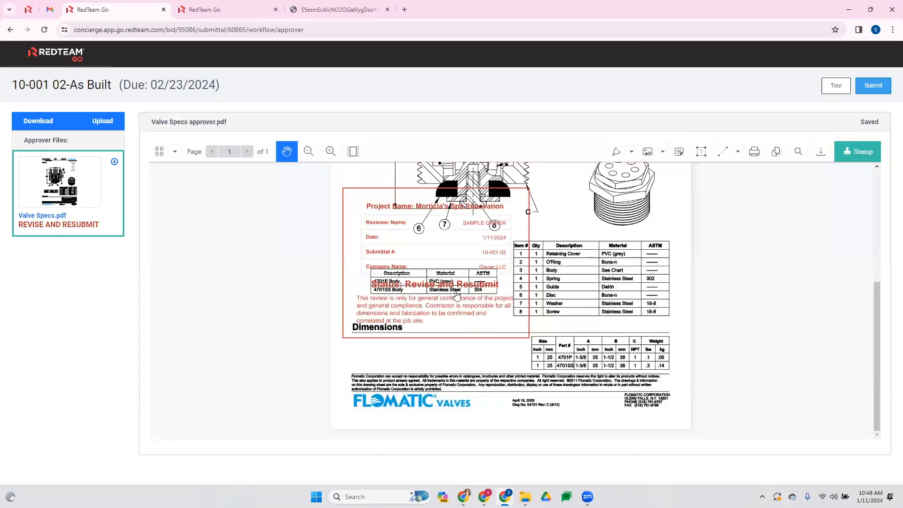
# Add the text note "fix typo" beside the Materials heading of the valve sheet
pyautogui.click(456, 294)
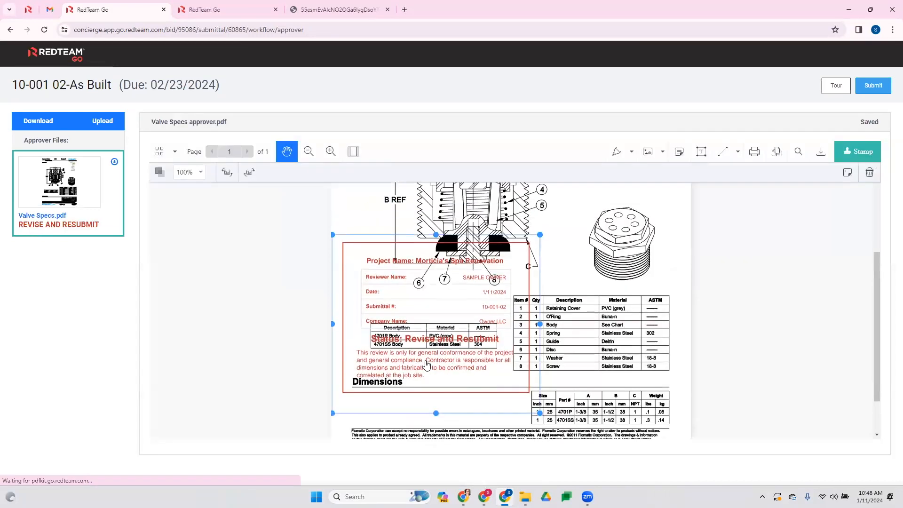
pyautogui.scroll(3, 824, 332)
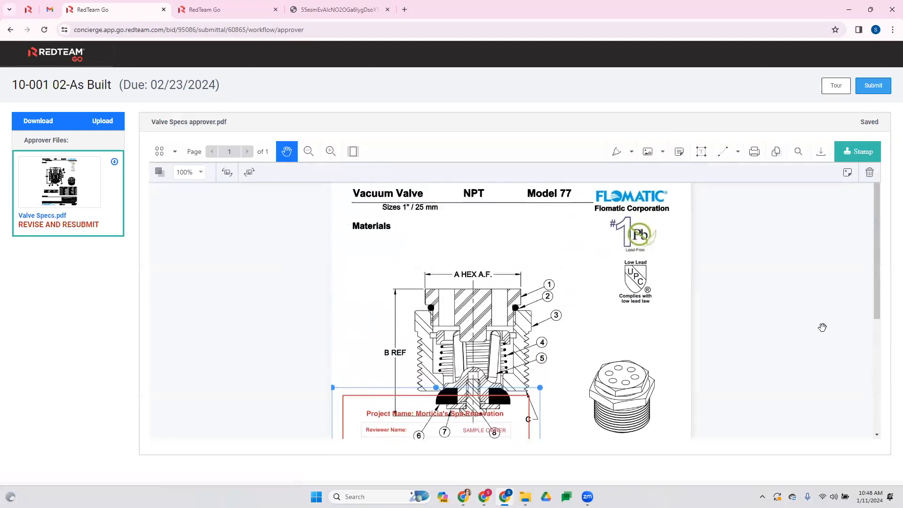
pyautogui.click(700, 151)
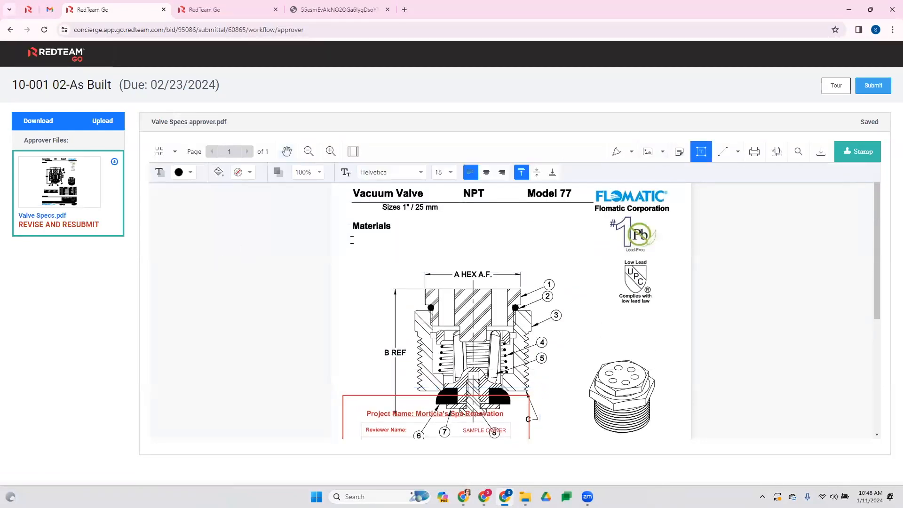
pyautogui.click(418, 217)
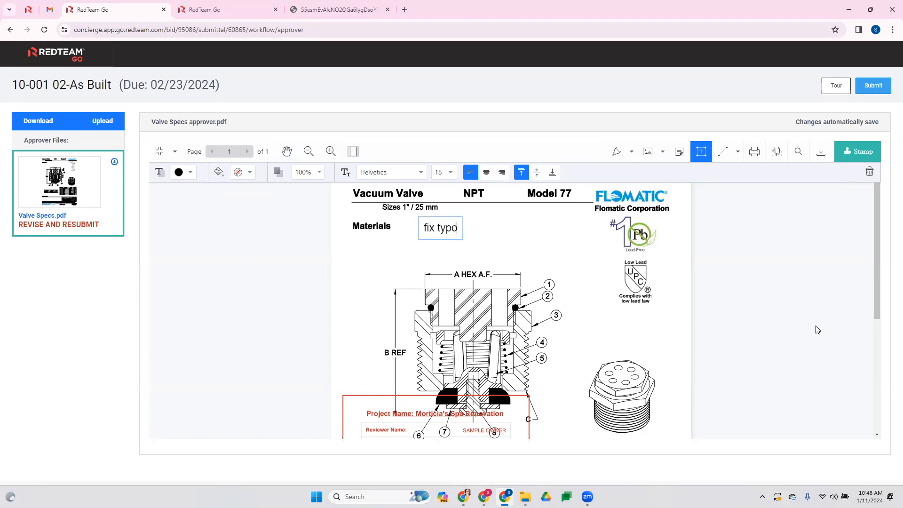
# Submit the 02-As Built review, confirming the response and proceeding with closing this submittal and creating a new one
pyautogui.click(870, 88)
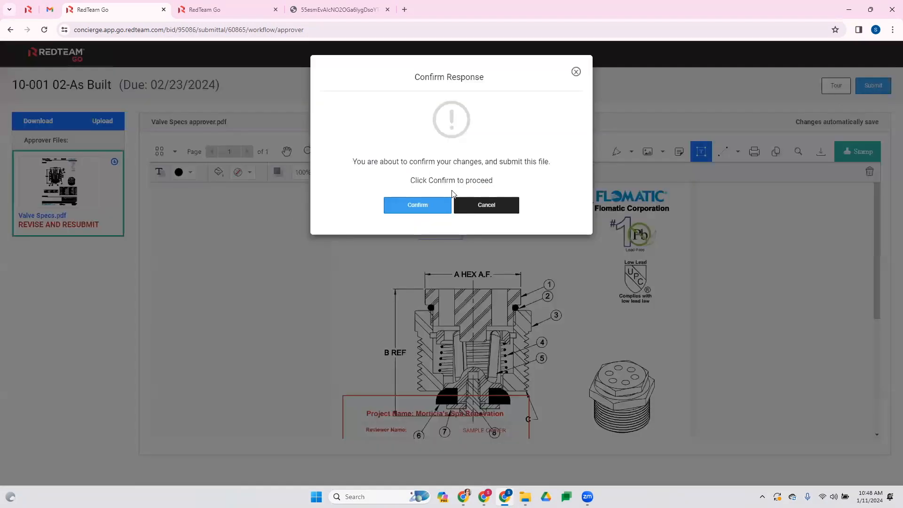
pyautogui.click(408, 204)
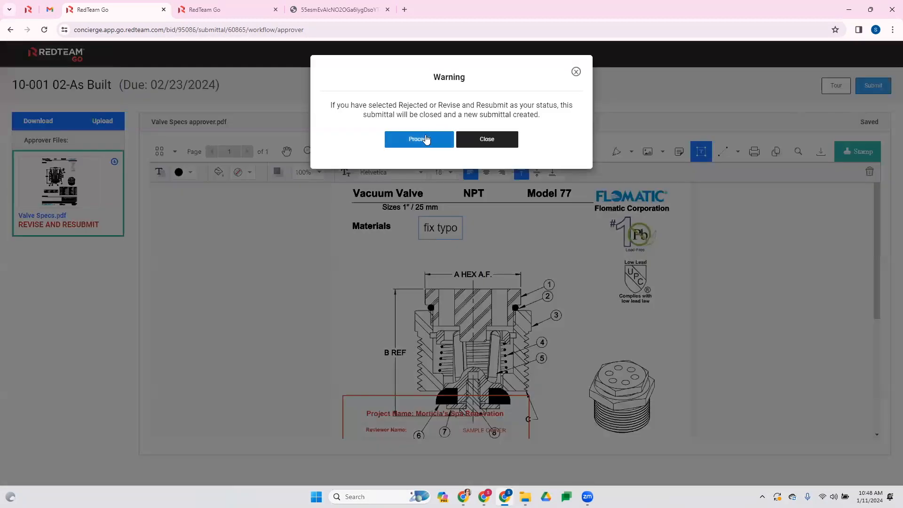
pyautogui.click(426, 139)
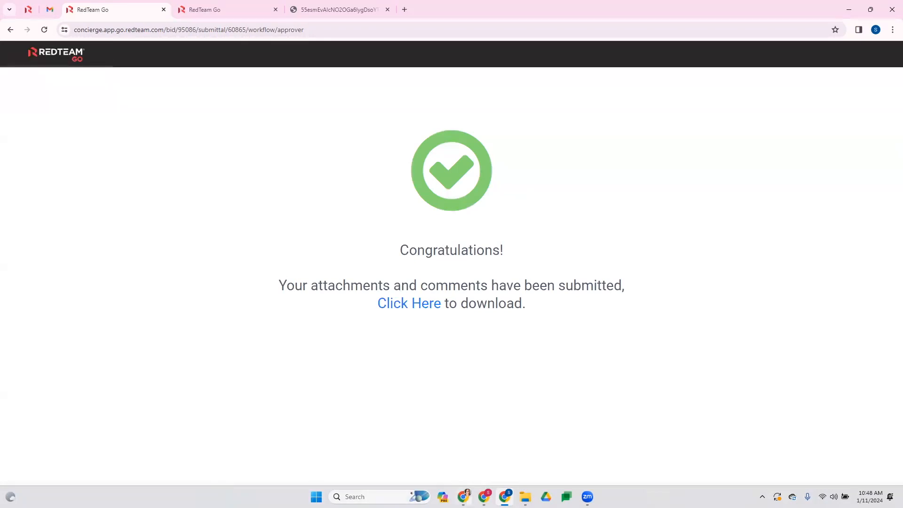
# Switch to the general contractor's window, reload the Submittals page, and expand 10-001 Specialties and 02-A As Built to check their statuses
pyautogui.click(451, 435)
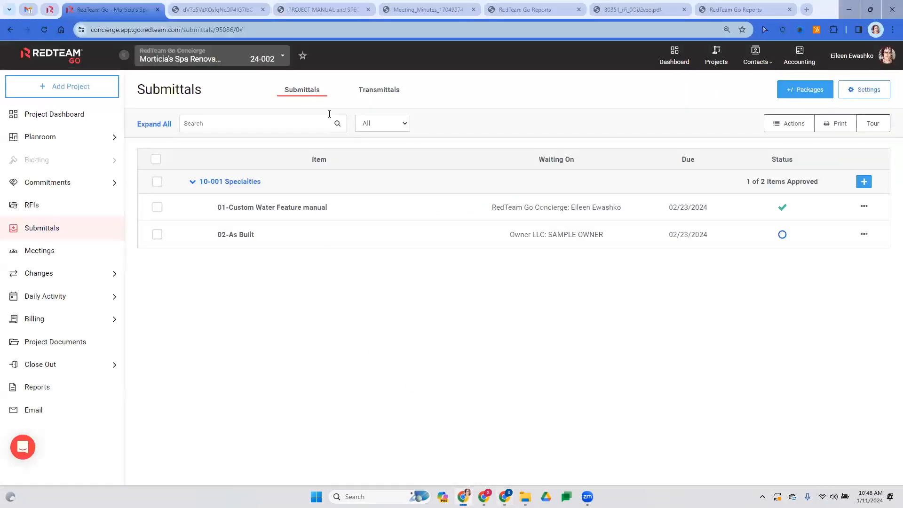
pyautogui.click(352, 30)
pyautogui.press('Return')
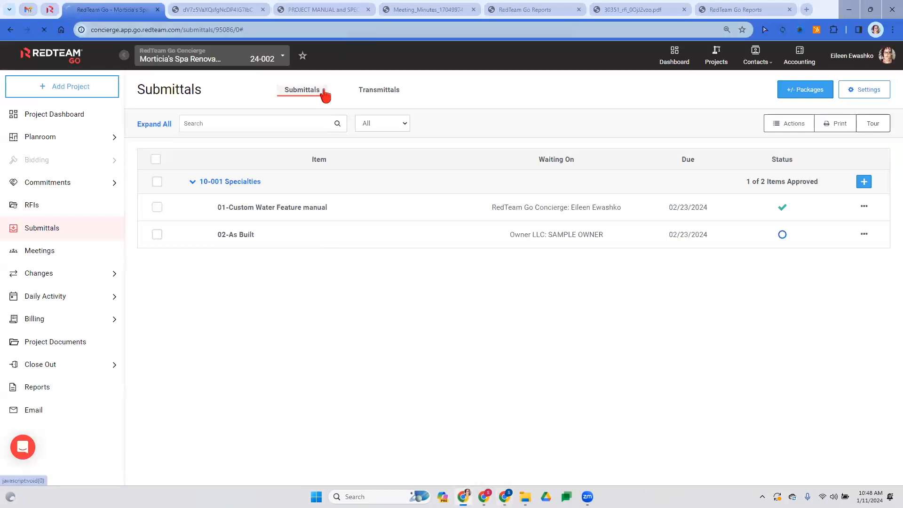
pyautogui.moveTo(525, 489)
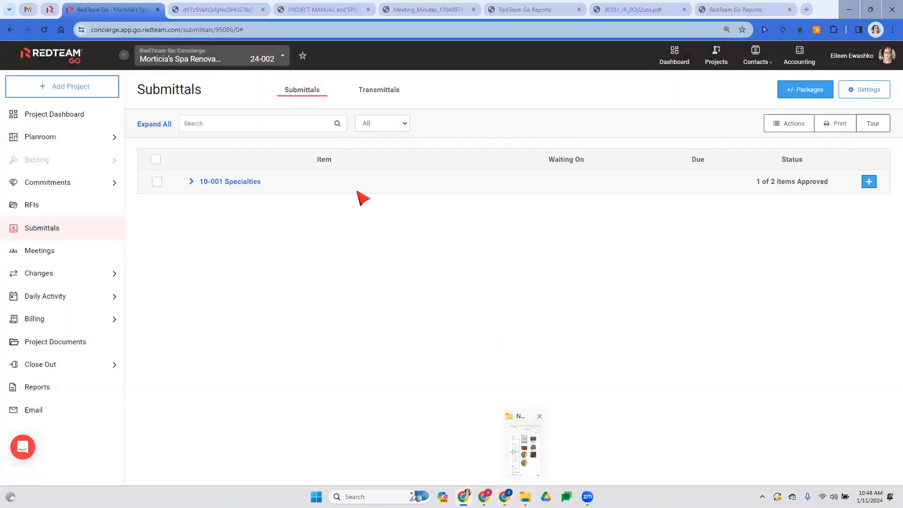
pyautogui.click(192, 183)
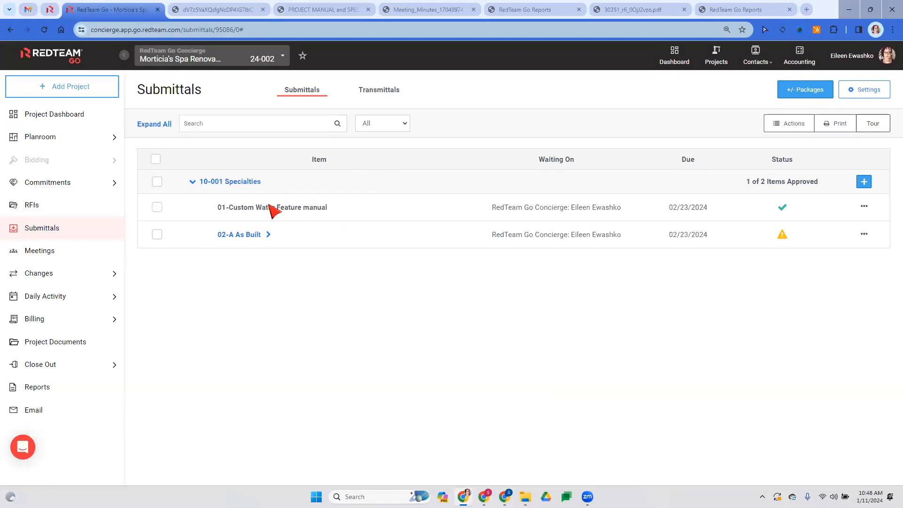
pyautogui.click(269, 234)
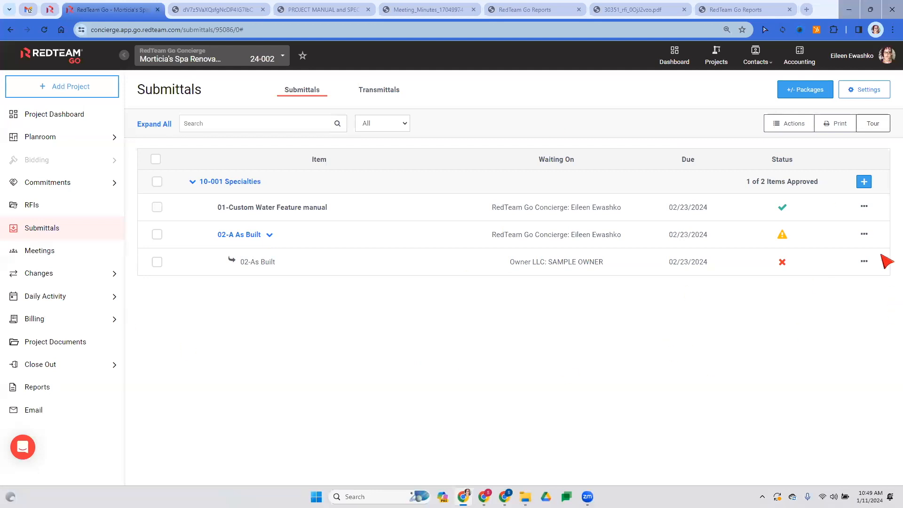
# Open the 02-A As Built item in the 10-001 Specialties package for editing
pyautogui.click(864, 234)
pyautogui.click(844, 276)
pyautogui.click(864, 235)
pyautogui.click(830, 278)
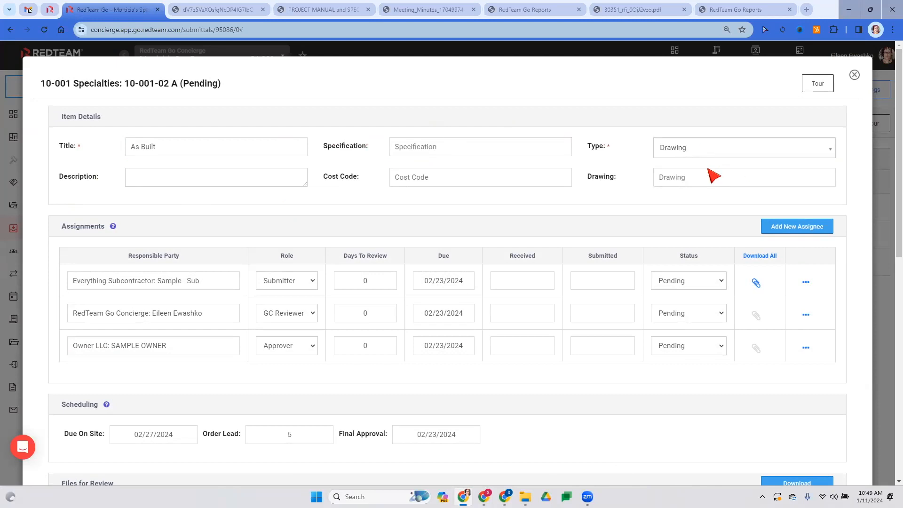
# Look over the item's type options and assignments, and open the rejected Valve Specs approver.pdf for replacement
pyautogui.click(706, 153)
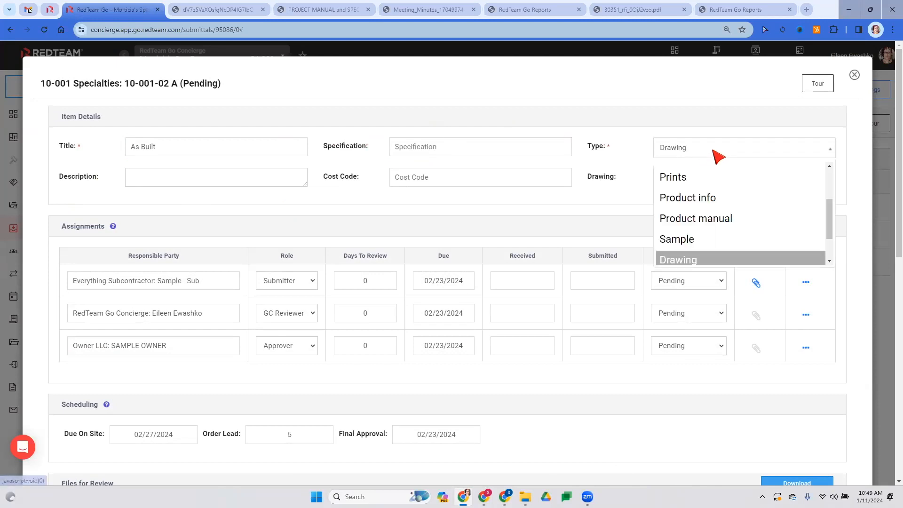
pyautogui.click(715, 128)
pyautogui.scroll(-1, 607, 265)
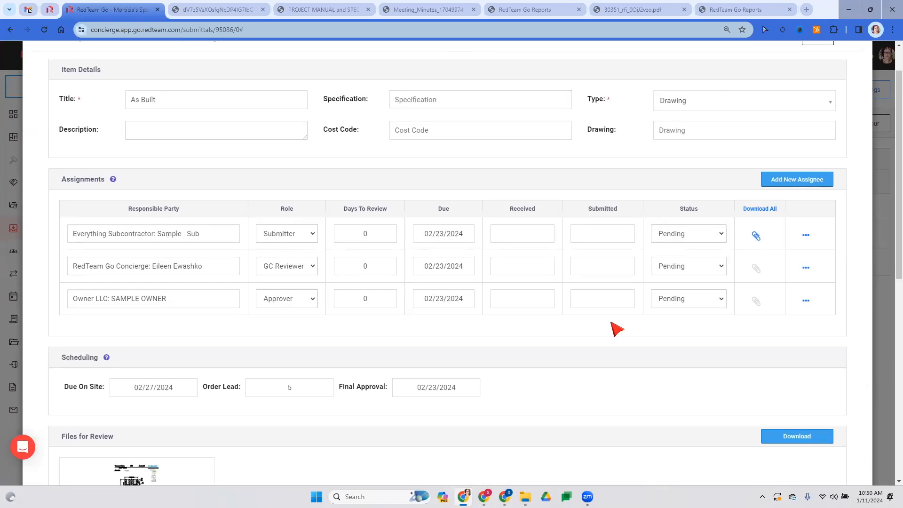
pyautogui.scroll(-8, 616, 329)
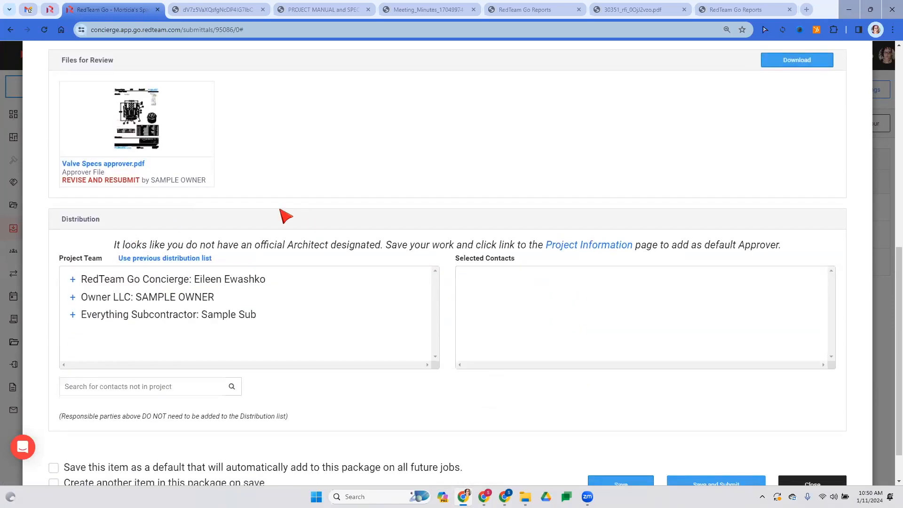
pyautogui.click(142, 118)
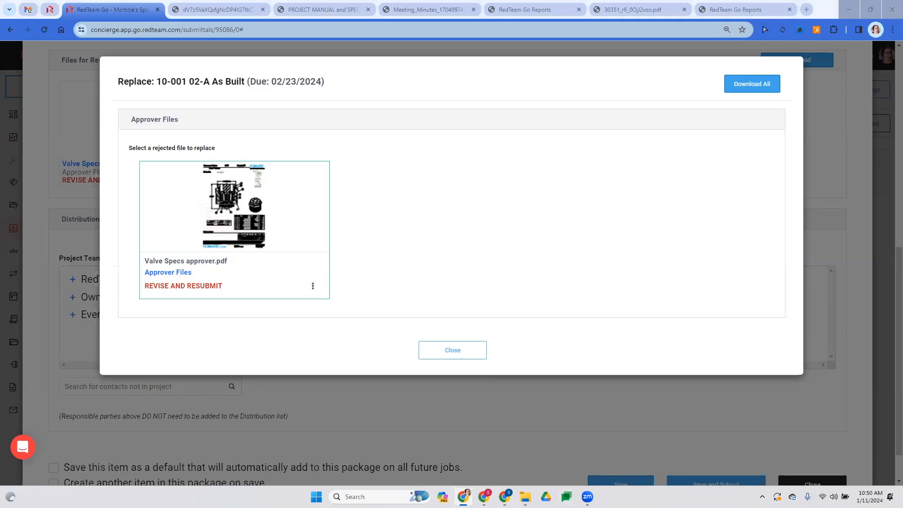
# Switch to the subcontractor's Gmail inbox, open the approval email for Submittal #10-001 - 01, and check its sender and recipient details
pyautogui.click(484, 497)
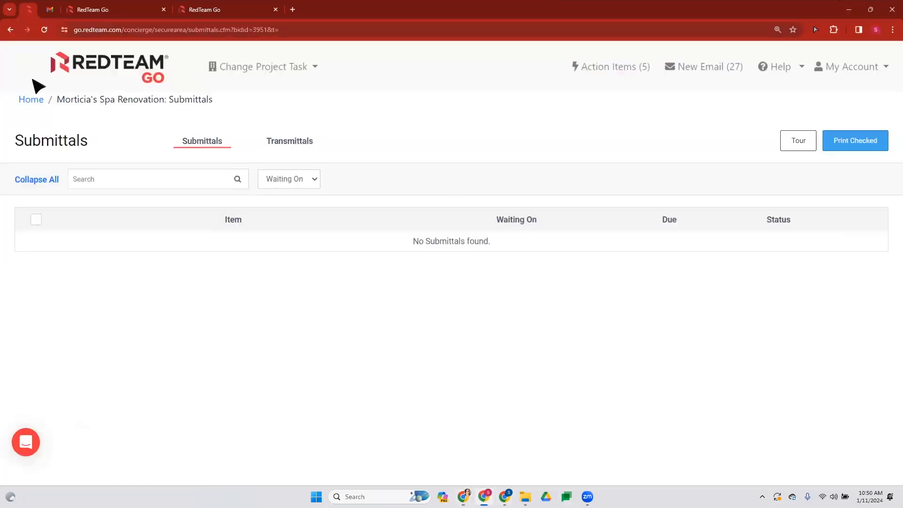
pyautogui.click(49, 10)
pyautogui.click(44, 123)
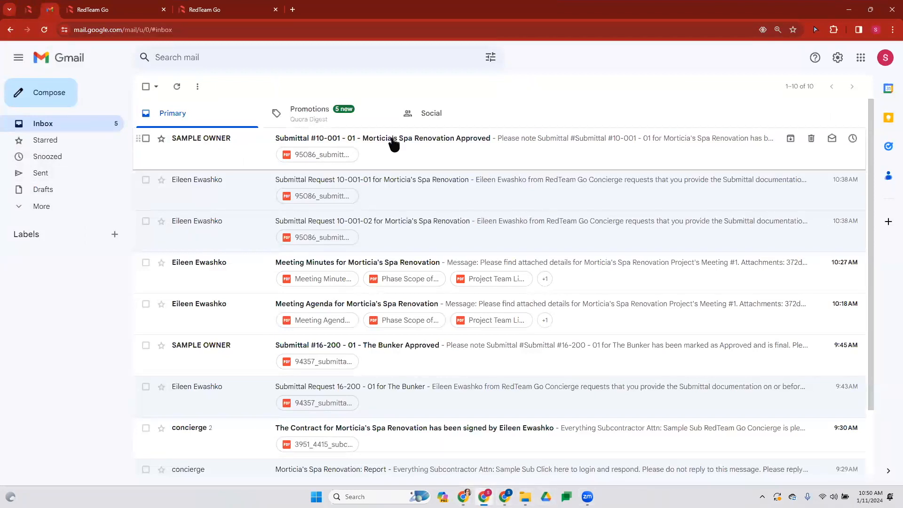
pyautogui.click(419, 142)
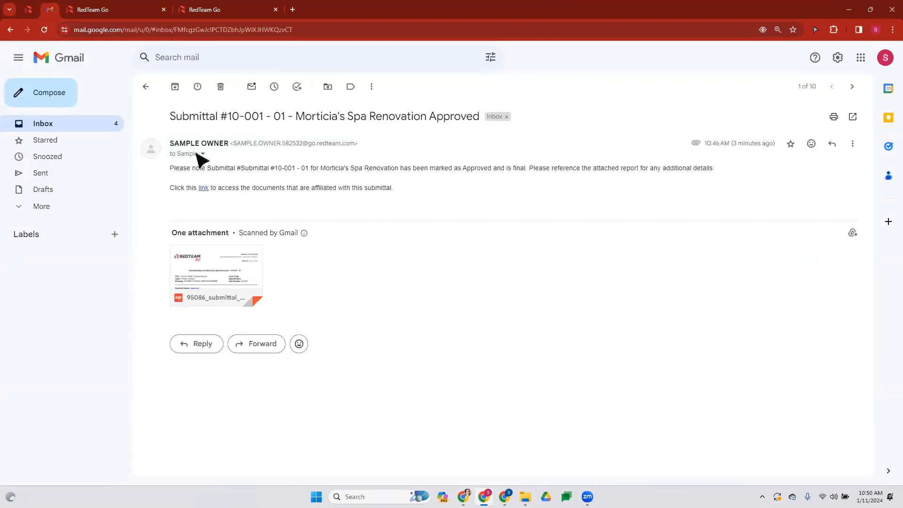
pyautogui.click(202, 154)
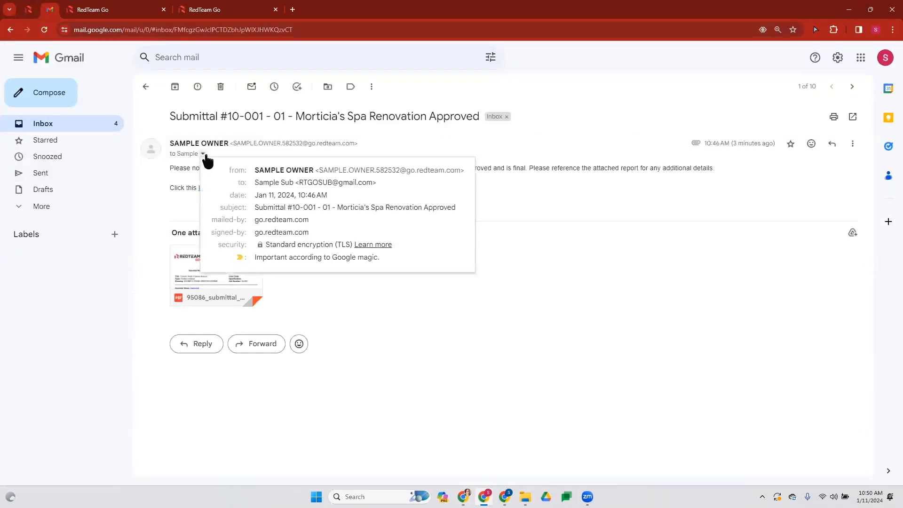
pyautogui.click(644, 213)
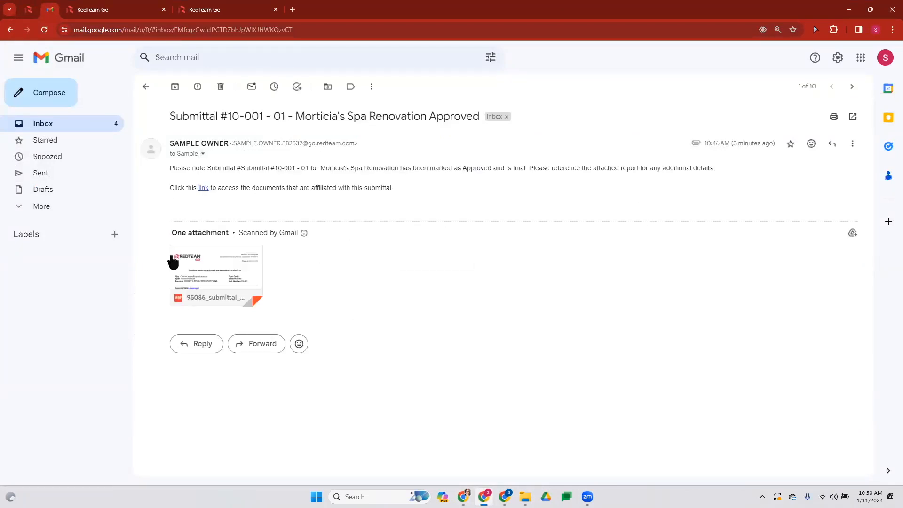
# Enlarge the approval email and follow its link to view the Custom Water Feature manual files by assignee
pyautogui.moveTo(214, 307)
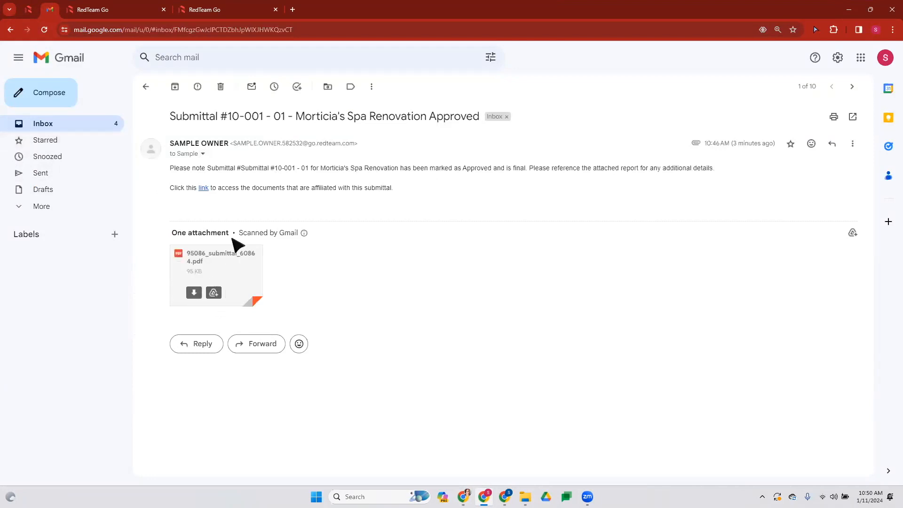
pyautogui.hotkey('ctrl', '+')
pyautogui.hotkey('ctrl', '+')
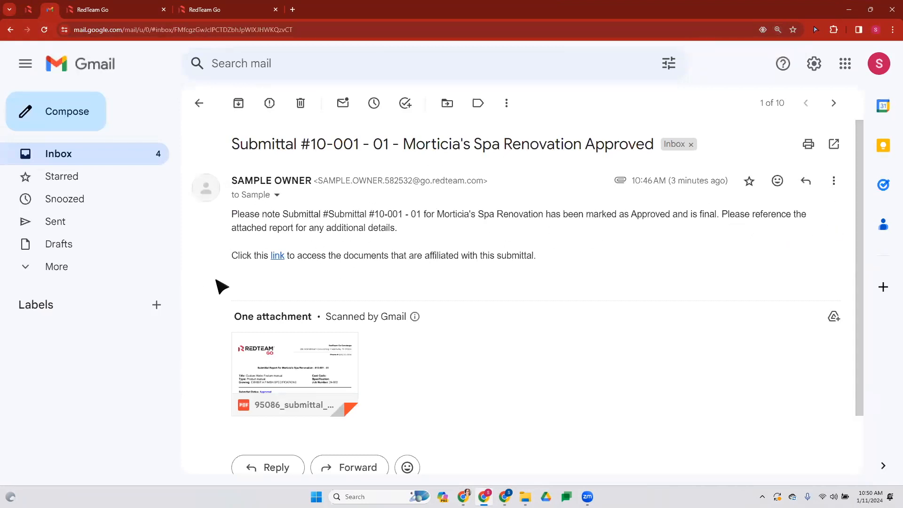
pyautogui.click(275, 257)
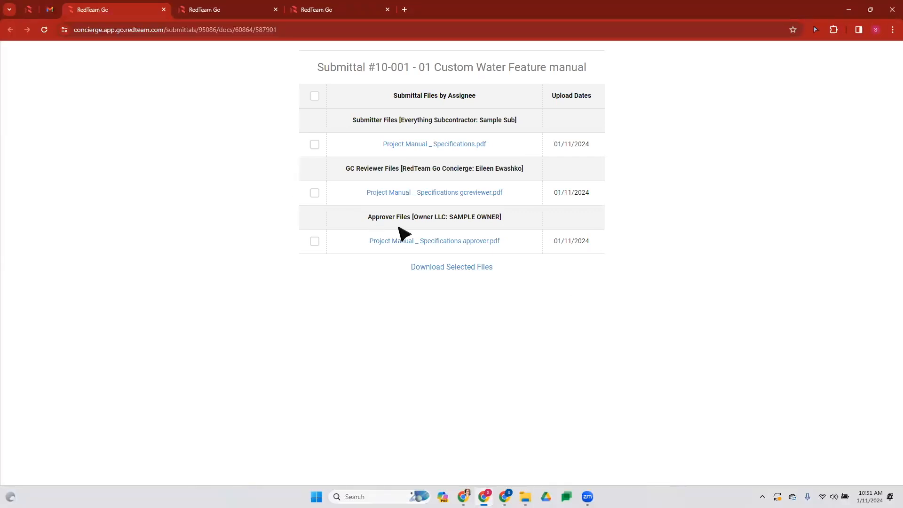
# Return to the subcontractor's inbox to check its submittal emails, and switch back to the general contractor's 02-A As Built replacement dialog
pyautogui.click(51, 11)
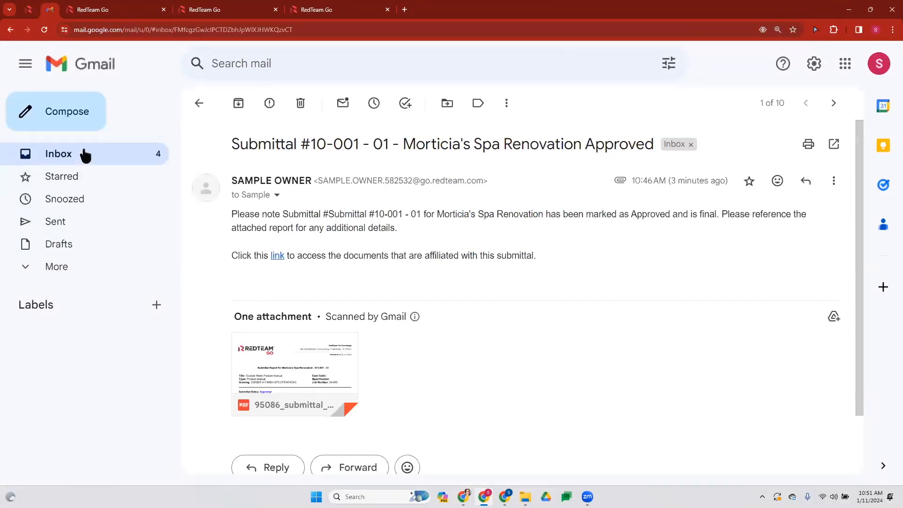
pyautogui.click(85, 153)
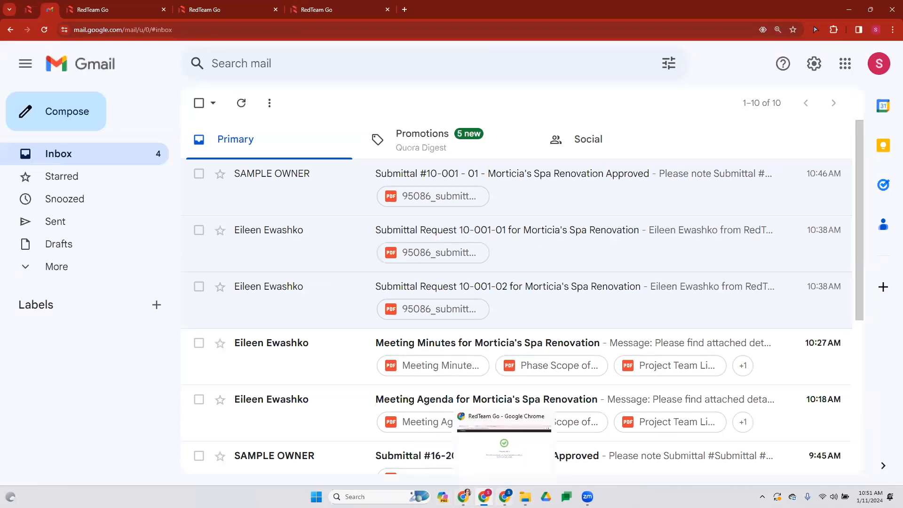
pyautogui.click(463, 497)
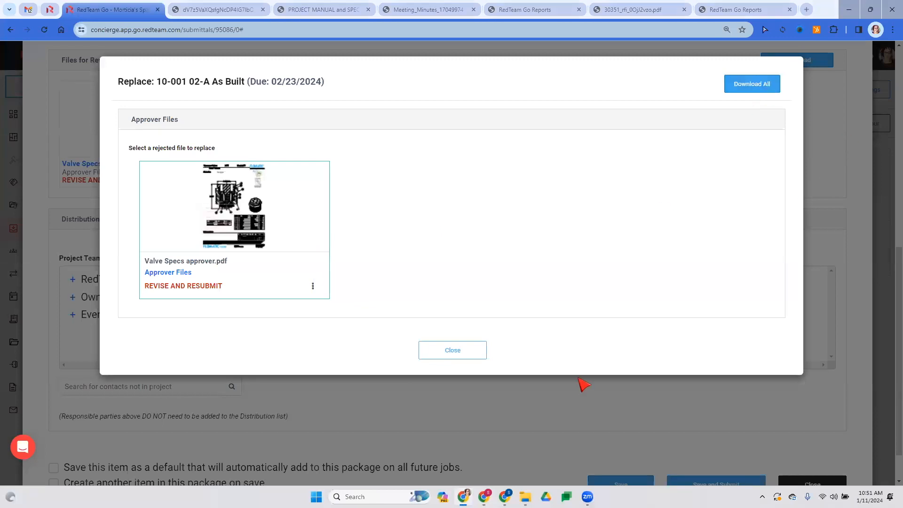
# Leave the file replacement dialog and close the 02-A As Built item without replacing its rejected file
pyautogui.click(480, 350)
pyautogui.scroll(7, 732, 351)
pyautogui.scroll(-8, 585, 359)
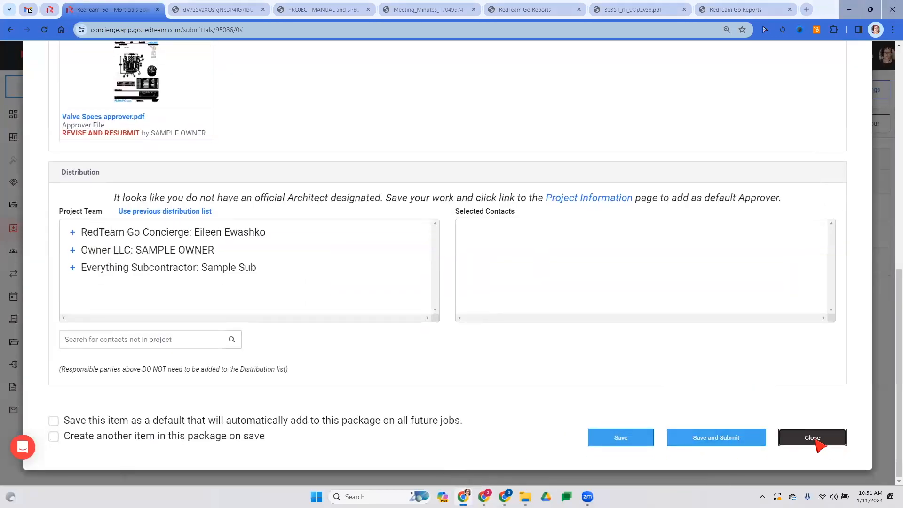
pyautogui.click(821, 441)
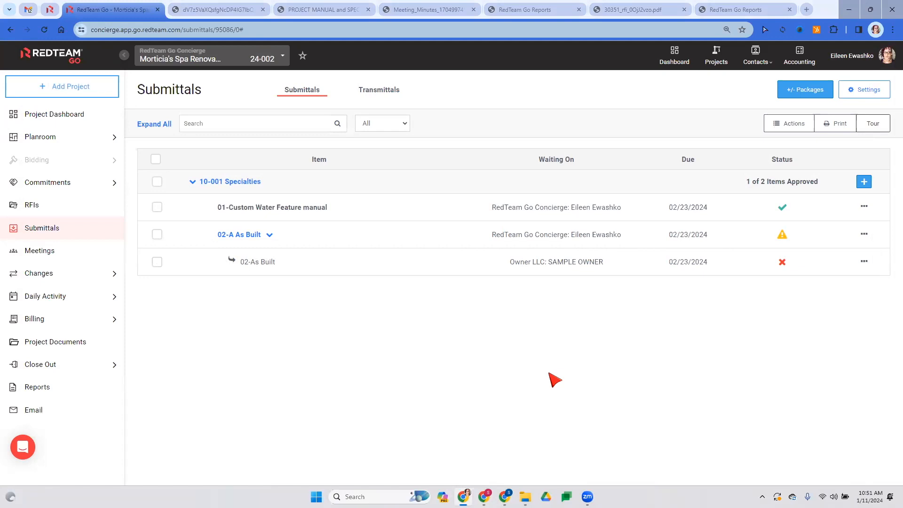
# Try Send Final Approval Notification Manually as the submittals' final notification method, and leave the setting without saving
pyautogui.click(873, 95)
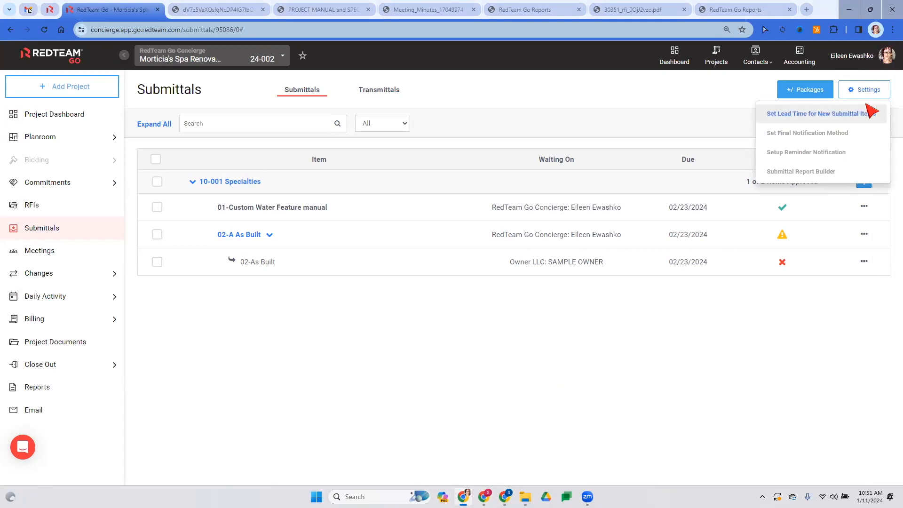
pyautogui.click(851, 134)
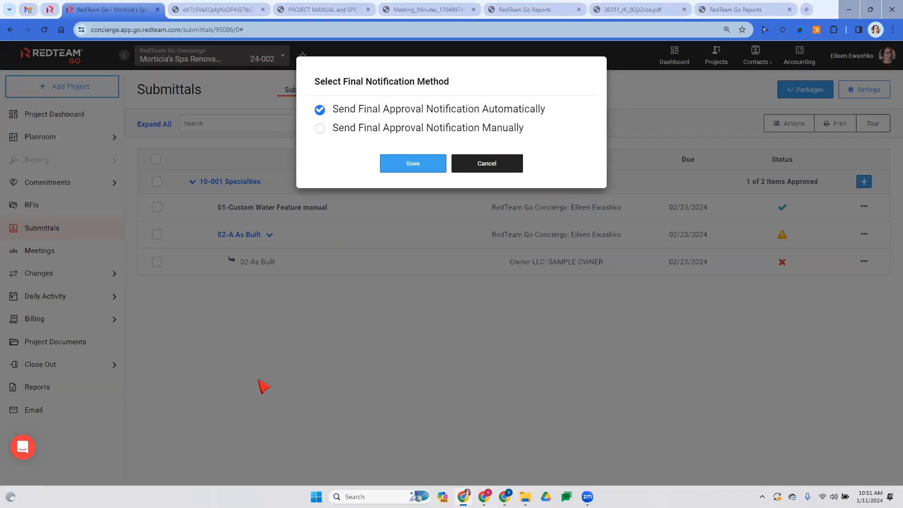
pyautogui.click(322, 130)
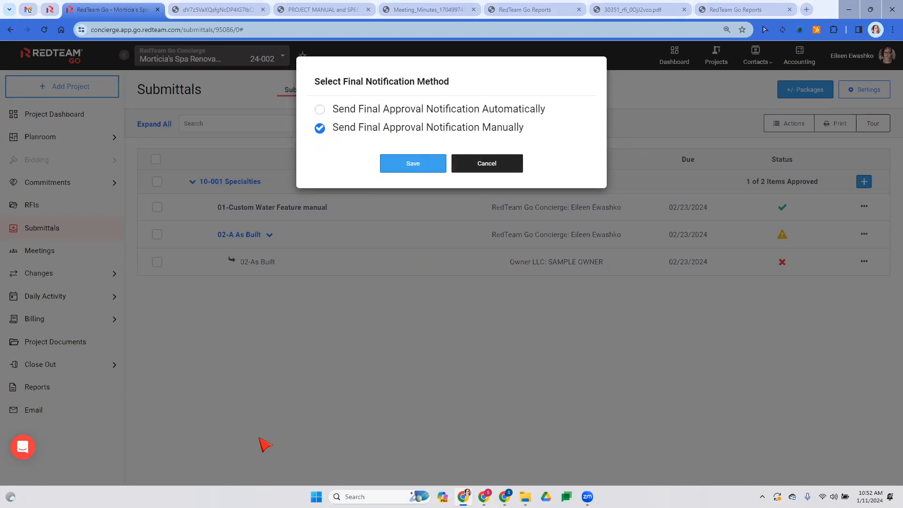
pyautogui.click(644, 322)
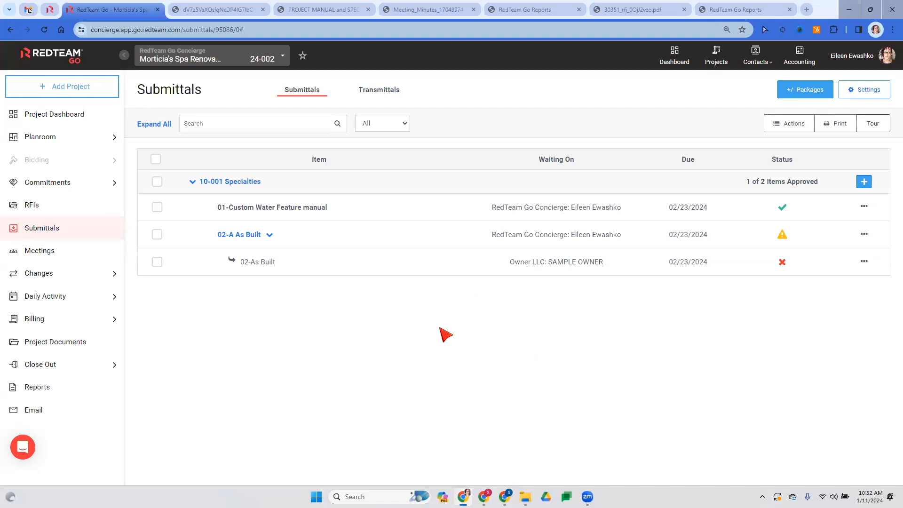
# Open the project's close-out Punchlist and start an item due 01/12/2024 at the location Atrium
pyautogui.click(82, 373)
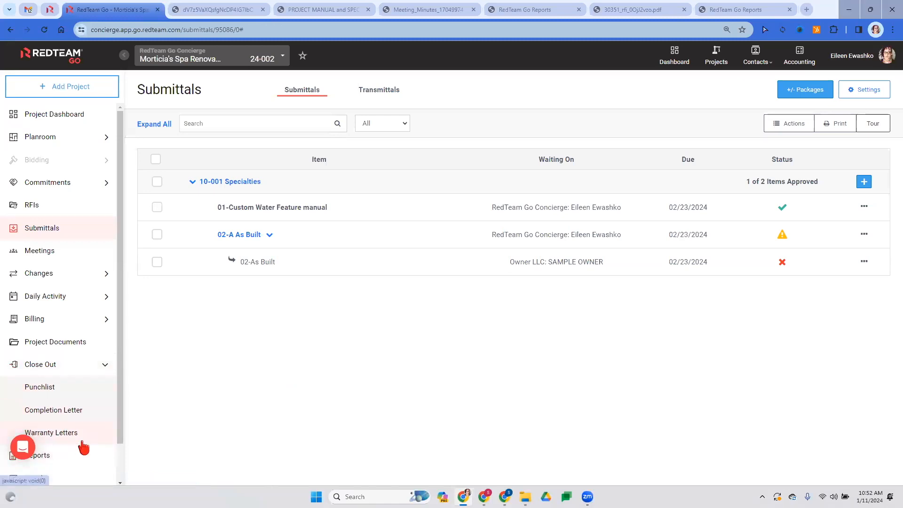
pyautogui.click(52, 395)
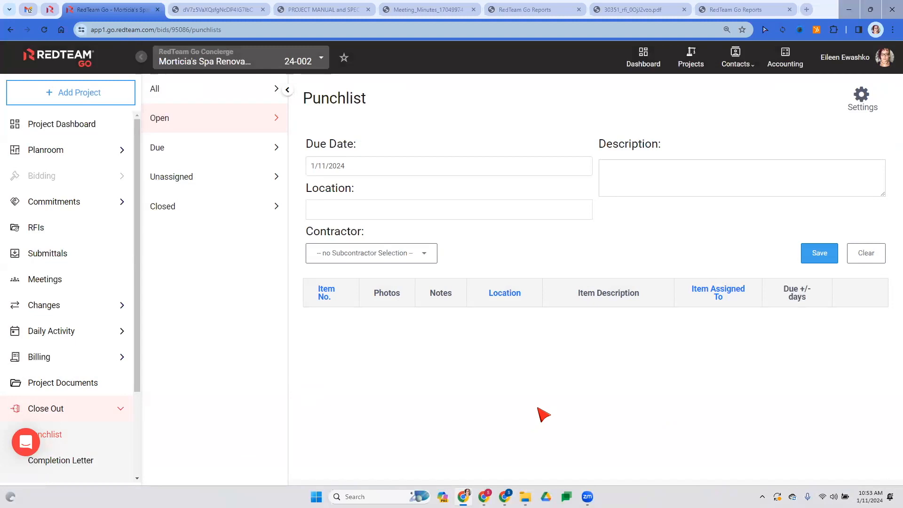
pyautogui.click(360, 161)
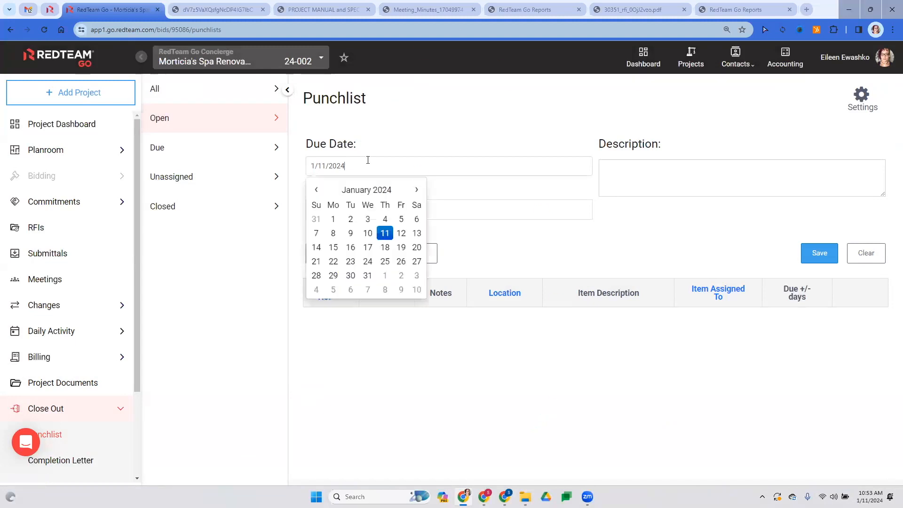
pyautogui.click(402, 233)
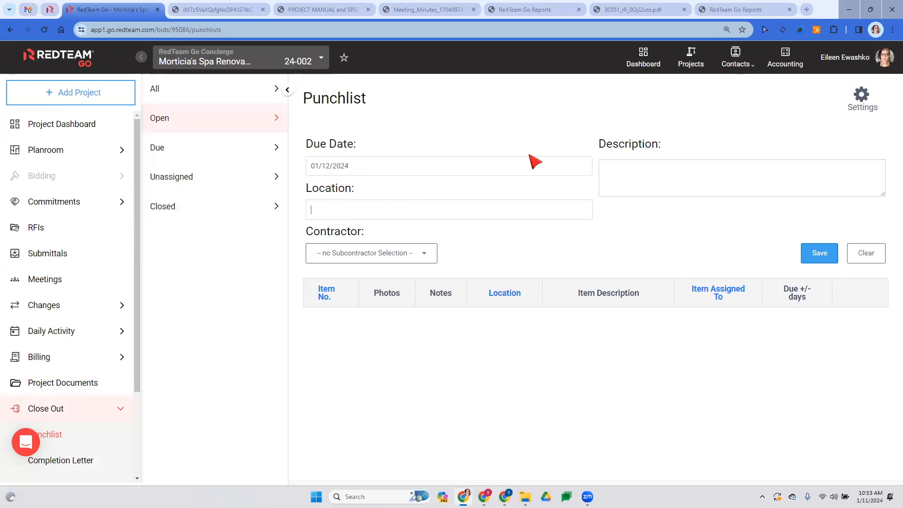
pyautogui.write('Atrium')
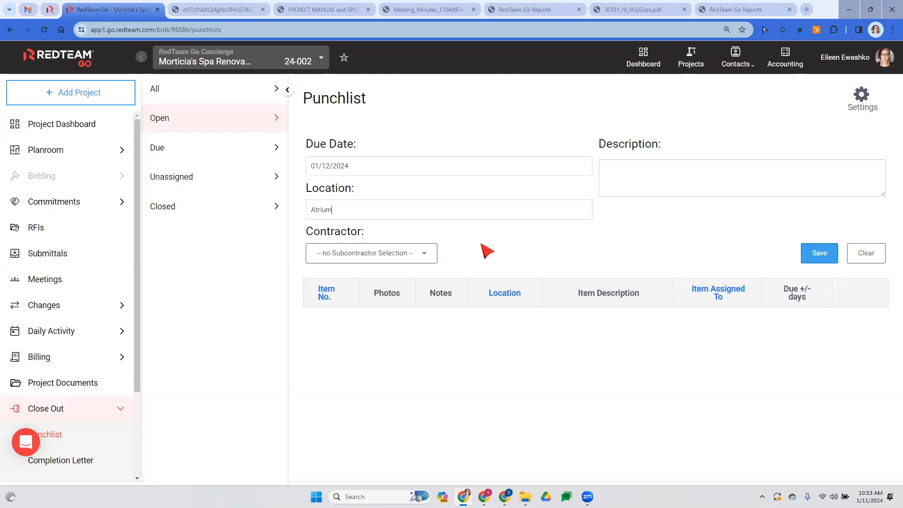
# Describe the punchlist item as "Leaky water valve in water feature"
pyautogui.click(681, 164)
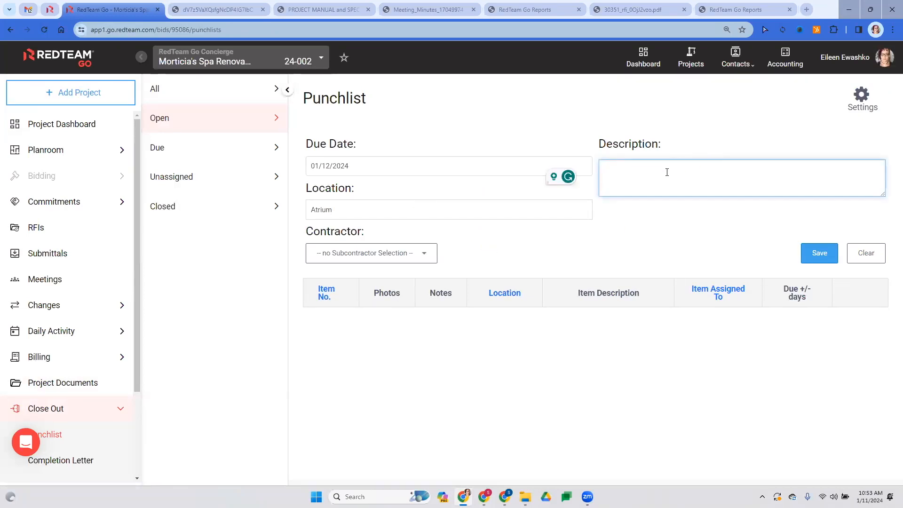
pyautogui.write('Leaky water valve in water feqtu')
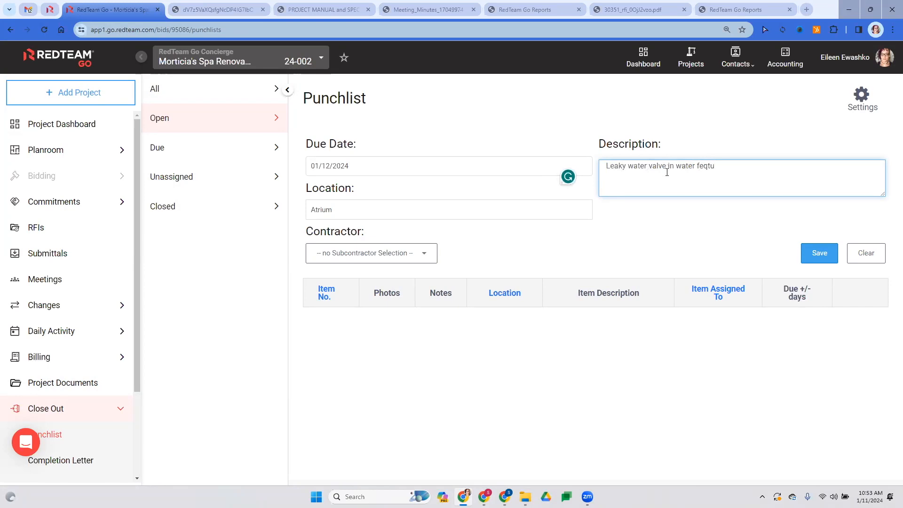
pyautogui.press('BackSpace')
pyautogui.press('BackSpace')
pyautogui.press('BackSpace')
pyautogui.write('q')
pyautogui.write('ure')
# Assign the punchlist item to the Everything Subcontractor contact and save it
pyautogui.click(383, 260)
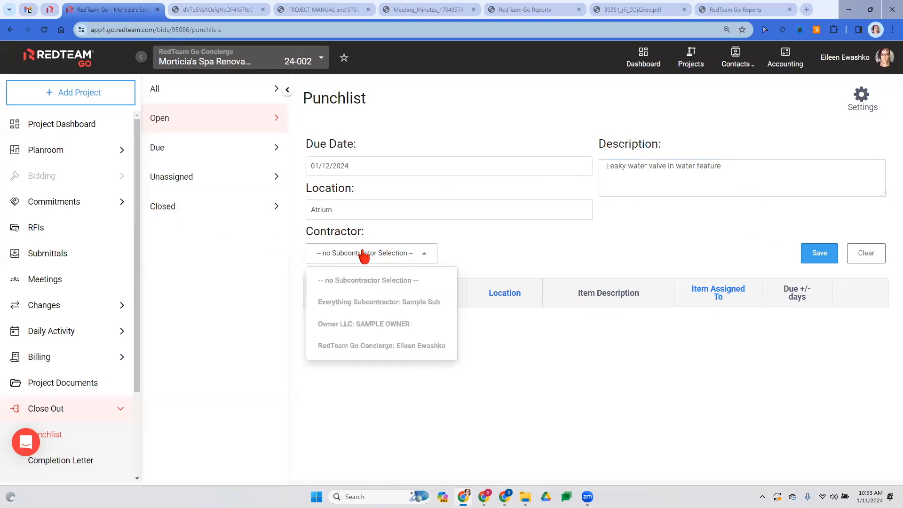
pyautogui.click(361, 308)
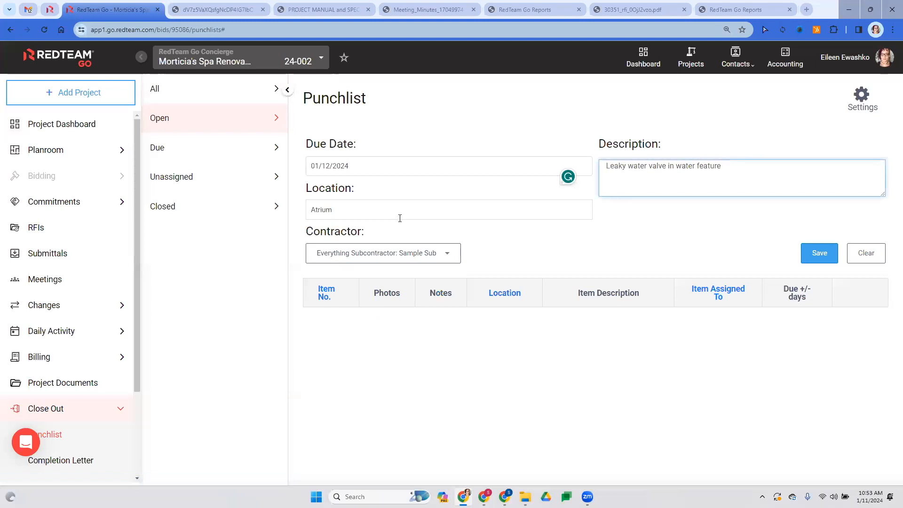
pyautogui.click(819, 254)
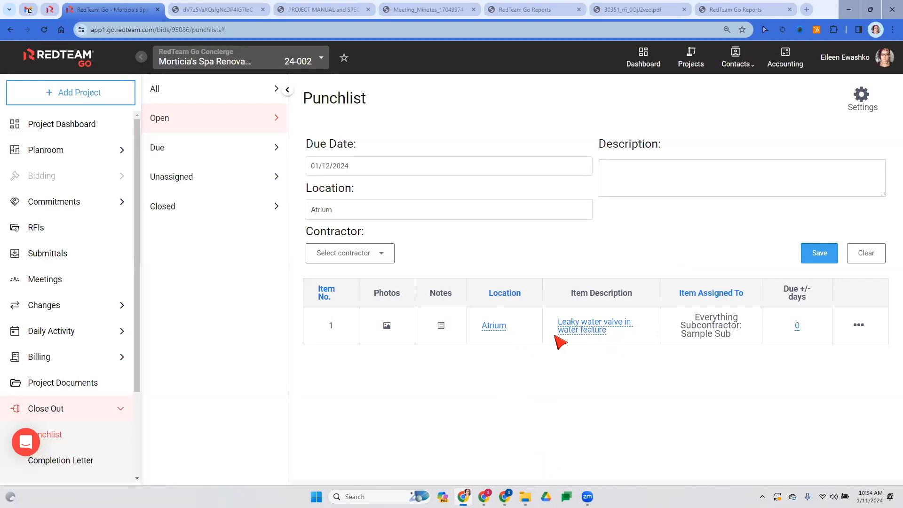
pyautogui.click(387, 327)
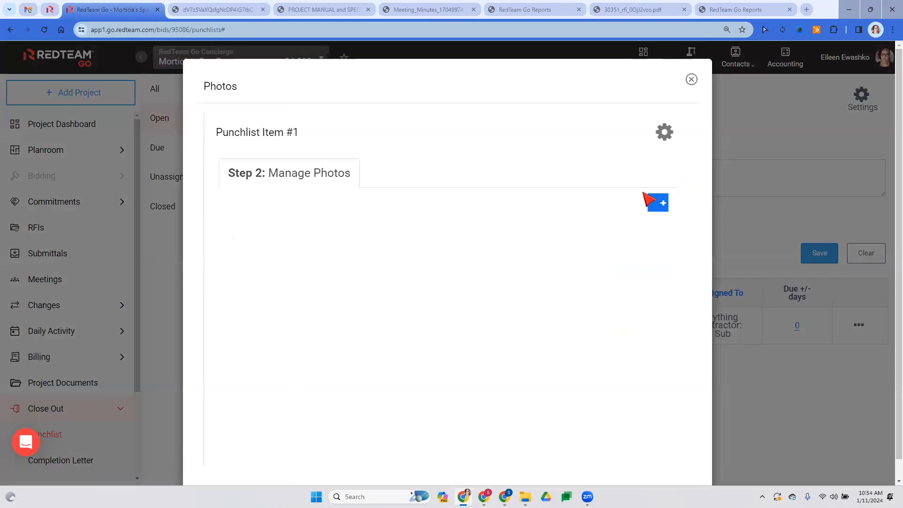
pyautogui.click(657, 206)
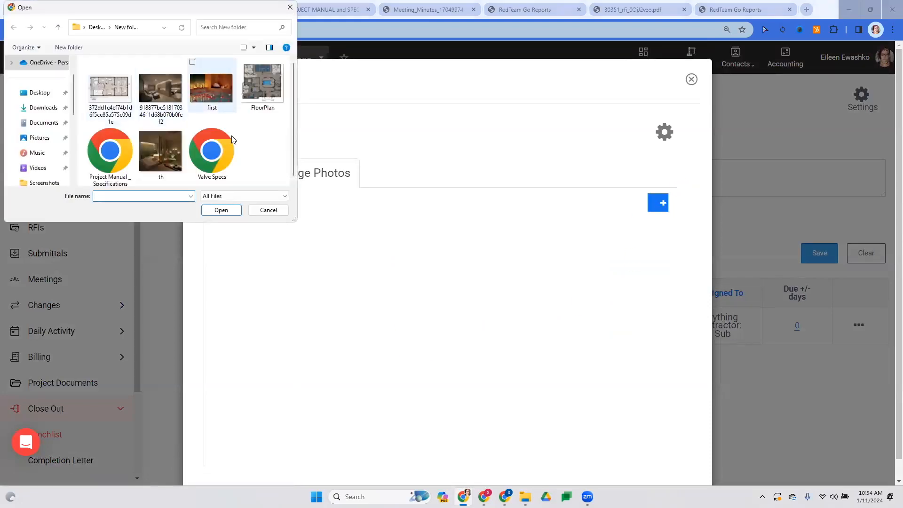
pyautogui.click(171, 83)
pyautogui.doubleClick(171, 81)
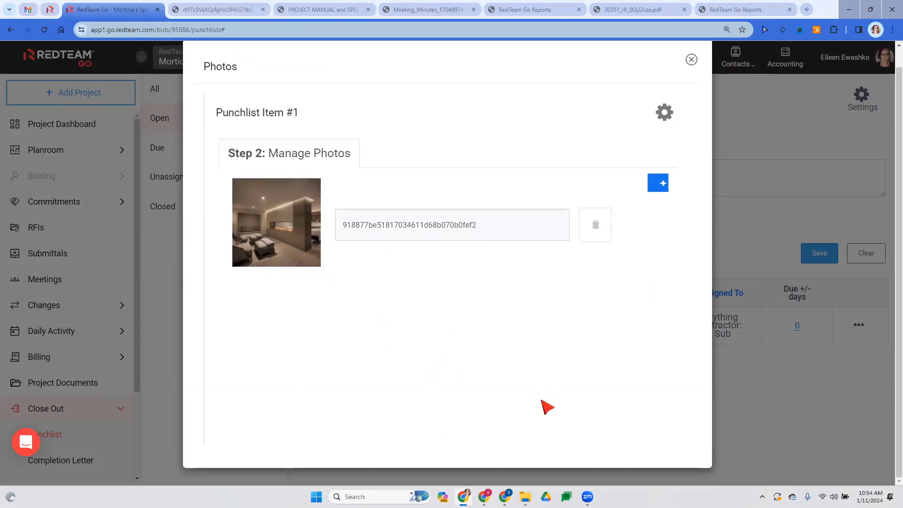
pyautogui.click(691, 79)
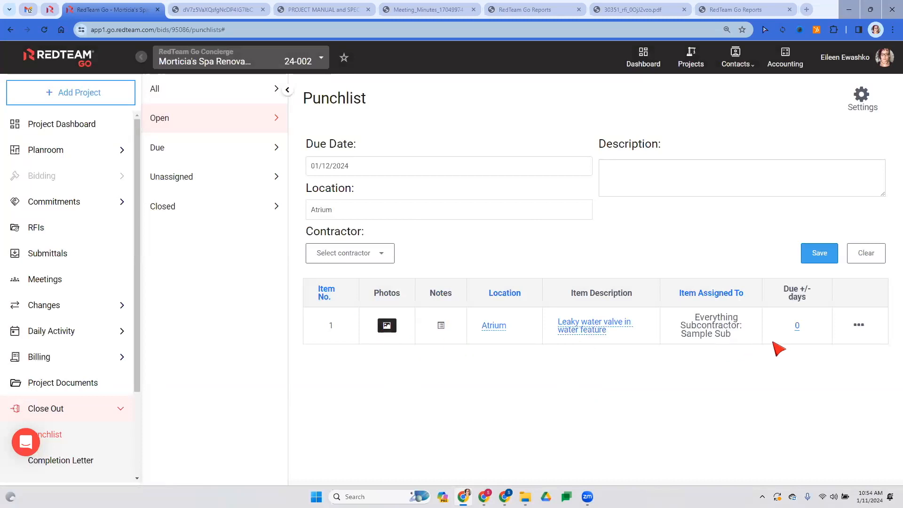
# Email punchlist item 1 to the assigned subcontractor with the message "Please fix water feature and train those onsite"
pyautogui.click(856, 327)
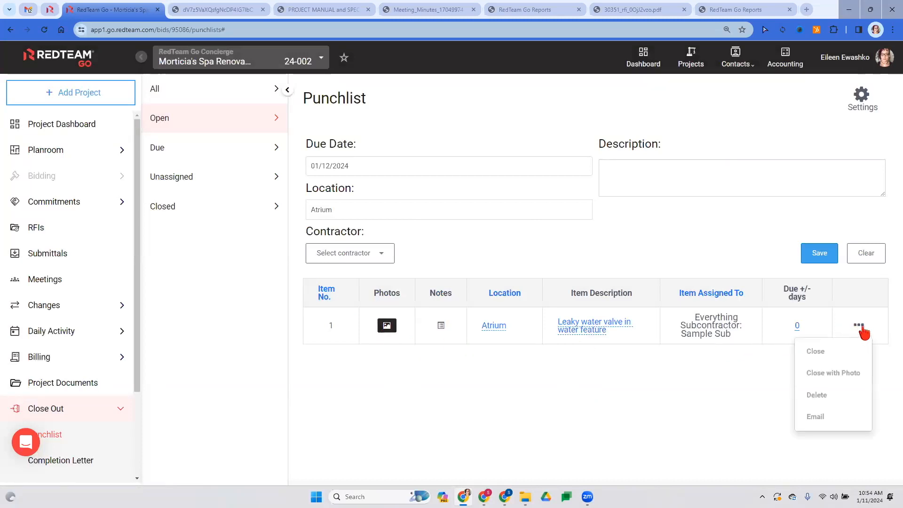
pyautogui.click(820, 420)
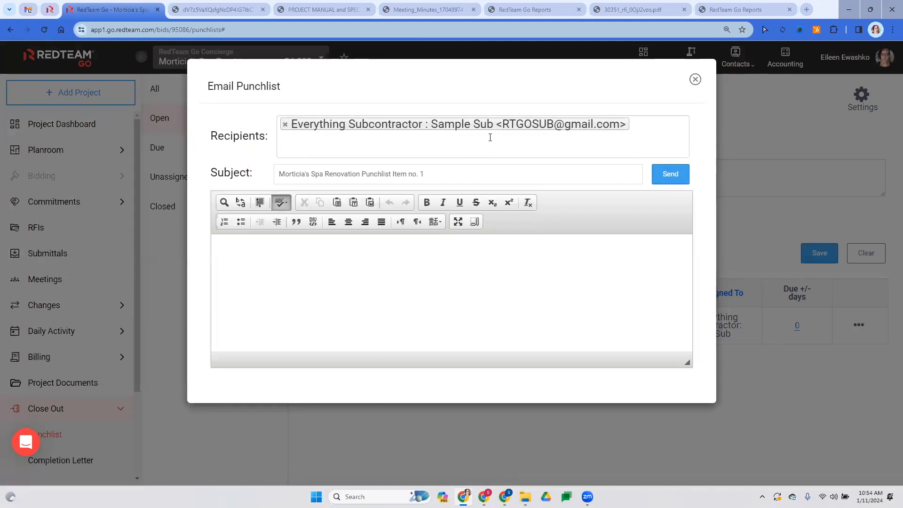
pyautogui.click(465, 284)
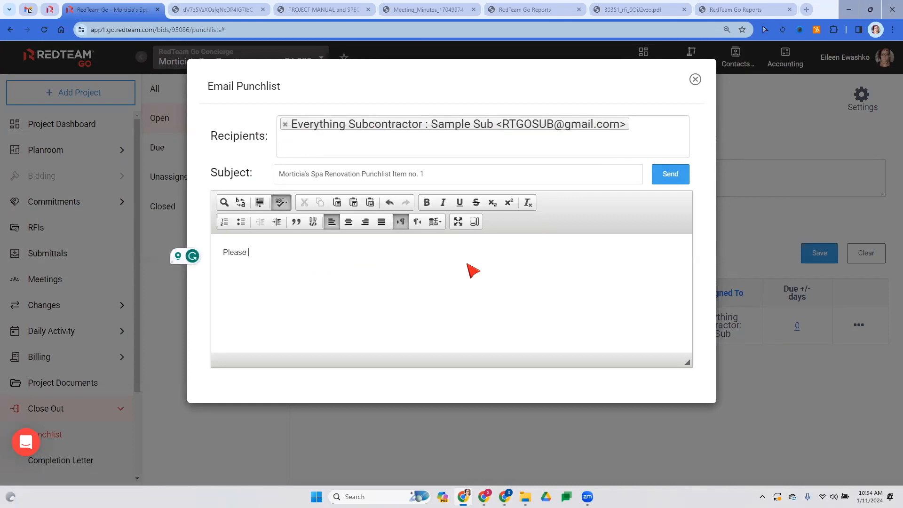
pyautogui.write('Please fix water feature and train those onsite')
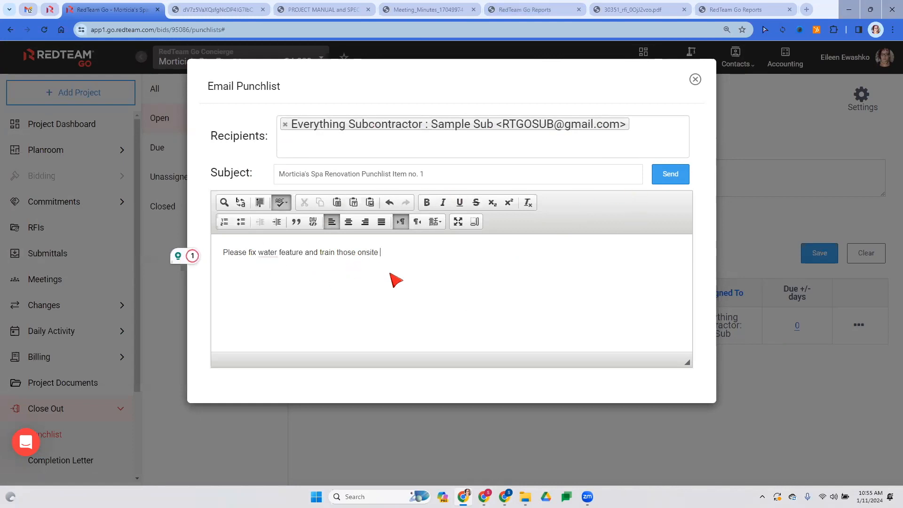
pyautogui.click(678, 178)
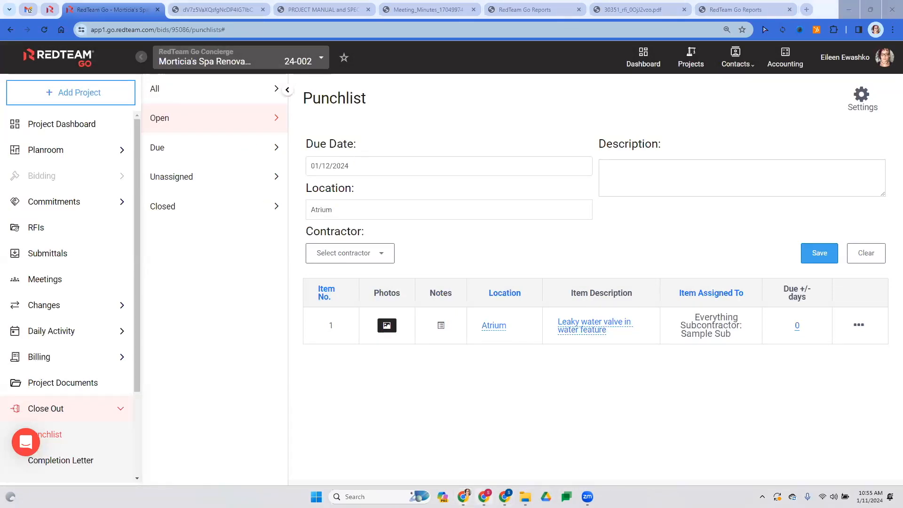
# Switch to the subcontractor's RedTeam Go portal, skip the account merge notice, and open the Punch List for Morticia's Spa Renovation
pyautogui.hotkey('alt', 'Tab')
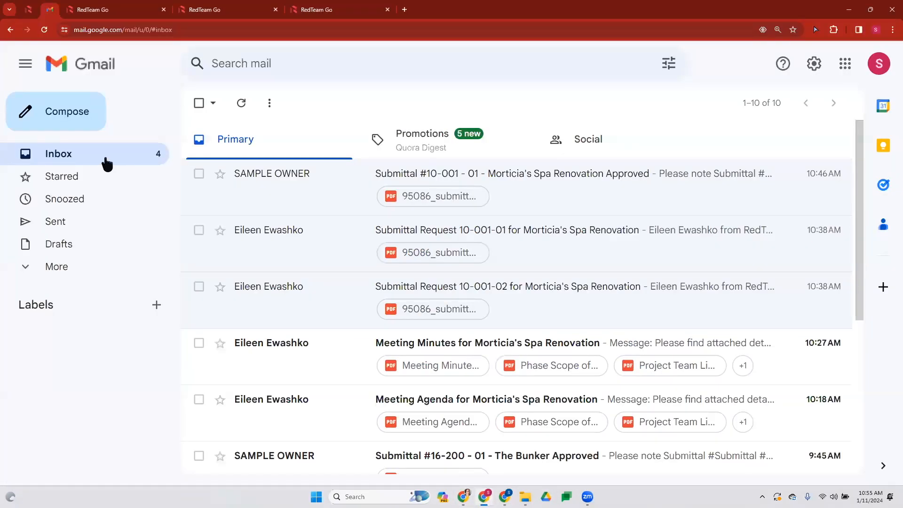
pyautogui.click(28, 10)
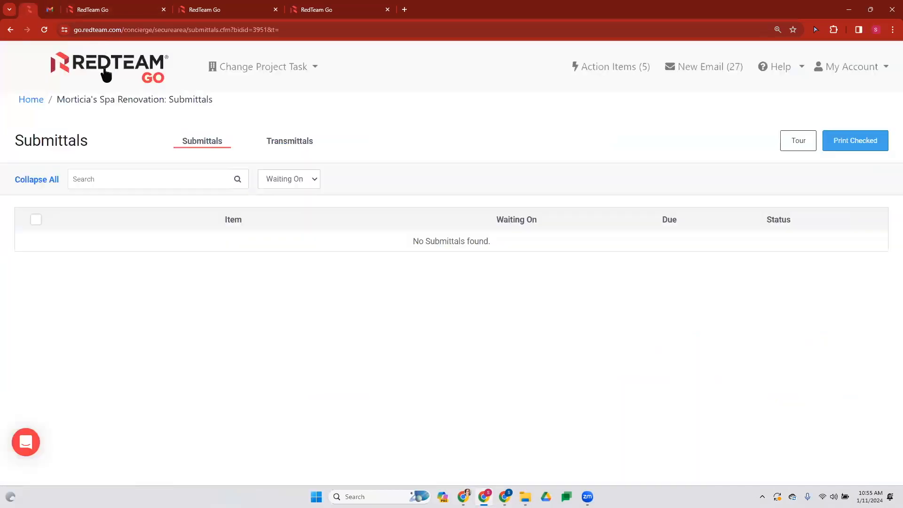
pyautogui.click(121, 71)
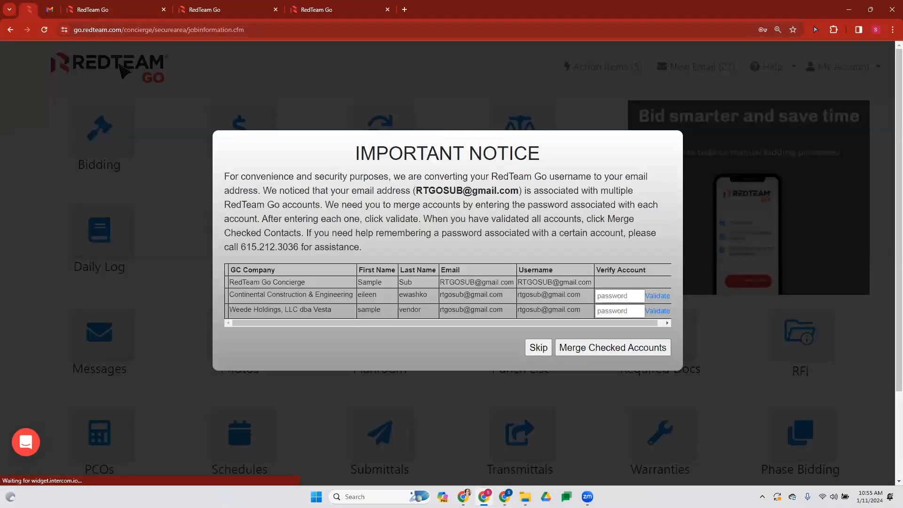
pyautogui.click(536, 349)
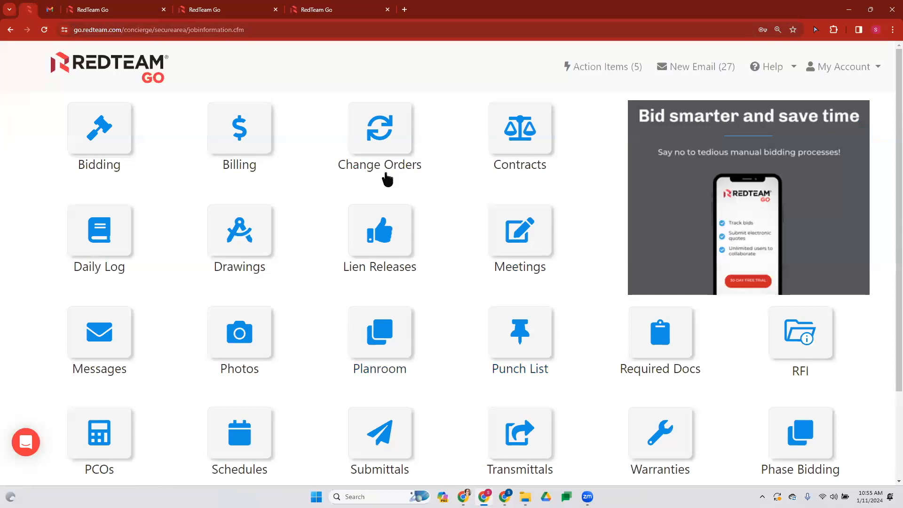
pyautogui.scroll(-1, 511, 229)
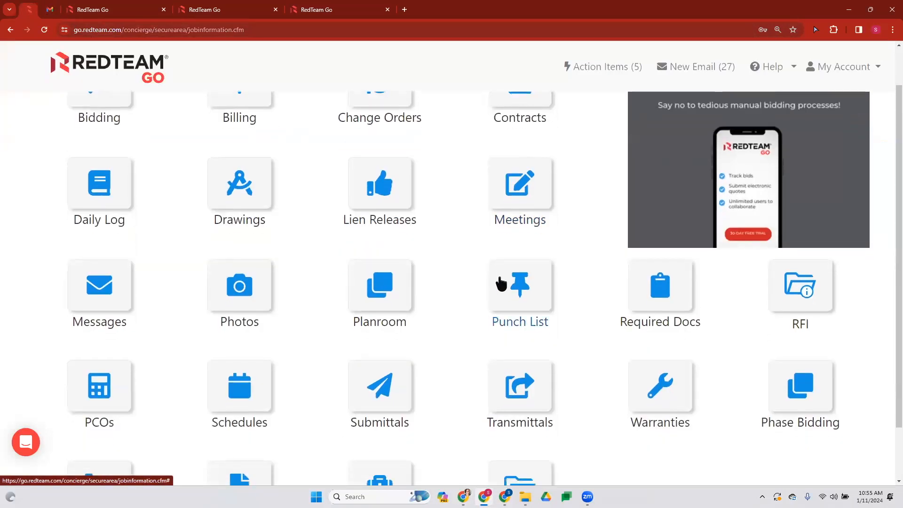
pyautogui.click(516, 292)
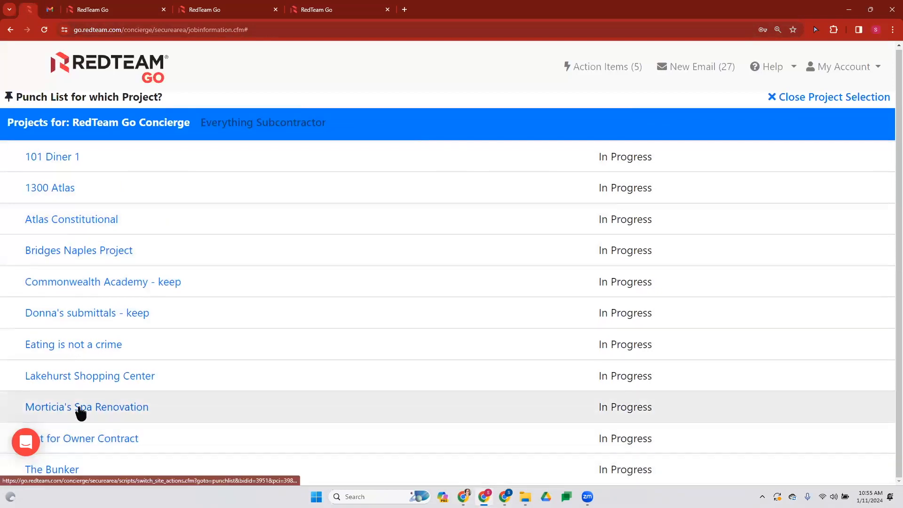
pyautogui.click(80, 409)
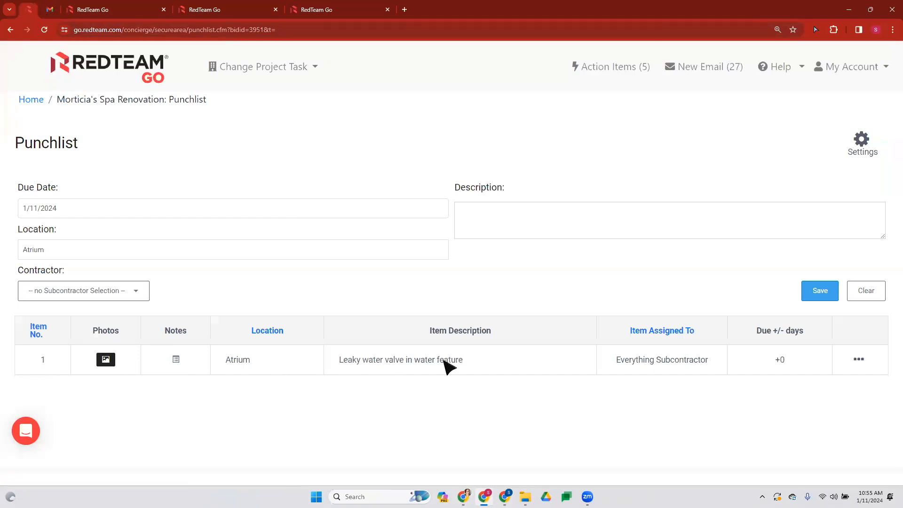
# Check the description of punchlist item 1 in the subcontractor's view and enlarge its attached photo
pyautogui.moveTo(334, 369); pyautogui.dragTo(493, 371)
pyautogui.click(494, 371)
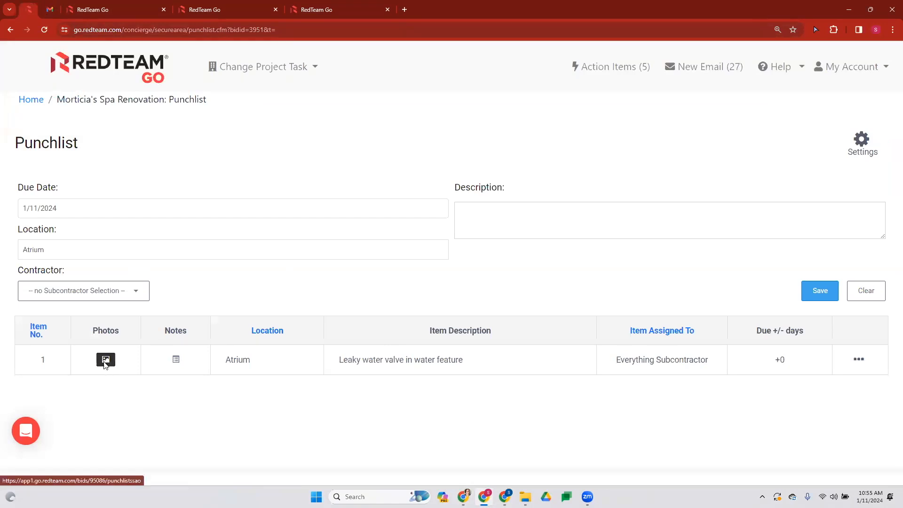
pyautogui.click(105, 360)
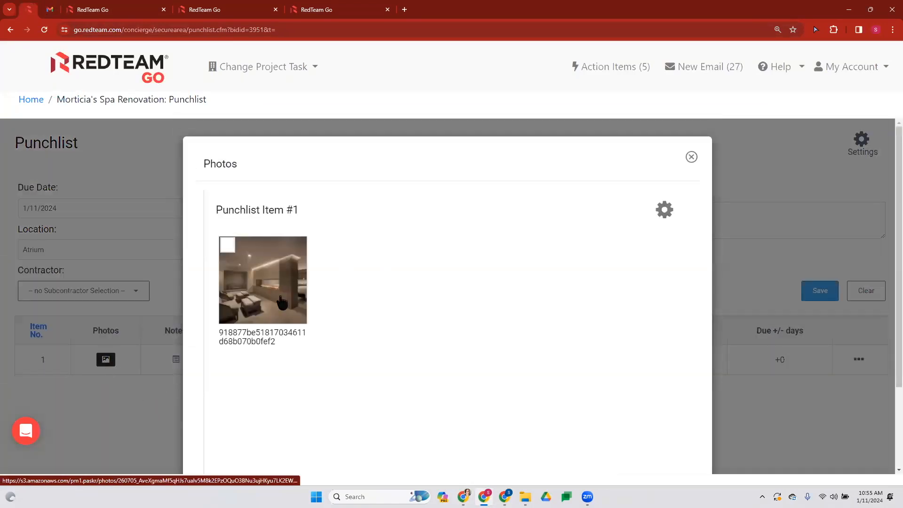
pyautogui.click(281, 294)
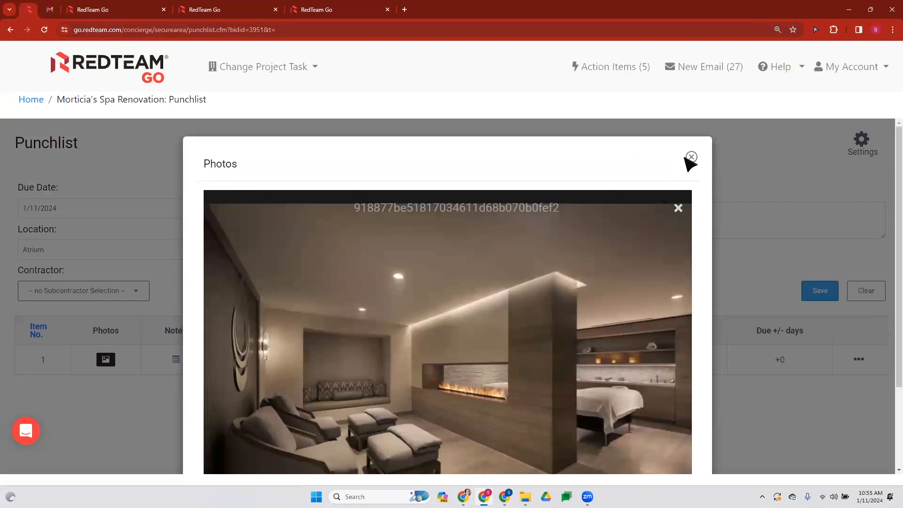
# Close the photo viewer and save a note on punchlist item 1 saying it is done and an onsite contact was met and given an overview
pyautogui.click(690, 157)
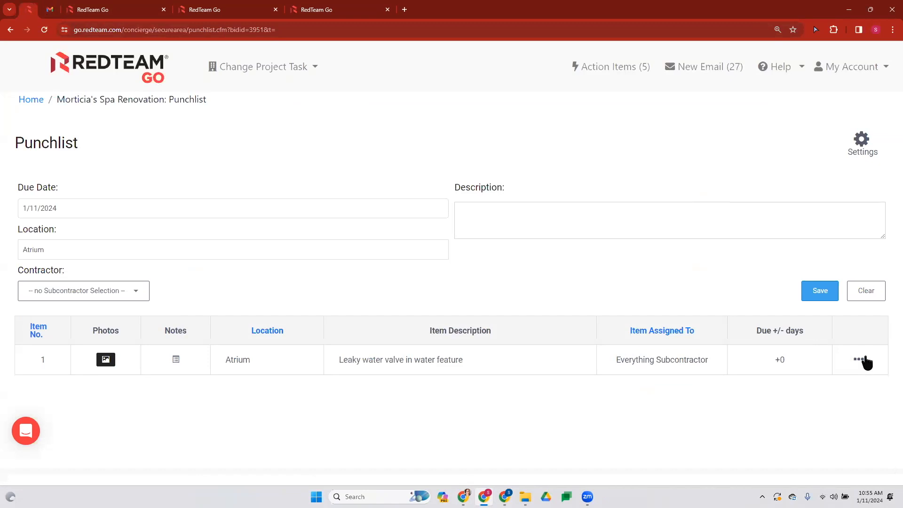
pyautogui.click(863, 360)
pyautogui.click(176, 359)
pyautogui.click(467, 398)
pyautogui.write('Done - met with Fref')
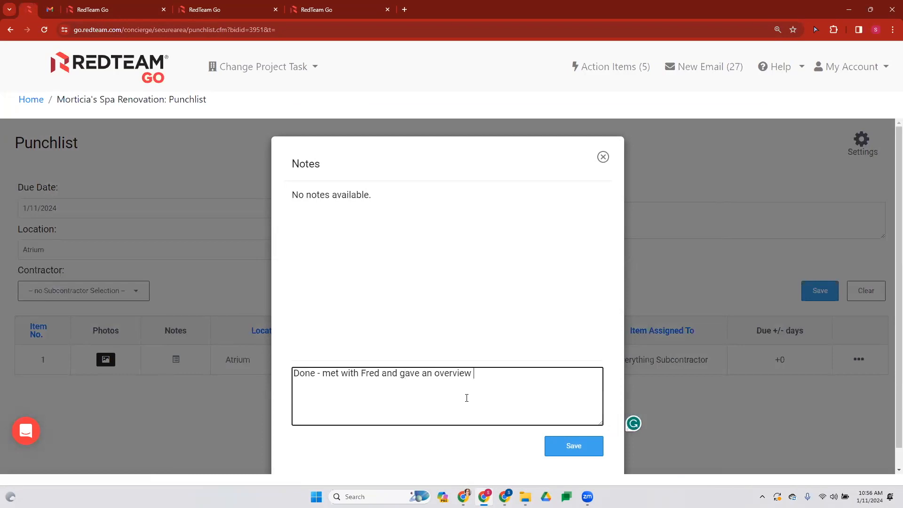
pyautogui.click(579, 452)
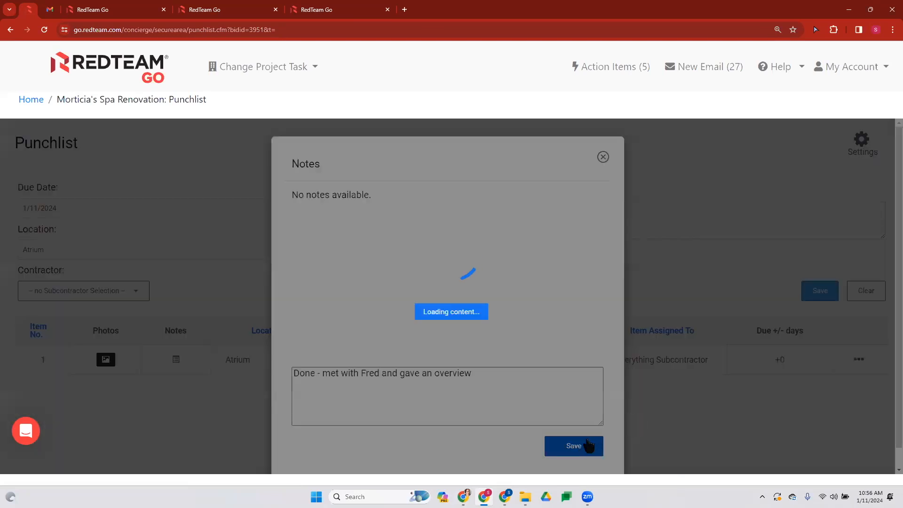
pyautogui.click(455, 247)
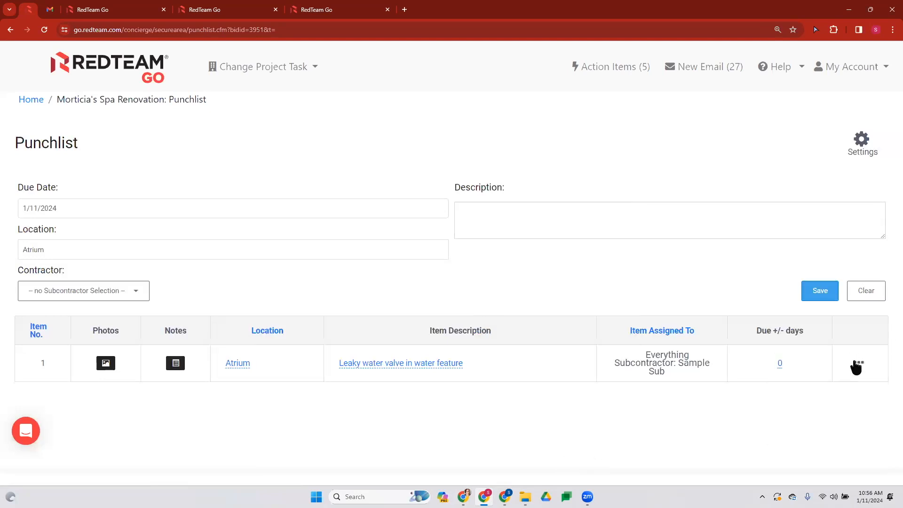
# Check item 1's action options, switch back to the general contractor's RedTeam Go window, refresh the punchlist and read the subcontractor's note on the item
pyautogui.click(858, 363)
pyautogui.moveTo(861, 366)
pyautogui.click(464, 497)
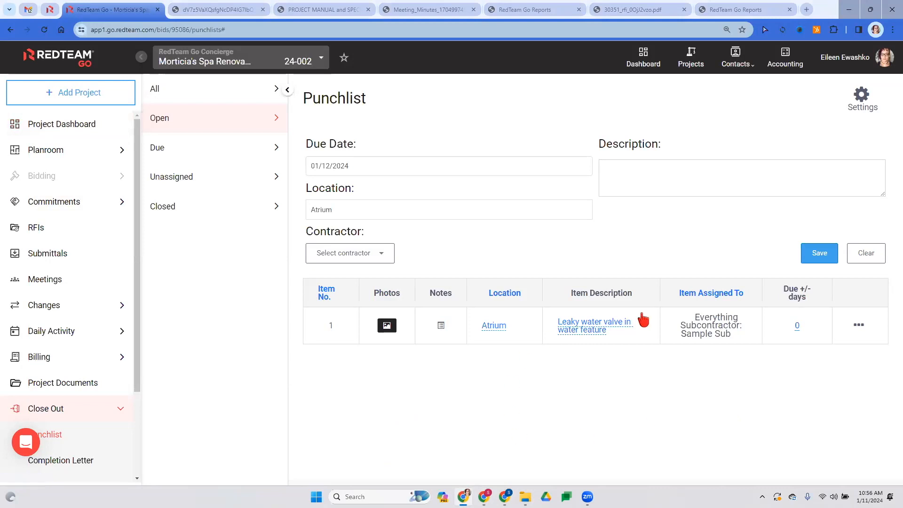
pyautogui.click(386, 29)
pyautogui.press('Return')
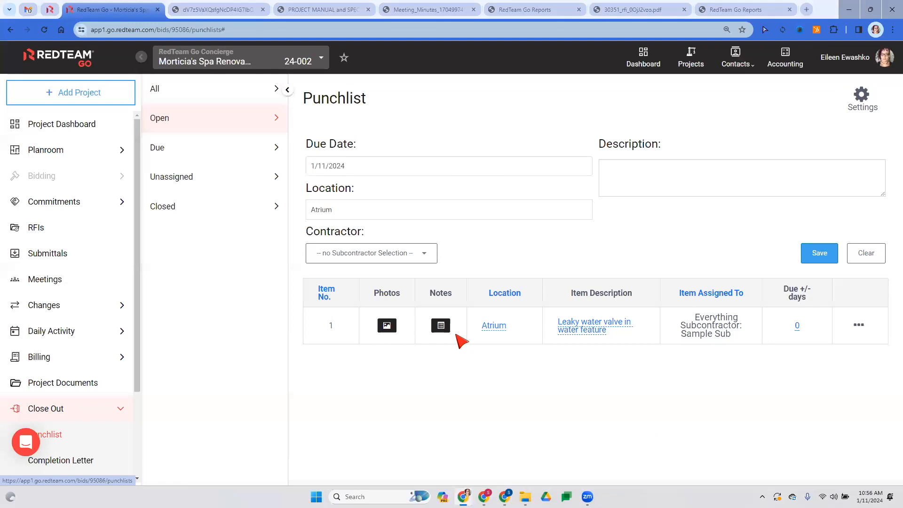
pyautogui.click(441, 327)
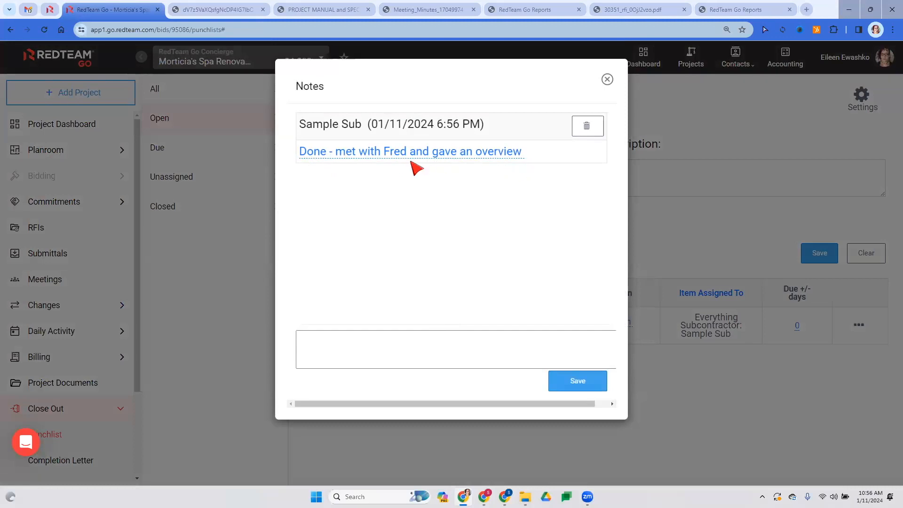
pyautogui.click(606, 79)
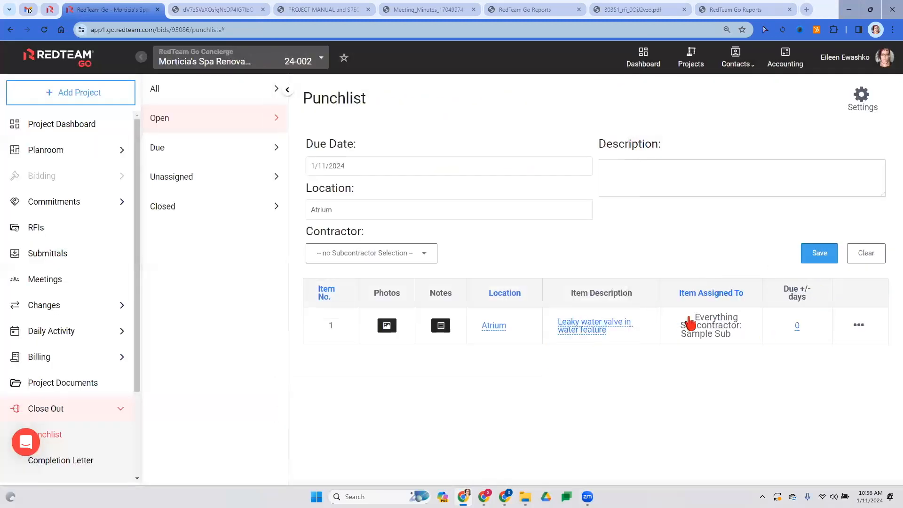
# Close punchlist item 1 with the file "first" attached as completion evidence
pyautogui.click(859, 324)
pyautogui.click(841, 372)
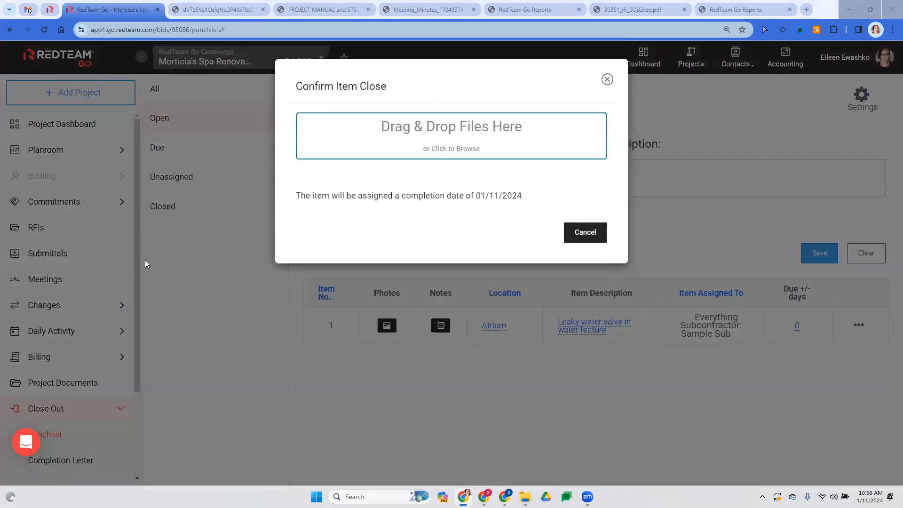
pyautogui.doubleClick(223, 97)
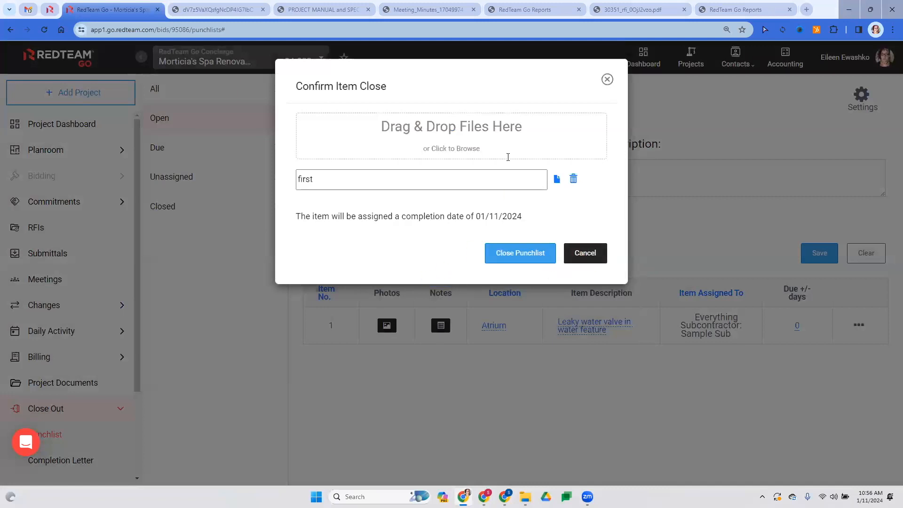
pyautogui.click(548, 257)
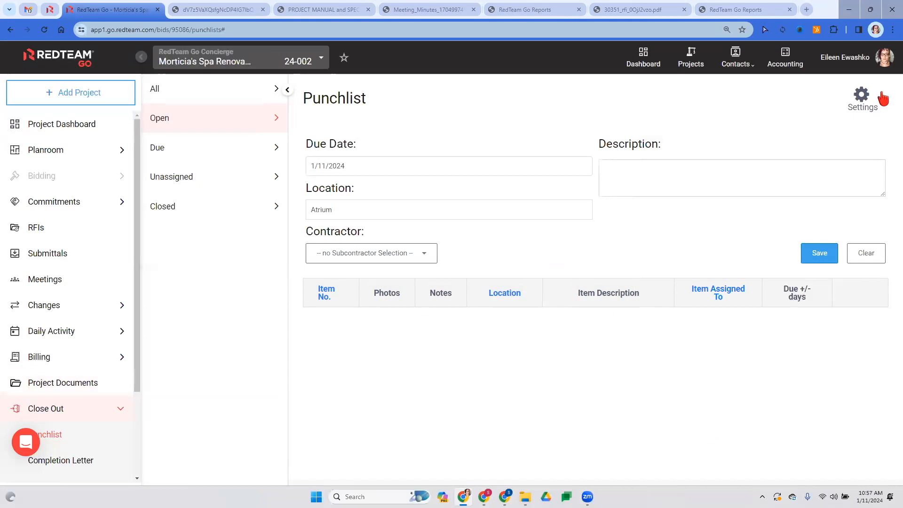
# Look over the punchlist's sending and report printing options, and open the project's close-out Warranty Letters
pyautogui.click(858, 104)
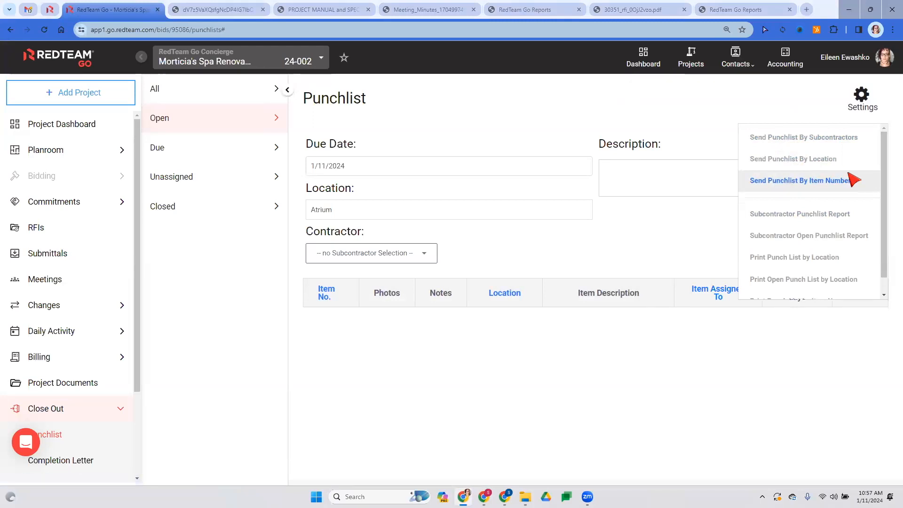
pyautogui.scroll(-1, 837, 223)
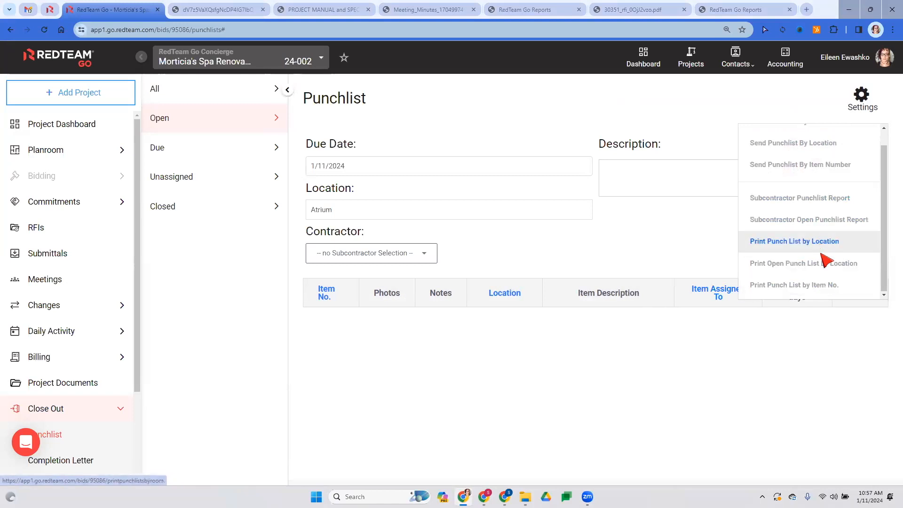
pyautogui.scroll(-3, 120, 341)
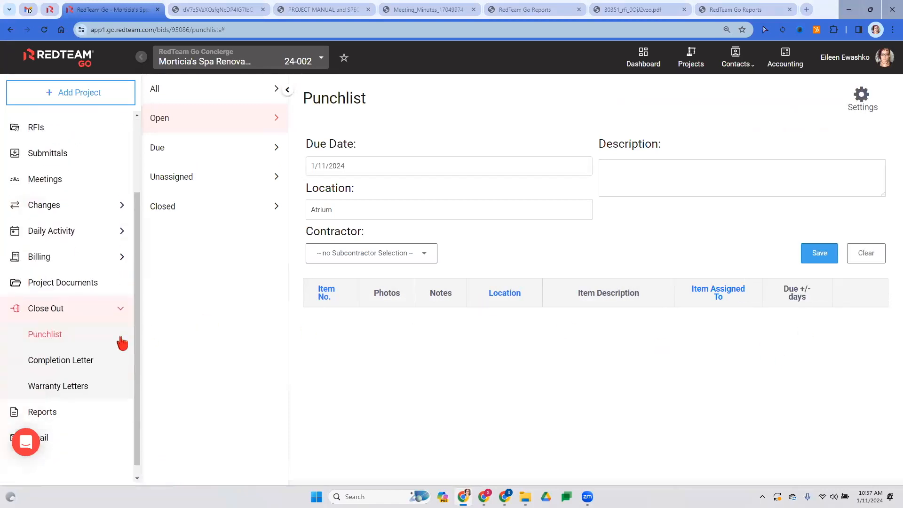
pyautogui.click(59, 373)
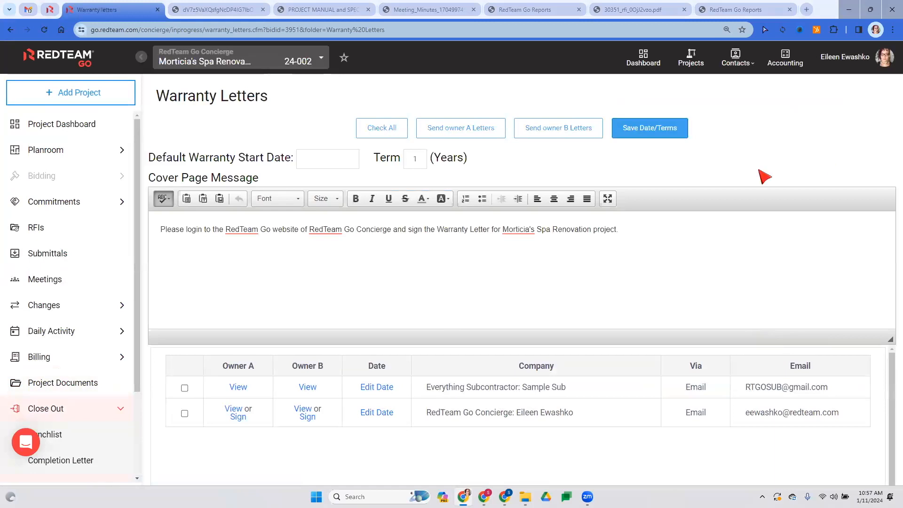
# Set the default warranty start date to 03/06/2025 and save the warranty date and term
pyautogui.click(335, 153)
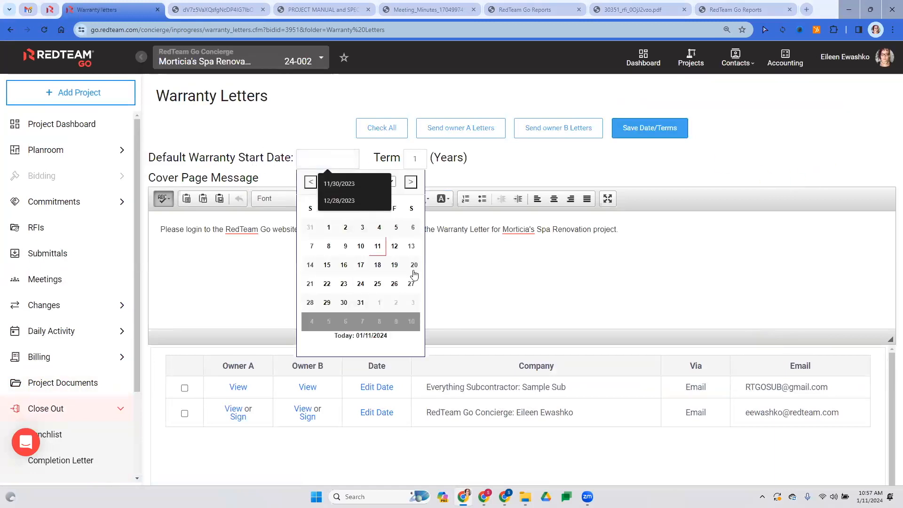
pyautogui.click(411, 182)
pyautogui.click(411, 182)
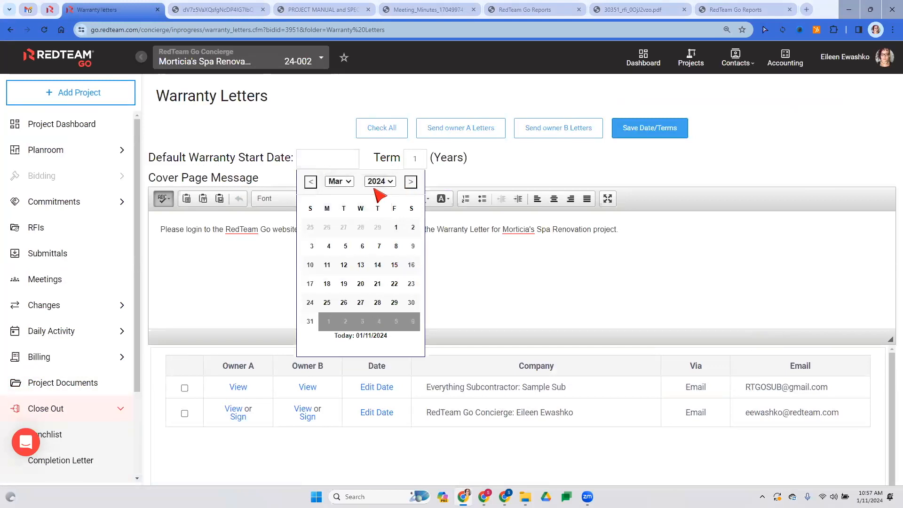
pyautogui.click(389, 181)
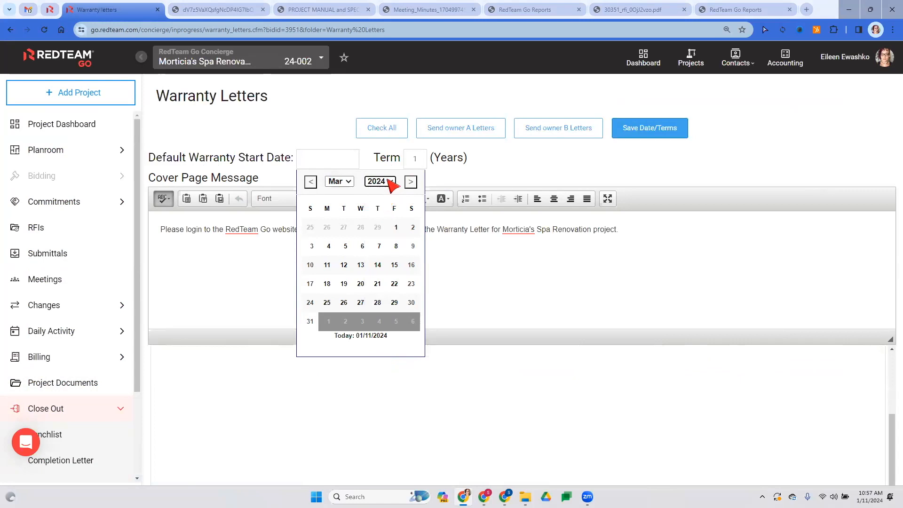
pyautogui.click(389, 184)
pyautogui.click(380, 302)
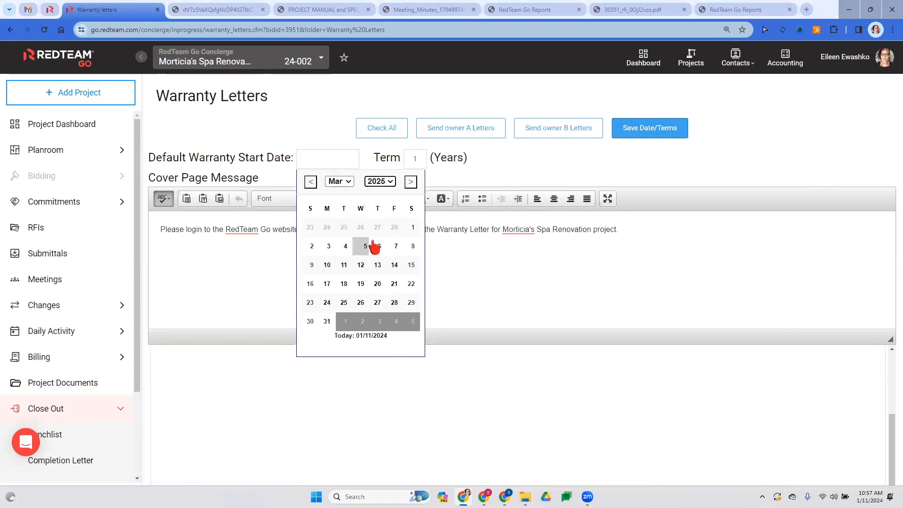
pyautogui.click(376, 246)
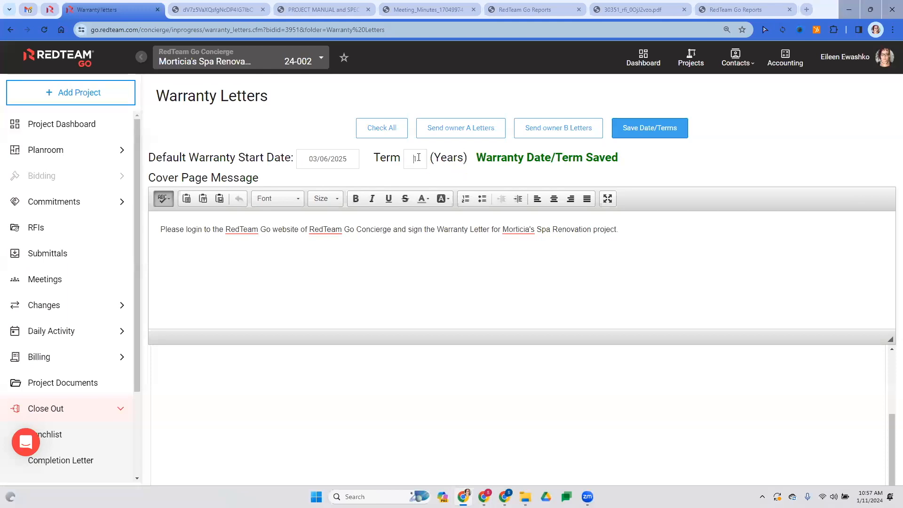
pyautogui.click(737, 177)
pyautogui.click(657, 131)
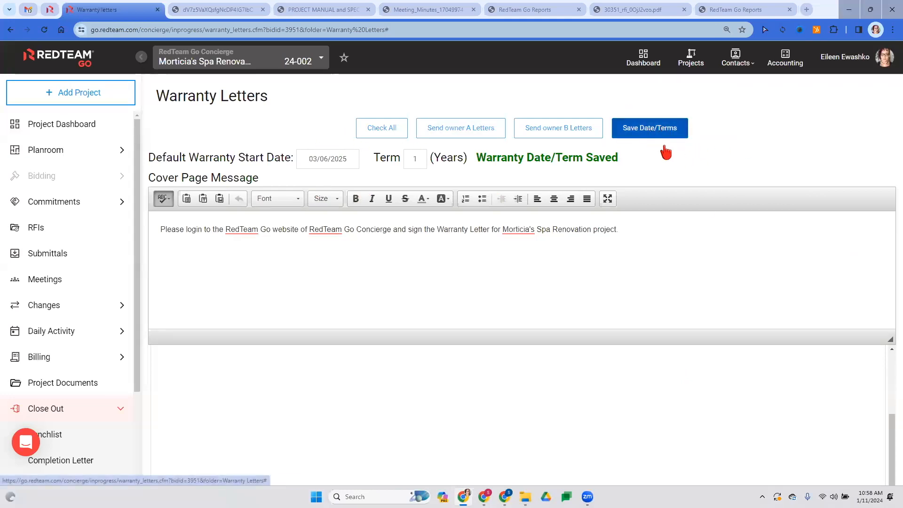
# View RedTeam Go Concierge's Owner A warranty letter enlarged, check its warranty dates and signature lines, and close it
pyautogui.moveTo(891, 445); pyautogui.dragTo(890, 320)
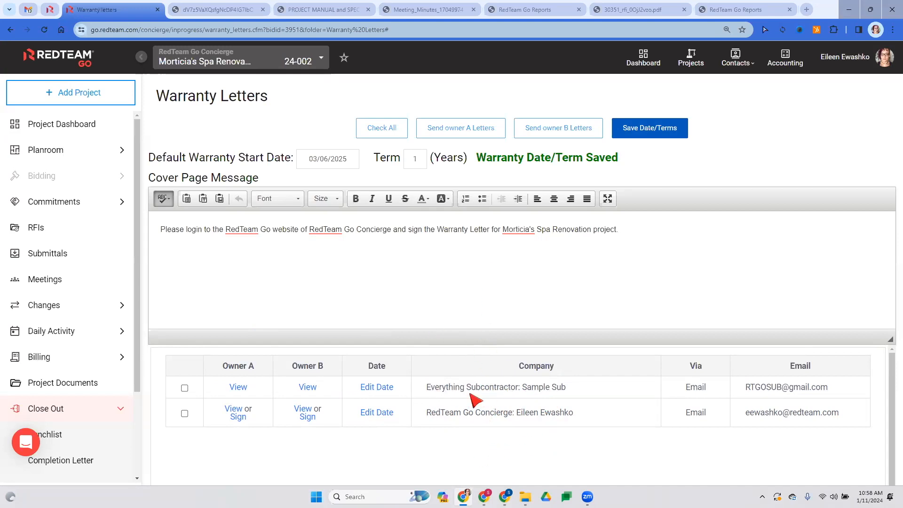
pyautogui.click(230, 410)
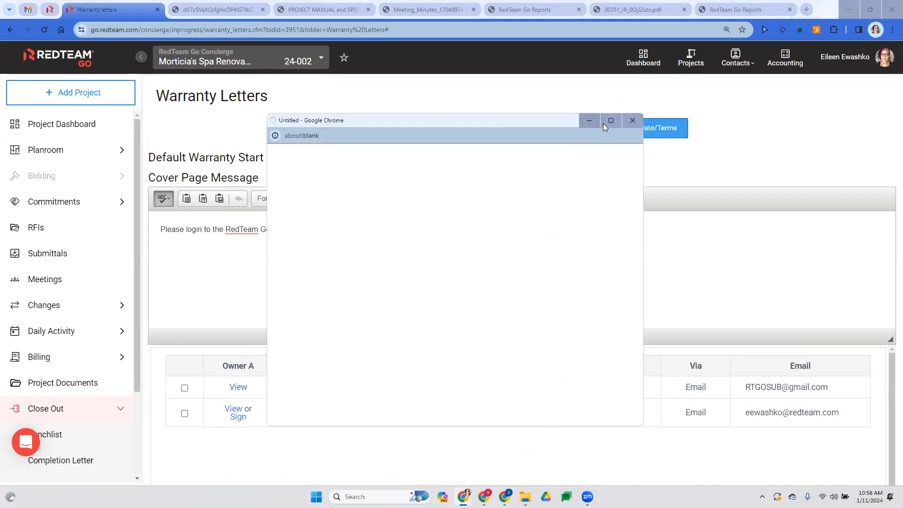
pyautogui.click(610, 121)
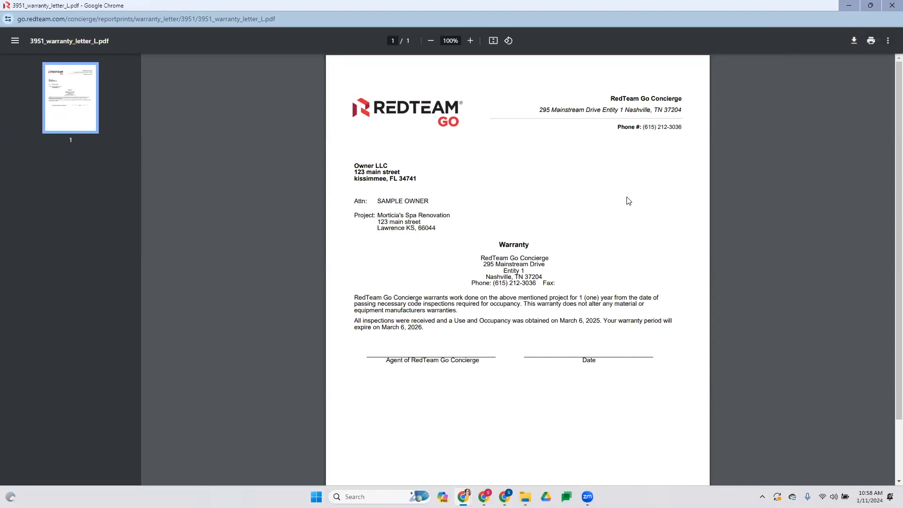
pyautogui.scroll(5, 629, 201)
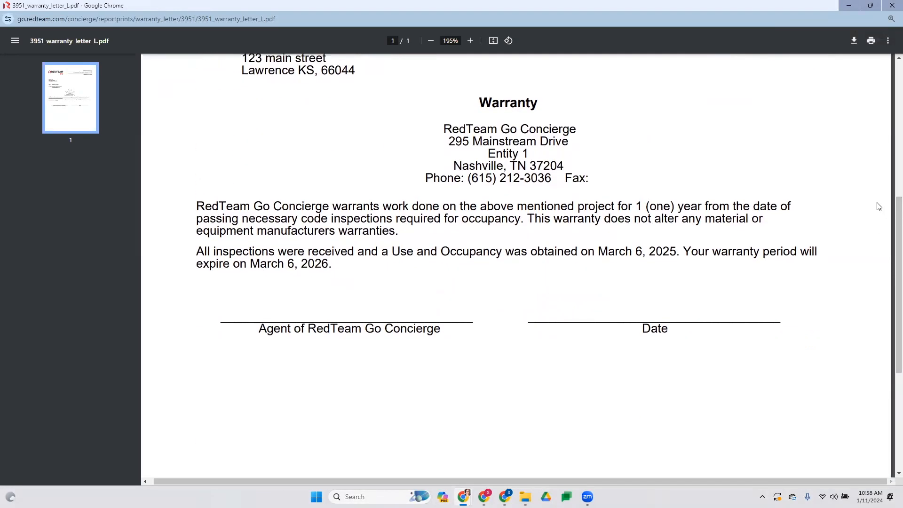
pyautogui.click(890, 5)
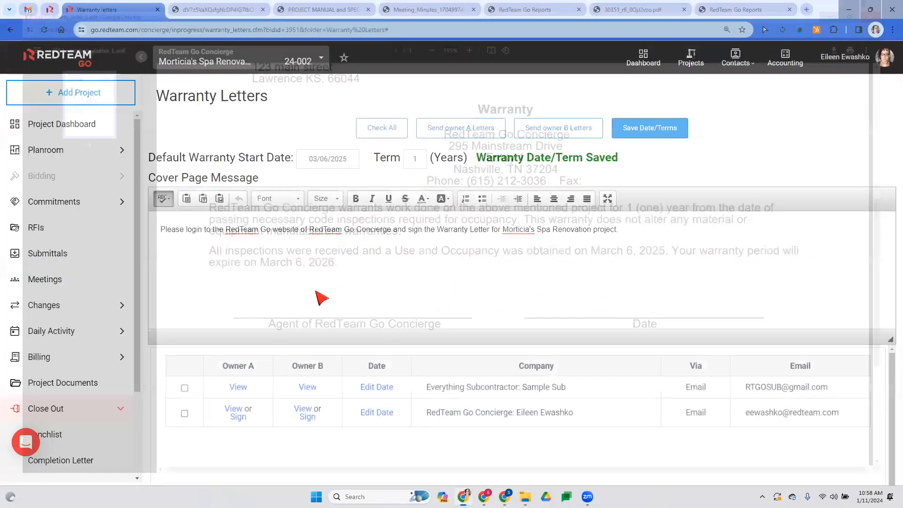
# Digitally sign RedTeam Go Concierge's Owner A warranty letter, agreeing to the signature authorization, and close the signing window
pyautogui.click(239, 418)
pyautogui.click(516, 193)
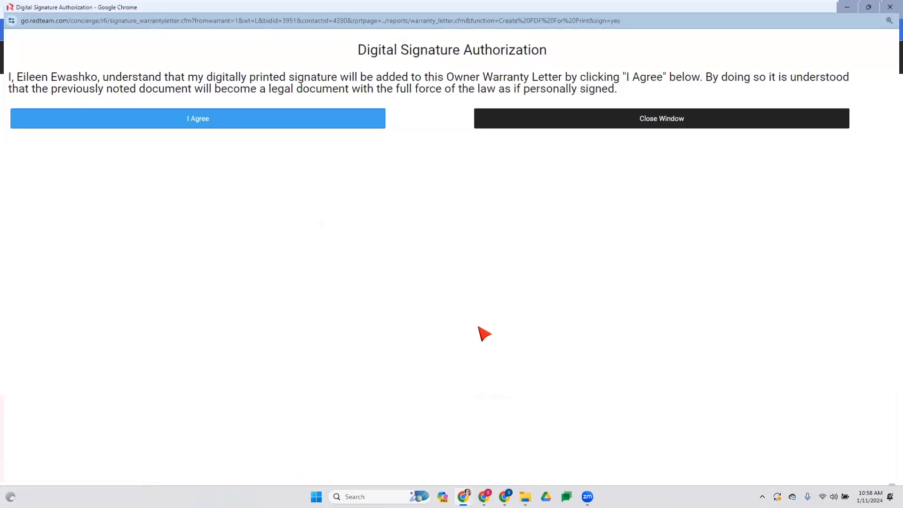
pyautogui.click(247, 117)
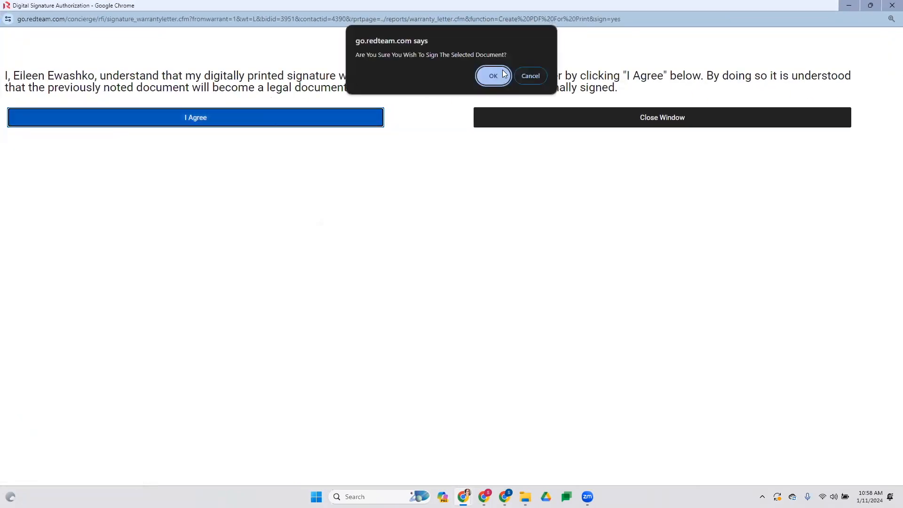
pyautogui.click(492, 76)
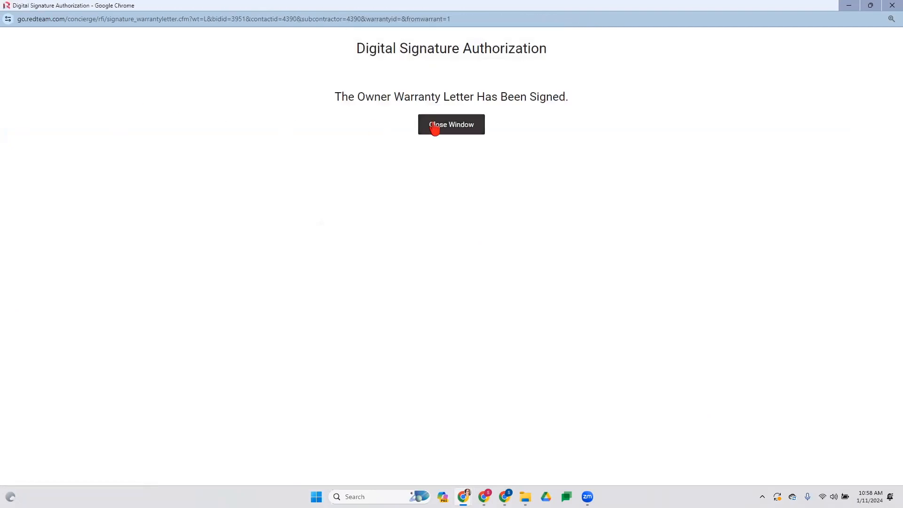
pyautogui.click(436, 127)
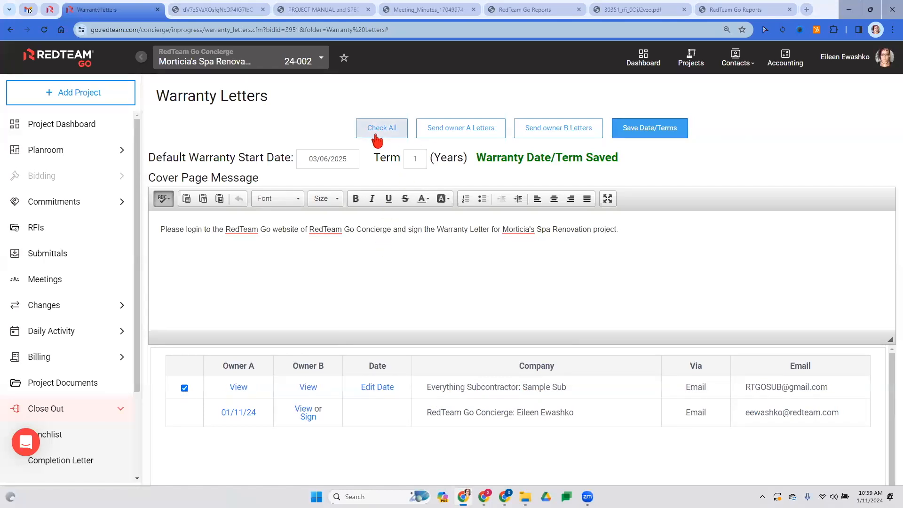
# View Everything Subcontractor's Owner A warranty letter enlarged, check its terms and substantial completion date, and close it
pyautogui.click(236, 385)
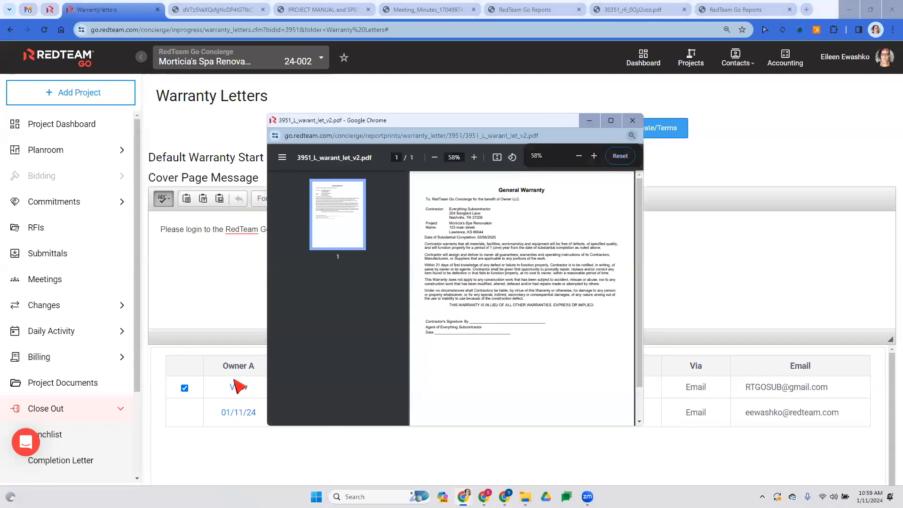
pyautogui.click(610, 120)
pyautogui.scroll(5, 648, 268)
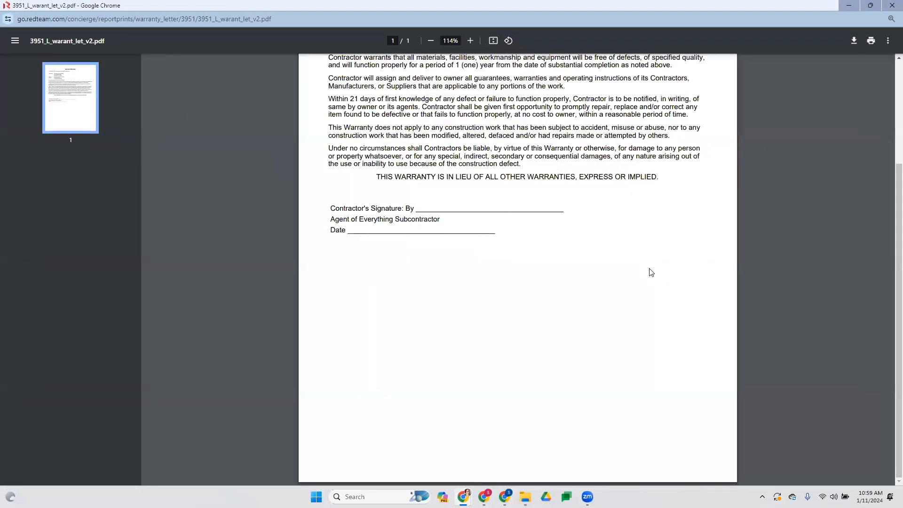
pyautogui.scroll(1, 654, 267)
pyautogui.scroll(2, 660, 288)
pyautogui.scroll(2, 663, 286)
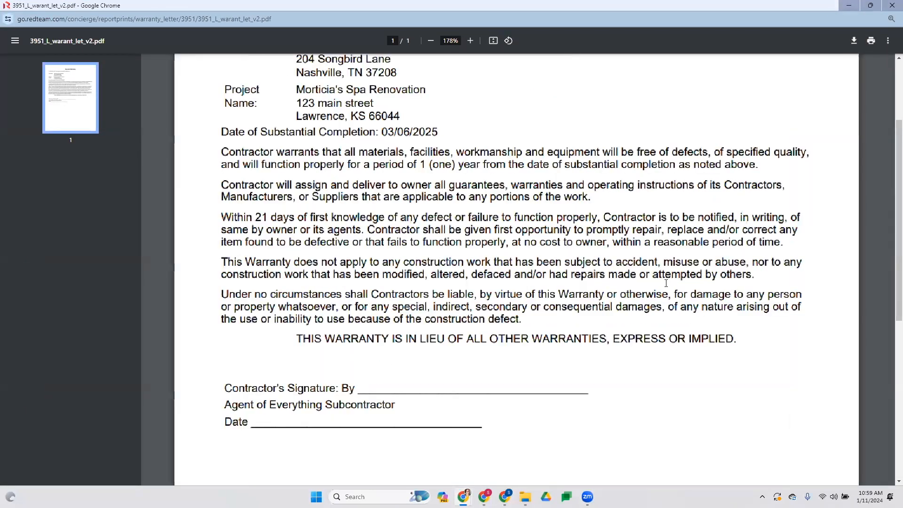
pyautogui.scroll(-1, 667, 285)
pyautogui.scroll(1, 402, 188)
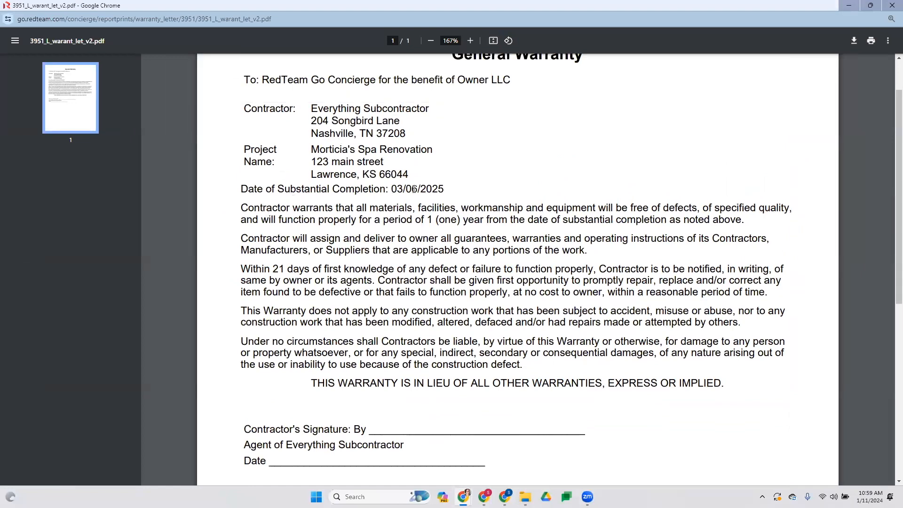
pyautogui.click(892, 5)
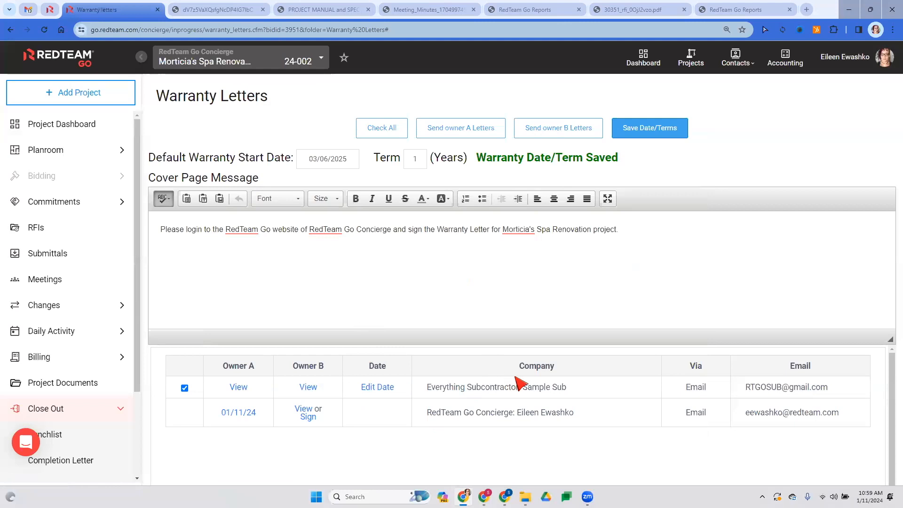
# Open Everything Subcontractor's custom warranty date setting, look at its calendar, and close it without changes
pyautogui.click(382, 390)
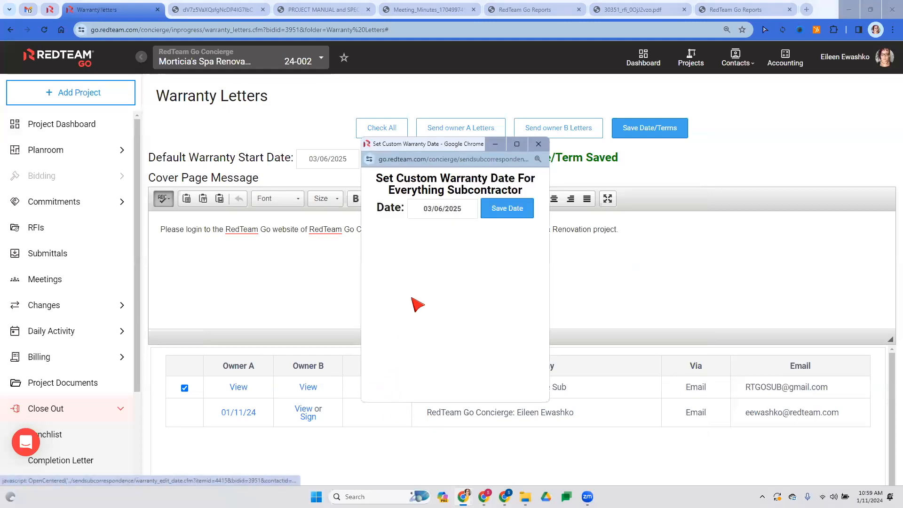
pyautogui.click(455, 204)
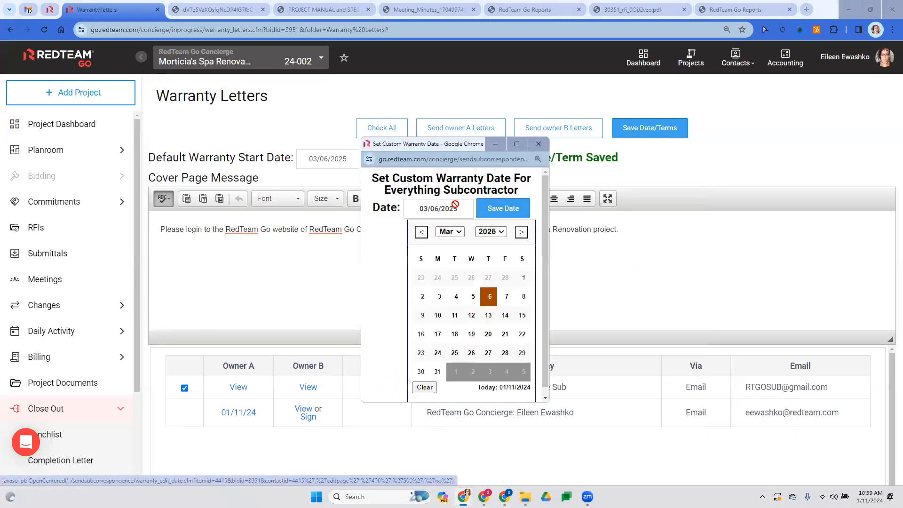
pyautogui.click(539, 144)
# Send the Owner A warranty letter to Everything Subcontractor
pyautogui.click(468, 135)
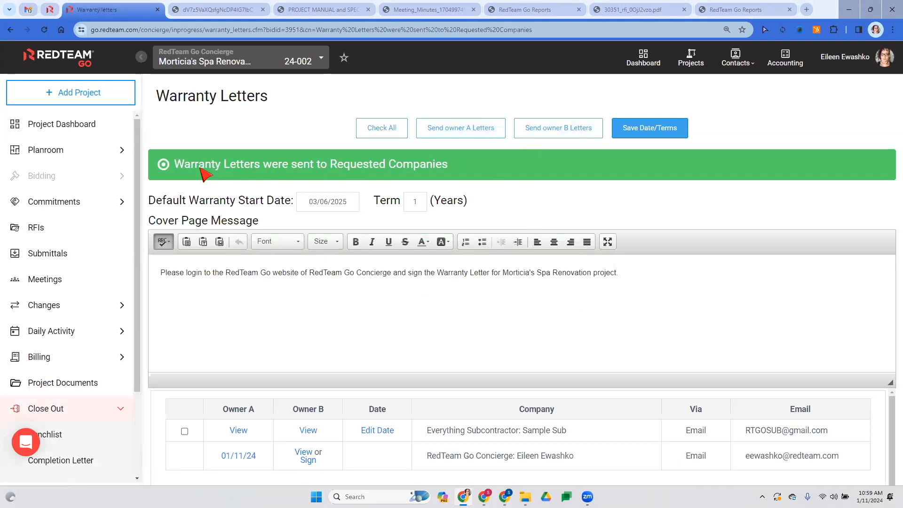
pyautogui.moveTo(194, 166); pyautogui.dragTo(484, 173)
pyautogui.click(383, 171)
# Switch to the subcontractor's Gmail, open the newest email, about the Morticia's Spa Renovation warranty letter, and follow its review-and-sign link
pyautogui.click(483, 496)
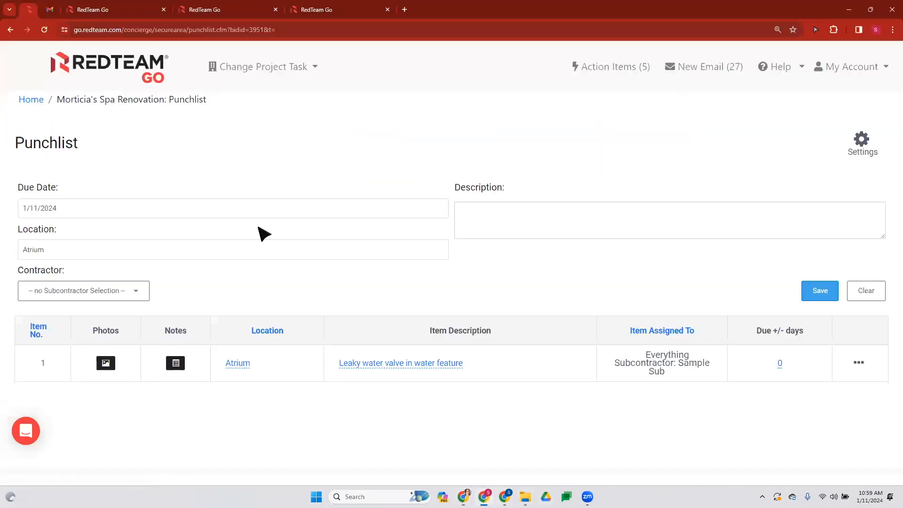
pyautogui.click(49, 9)
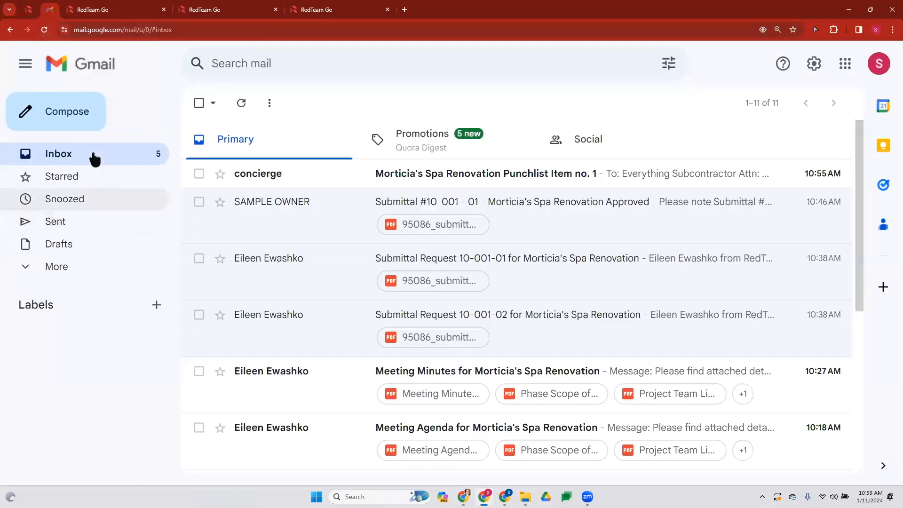
pyautogui.click(496, 173)
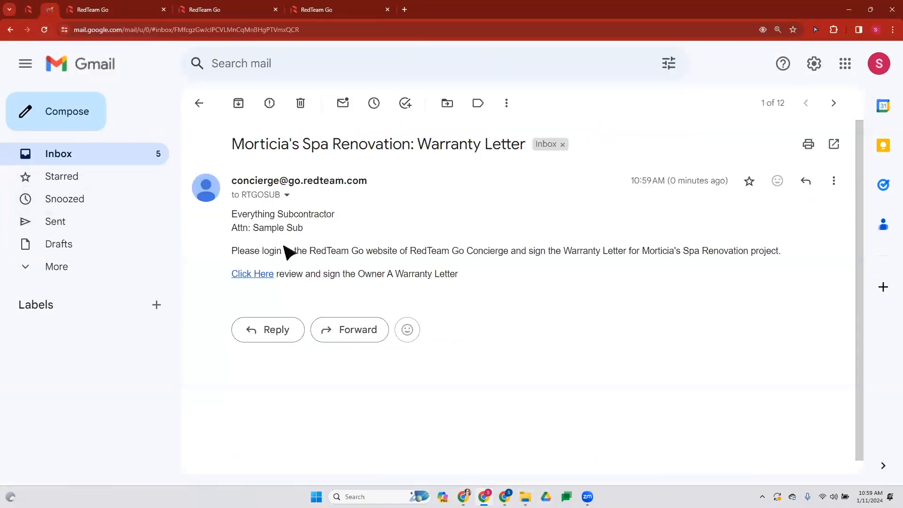
pyautogui.click(264, 275)
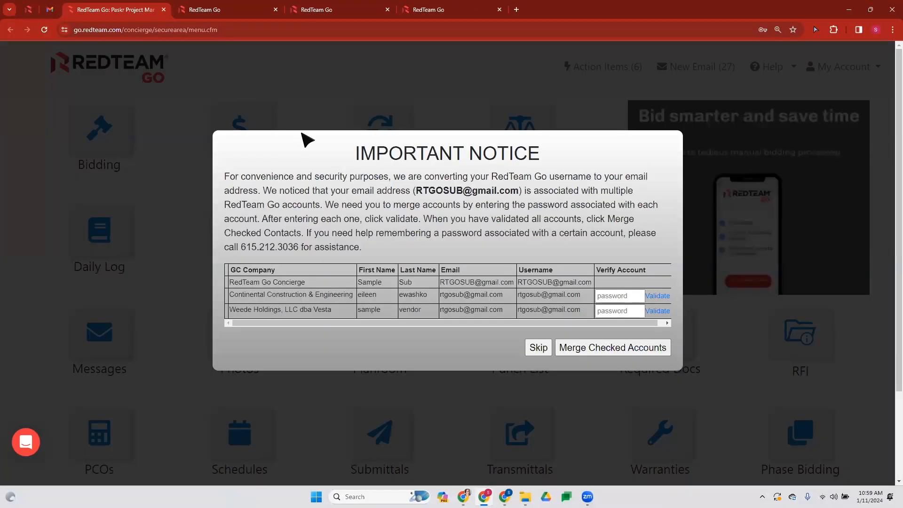
# Skip the account-merging notice and open the Warranties page for Morticia's Spa Renovation
pyautogui.click(535, 349)
pyautogui.scroll(-2, 535, 279)
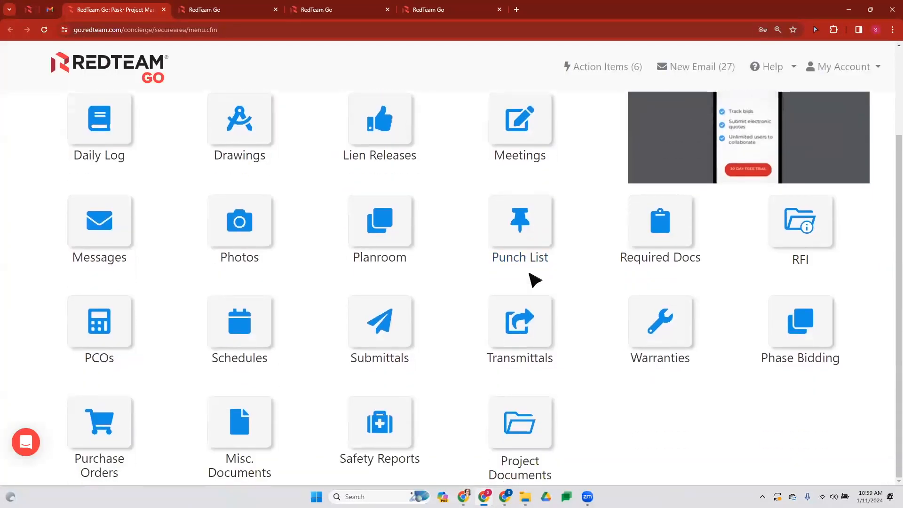
pyautogui.hotkey('ctrl', 'f')
pyautogui.write('warra')
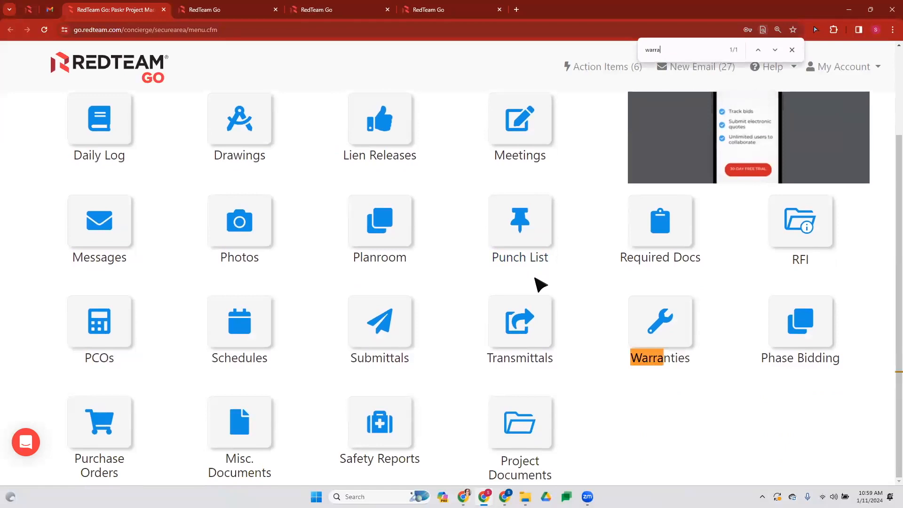
pyautogui.click(656, 335)
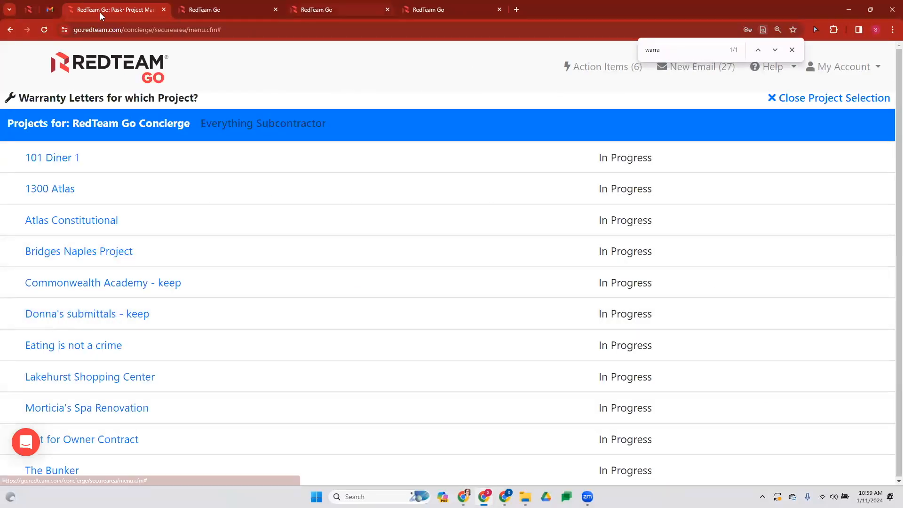
pyautogui.click(97, 409)
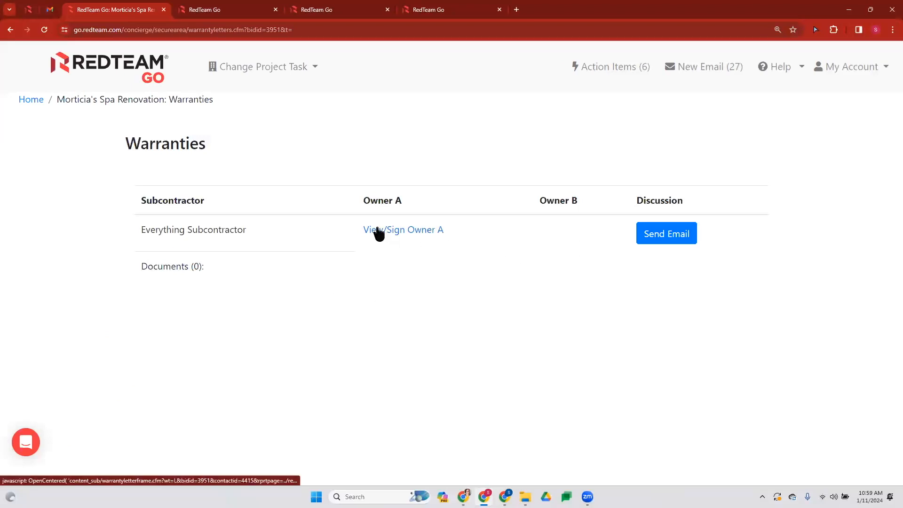
# Digitally sign Everything Subcontractor's Owner A warranty letter as the subcontractor, agreeing to the signature authorization, and close the letter
pyautogui.click(380, 231)
pyautogui.click(453, 152)
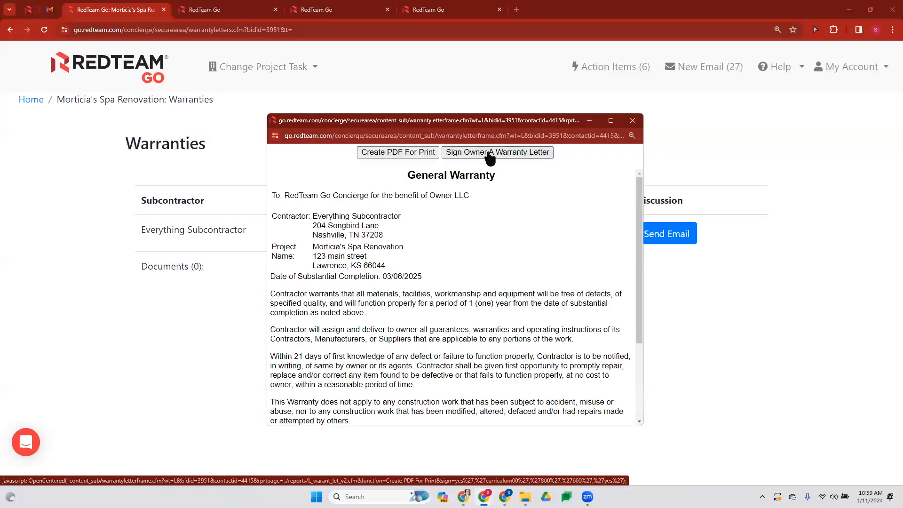
pyautogui.click(96, 152)
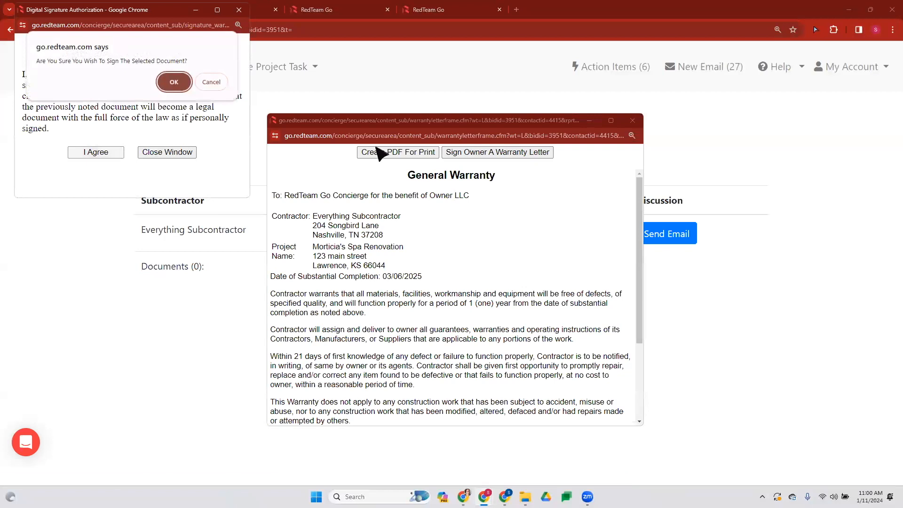
pyautogui.click(177, 82)
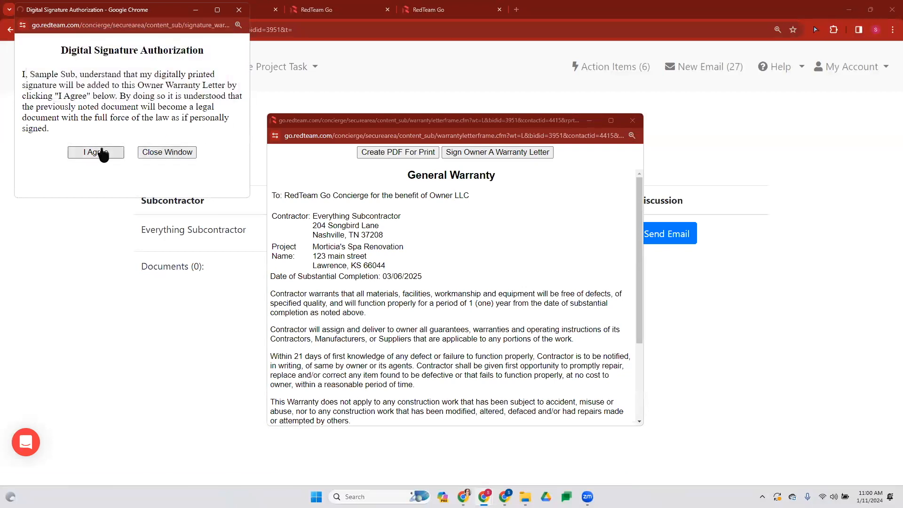
pyautogui.click(132, 127)
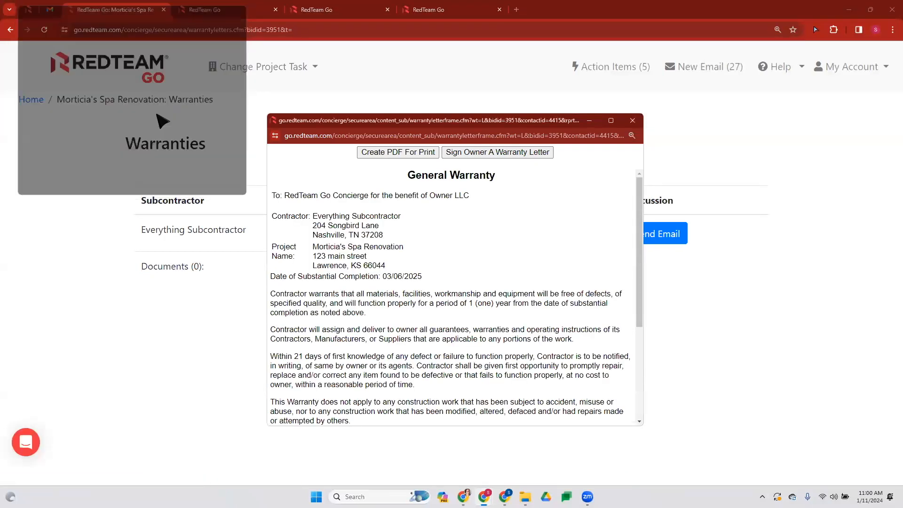
pyautogui.click(632, 120)
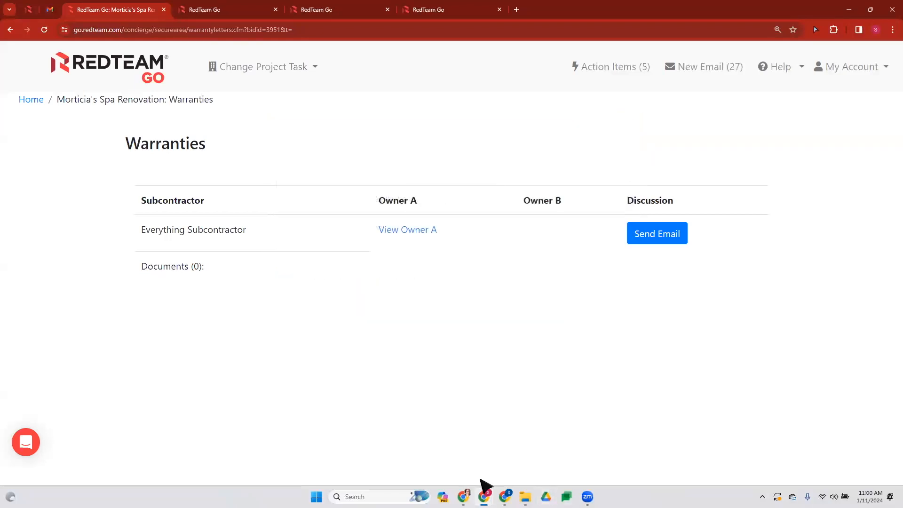
# Switch back to the contractor's Warranty Letters page and select Everything Subcontractor's row
pyautogui.moveTo(463, 497)
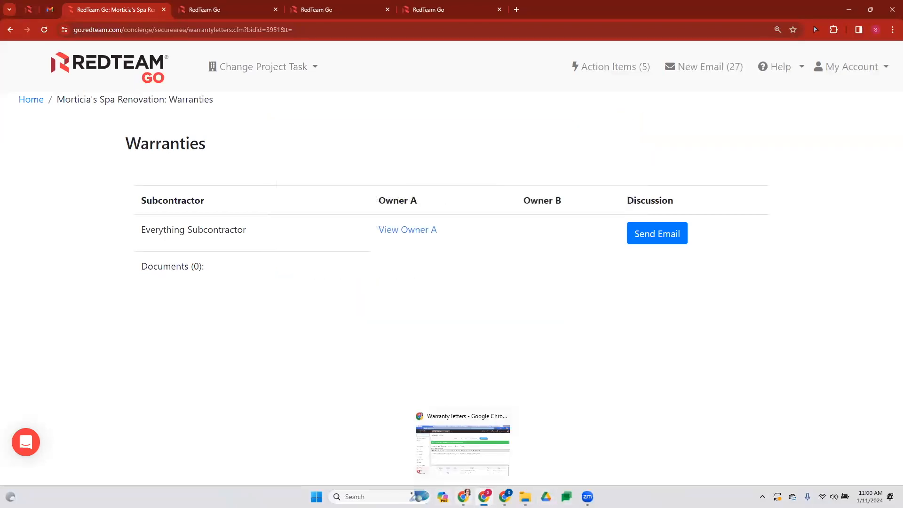
pyautogui.click(454, 450)
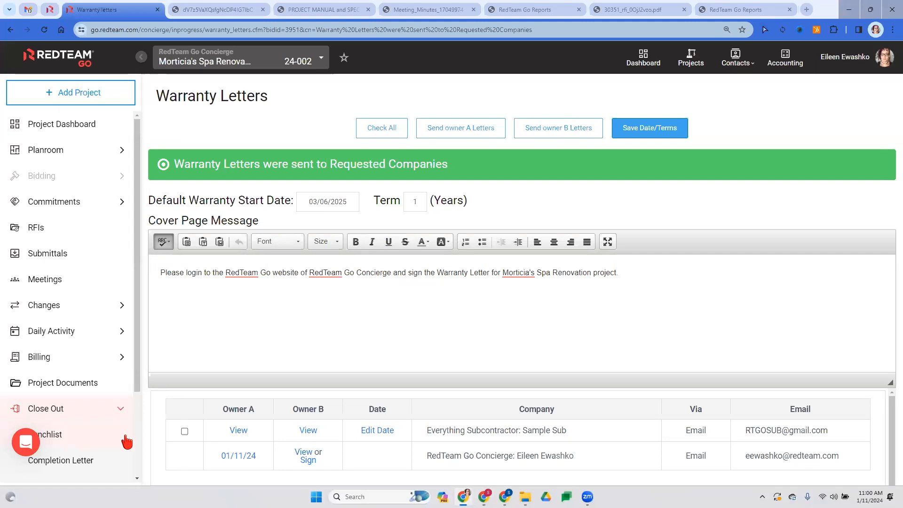
pyautogui.click(184, 431)
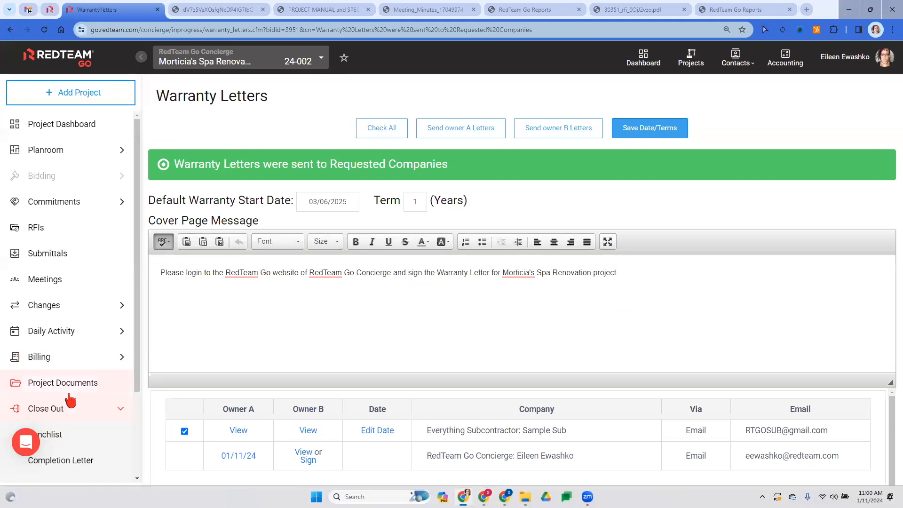
# Open the project's substantial completion letter and look through the available AIA and ConsensusDocs letter forms
pyautogui.scroll(-1, 101, 433)
pyautogui.scroll(-1, 101, 432)
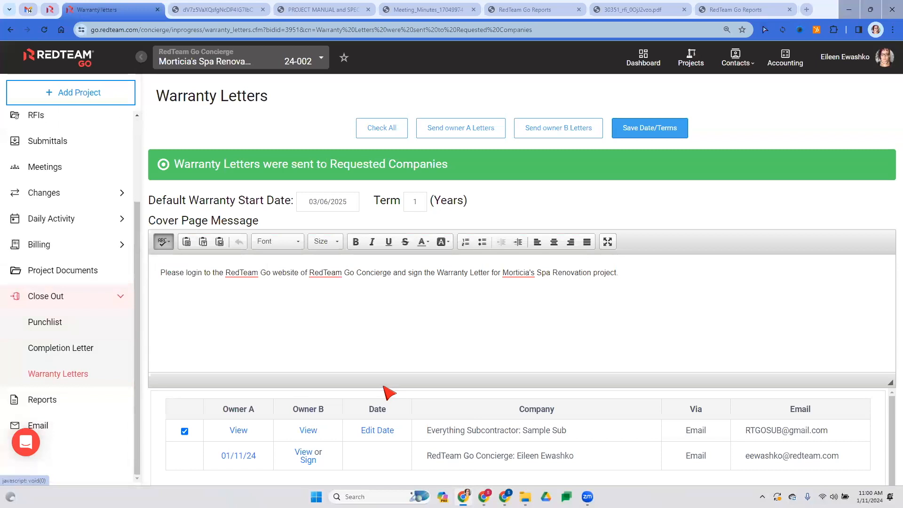
pyautogui.click(73, 349)
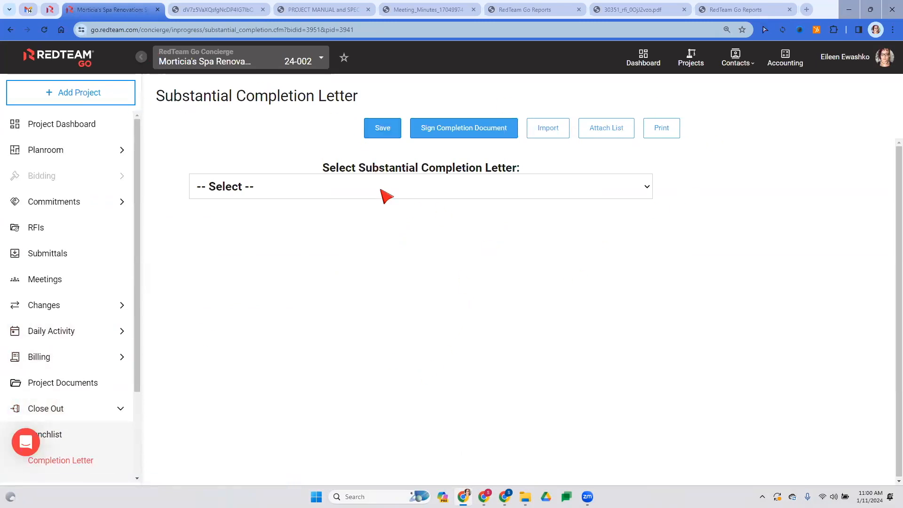
pyautogui.click(385, 193)
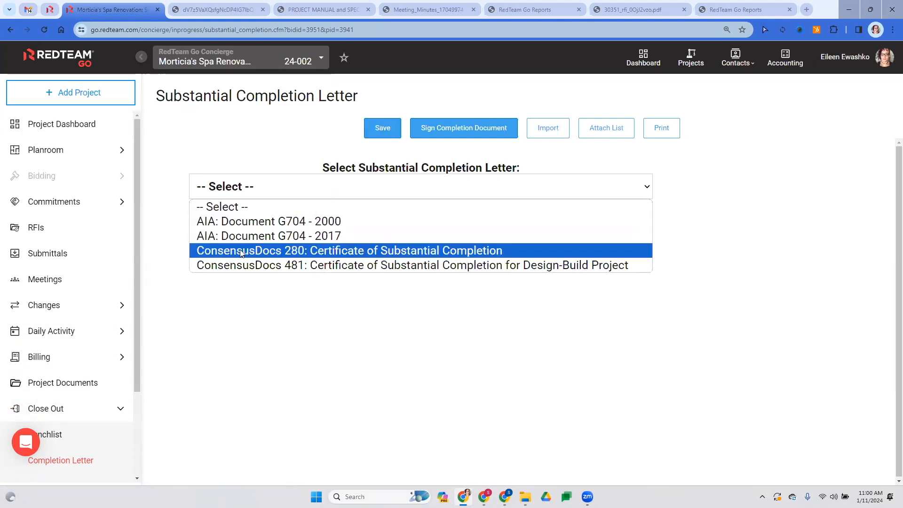
pyautogui.click(465, 402)
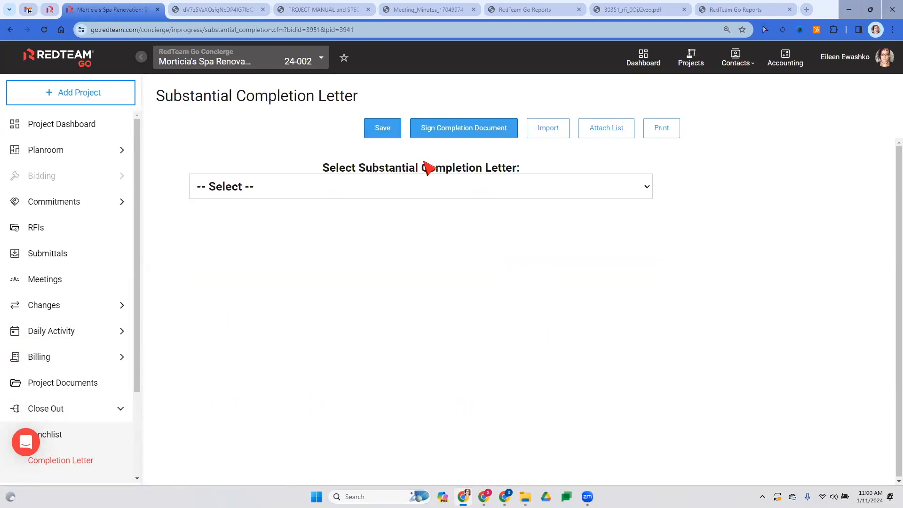
pyautogui.click(399, 184)
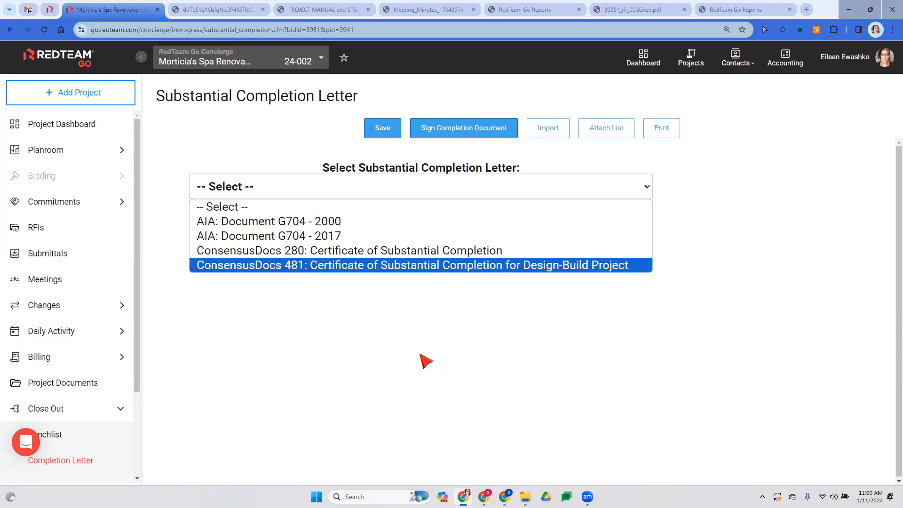
pyautogui.click(303, 348)
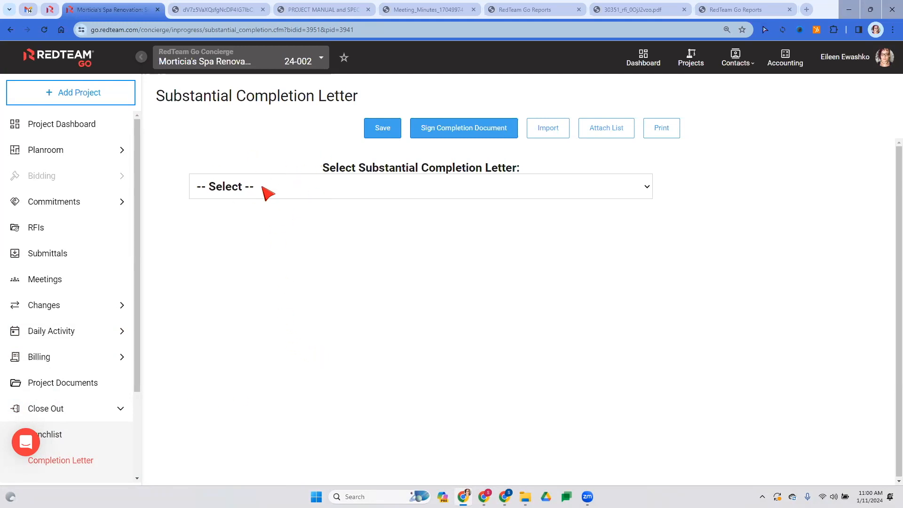
# Choose AIA: Document G704 - 2000 as the substantial completion letter and look over the certificate's fields
pyautogui.click(311, 195)
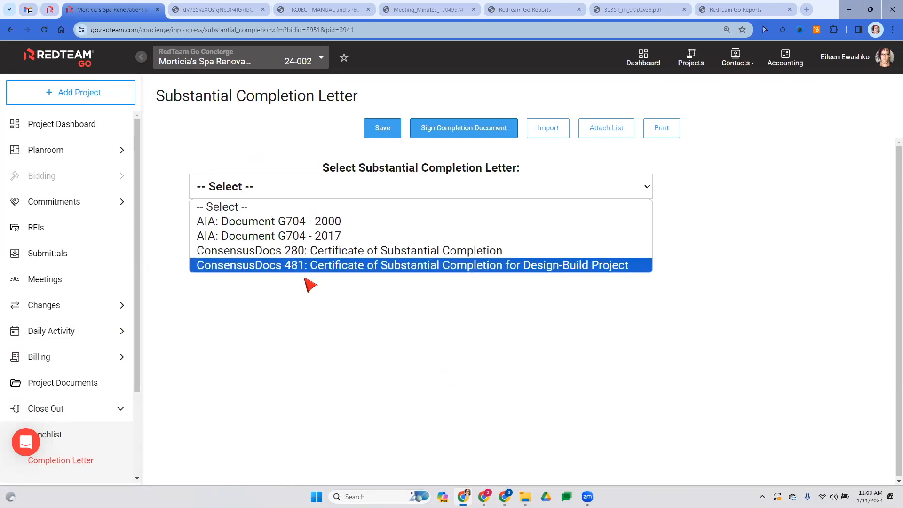
pyautogui.click(273, 224)
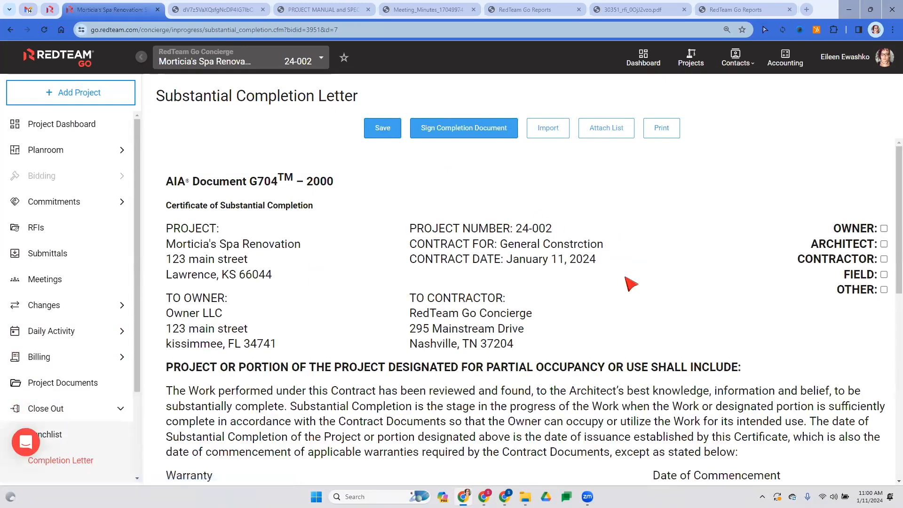
pyautogui.scroll(-7, 753, 367)
pyautogui.scroll(-3, 778, 397)
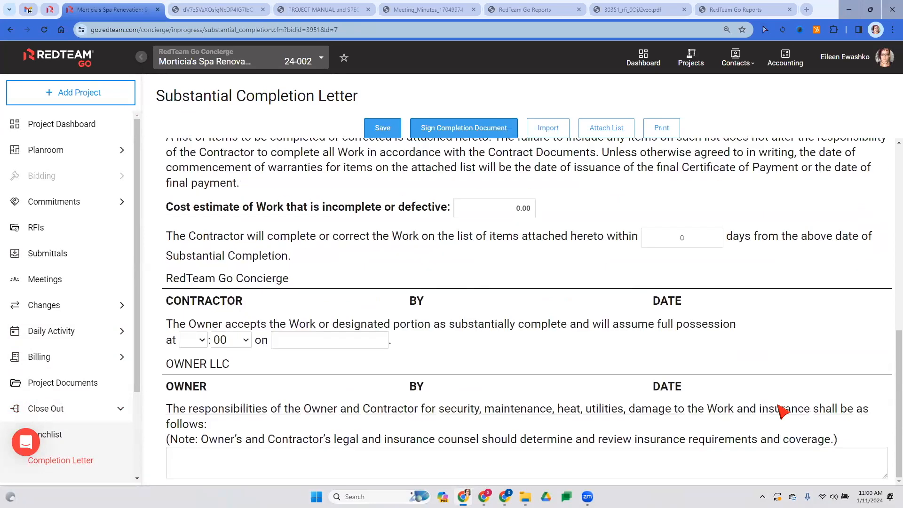
pyautogui.scroll(10, 788, 466)
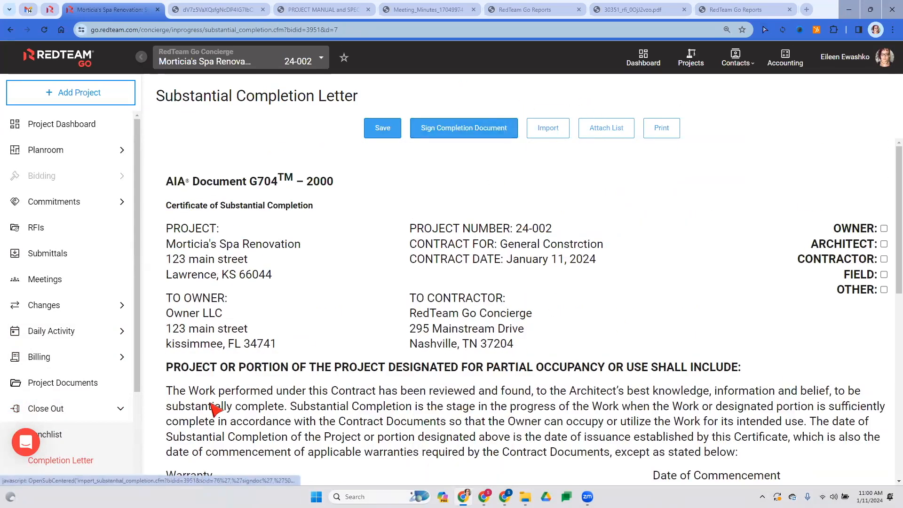
pyautogui.scroll(-3, 71, 360)
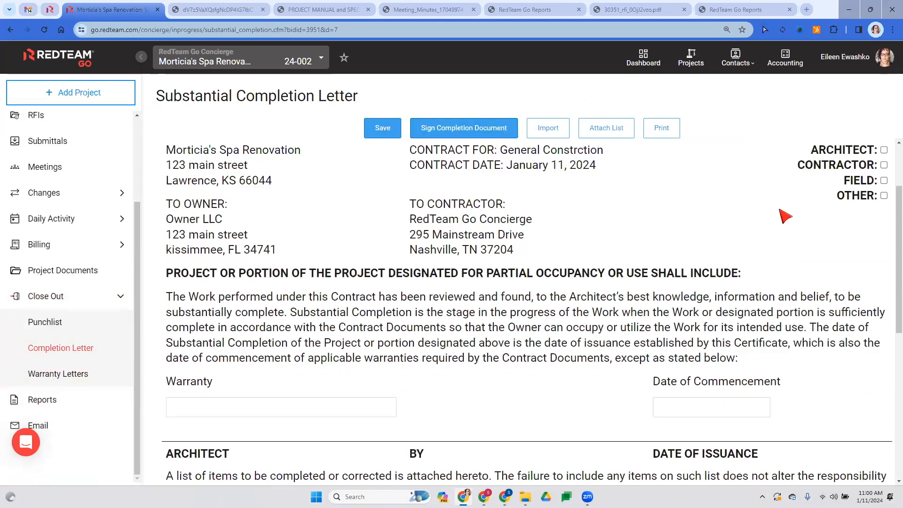
# Open Job Backup in the administration settings, list the In Progress projects, and schedule a backup of Budget Worksheet Keep
pyautogui.click(841, 57)
pyautogui.click(782, 170)
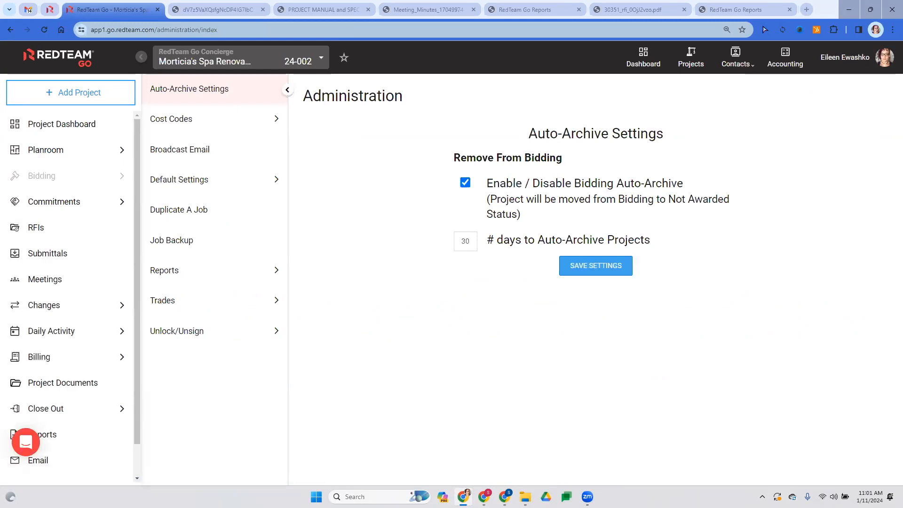
pyautogui.click(160, 242)
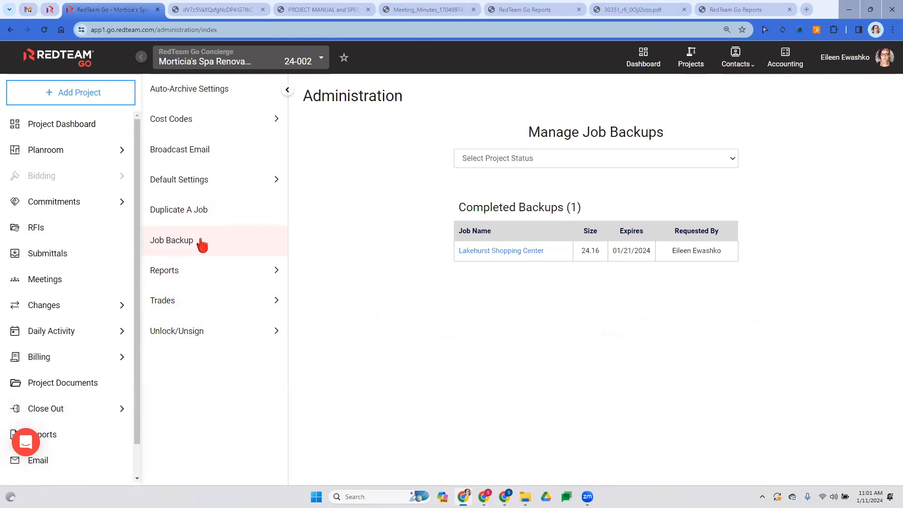
pyautogui.click(569, 159)
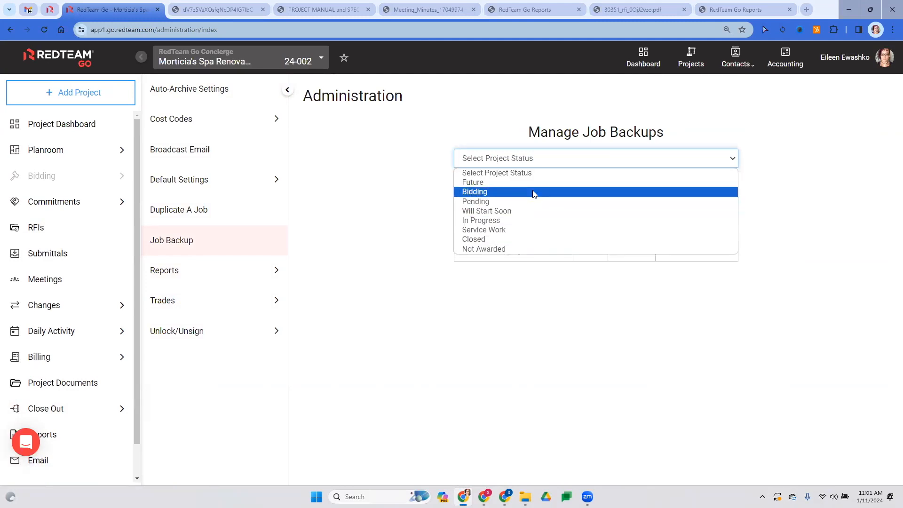
pyautogui.click(512, 223)
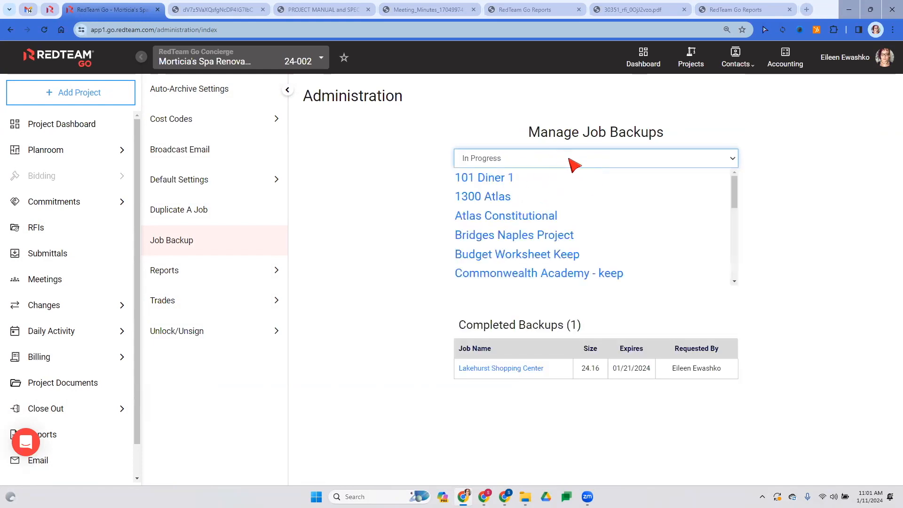
pyautogui.click(497, 257)
pyautogui.click(590, 352)
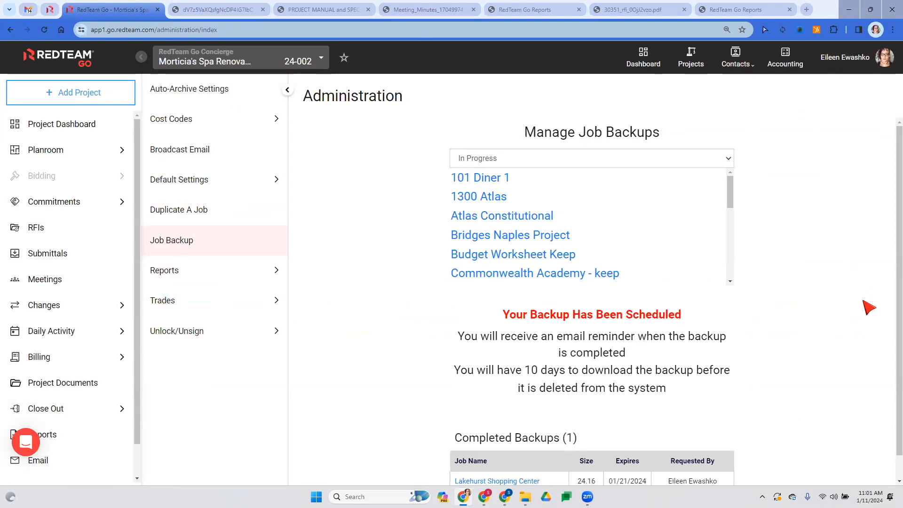
# Download the completed Lakehurst Shopping Center backup and open the downloaded concierge_1909_9202.zip archive
pyautogui.scroll(-1, 855, 308)
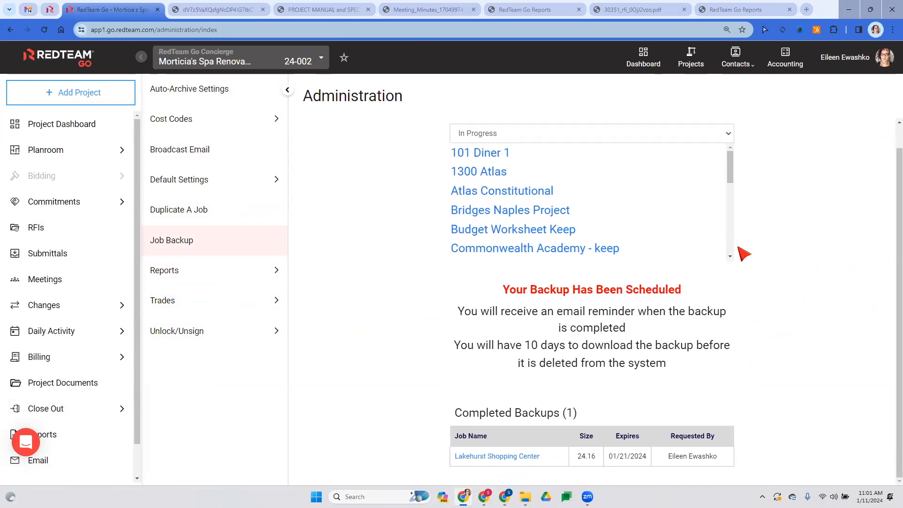
pyautogui.scroll(-2, 588, 254)
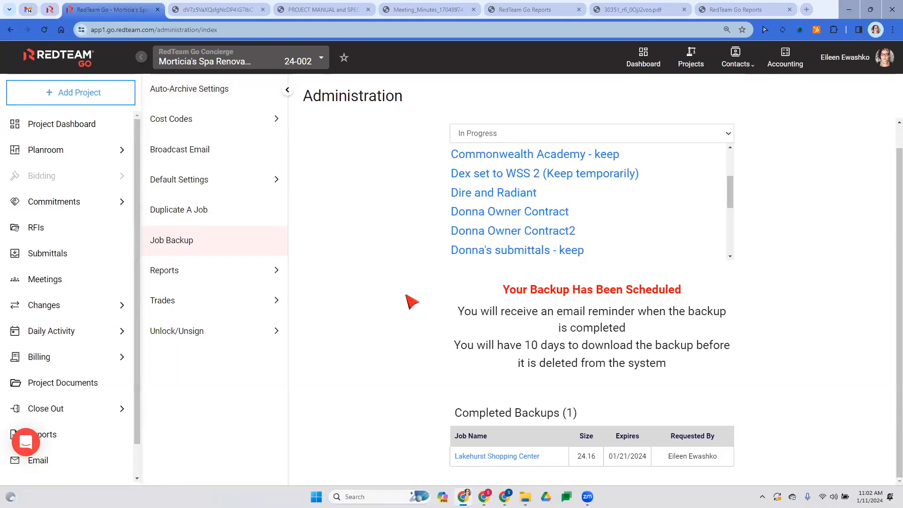
pyautogui.click(499, 458)
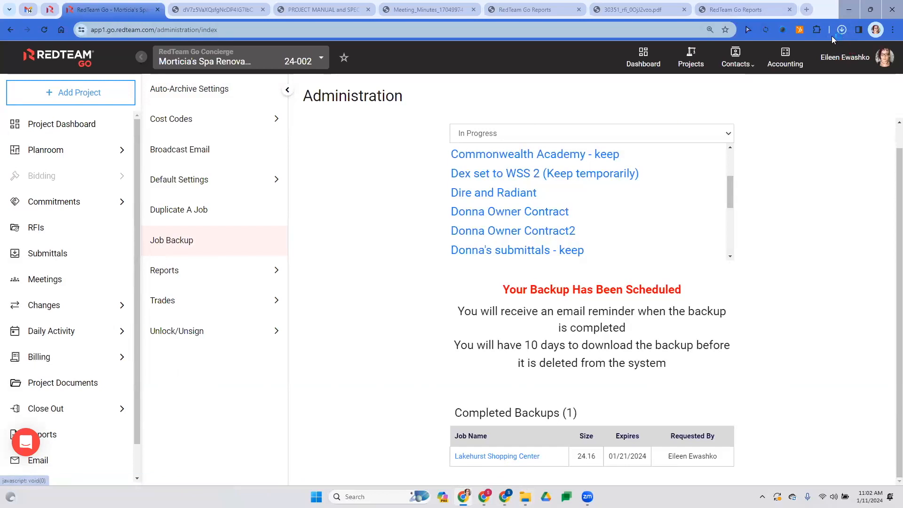
pyautogui.click(843, 30)
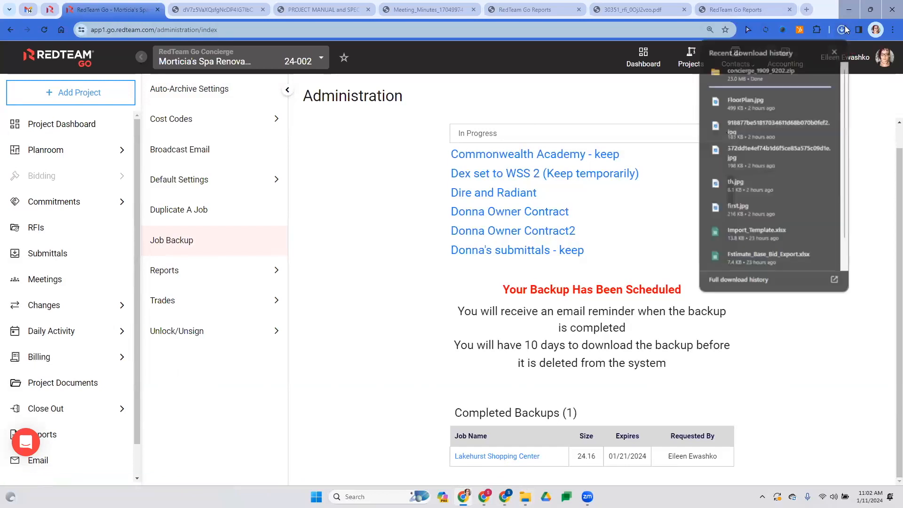
pyautogui.click(788, 78)
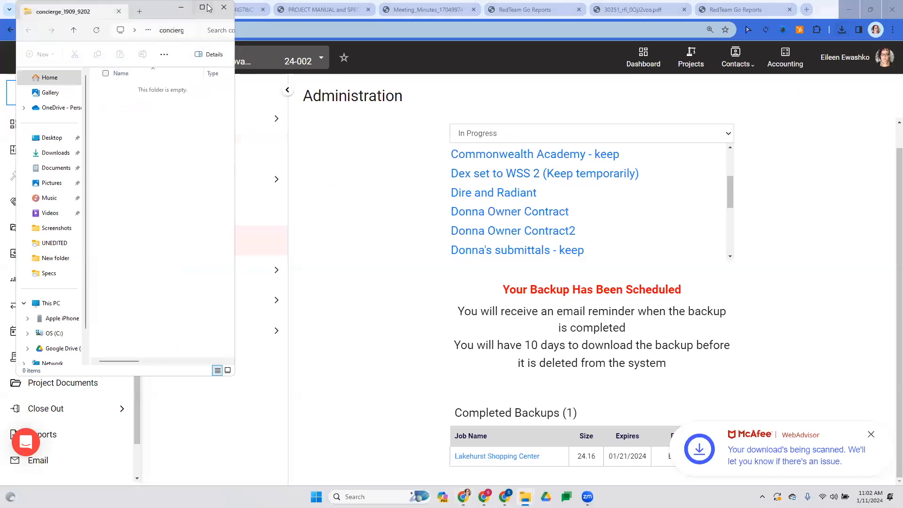
# Maximize the archive window, reopen concierge_1909_9202 from the Downloads folder, and look over its contents
pyautogui.click(202, 7)
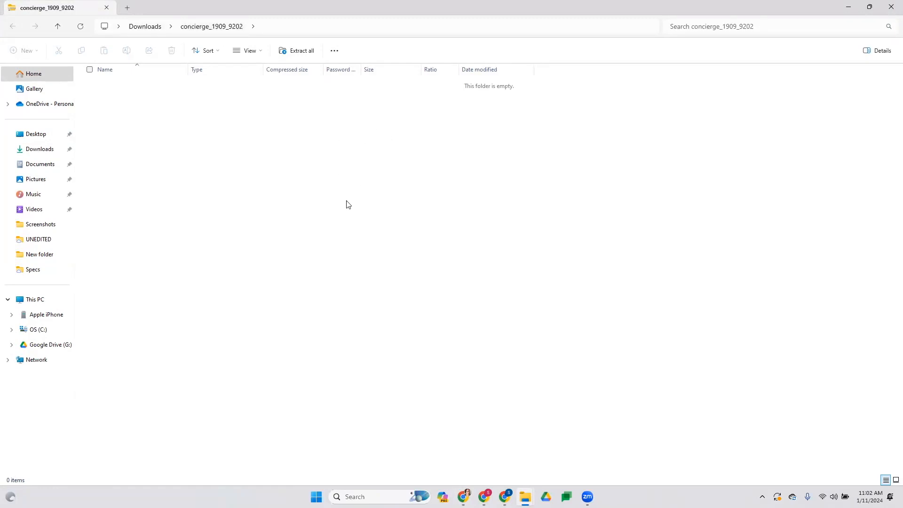
pyautogui.click(139, 25)
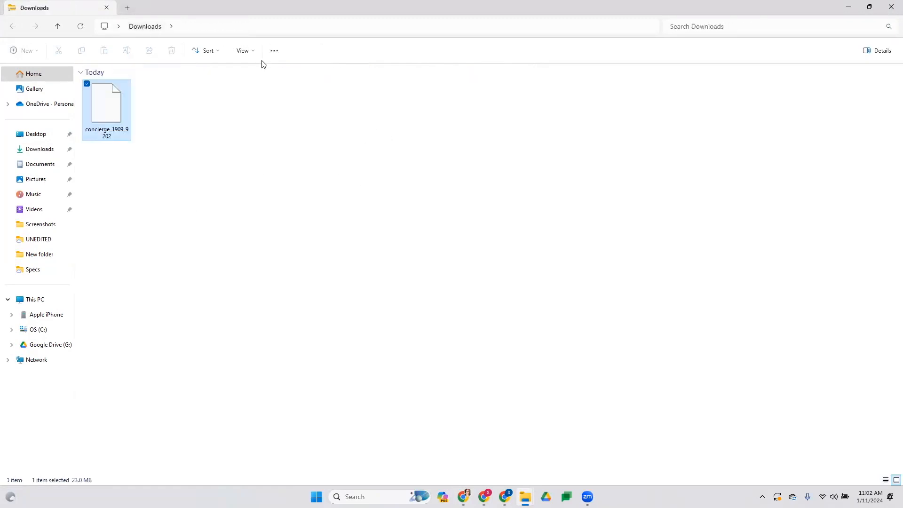
pyautogui.doubleClick(114, 99)
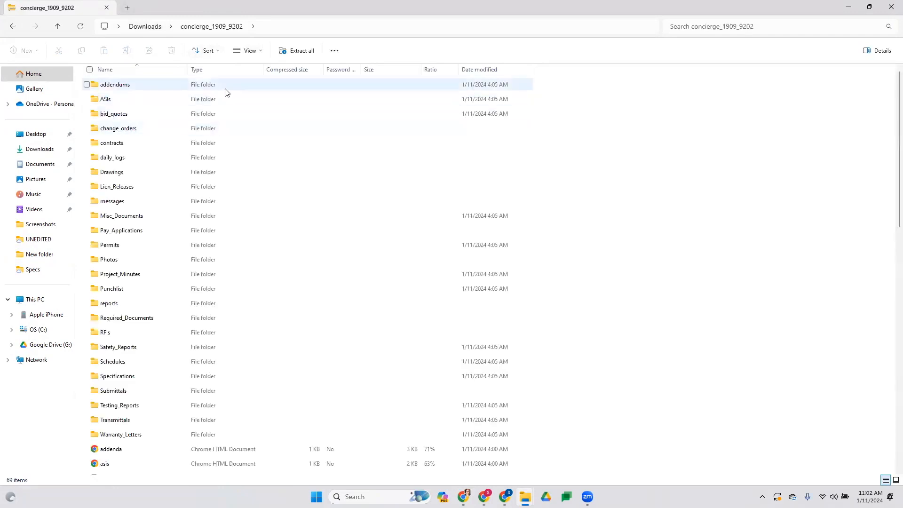
pyautogui.scroll(-4, 204, 302)
pyautogui.scroll(4, 201, 321)
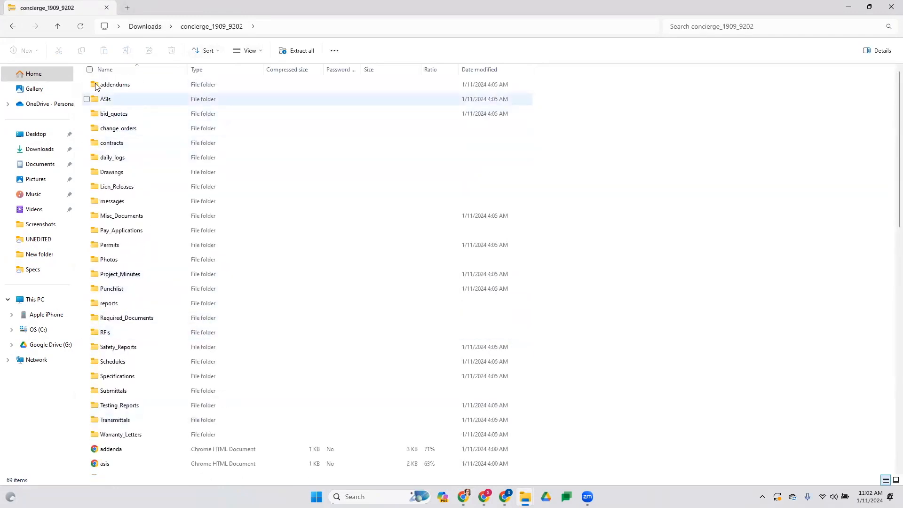
# Inspect the files in the backup's RFIs and Pay_Applications folders, returning to the archive's main folder after each
pyautogui.scroll(-2, 116, 231)
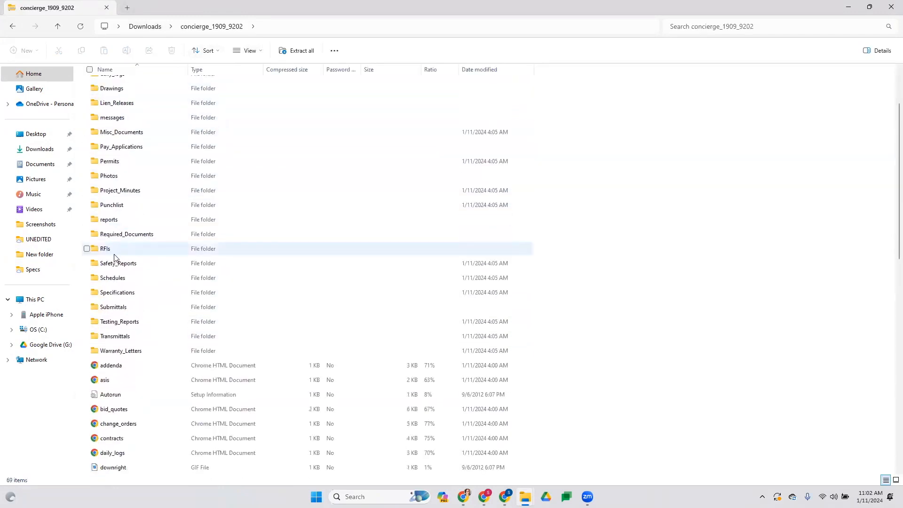
pyautogui.doubleClick(121, 250)
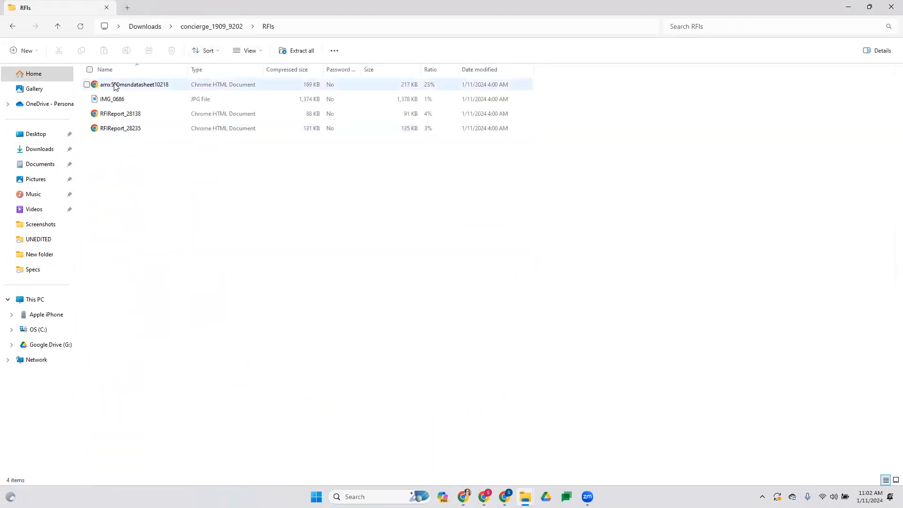
pyautogui.click(16, 28)
pyautogui.click(132, 228)
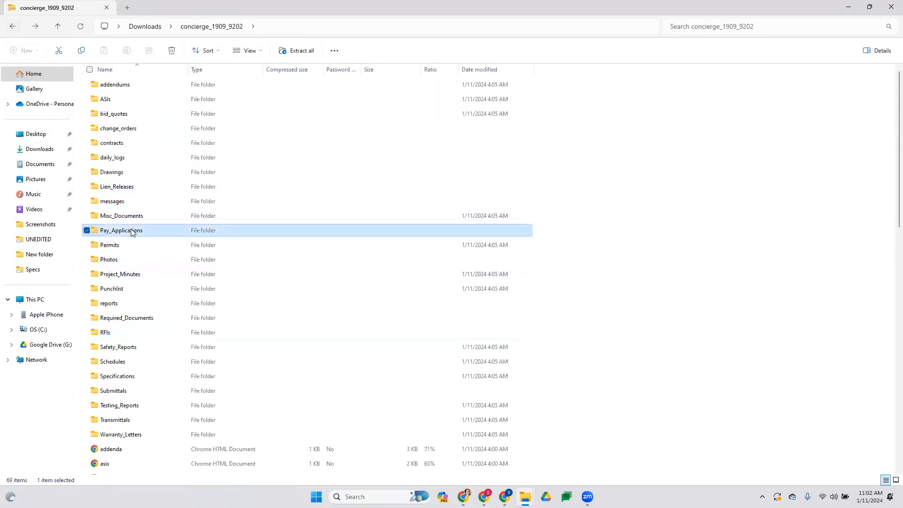
pyautogui.doubleClick(132, 232)
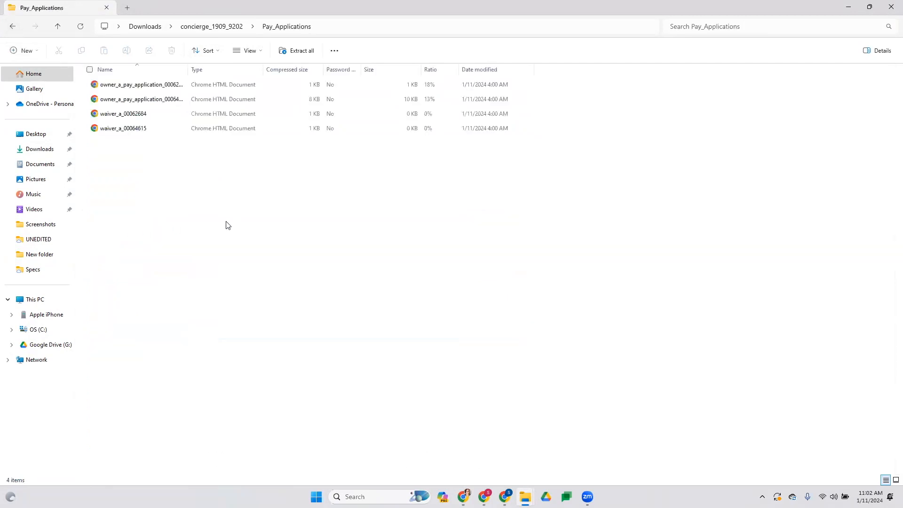
pyautogui.click(14, 26)
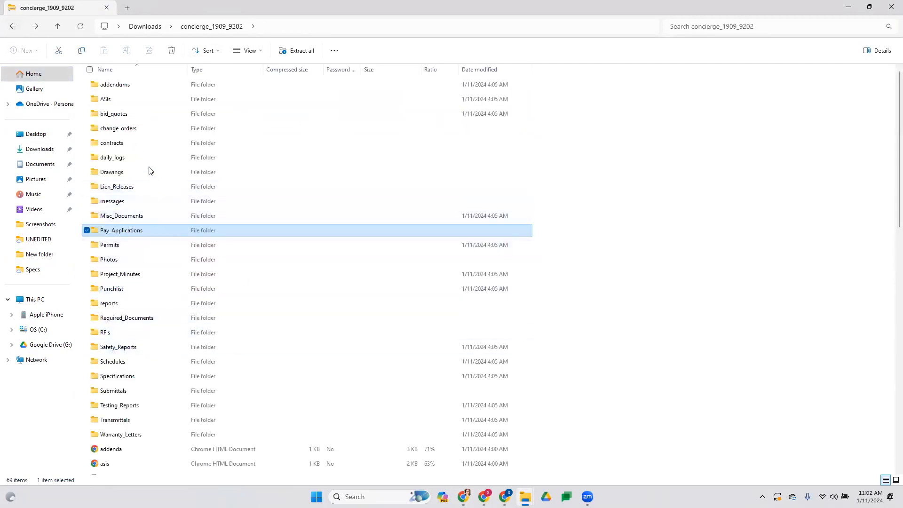
# Look through the remaining files in the backup archive and switch back to the Job Backup page in RedTeam Go
pyautogui.scroll(-7, 150, 170)
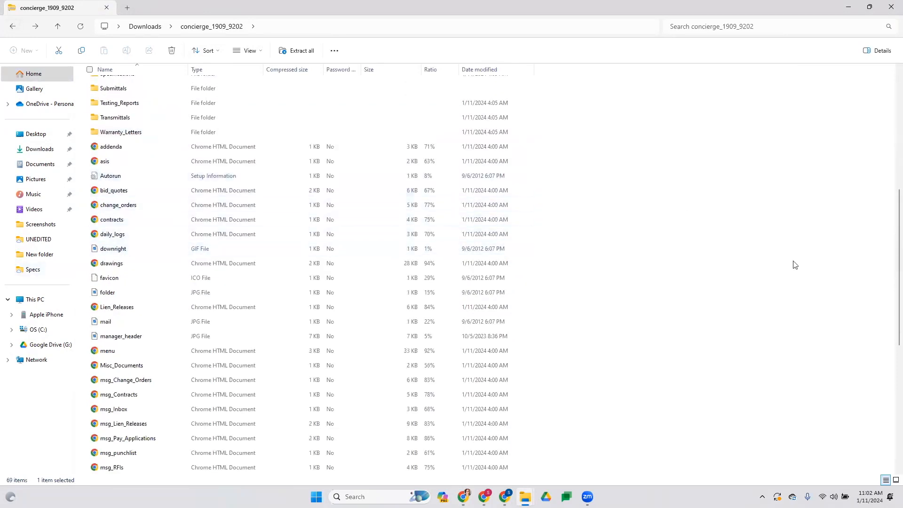
pyautogui.scroll(7, 794, 265)
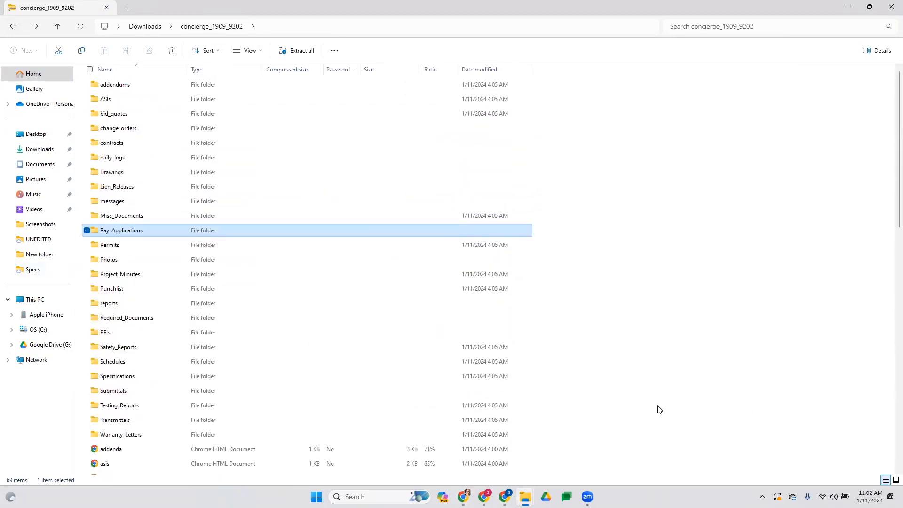
pyautogui.moveTo(463, 497)
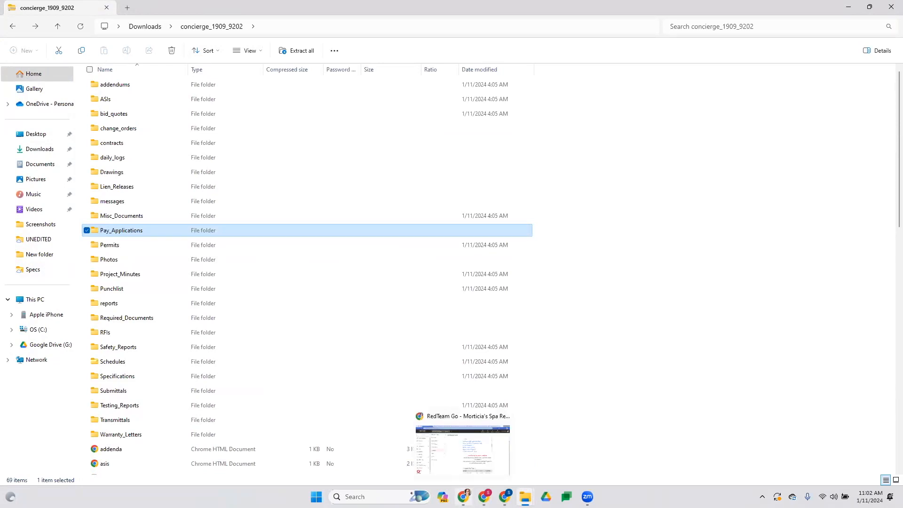
pyautogui.click(463, 449)
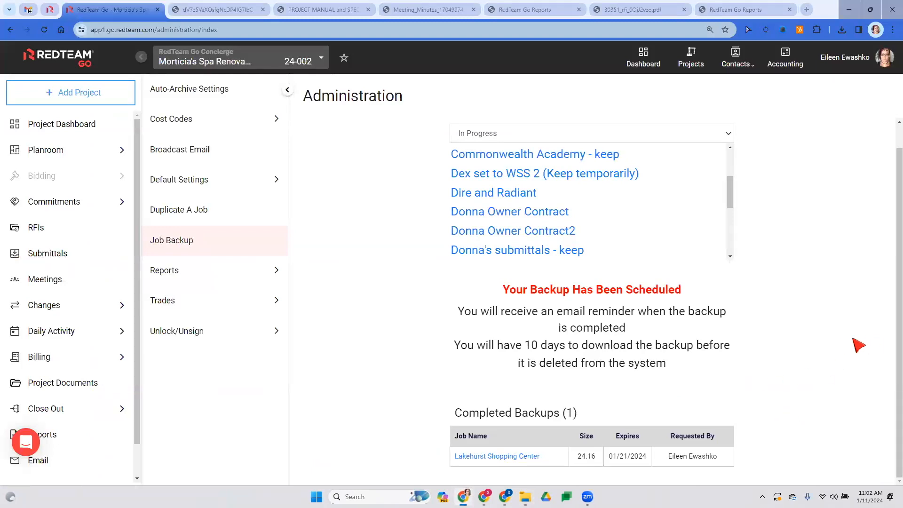